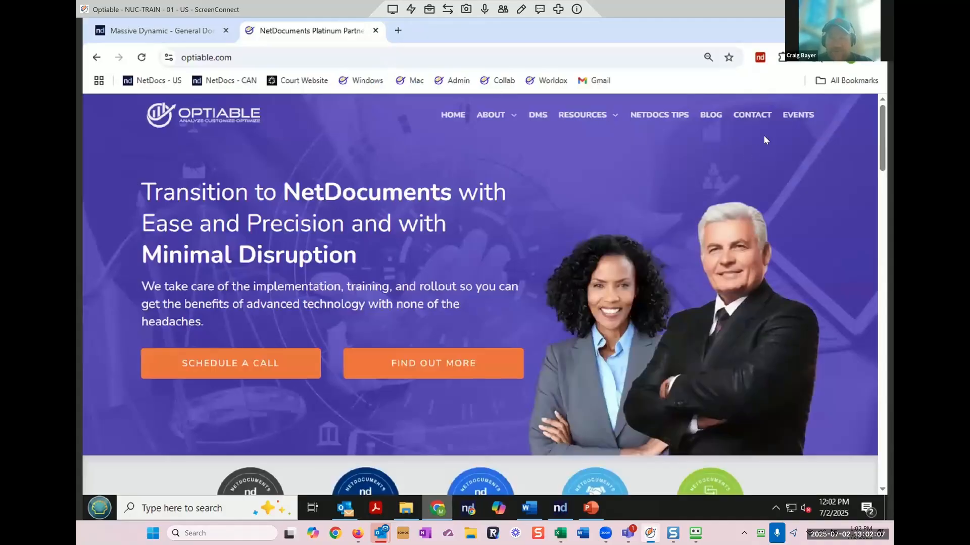
# Step: Browse the upcoming events (AI Assistant Training, Office Hours, Collabspace Training), then go to NetDocs Tips
pyautogui.click(791, 117)
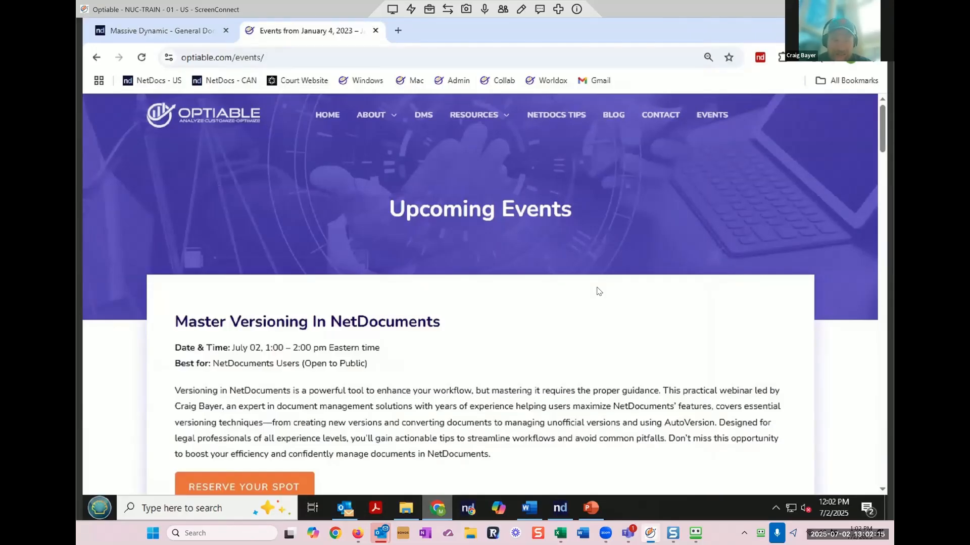
pyautogui.scroll(-4, 598, 292)
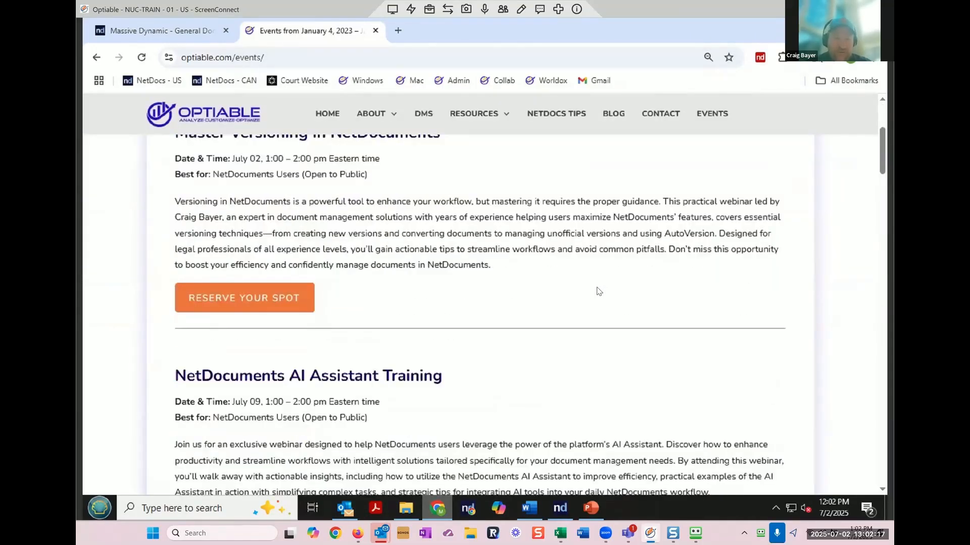
pyautogui.scroll(-3, 598, 291)
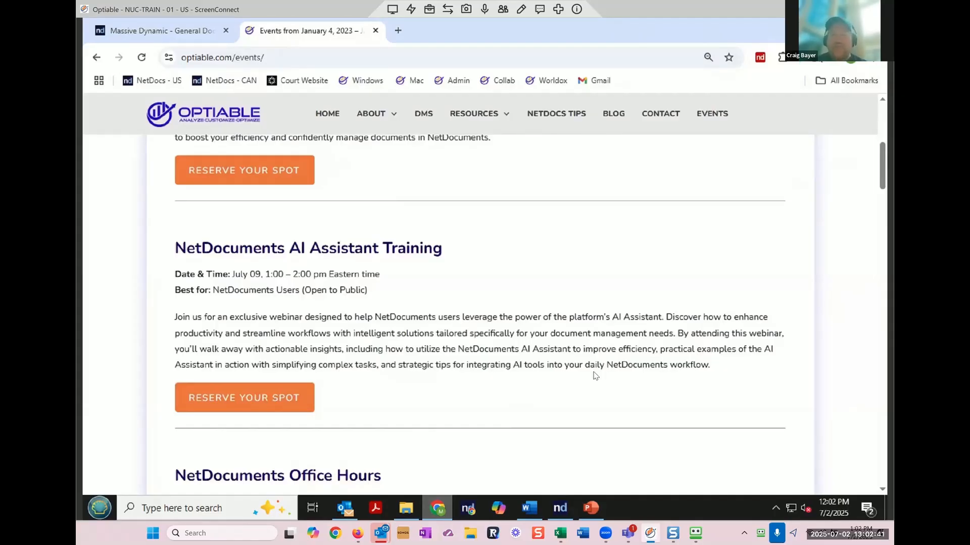
pyautogui.scroll(-3, 596, 376)
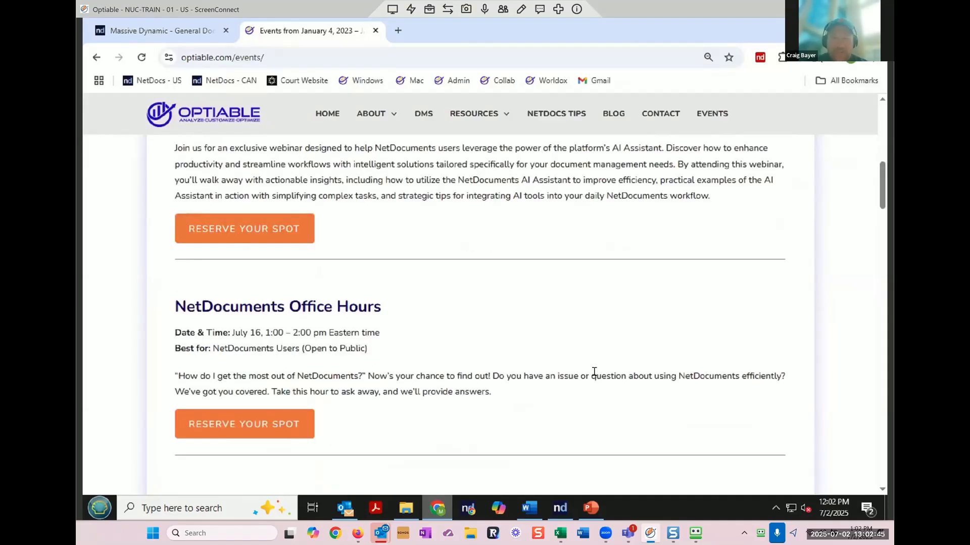
pyautogui.scroll(-4, 594, 372)
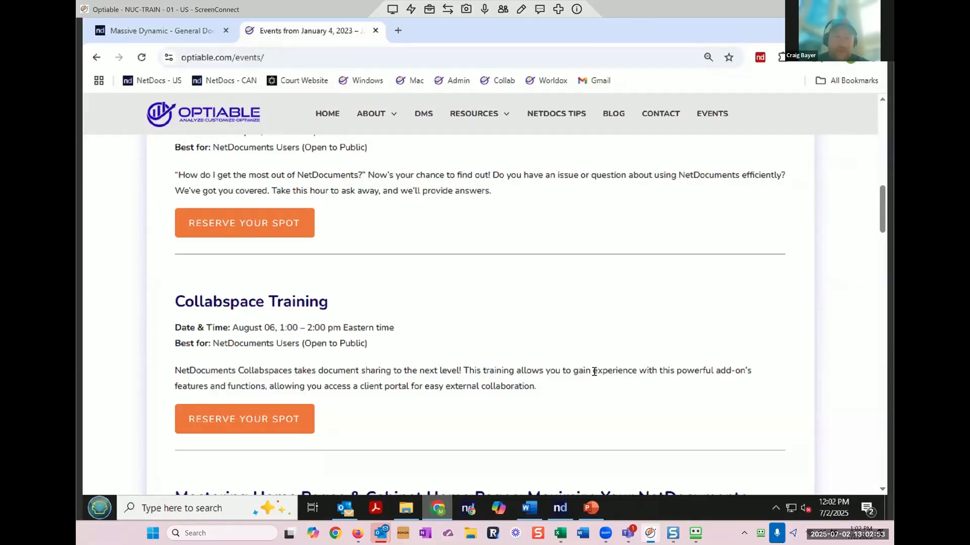
pyautogui.click(557, 114)
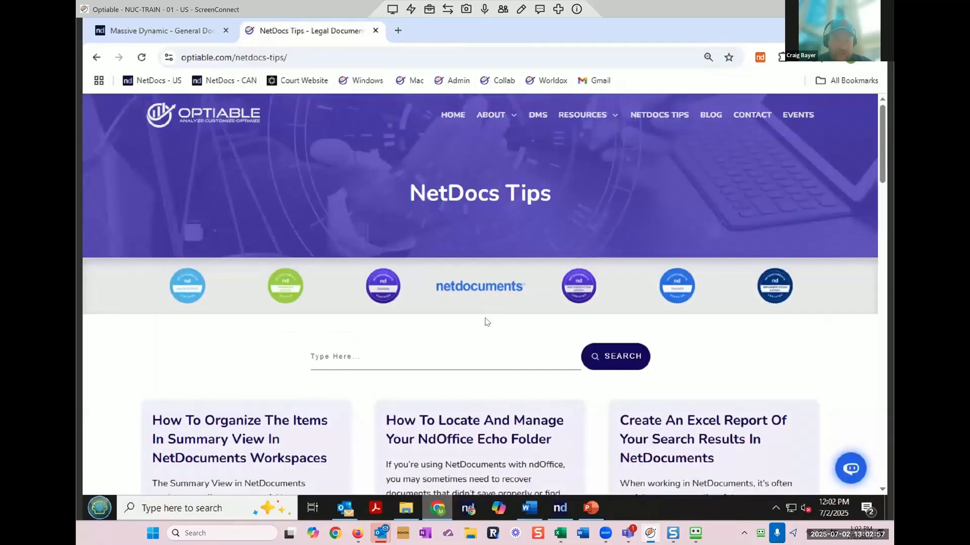
# Step: Scroll the NetDocs Tips articles, then minimize Chrome to reveal the 2025 webinars folder
pyautogui.scroll(-4, 486, 321)
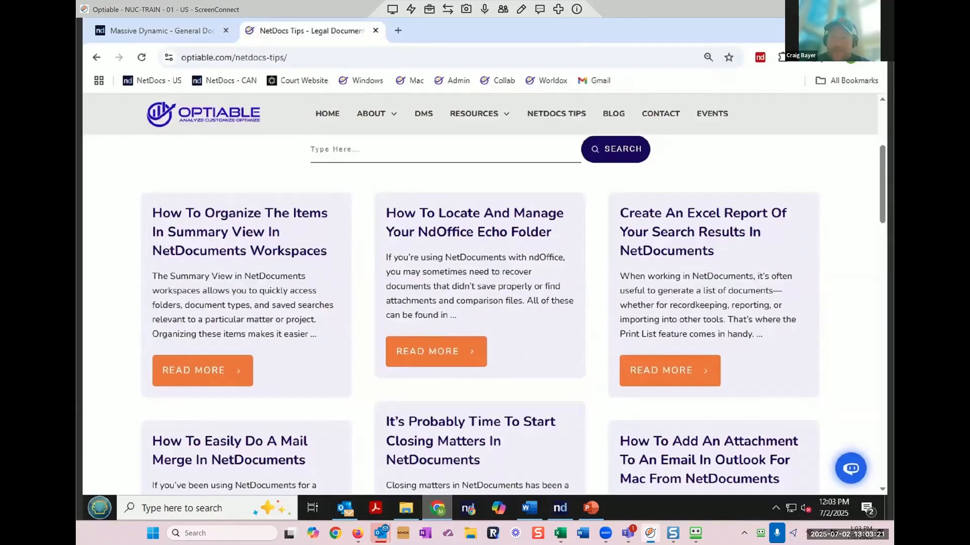
pyautogui.click(812, 29)
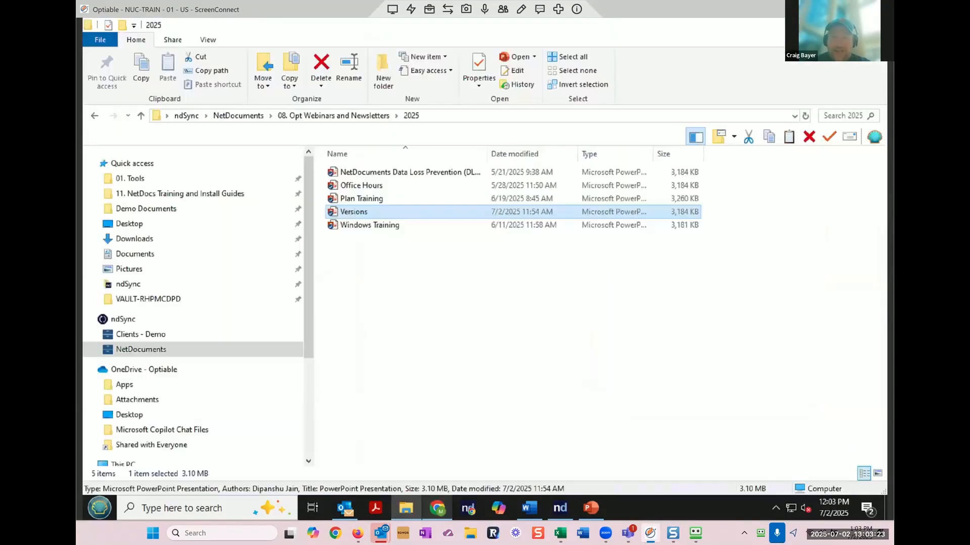
# Step: Minimize the 2025 folder, close Activity Center, and bring the Word document back up
pyautogui.click(812, 27)
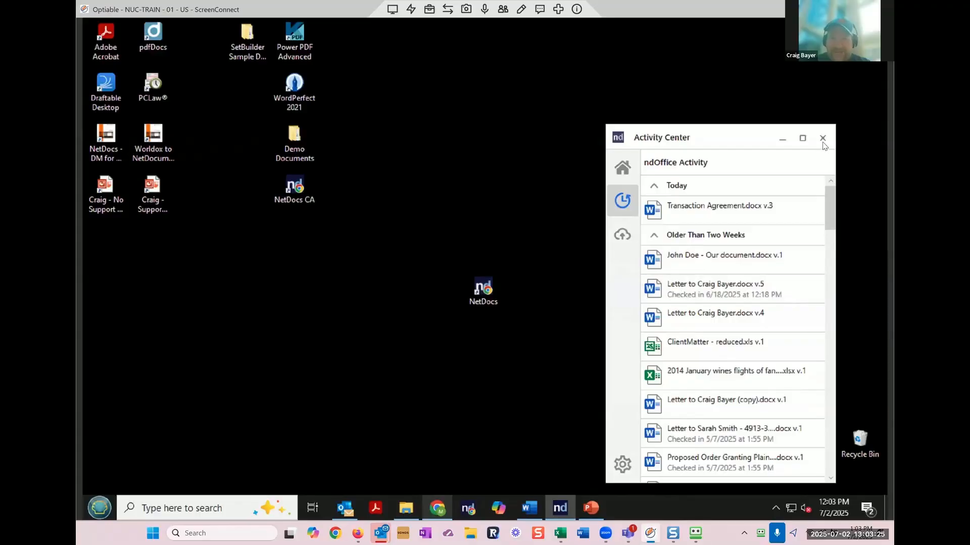
pyautogui.click(822, 140)
pyautogui.click(534, 509)
# Step: Scroll through the What You'll Learn versioning topics, then return to the browser
pyautogui.scroll(1, 554, 332)
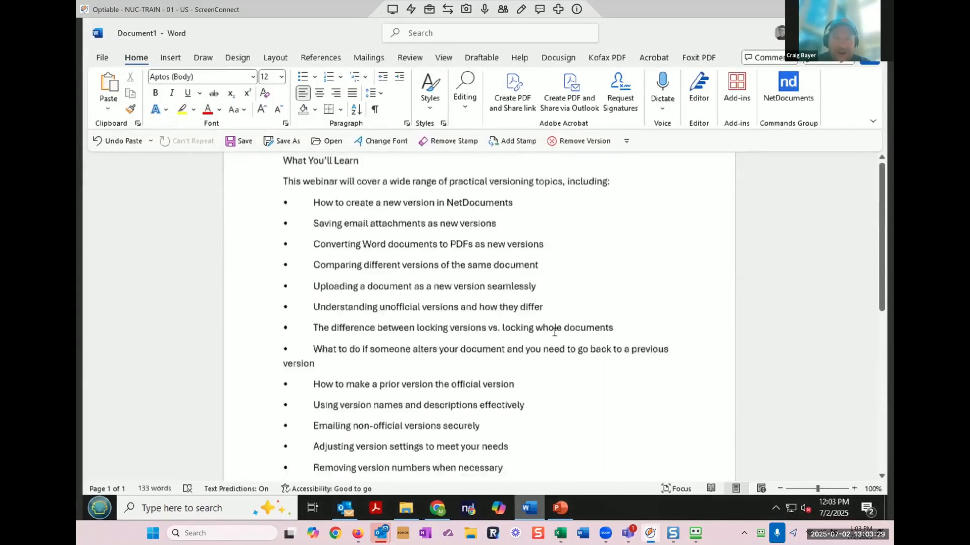
pyautogui.scroll(3, 554, 331)
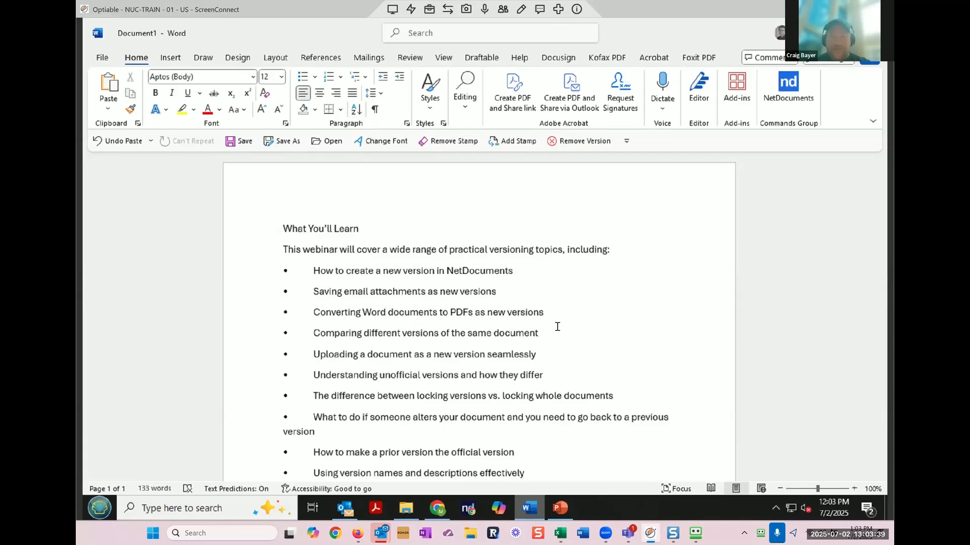
pyautogui.scroll(-5, 557, 327)
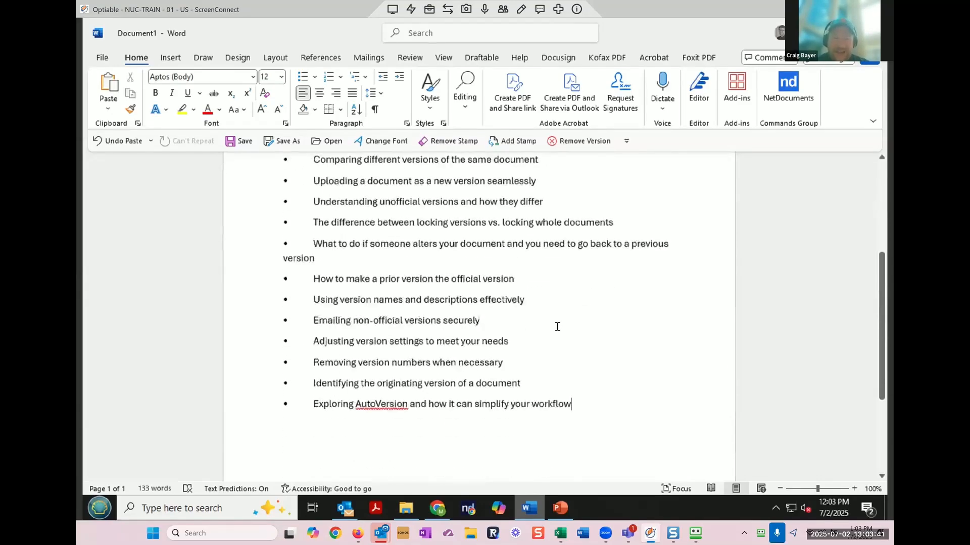
pyautogui.scroll(-4, 557, 326)
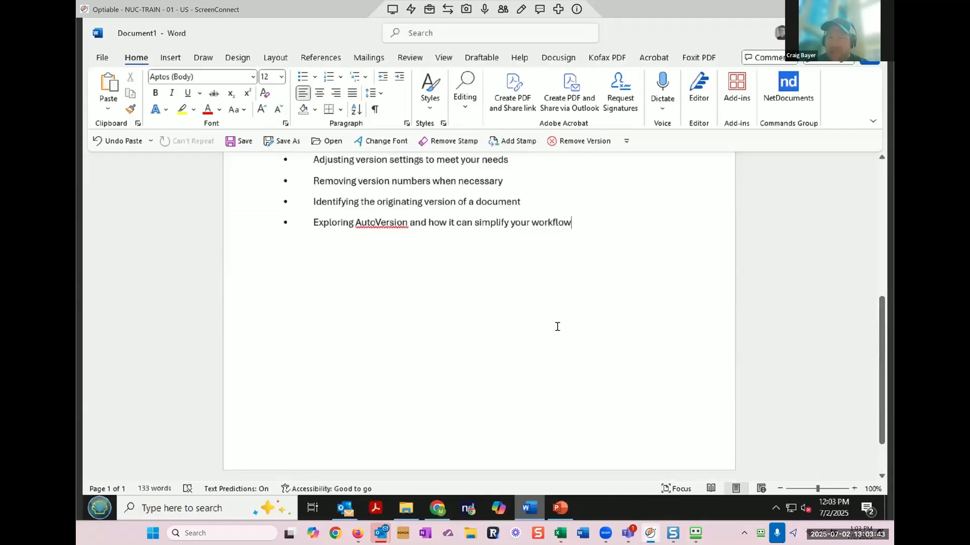
pyautogui.scroll(7, 557, 326)
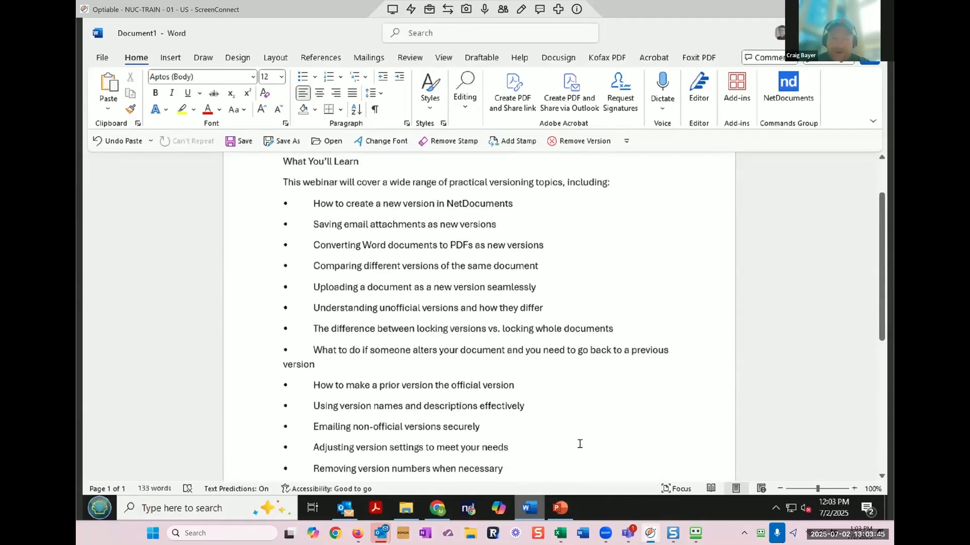
pyautogui.click(438, 508)
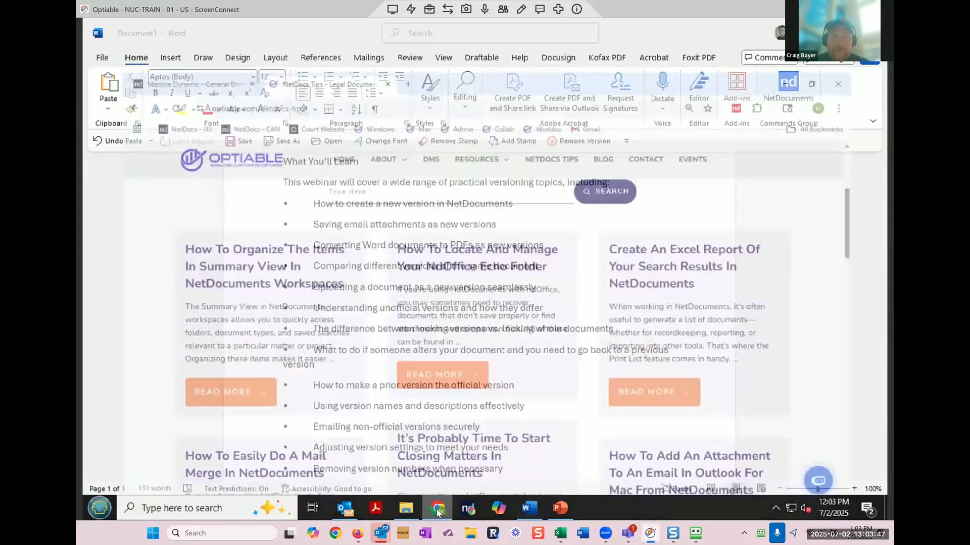
# Step: Switch to the Massive Dynamic tab and open the Admin Console's Cabinets list from the account menu
pyautogui.click(172, 28)
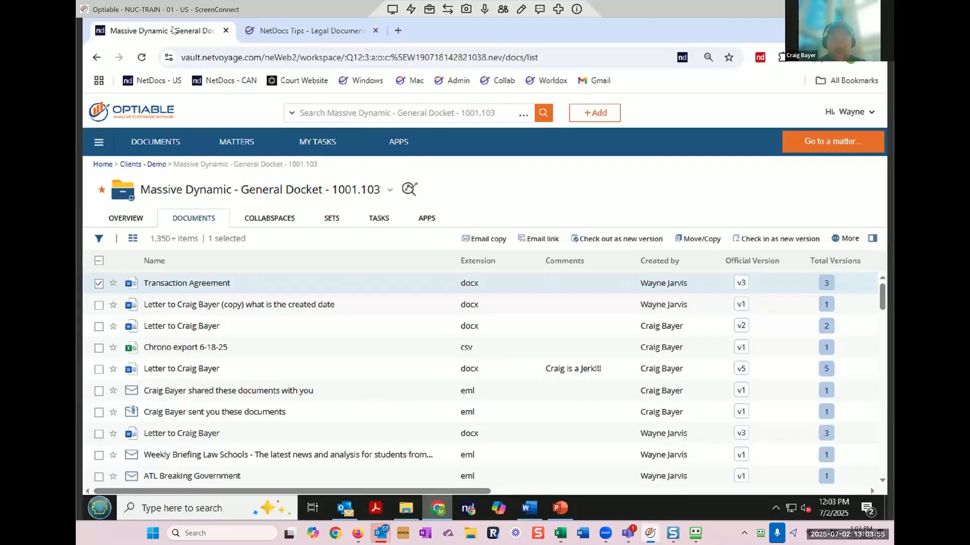
pyautogui.click(558, 8)
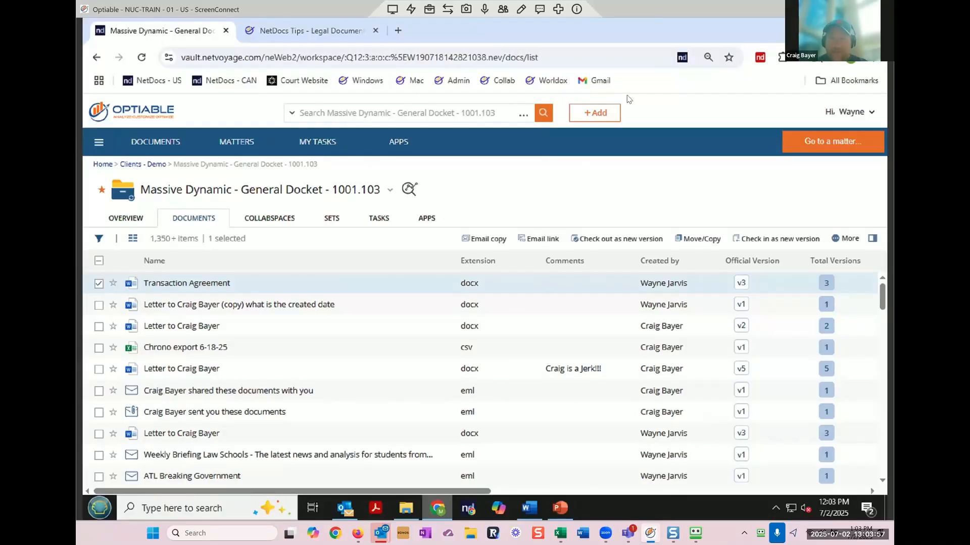
pyautogui.click(862, 117)
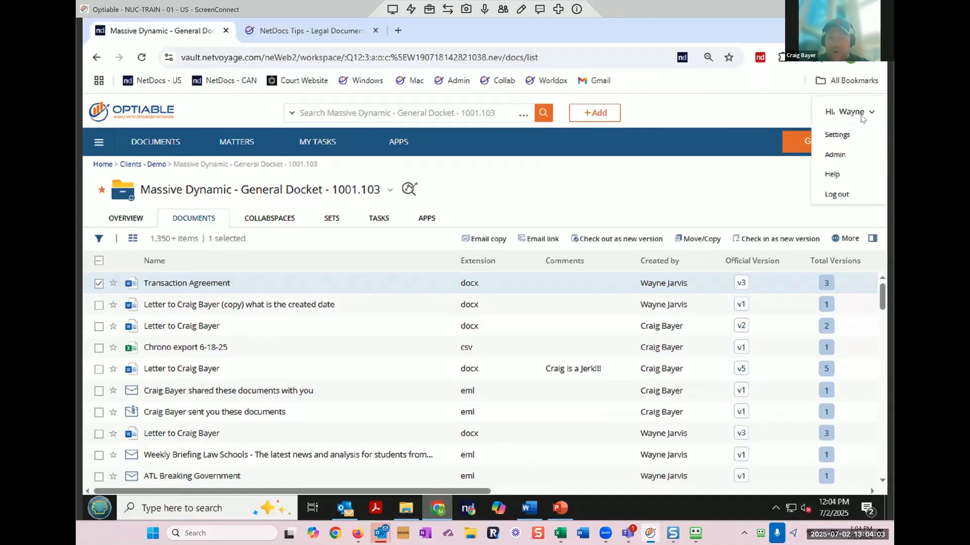
pyautogui.click(841, 154)
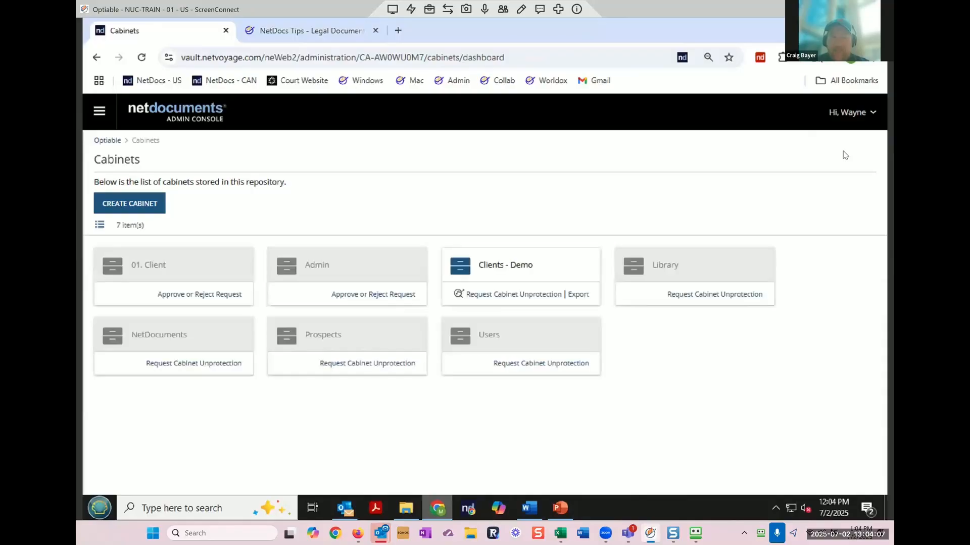
# Step: Open the Clients - Demo cabinet settings and circle its Versioning options with an annotation
pyautogui.click(527, 266)
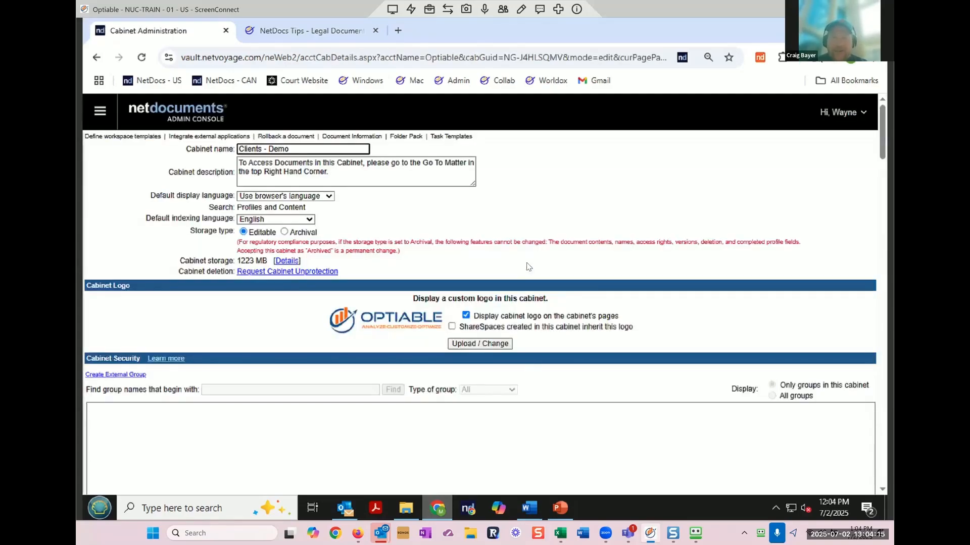
pyautogui.scroll(-7, 529, 267)
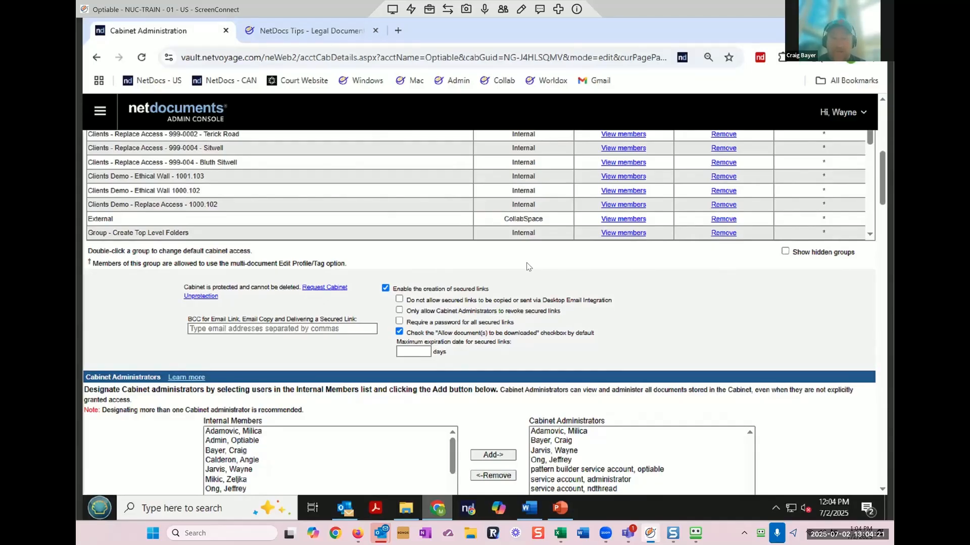
pyautogui.scroll(-10, 529, 267)
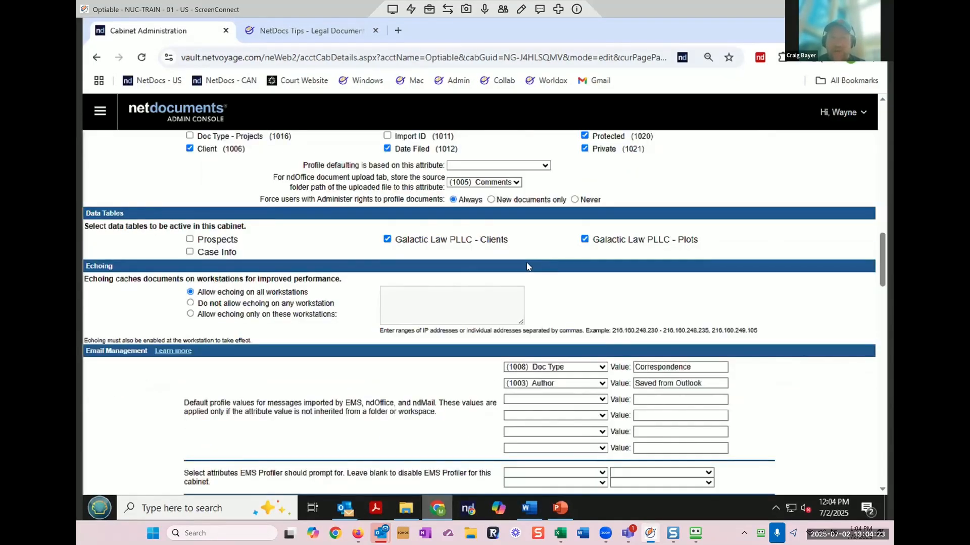
pyautogui.scroll(-10, 529, 267)
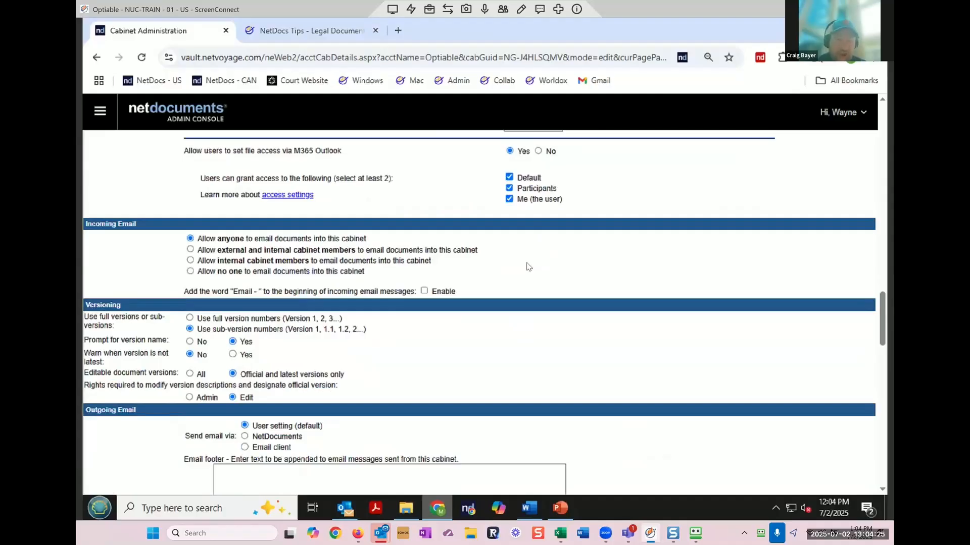
pyautogui.scroll(-4, 528, 267)
pyautogui.scroll(1, 529, 267)
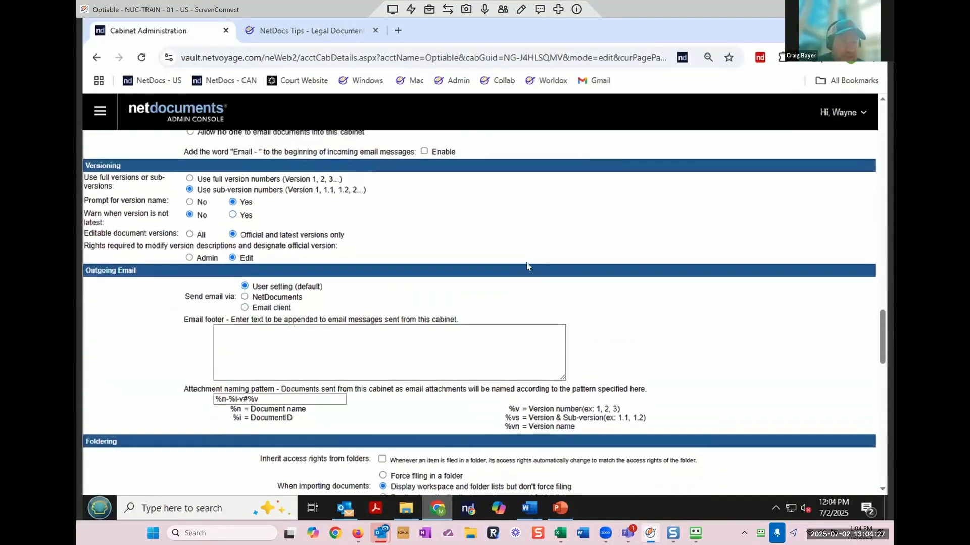
pyautogui.scroll(1, 529, 267)
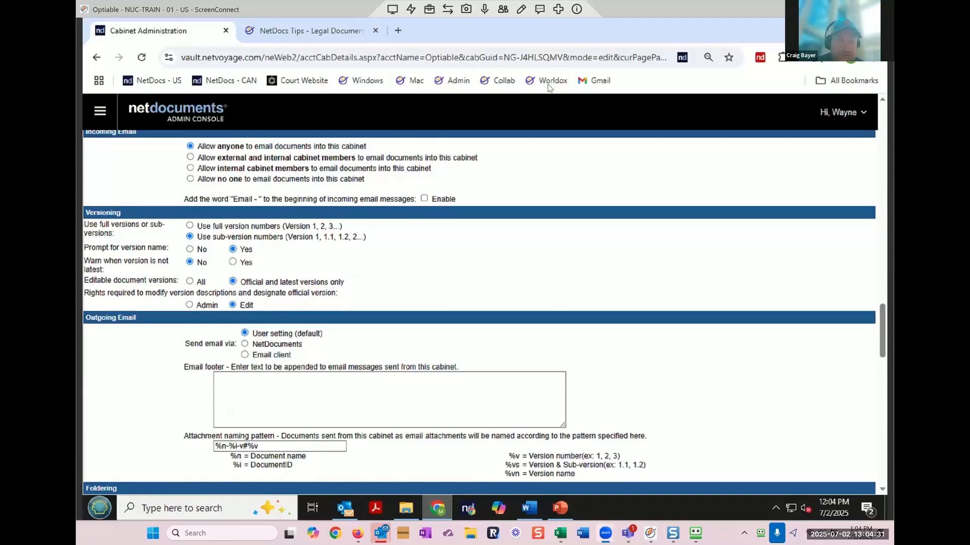
pyautogui.moveTo(185, 202)
pyautogui.mouseDown()
pyautogui.moveTo(415, 236)
pyautogui.moveTo(241, 345)
pyautogui.mouseUp()
pyautogui.moveTo(145, 305); pyautogui.dragTo(179, 194)
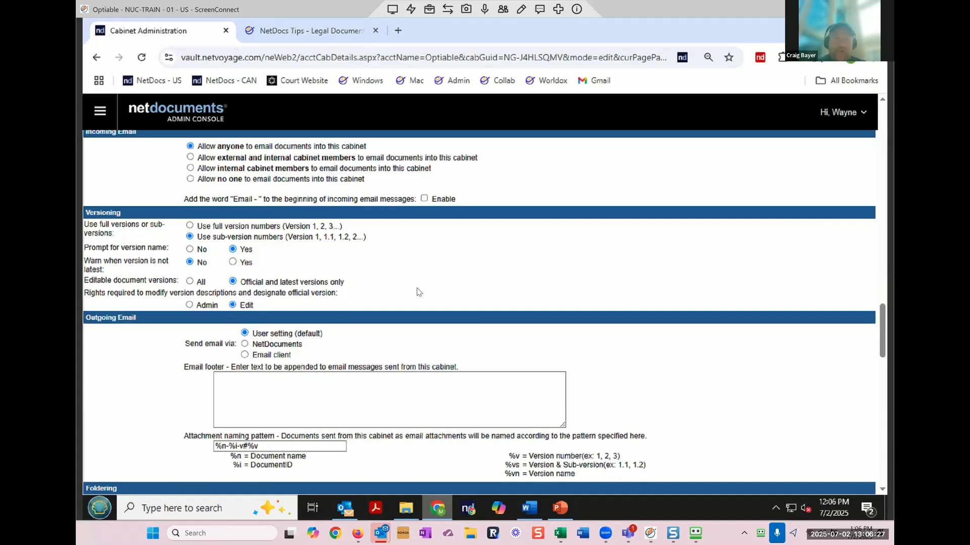
# Step: Set official-version rights to Admin, then revert them to Edit
pyautogui.click(208, 306)
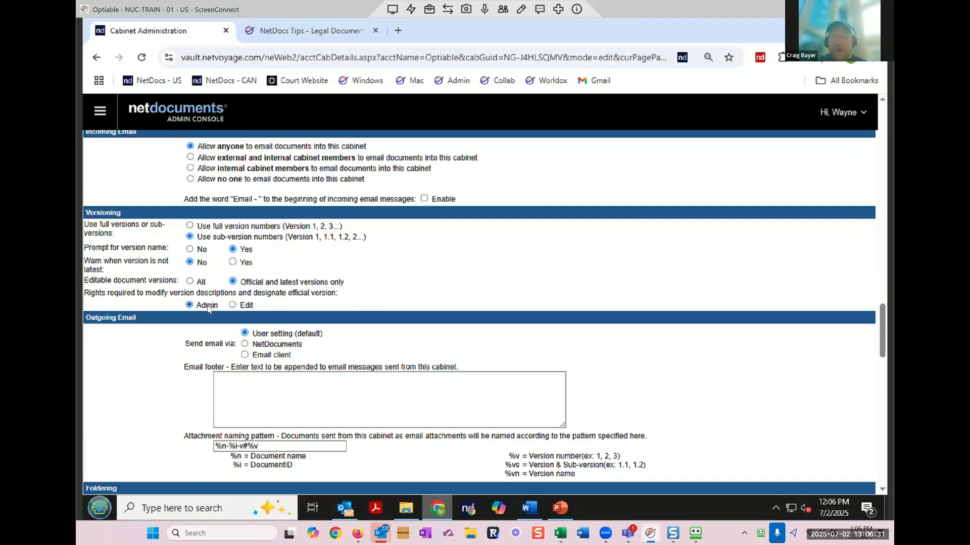
pyautogui.click(233, 305)
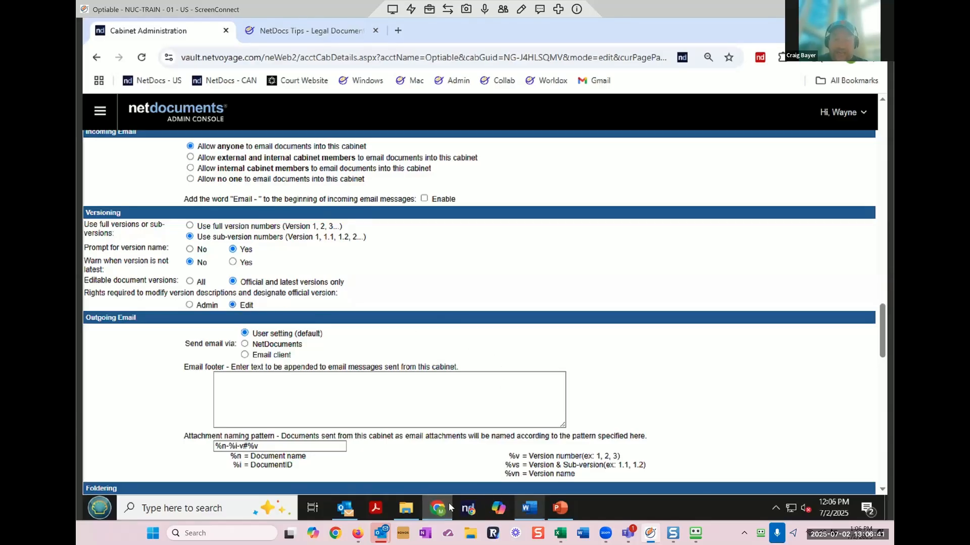
pyautogui.click(529, 507)
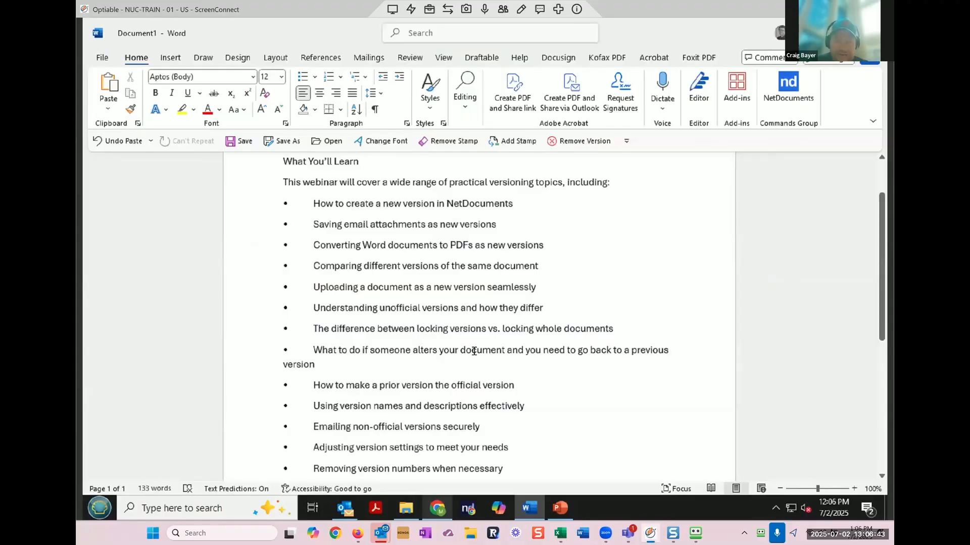
# Step: Return to the NetDocuments home page through the account menu in Chrome
pyautogui.click(440, 509)
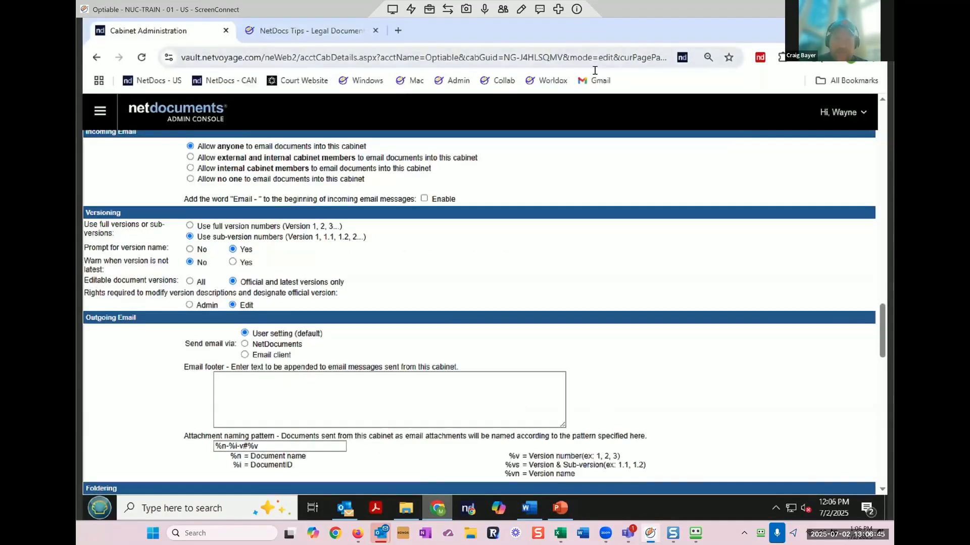
pyautogui.click(842, 112)
pyautogui.click(823, 147)
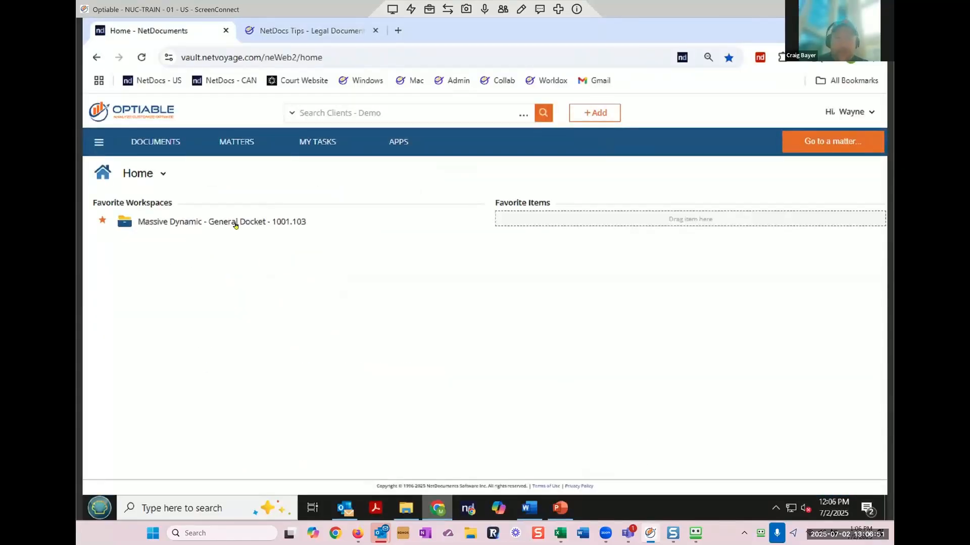
# Step: Open the Massive Dynamic - General Docket - 1001.103 workspace and check out the letter's v5
pyautogui.click(235, 222)
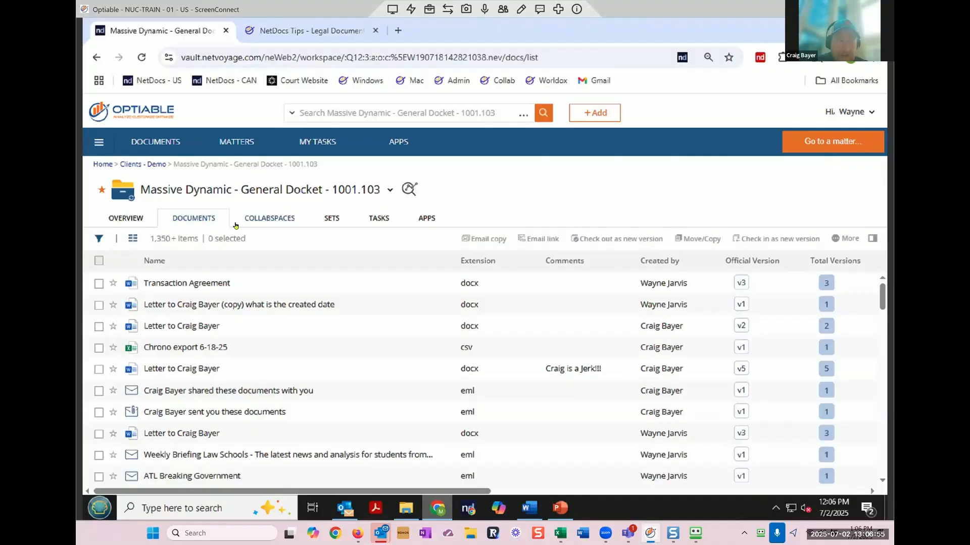
pyautogui.click(186, 373)
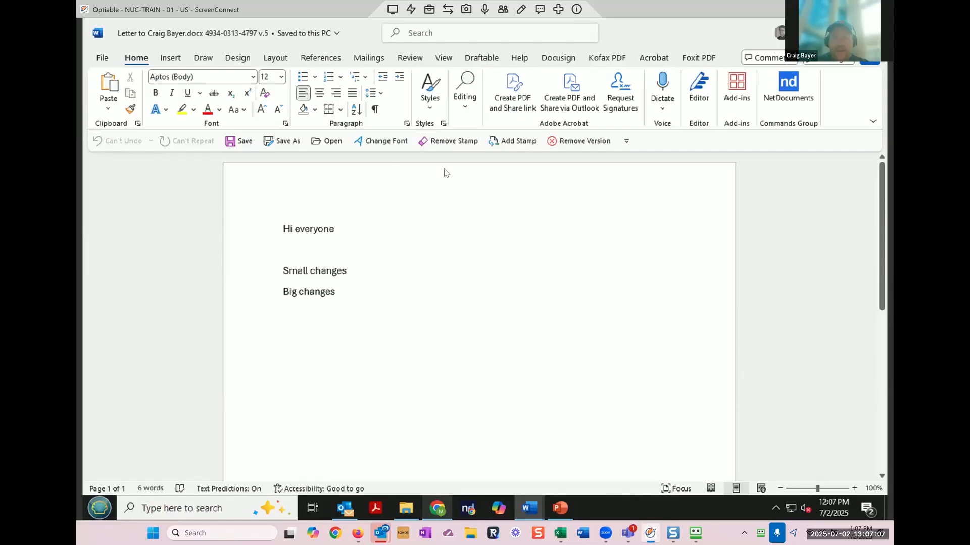
# Step: Save the letter through ndOffice Save As as sub-version 5.1, kept as the official version
pyautogui.click(285, 142)
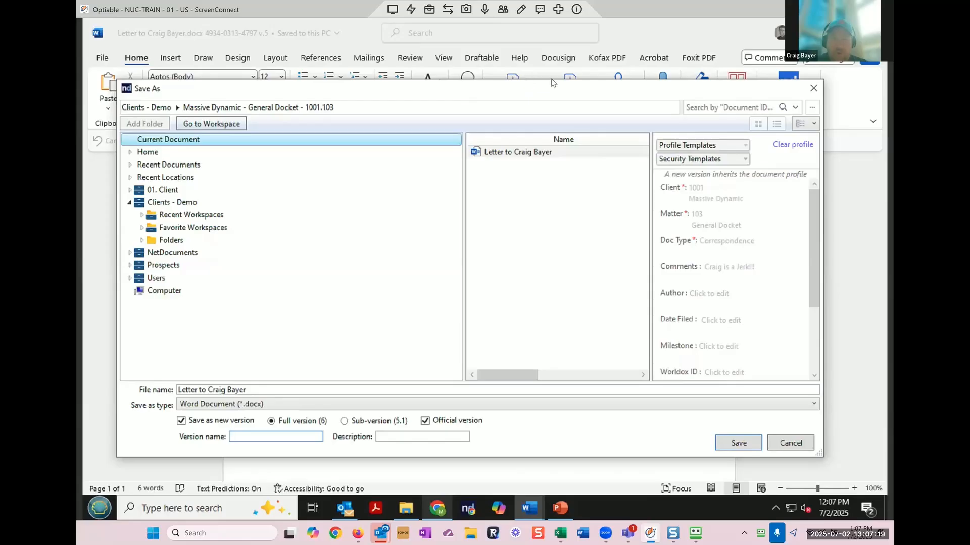
pyautogui.moveTo(376, 403)
pyautogui.mouseDown()
pyautogui.moveTo(327, 409)
pyautogui.moveTo(356, 427)
pyautogui.moveTo(407, 419)
pyautogui.moveTo(428, 386)
pyautogui.moveTo(376, 404)
pyautogui.mouseUp()
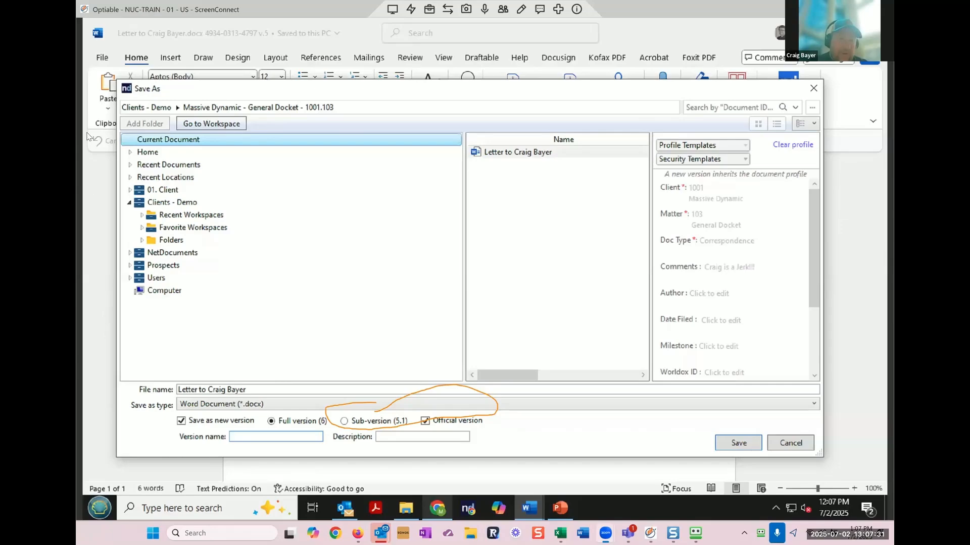
pyautogui.click(345, 422)
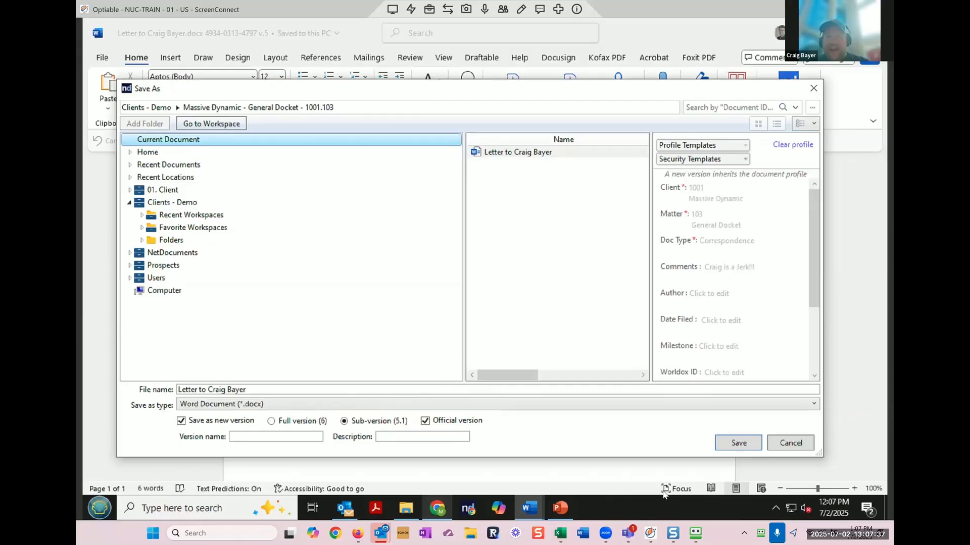
pyautogui.click(747, 449)
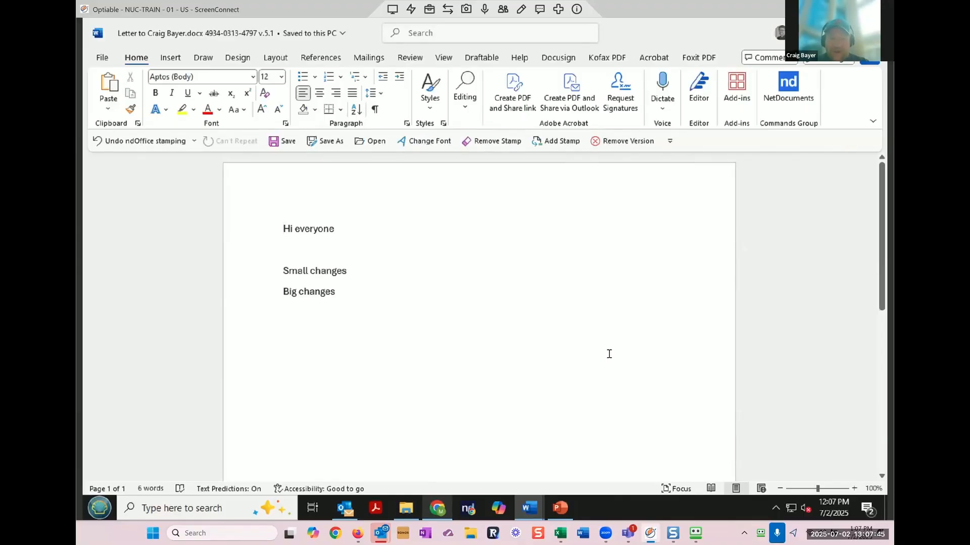
# Step: Reload the docket list in Chrome so the letter shows official v5.1 with 6 versions
pyautogui.click(438, 512)
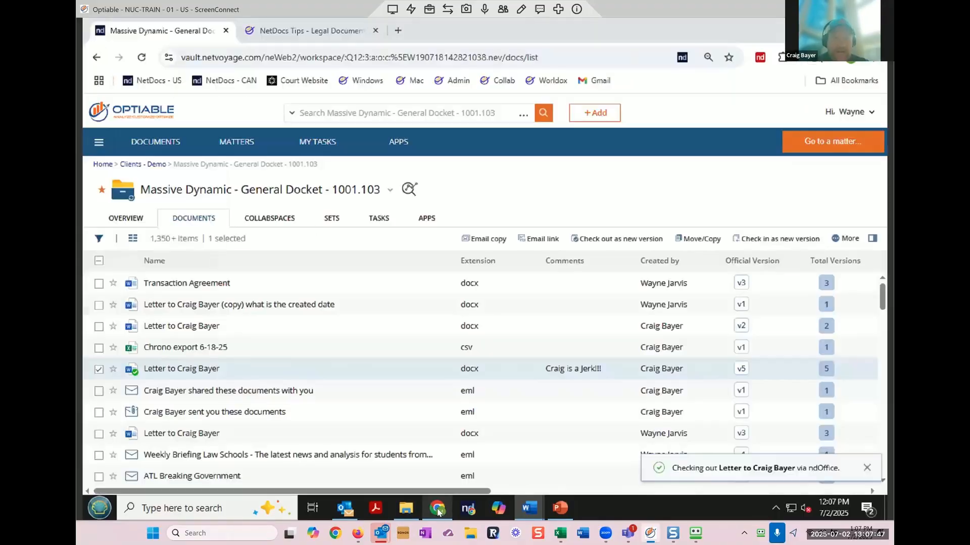
pyautogui.click(141, 57)
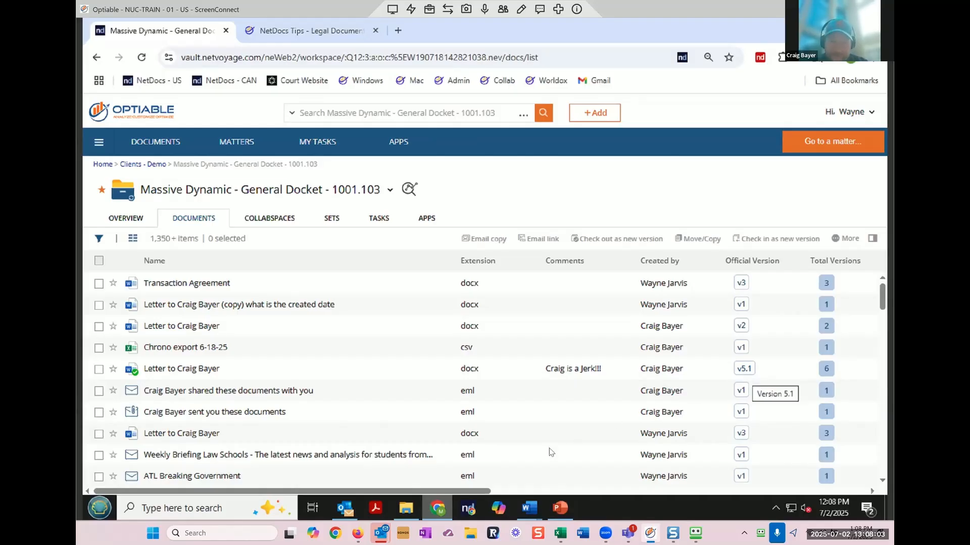
pyautogui.moveTo(524, 506)
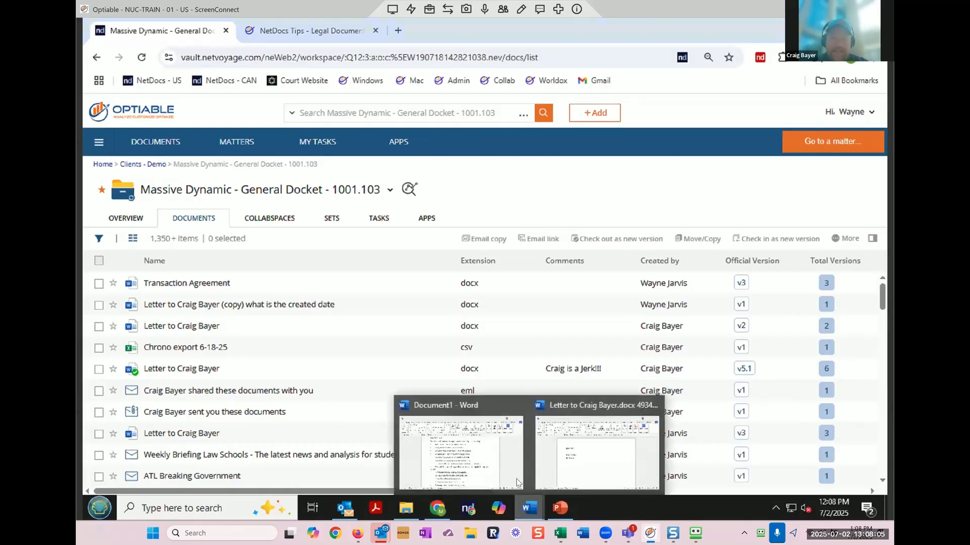
pyautogui.click(606, 460)
pyautogui.scroll(-8, 499, 359)
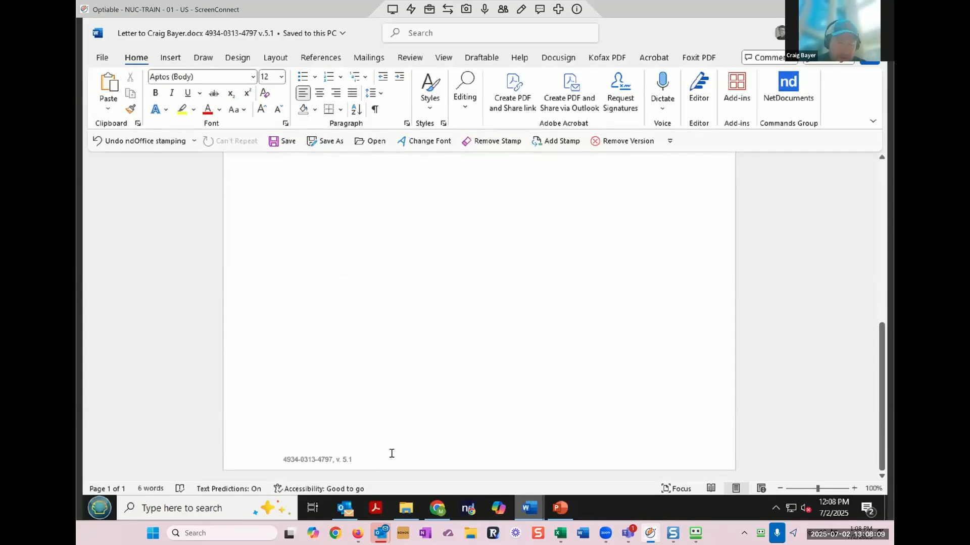
pyautogui.doubleClick(352, 458)
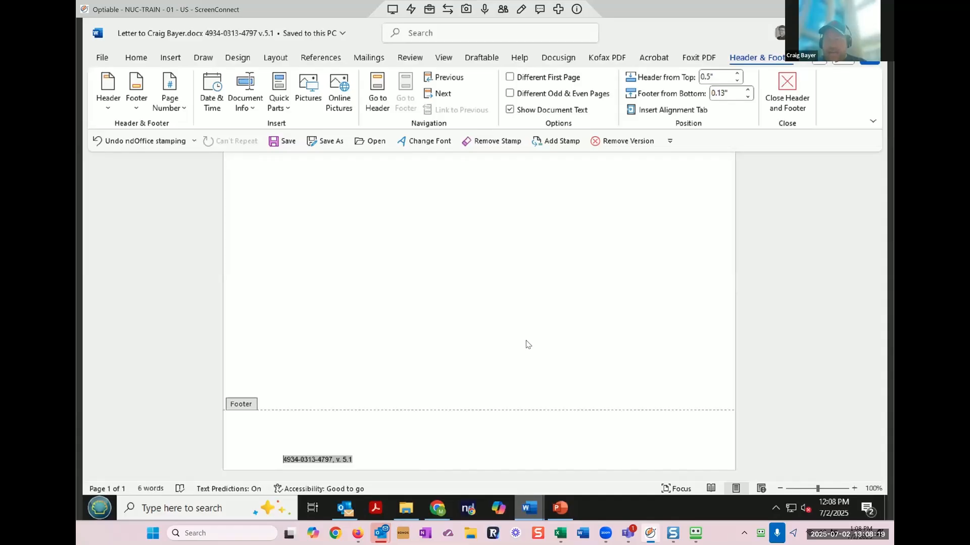
pyautogui.click(776, 508)
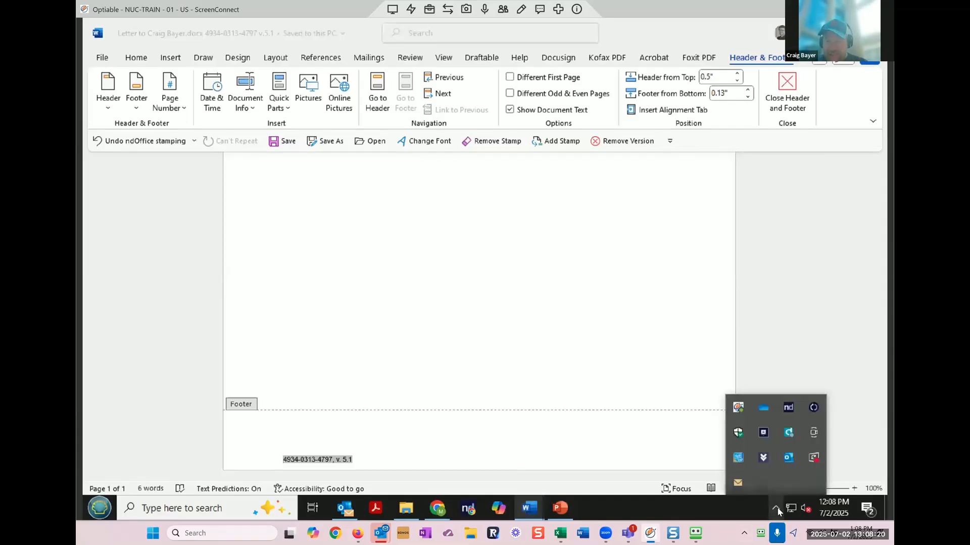
pyautogui.click(795, 408)
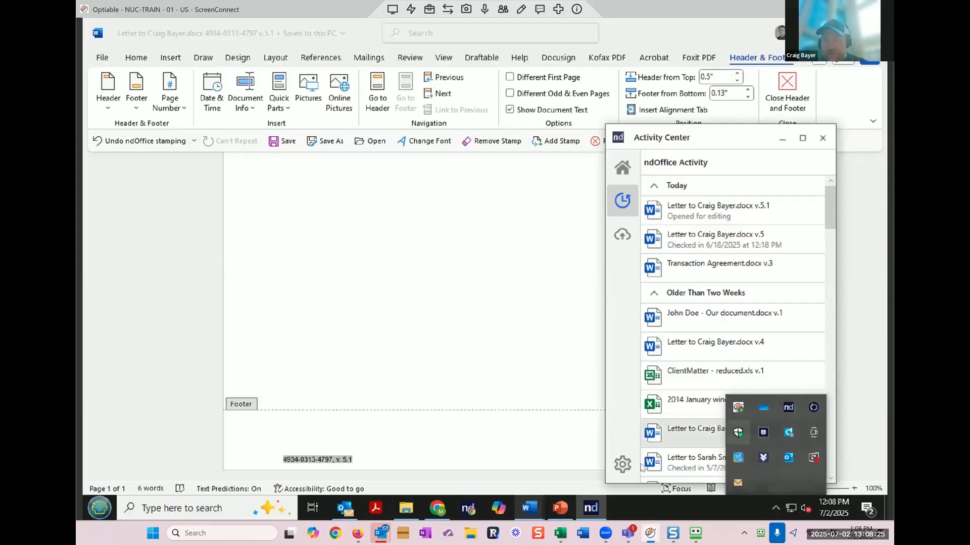
pyautogui.click(618, 472)
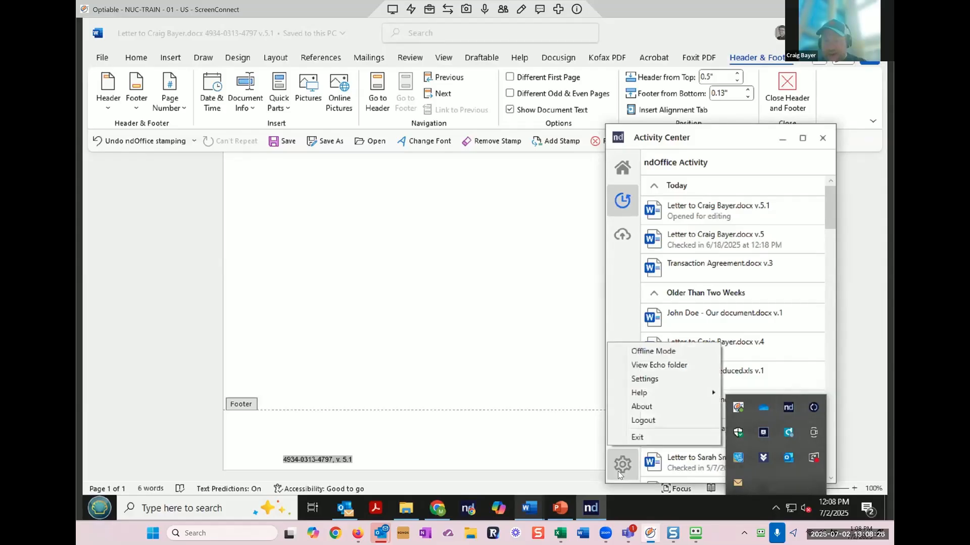
pyautogui.click(670, 378)
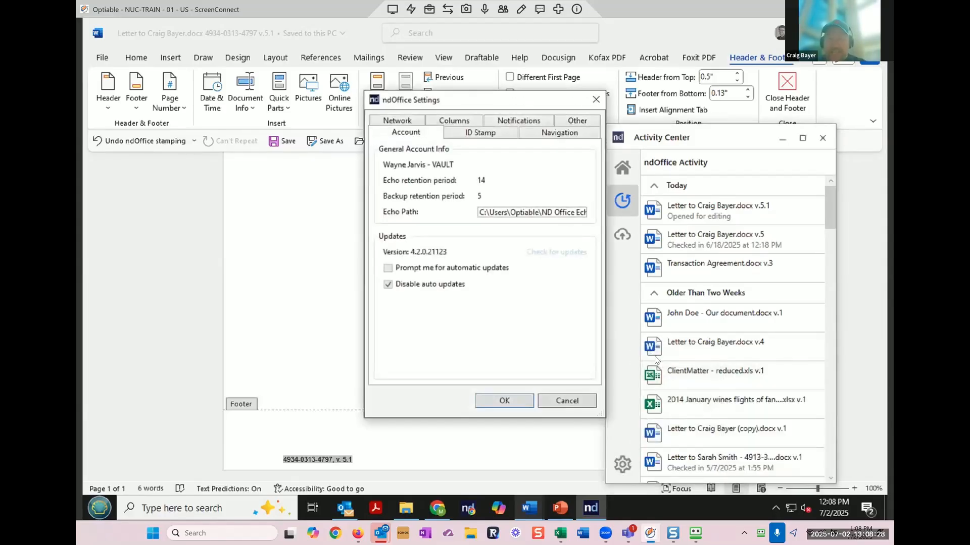
pyautogui.click(496, 134)
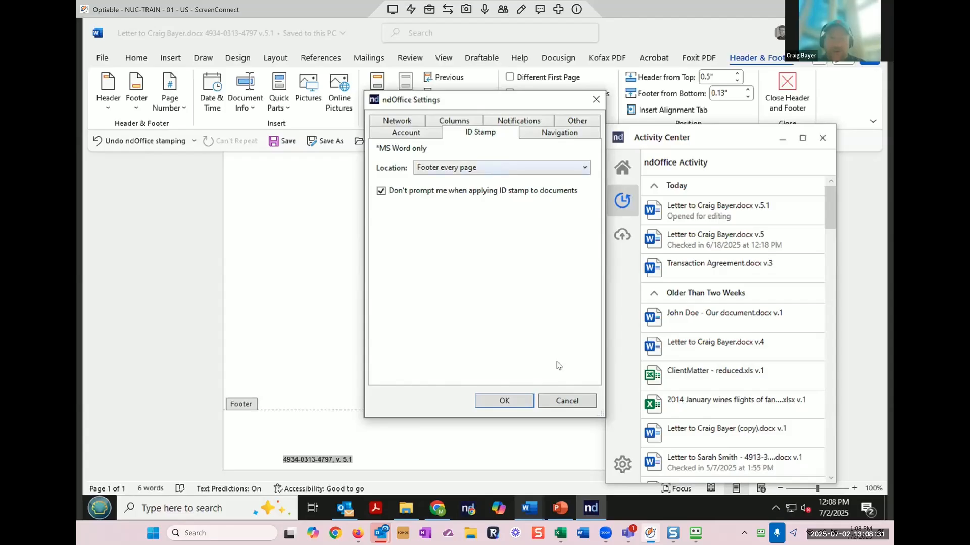
pyautogui.click(567, 401)
pyautogui.click(822, 137)
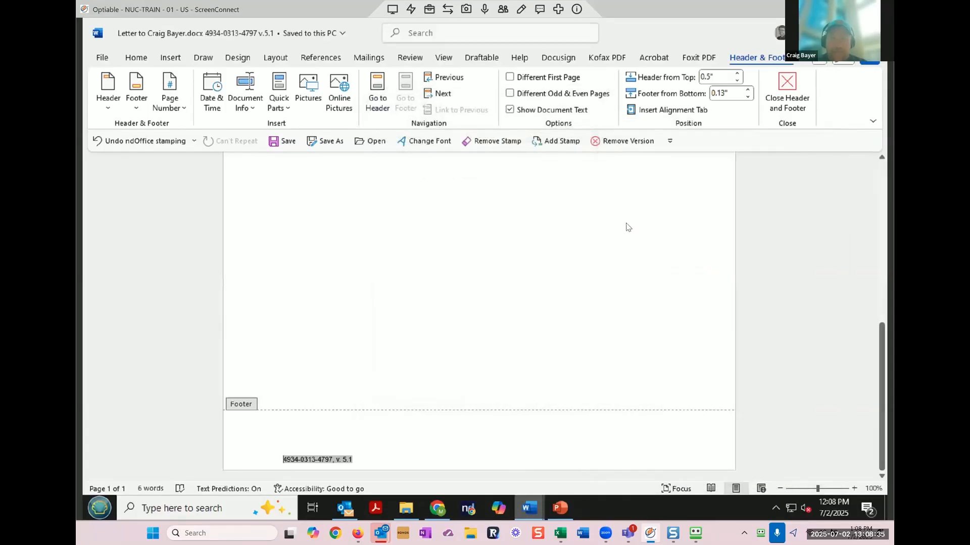
pyautogui.click(790, 94)
pyautogui.scroll(-5, 480, 313)
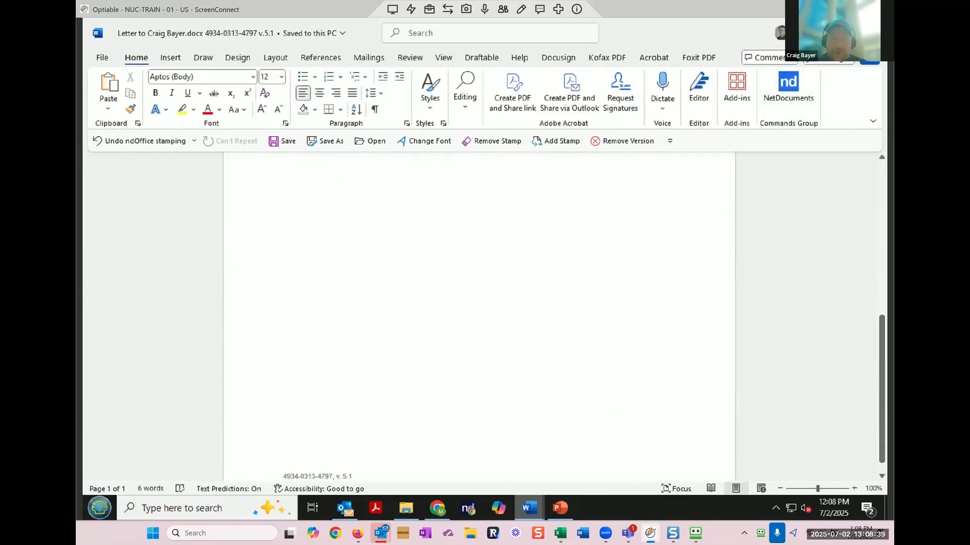
pyautogui.scroll(-1, 480, 313)
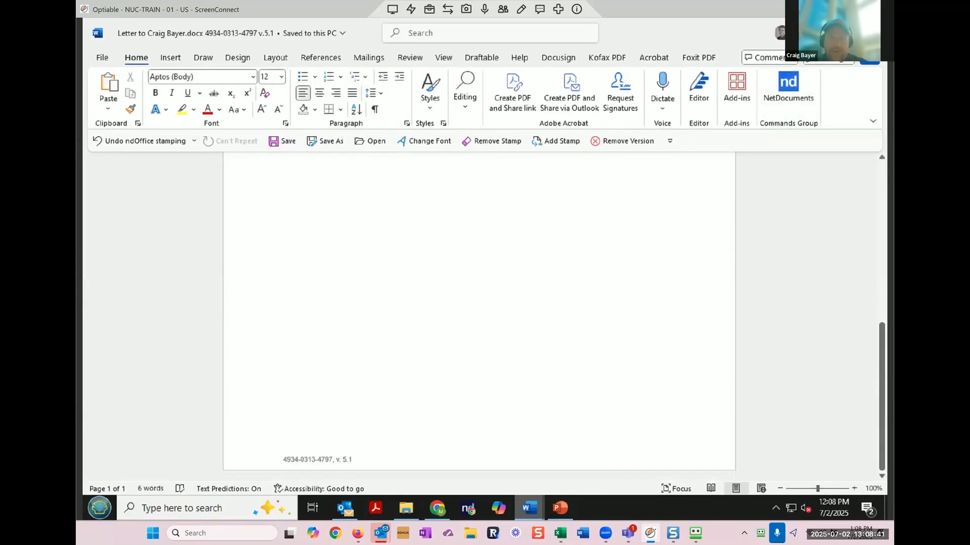
pyautogui.click(624, 142)
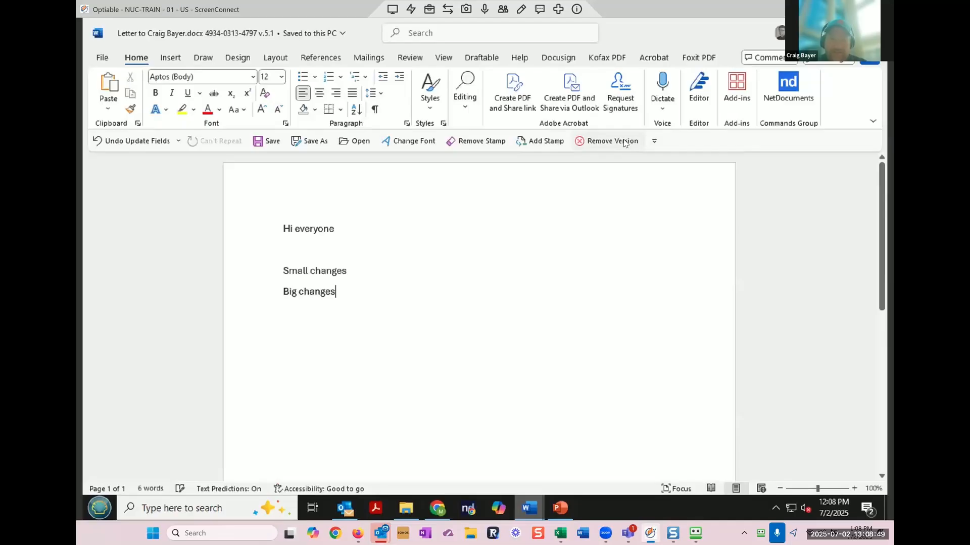
pyautogui.scroll(-10, 577, 279)
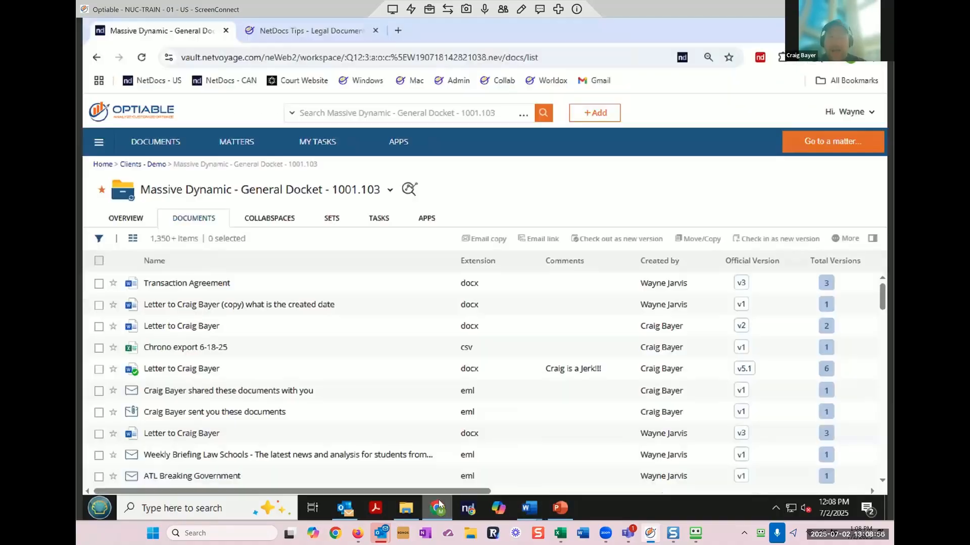
# Step: Google 'modfiy the netdocs stamp' in a new tab and dismiss the AI Mode offer
pyautogui.click(437, 507)
pyautogui.click(398, 30)
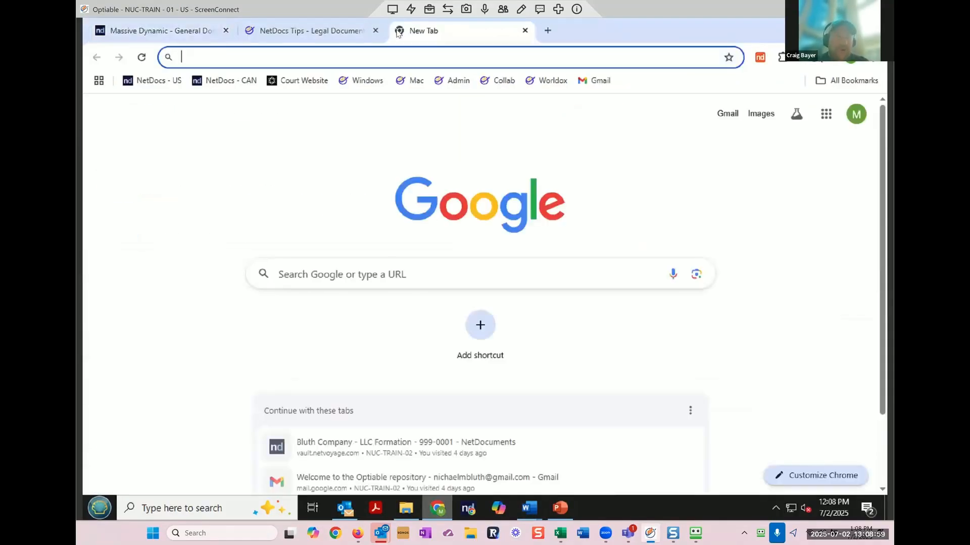
pyautogui.click(375, 262)
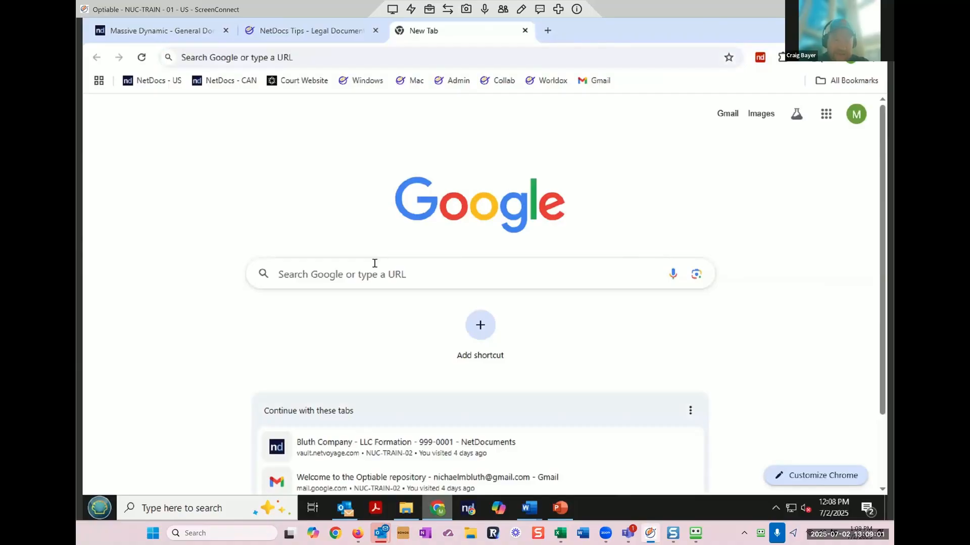
pyautogui.write('modfiy ')
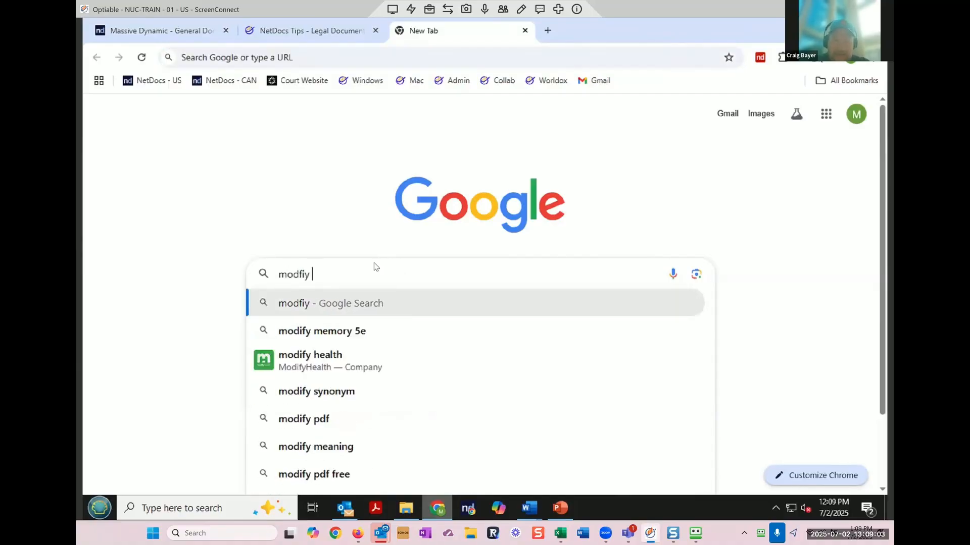
pyautogui.write('the netdocs stamp')
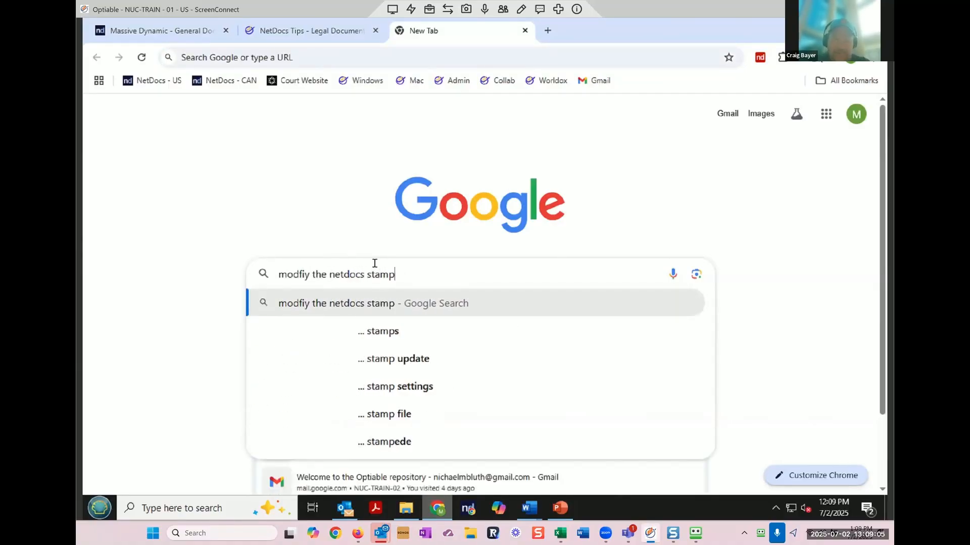
pyautogui.press('Return')
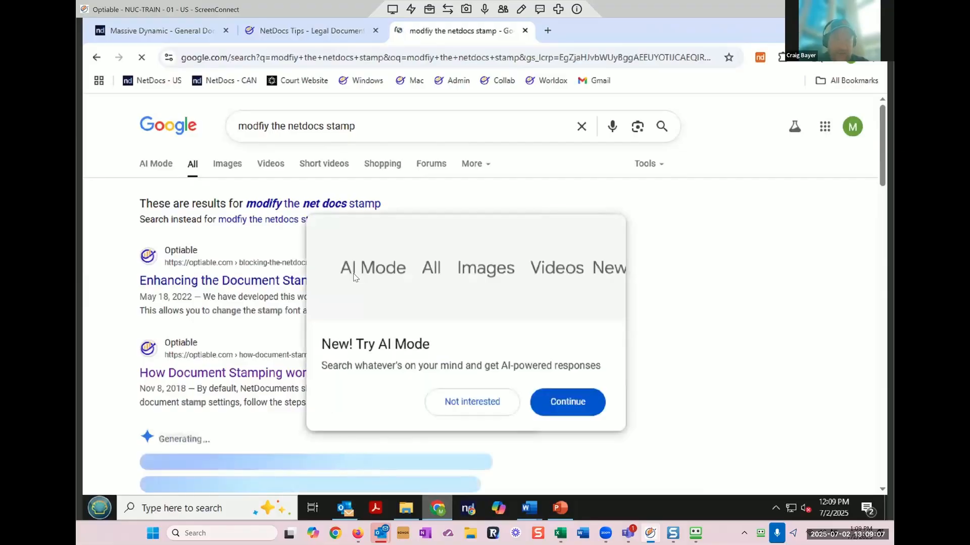
pyautogui.click(265, 284)
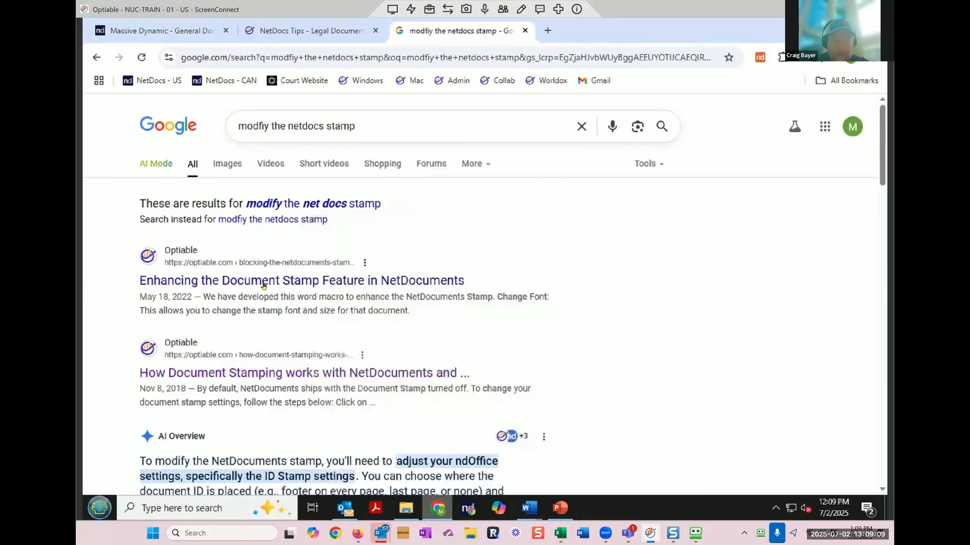
# Step: Open Optiable's 'Enhancing the Document Stamp' article, skim it, and copy its web address
pyautogui.click(265, 284)
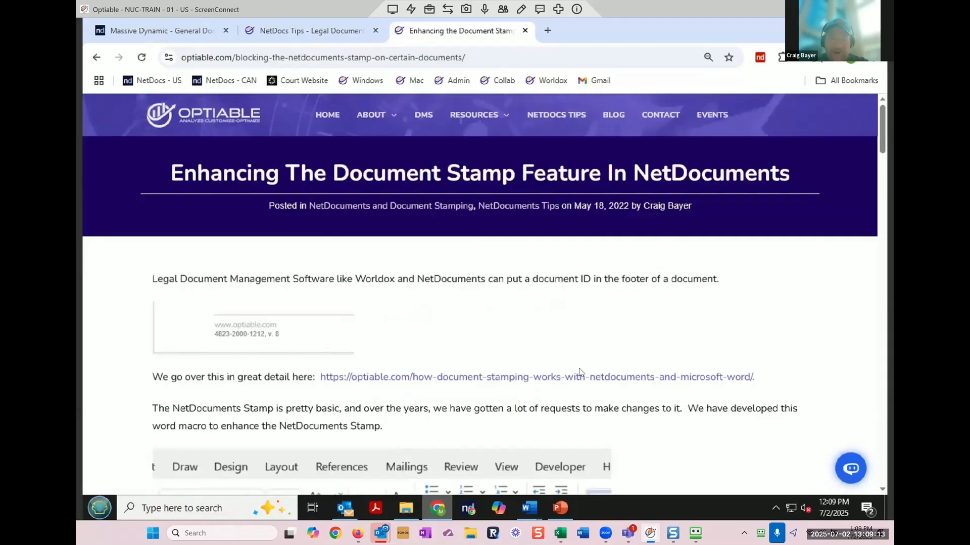
pyautogui.scroll(-10, 579, 372)
pyautogui.scroll(-5, 580, 372)
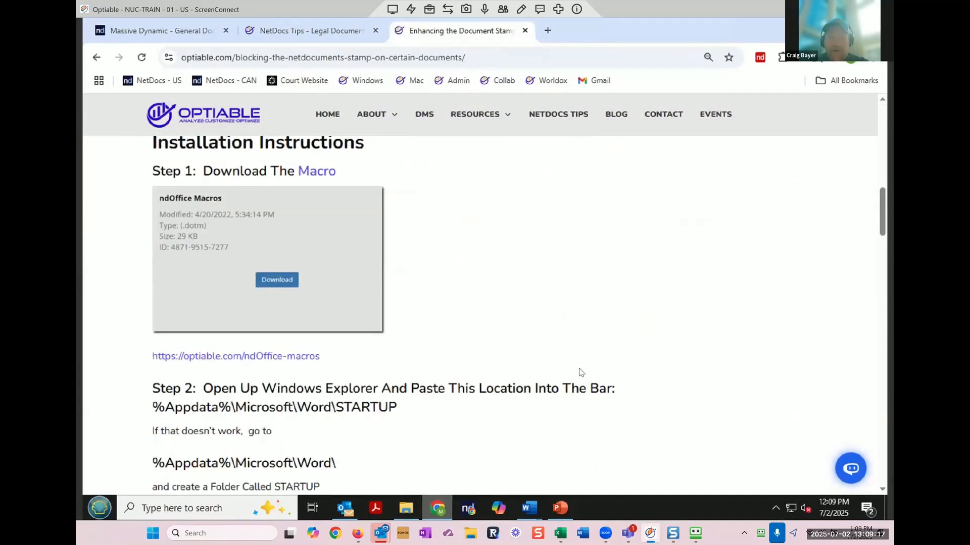
pyautogui.scroll(8, 580, 372)
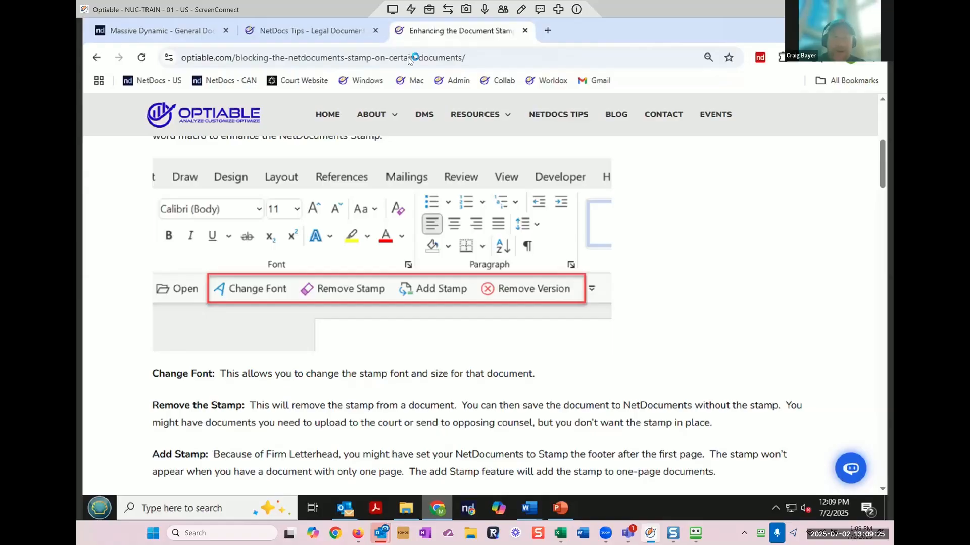
pyautogui.click(230, 59)
pyautogui.rightClick(231, 59)
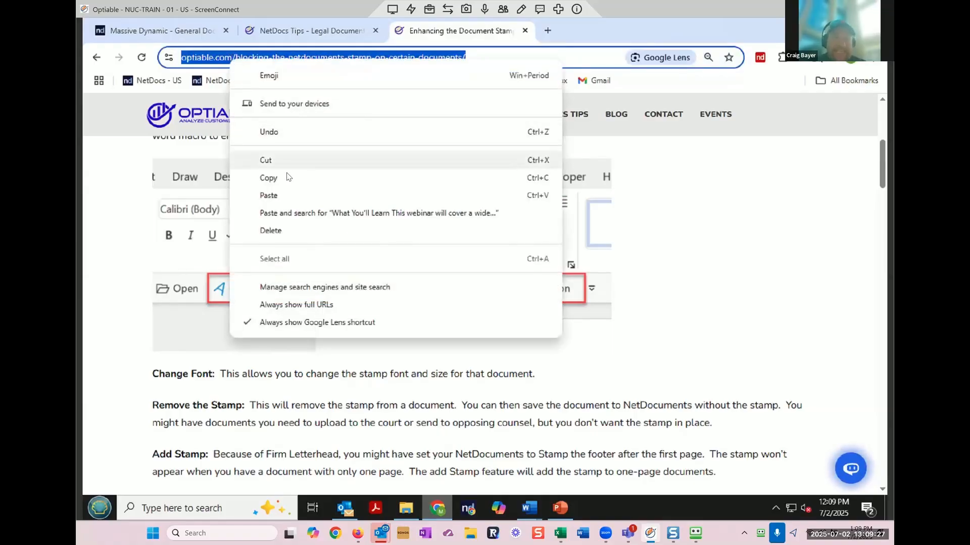
pyautogui.click(376, 178)
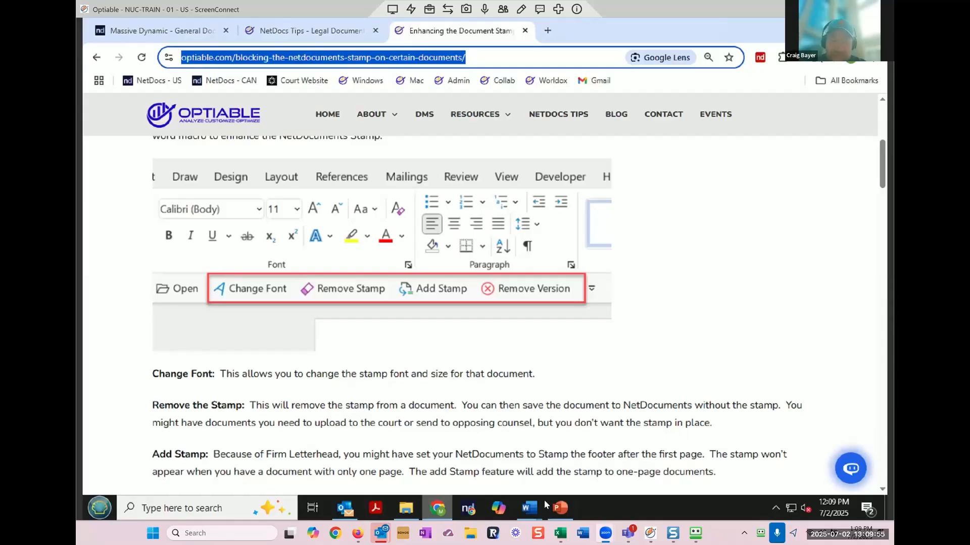
# Step: Save the letter from Word through ndOffice as official full version 6
pyautogui.moveTo(528, 509)
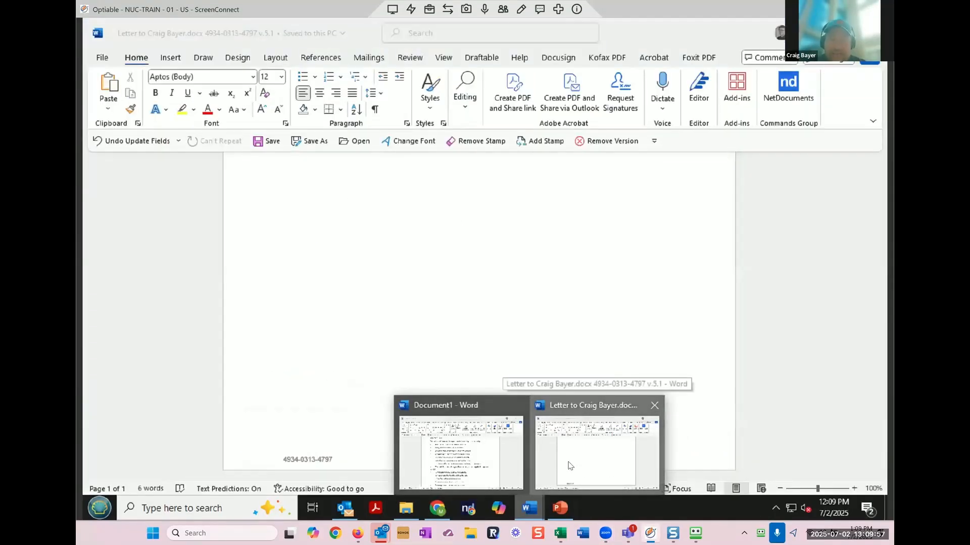
pyautogui.click(569, 465)
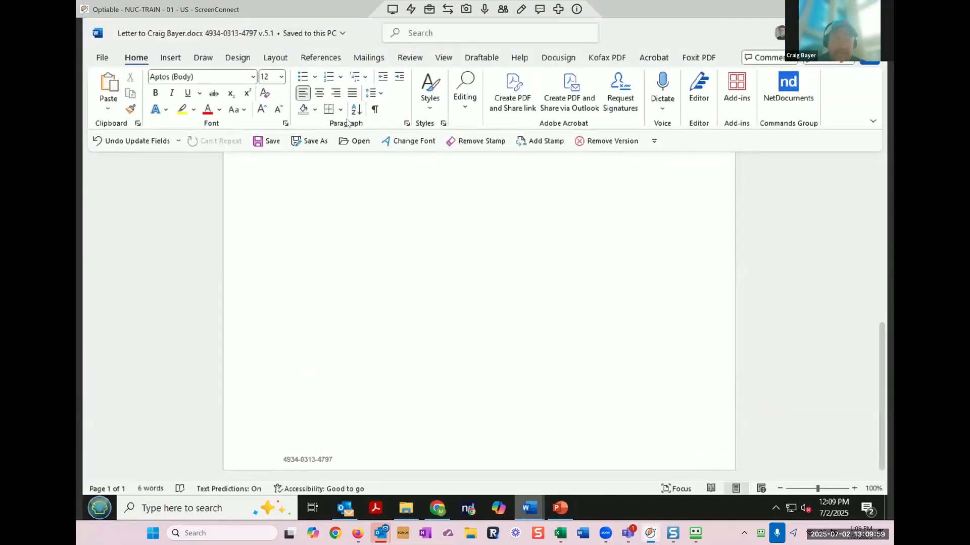
pyautogui.click(315, 141)
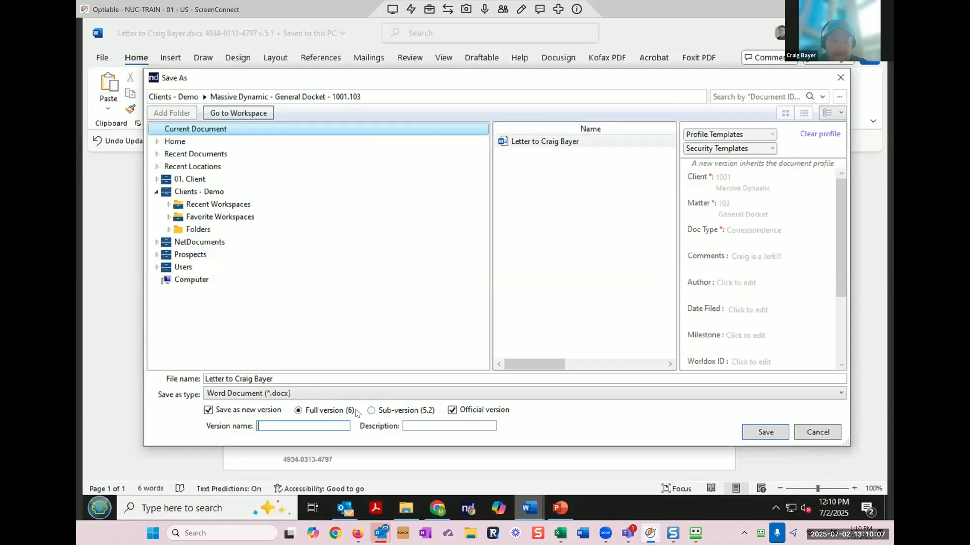
pyautogui.click(765, 433)
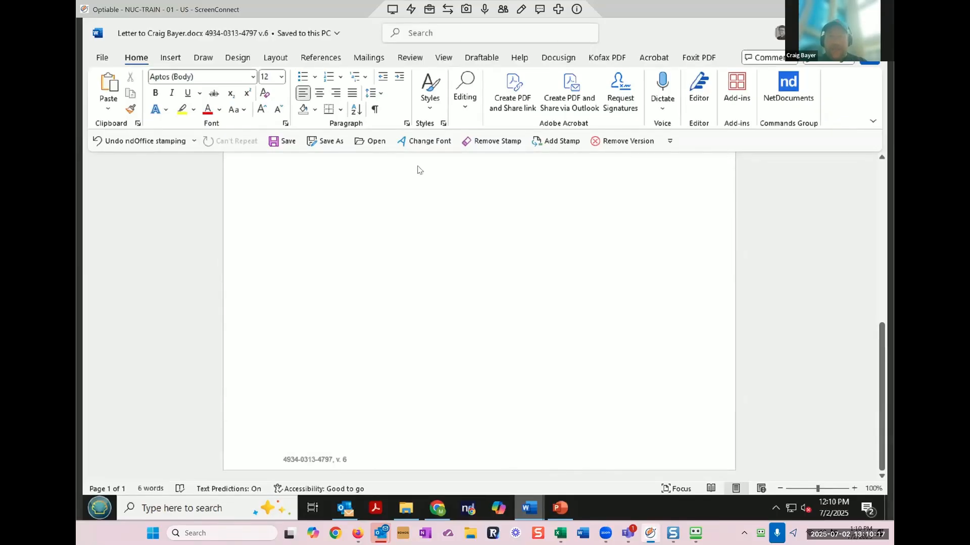
# Step: Save the letter as version 7 named 'Client Changes', described 'removed last paragraph'
pyautogui.click(329, 140)
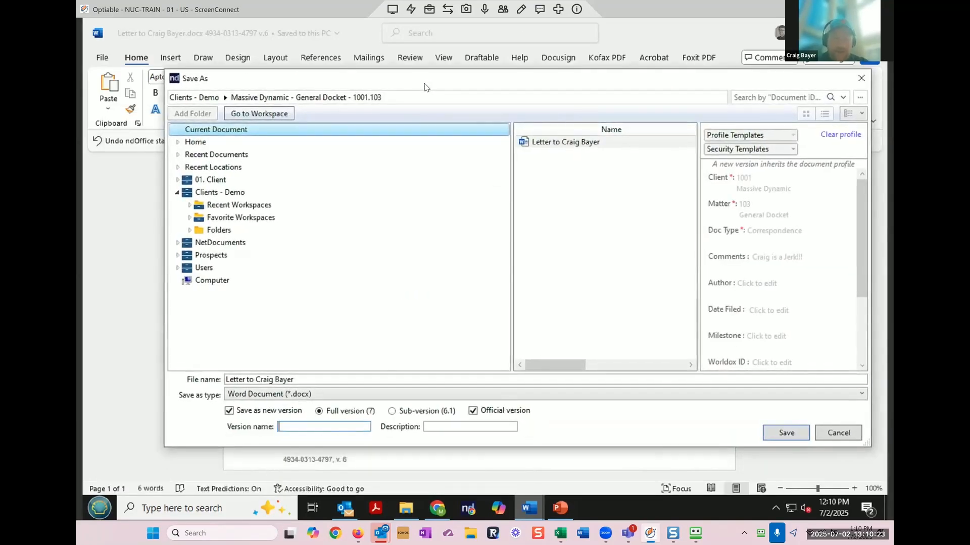
pyautogui.write('Cli')
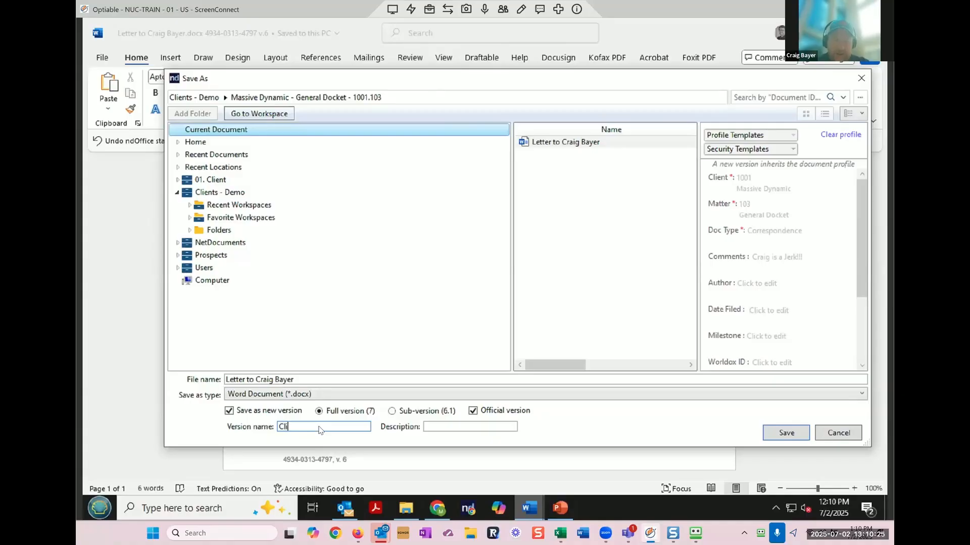
pyautogui.write('ent Changes')
pyautogui.press('Tab')
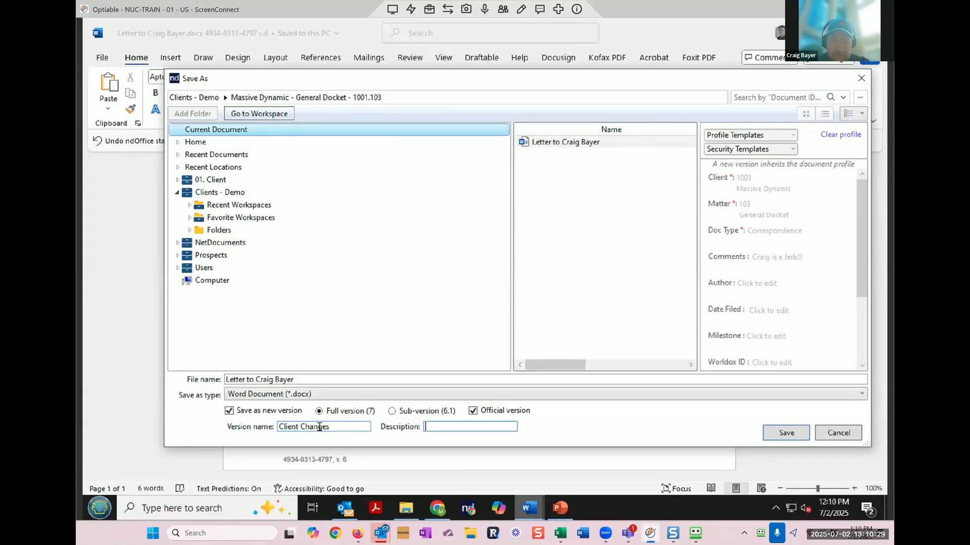
pyautogui.write('removed last paragraph')
pyautogui.click(781, 435)
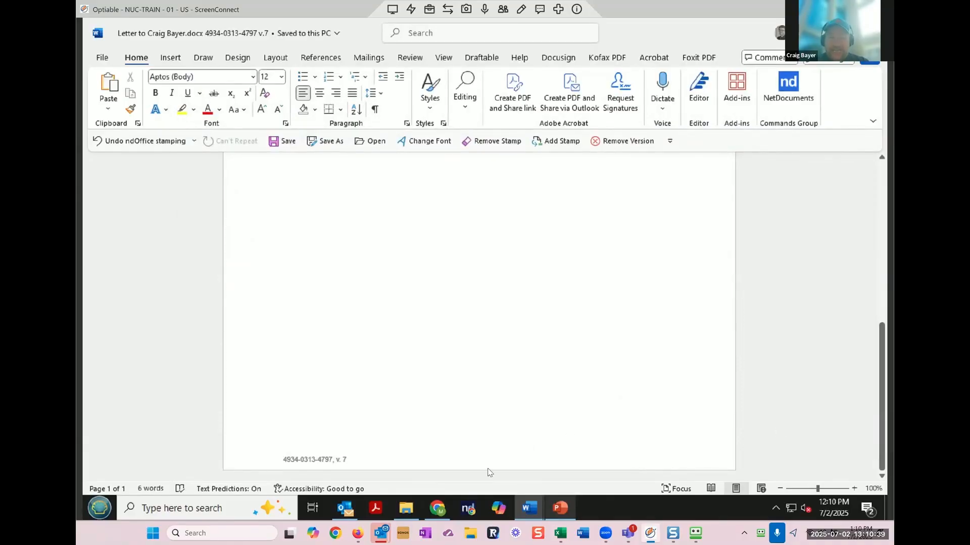
pyautogui.click(438, 509)
# Step: Reload the Massive Dynamic list and check the letter's history shows official v7, 8 versions
pyautogui.click(189, 30)
pyautogui.click(148, 61)
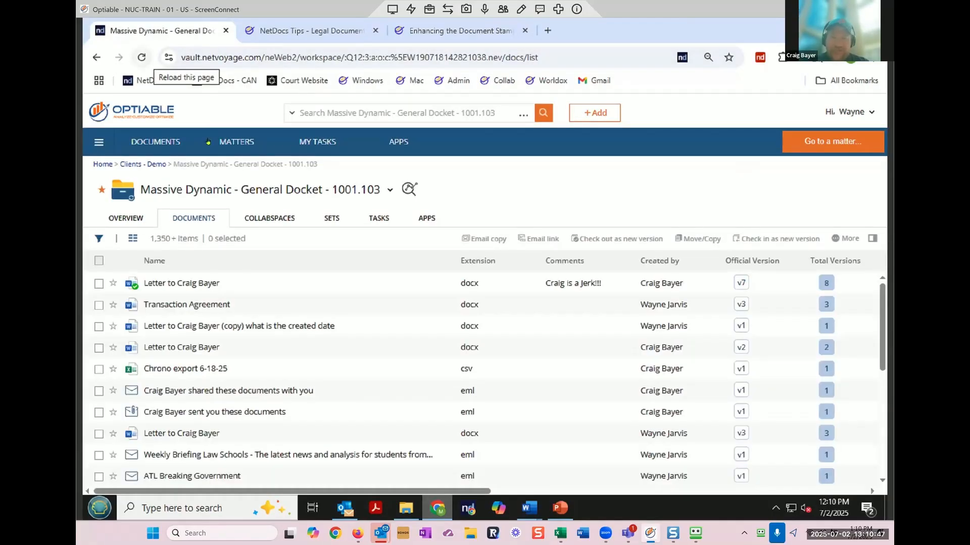
pyautogui.click(741, 284)
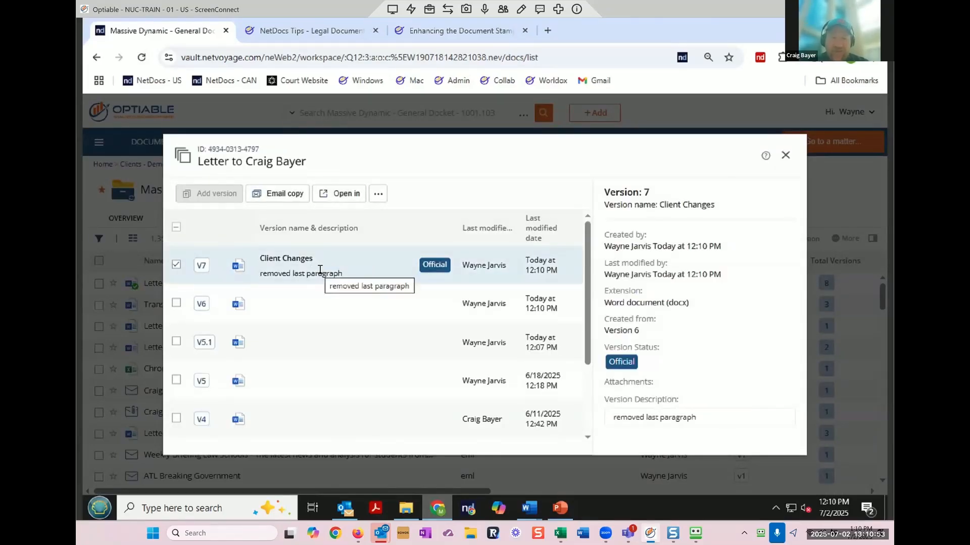
pyautogui.scroll(-2, 320, 270)
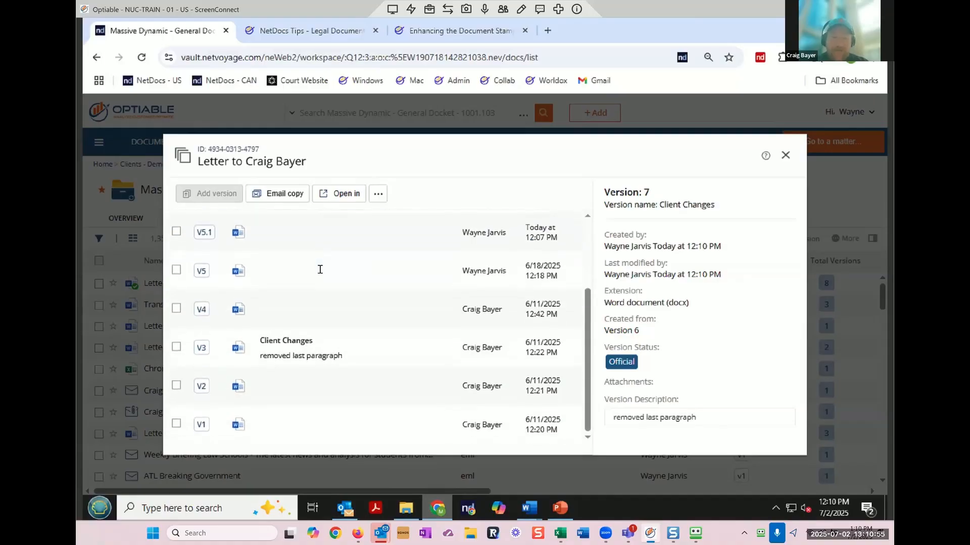
pyautogui.scroll(2, 320, 272)
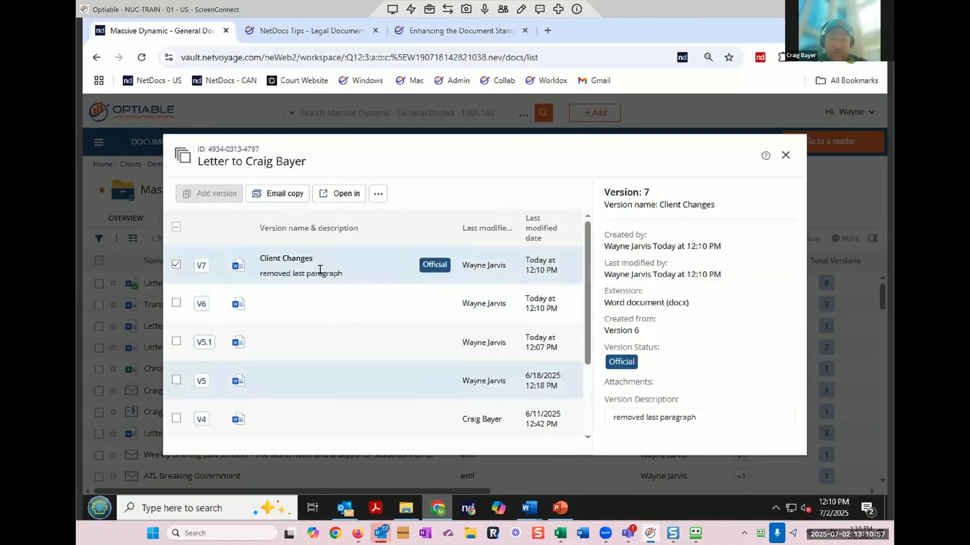
pyautogui.scroll(-2, 320, 271)
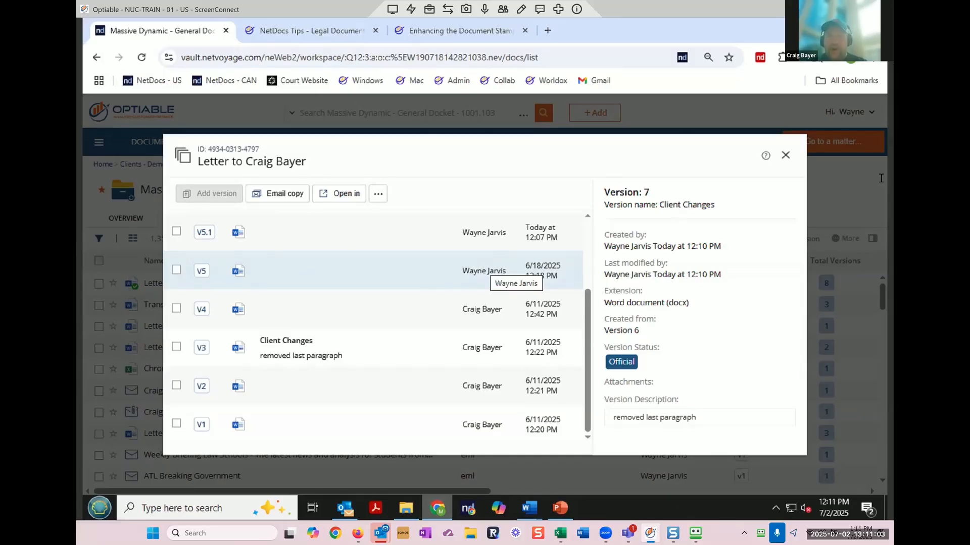
pyautogui.click(785, 155)
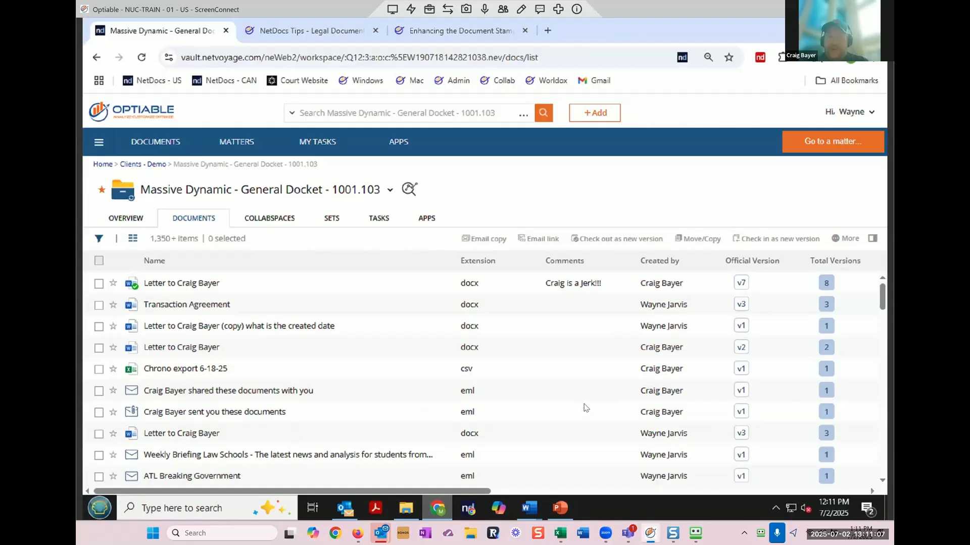
pyautogui.moveTo(470, 490); pyautogui.dragTo(556, 500)
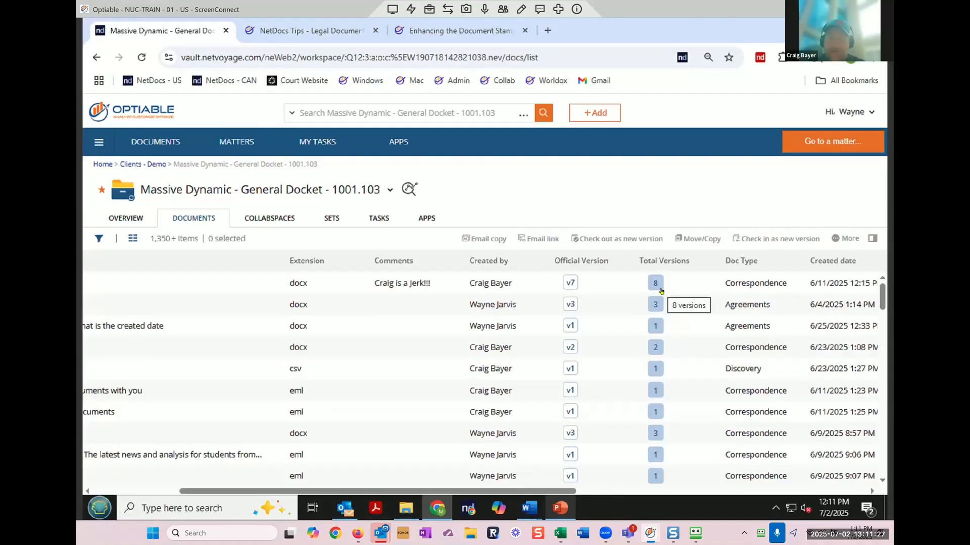
pyautogui.click(572, 283)
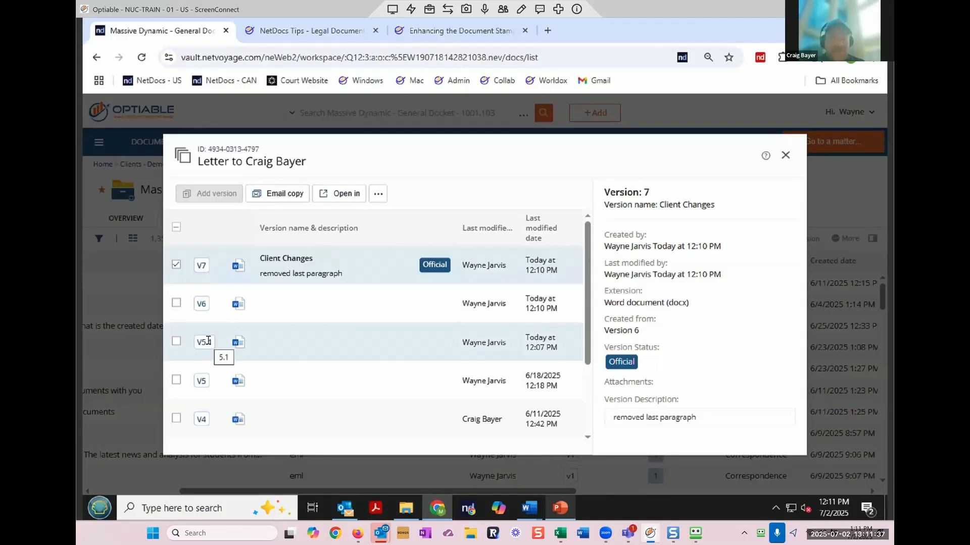
pyautogui.click(785, 156)
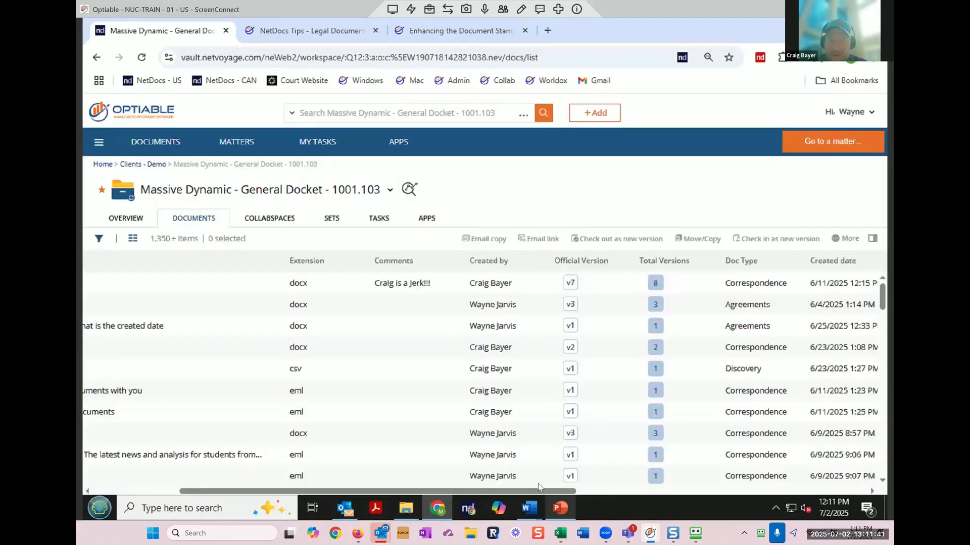
pyautogui.moveTo(538, 492); pyautogui.dragTo(806, 495)
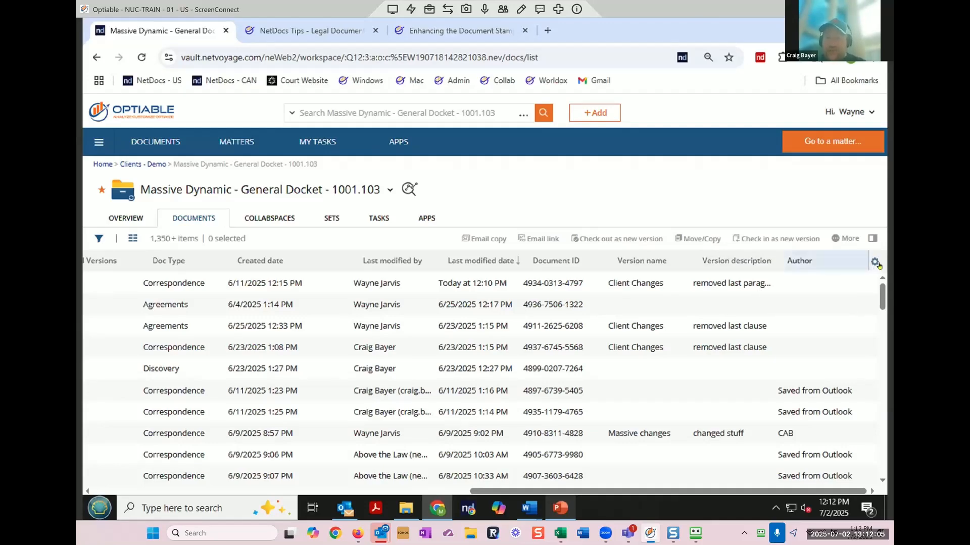
pyautogui.scroll(-3, 553, 279)
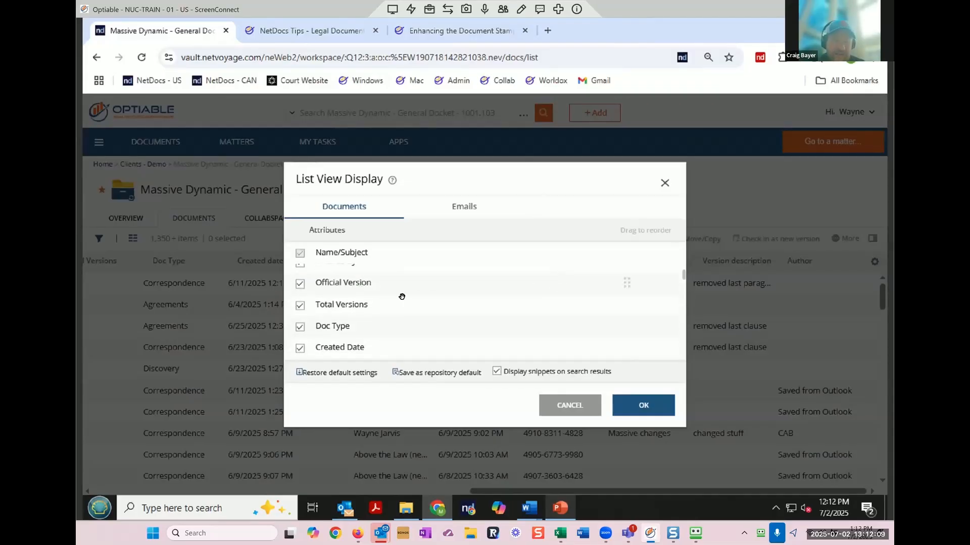
pyautogui.scroll(-4, 431, 311)
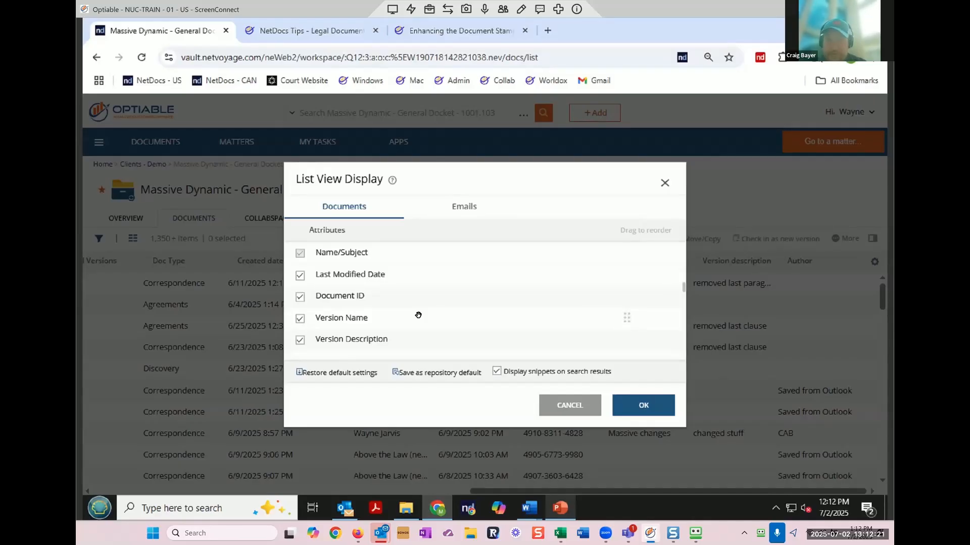
pyautogui.click(569, 405)
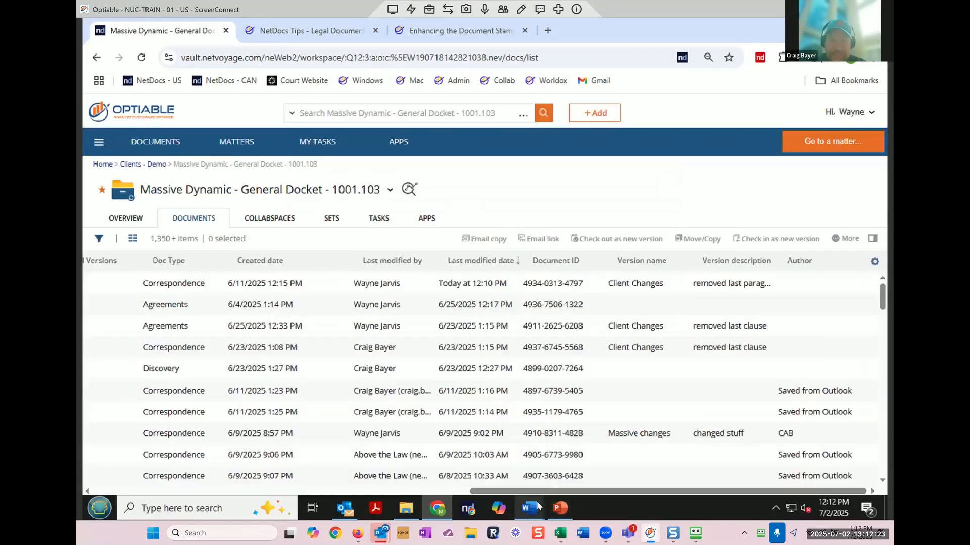
# Step: Close the letter in Word so ndOffice checks it in, then scroll back to Name
pyautogui.moveTo(537, 506)
pyautogui.click(575, 437)
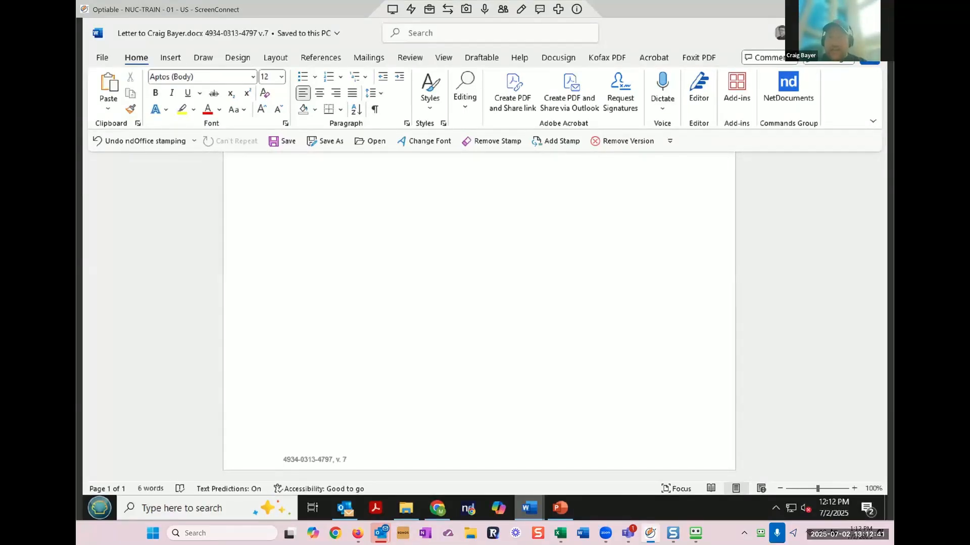
pyautogui.click(872, 33)
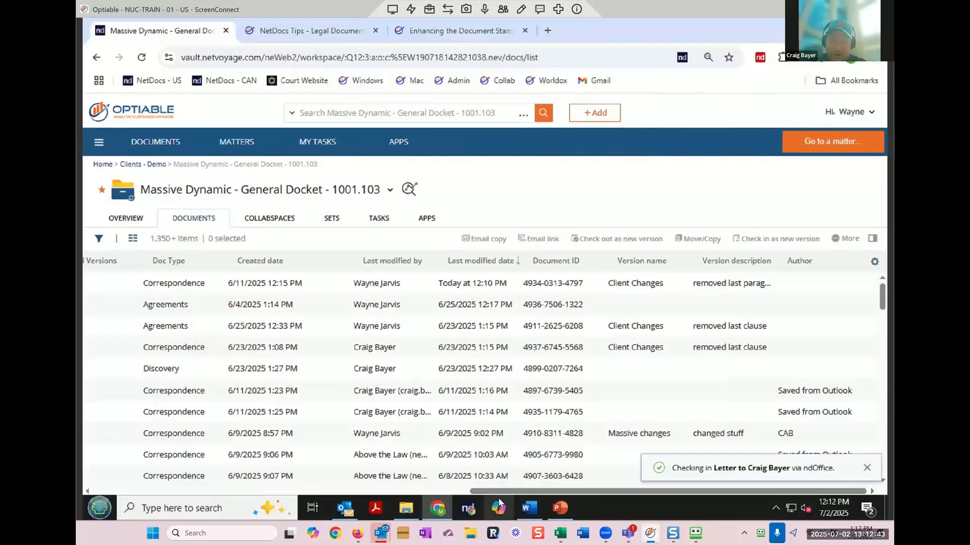
pyautogui.moveTo(499, 492); pyautogui.dragTo(204, 493)
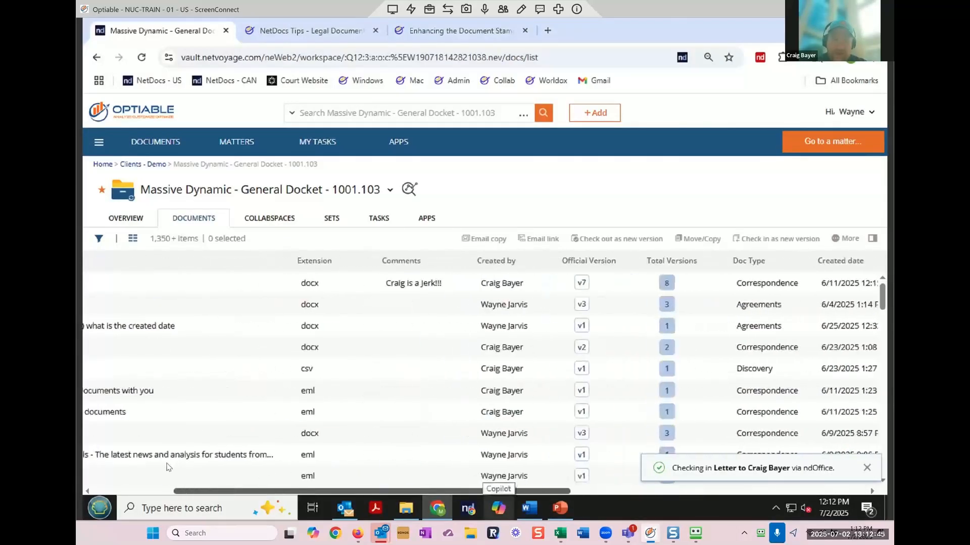
pyautogui.hscroll(-5, 168, 463)
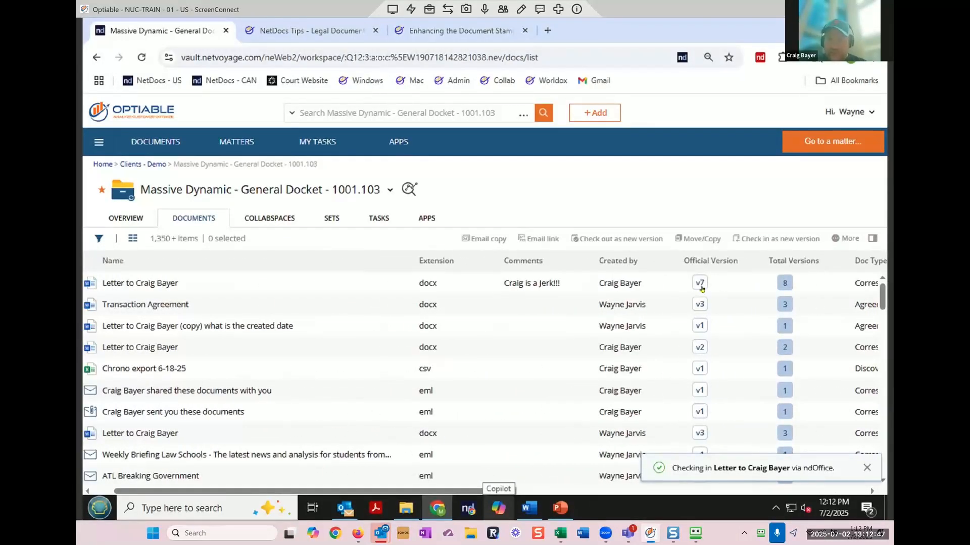
# Step: Change version 7's description to 'Client messed up version 7, going back to version 6'
pyautogui.click(700, 286)
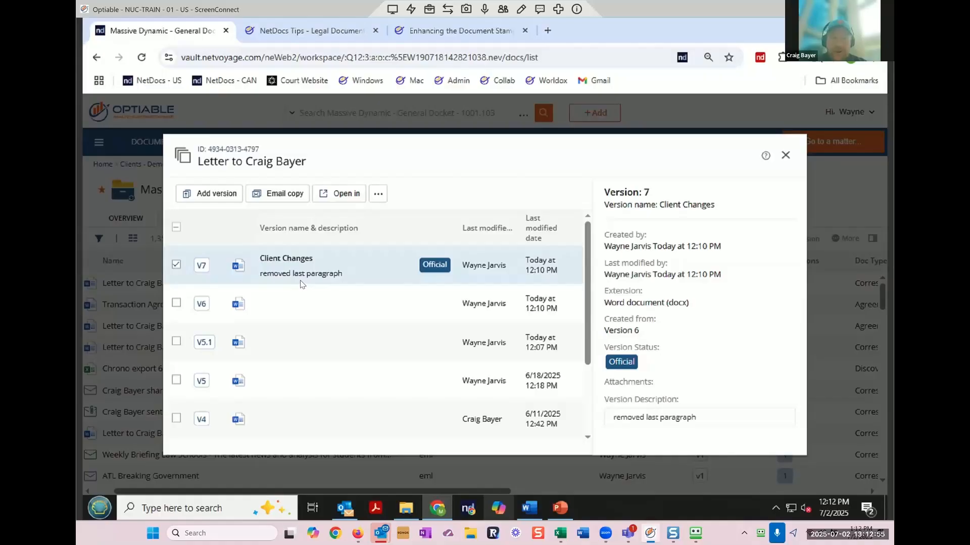
pyautogui.scroll(-3, 301, 284)
pyautogui.click(704, 414)
pyautogui.hotkey('ctrl', 'a')
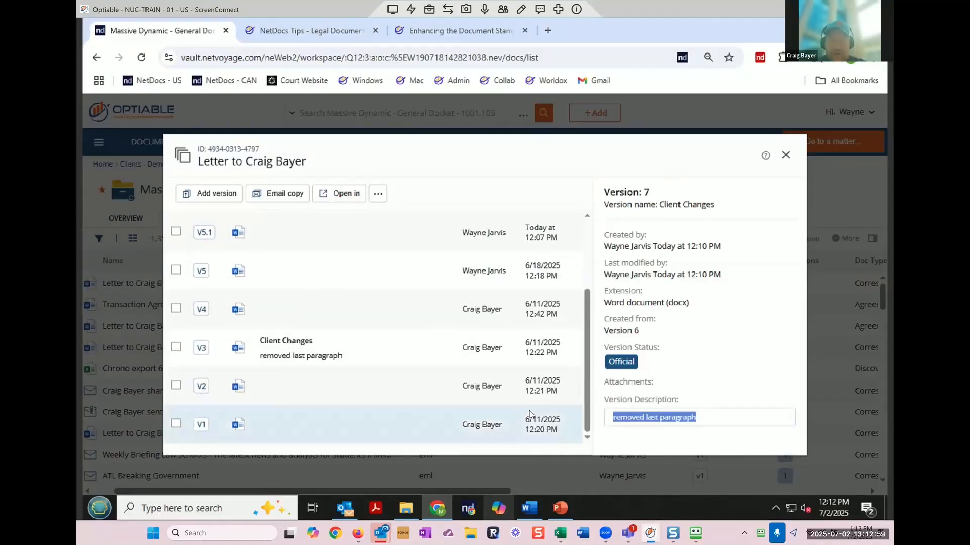
pyautogui.write('Client messed up version 7, going back to version 6')
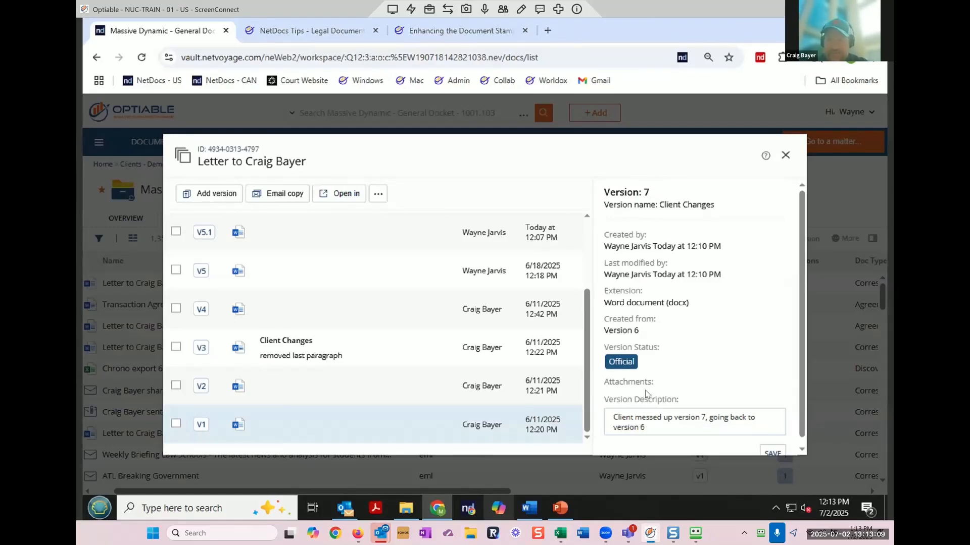
pyautogui.click(771, 453)
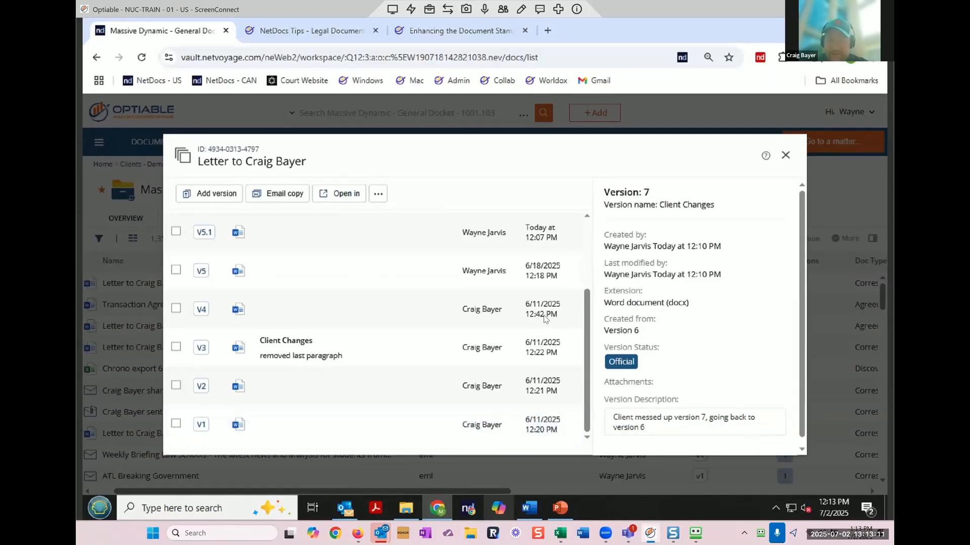
# Step: Convert version 6 of the letter to the official version and close the history
pyautogui.scroll(5, 465, 336)
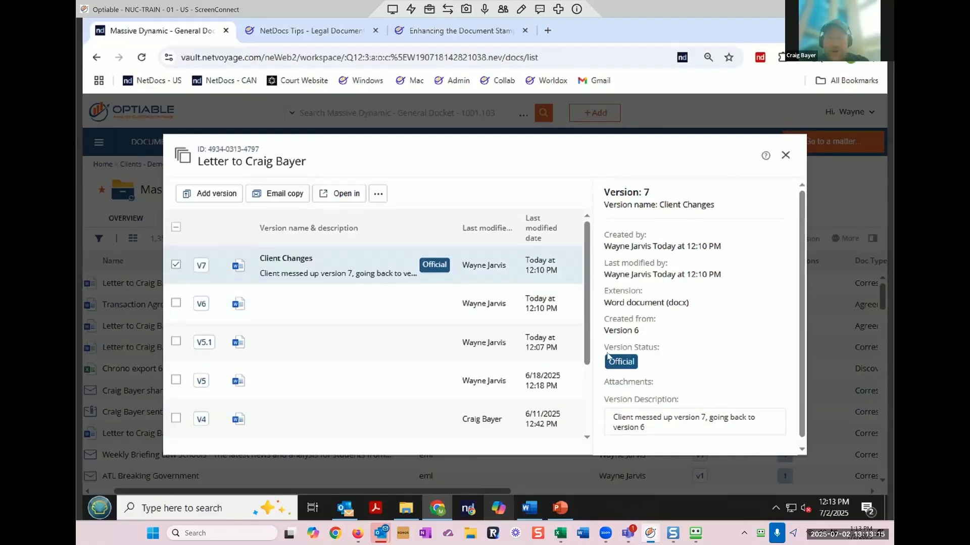
pyautogui.click(178, 266)
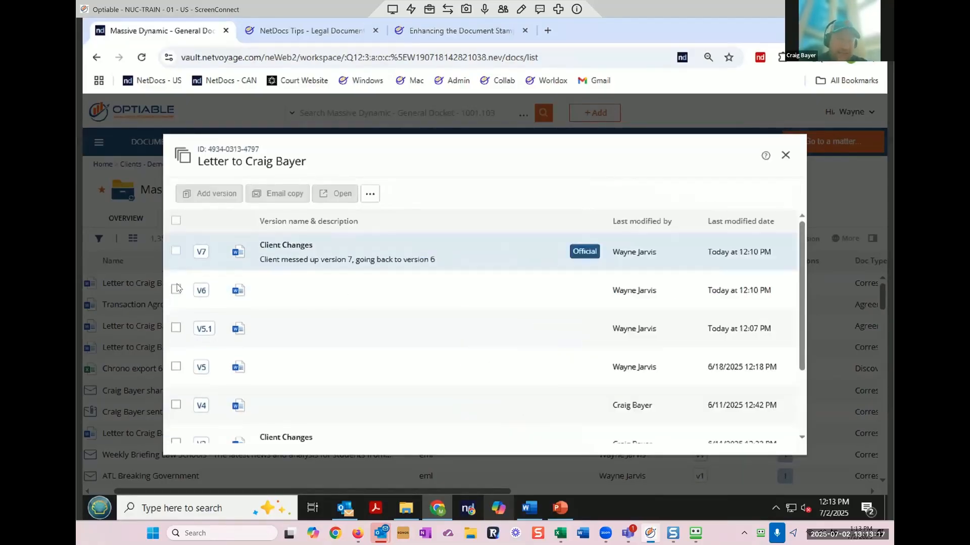
pyautogui.click(176, 289)
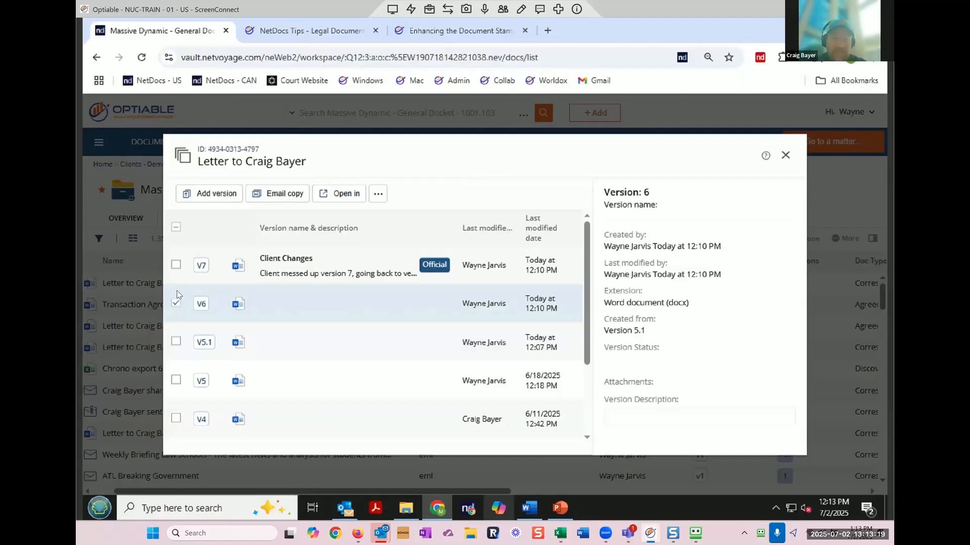
pyautogui.click(379, 194)
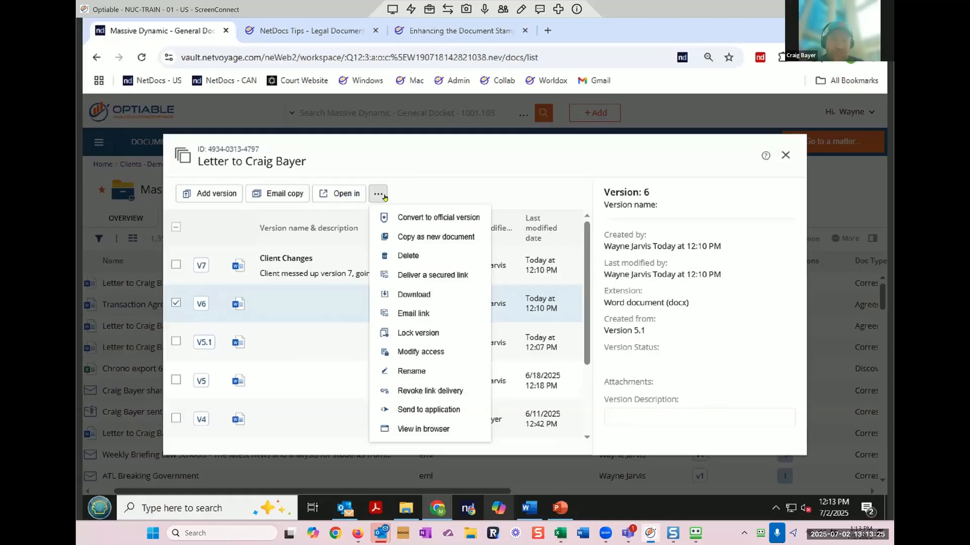
pyautogui.click(417, 221)
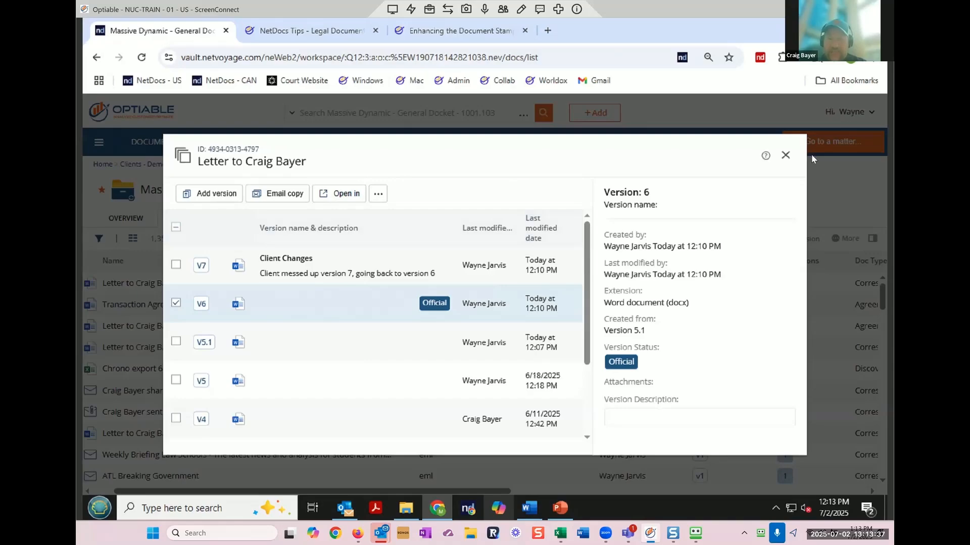
pyautogui.click(785, 155)
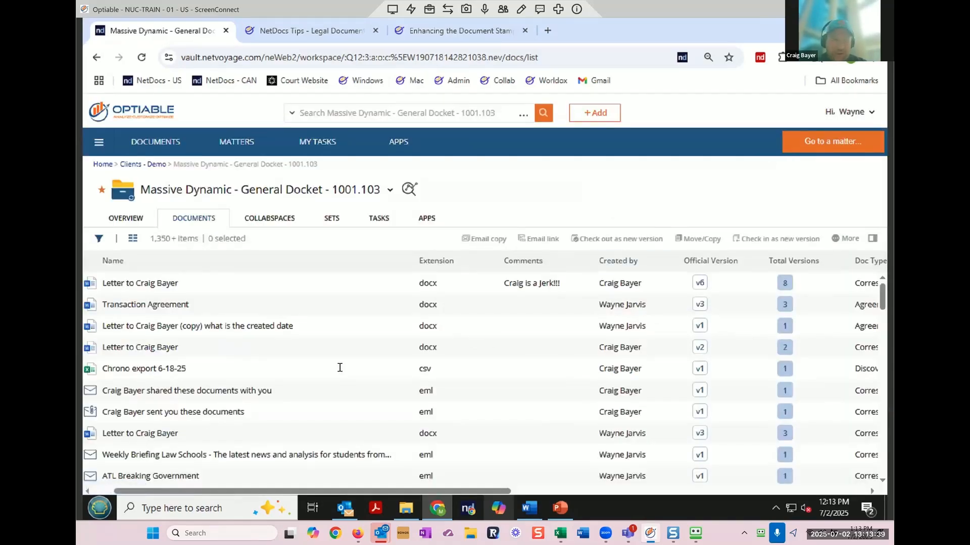
# Step: Open the letter in Word and save it as official full version 8 named 'webinar'
pyautogui.doubleClick(156, 285)
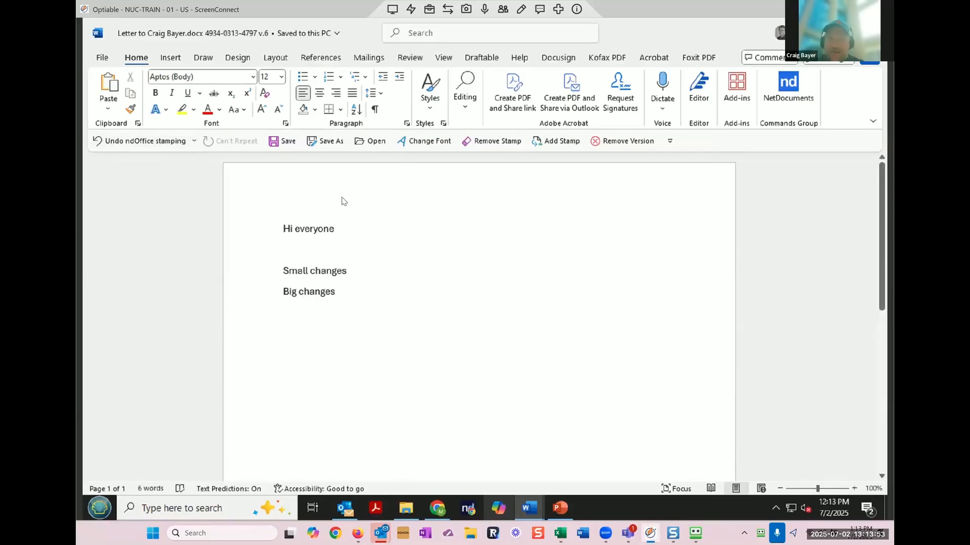
pyautogui.click(337, 143)
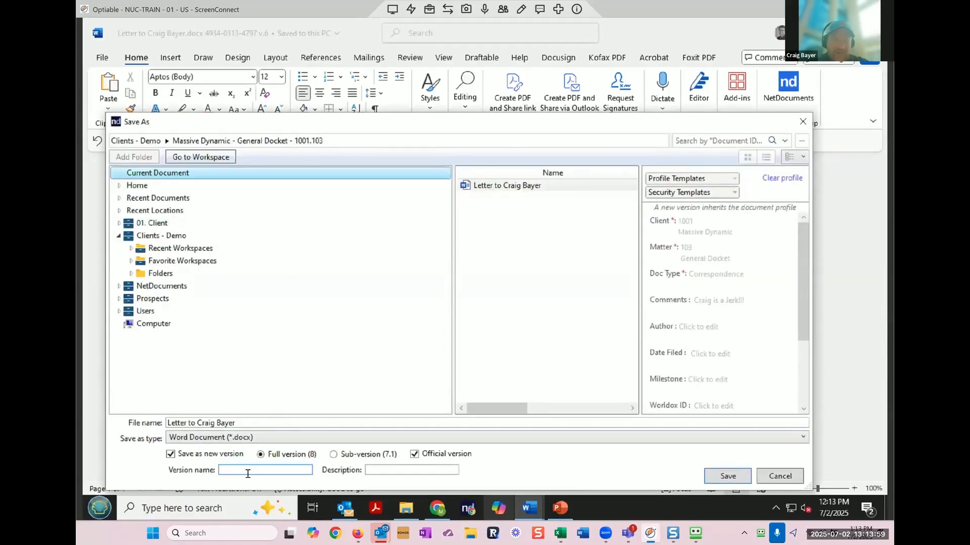
pyautogui.write('showing')
pyautogui.press('BackSpace')
pyautogui.press('BackSpace')
pyautogui.press('BackSpace')
pyautogui.press('BackSpace')
pyautogui.press('BackSpace')
pyautogui.press('BackSpace')
pyautogui.press('BackSpace')
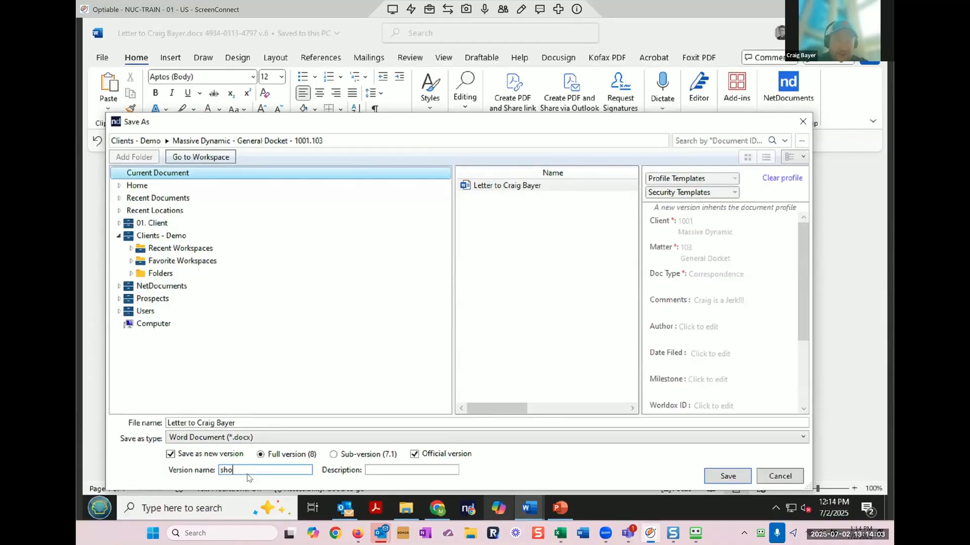
pyautogui.write('webinar')
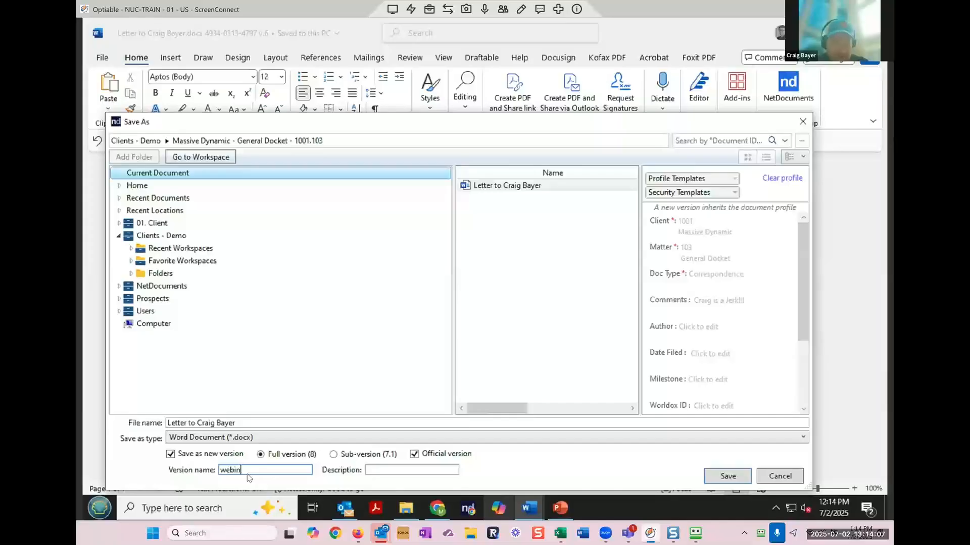
pyautogui.click(735, 477)
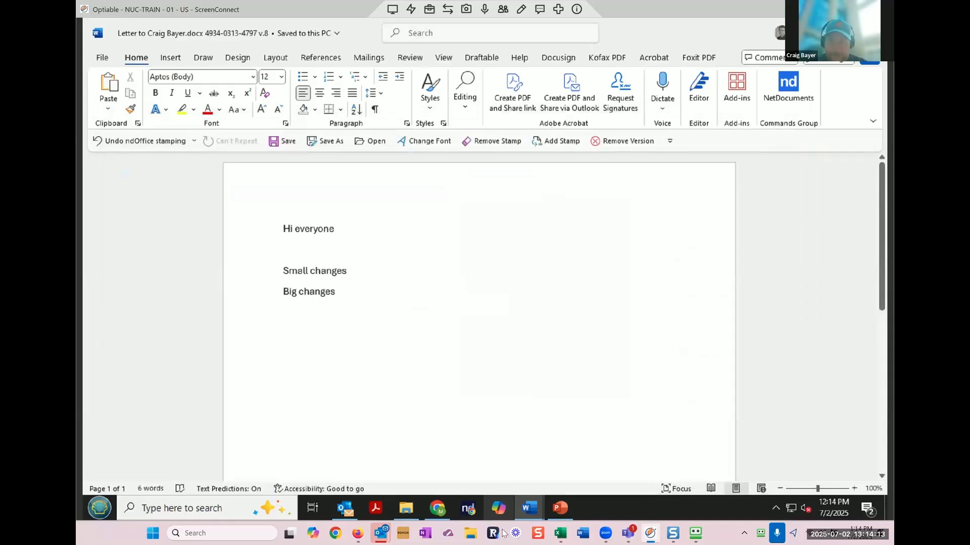
pyautogui.click(437, 509)
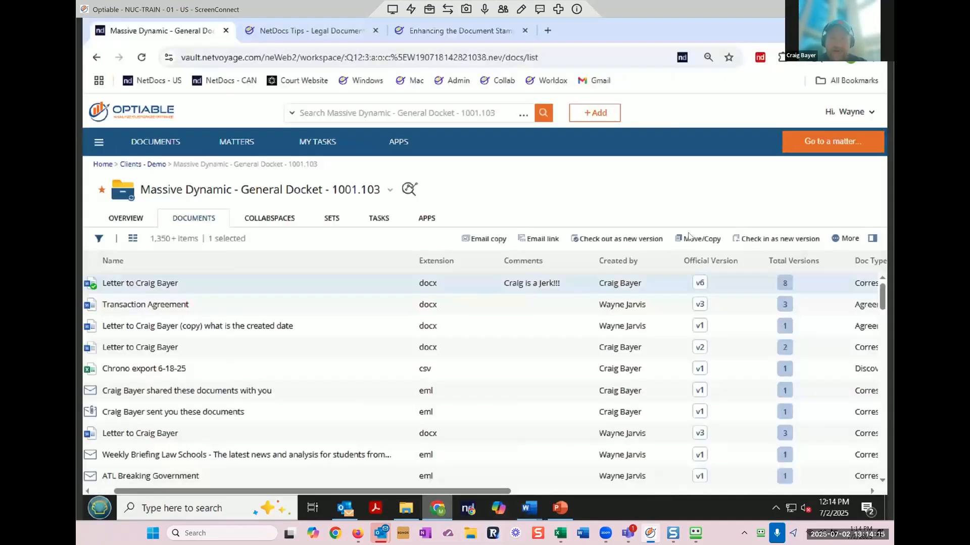
pyautogui.click(702, 285)
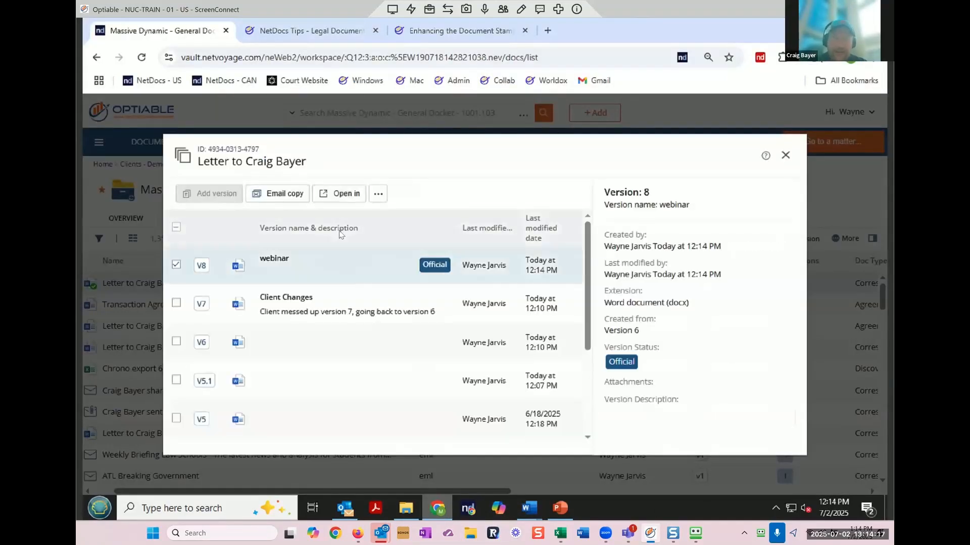
pyautogui.moveTo(604, 331); pyautogui.dragTo(718, 325)
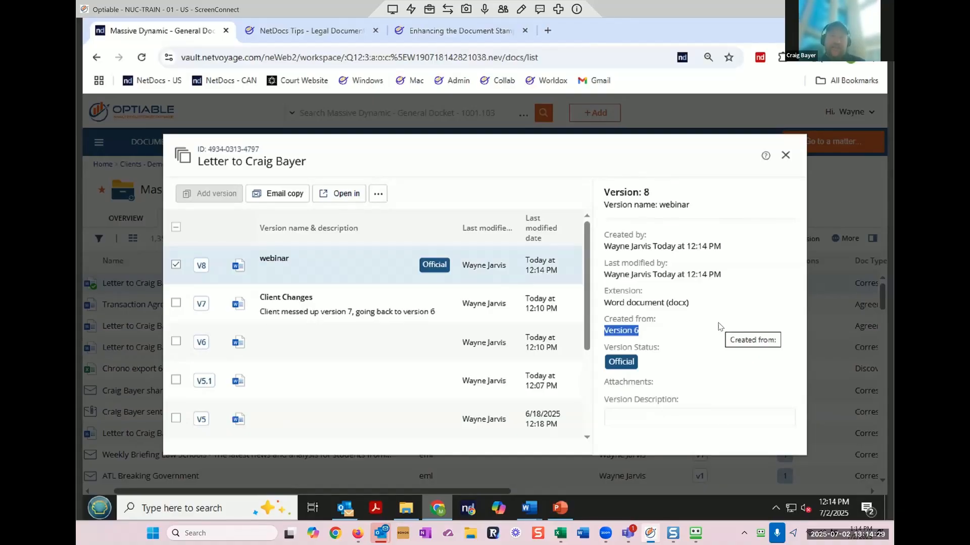
pyautogui.click(785, 156)
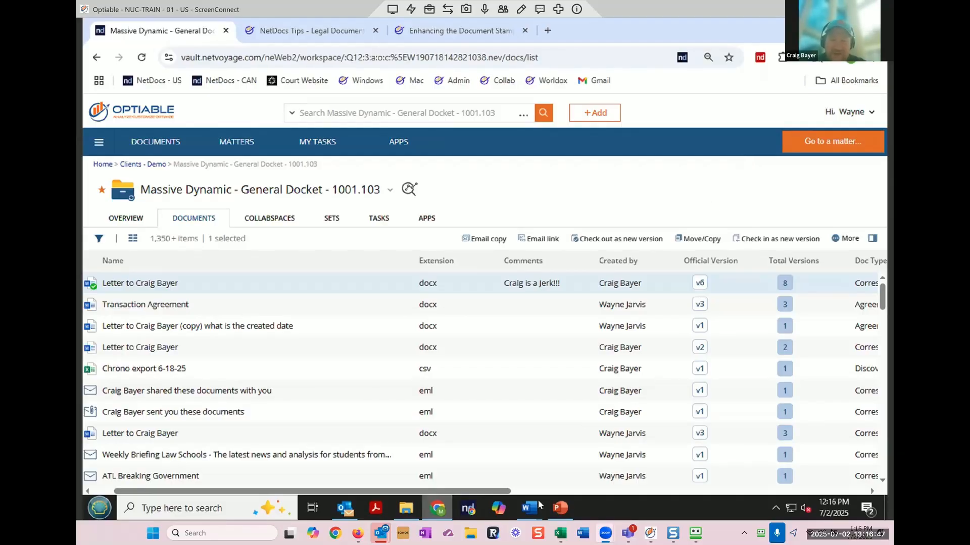
# Step: Bring the letter's Word window forward from its taskbar preview
pyautogui.moveTo(537, 509)
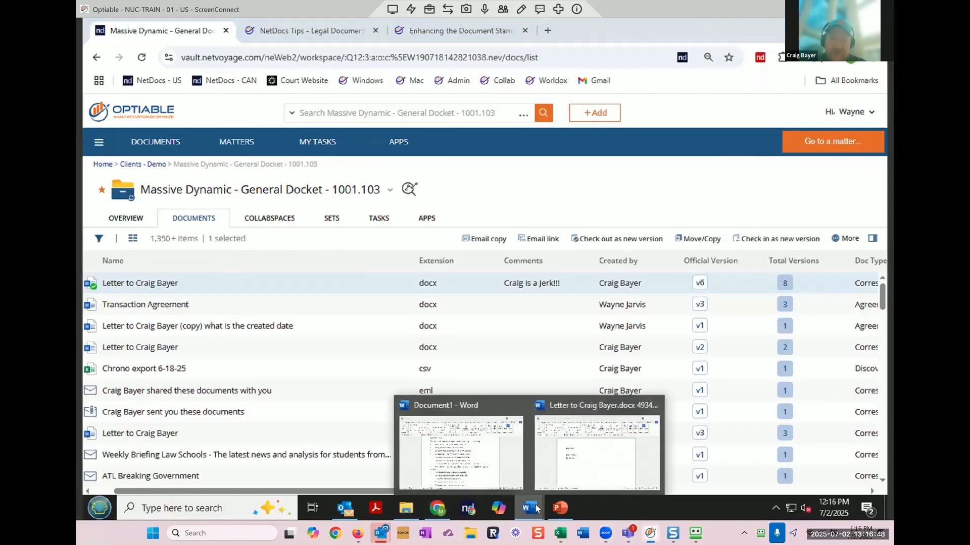
pyautogui.click(594, 462)
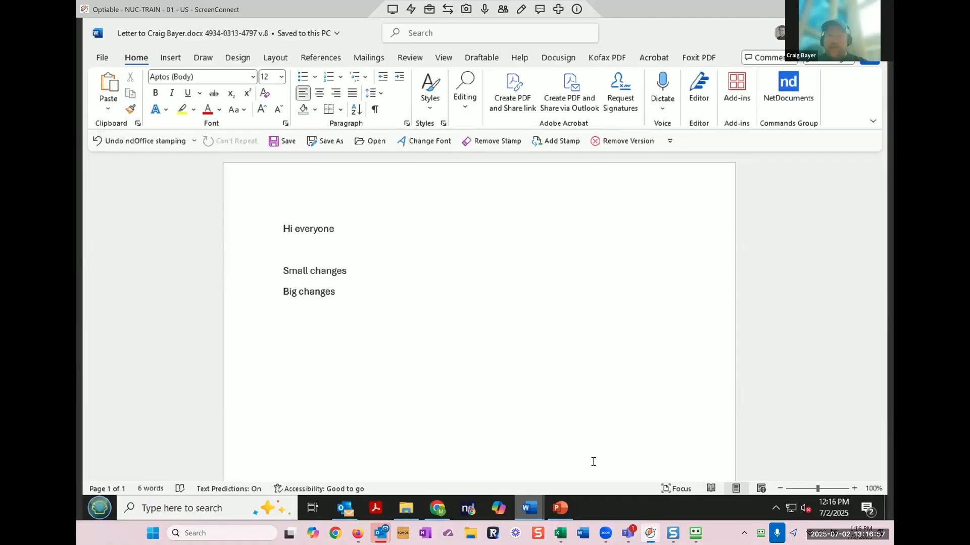
# Step: Save the Word letter to NetDocuments as official PDF version 9
pyautogui.click(323, 141)
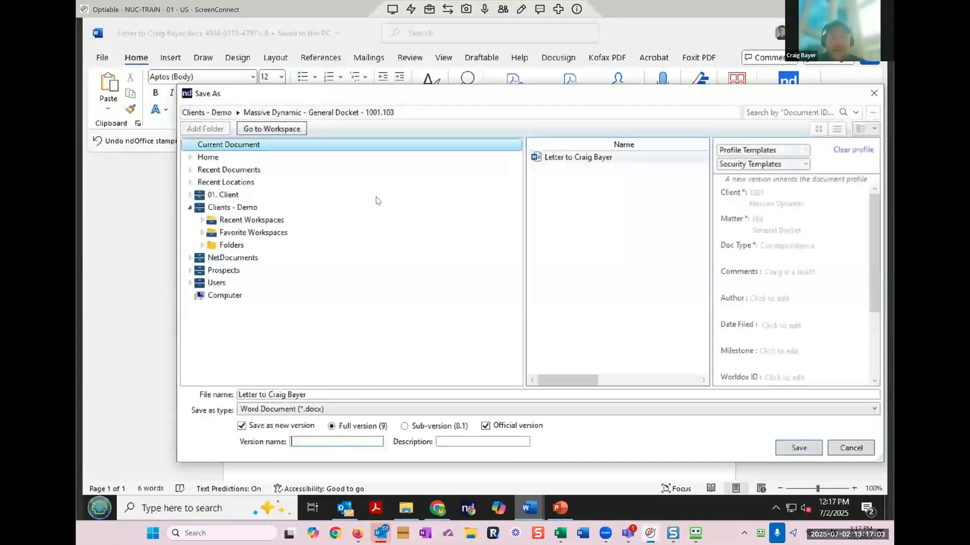
pyautogui.click(351, 411)
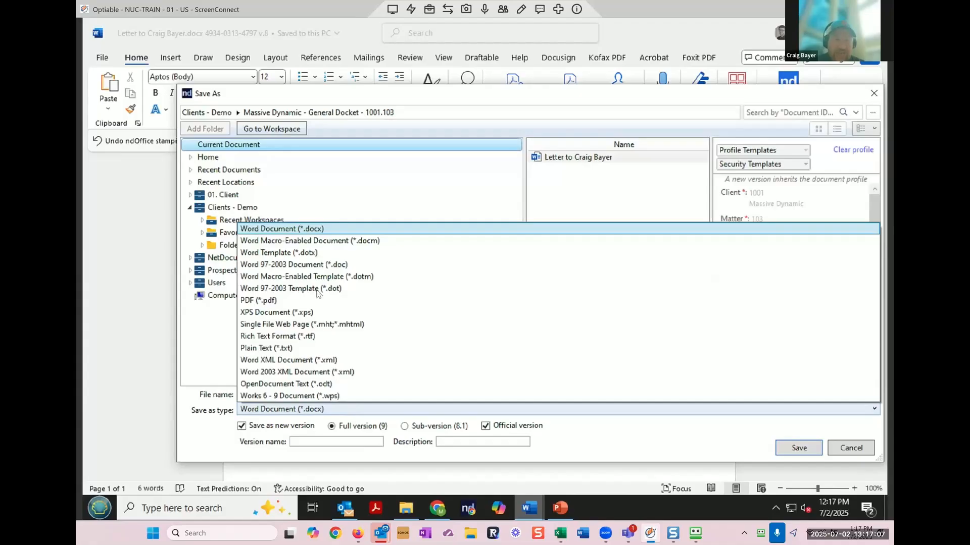
pyautogui.click(281, 302)
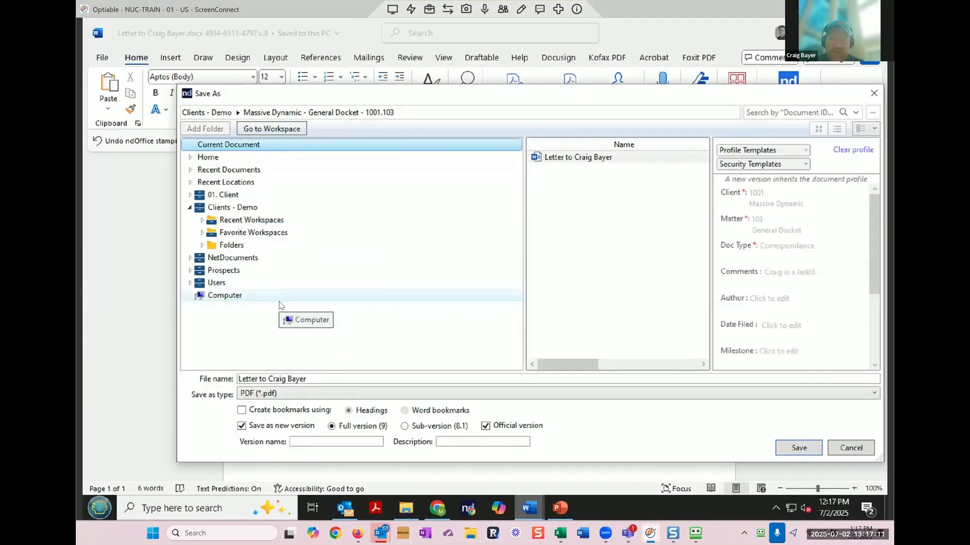
pyautogui.click(798, 451)
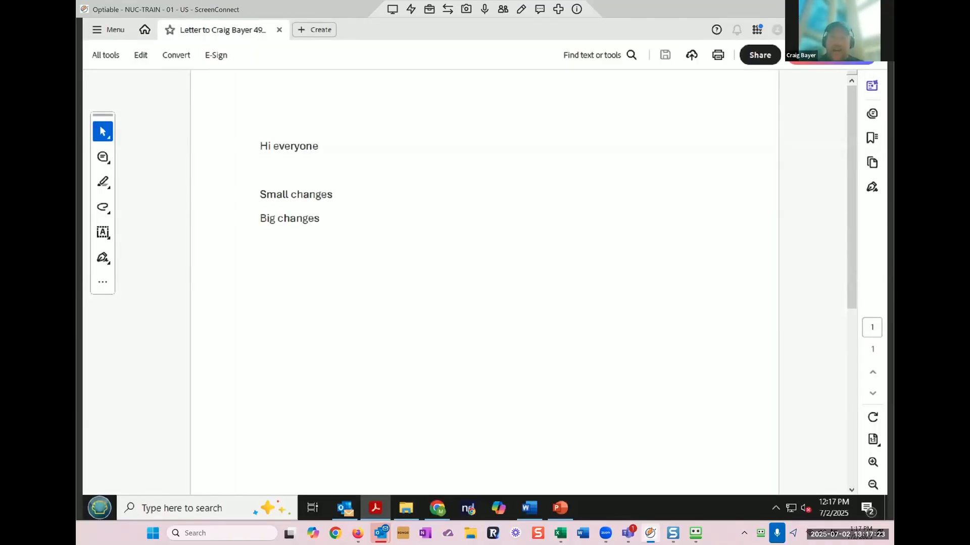
# Step: Close the letter's PDF in Adobe Acrobat to return to the NetDocuments list showing official v9
pyautogui.click(876, 29)
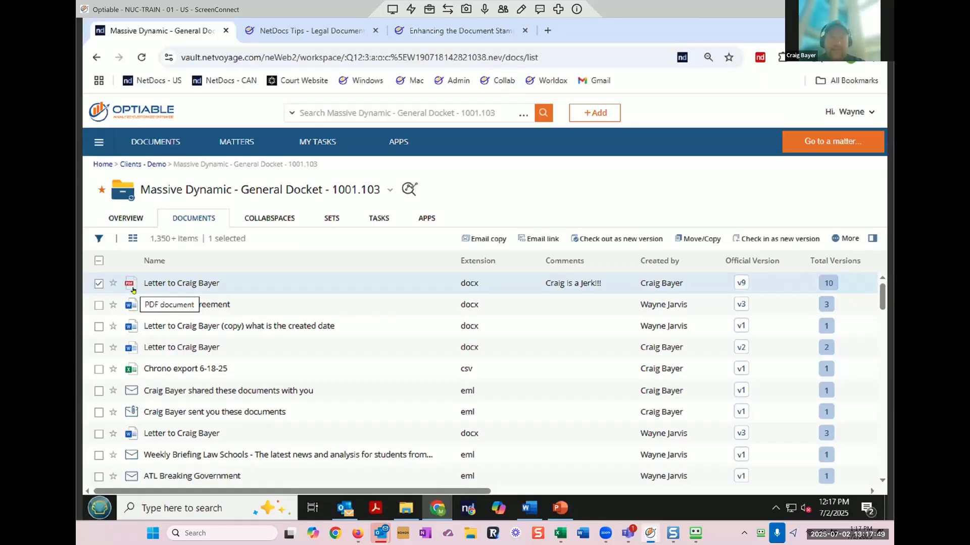
# Step: Convert version 8 'webinar' to the official version, then check the letter out into Word
pyautogui.click(741, 283)
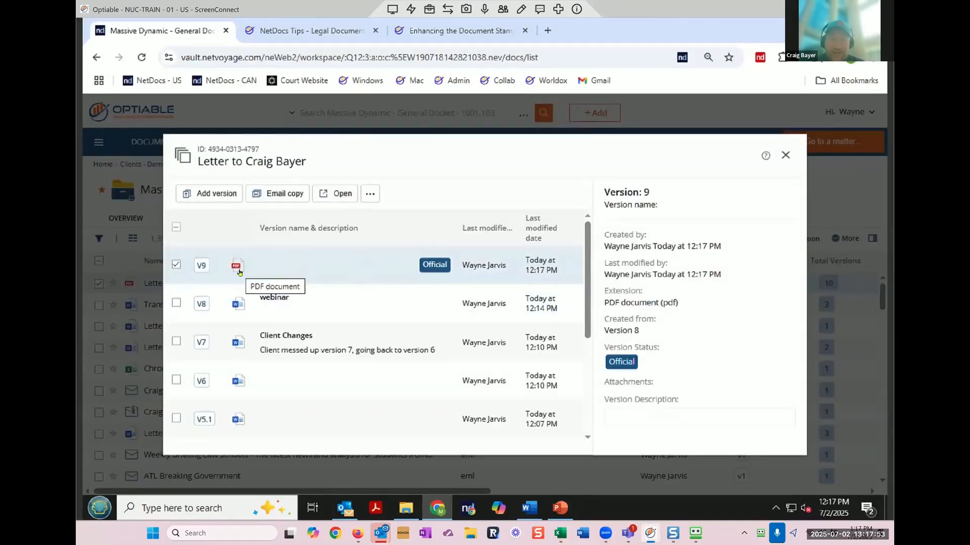
pyautogui.click(177, 264)
pyautogui.click(176, 291)
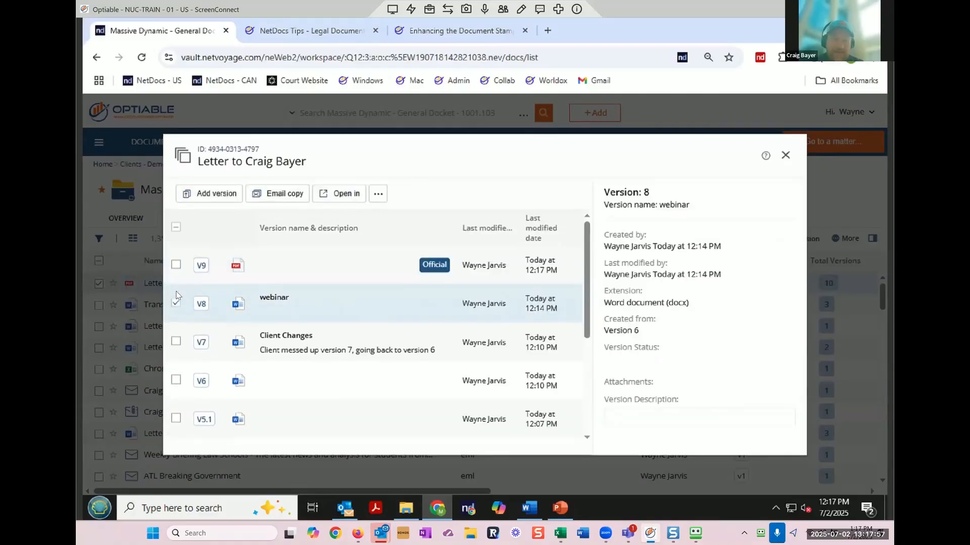
pyautogui.click(378, 194)
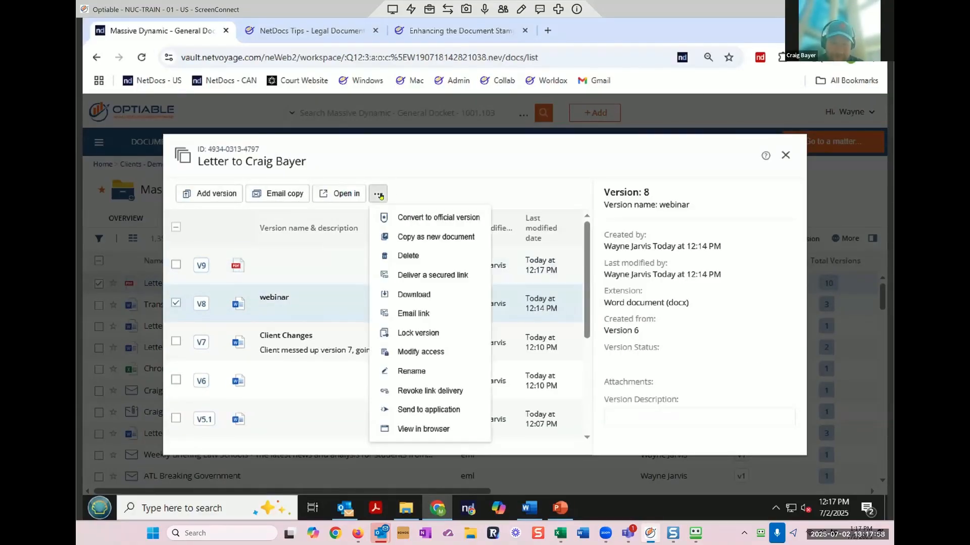
pyautogui.click(406, 218)
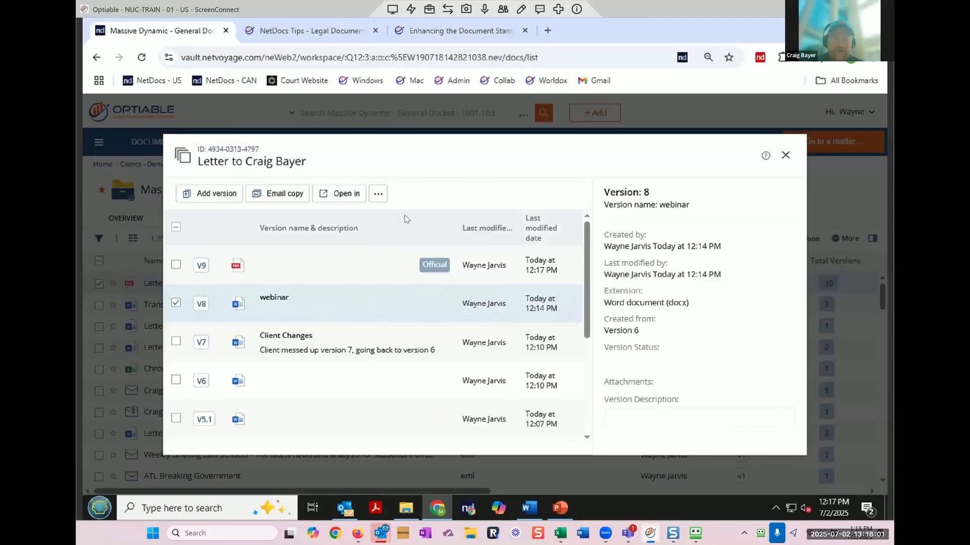
pyautogui.click(785, 155)
pyautogui.click(184, 286)
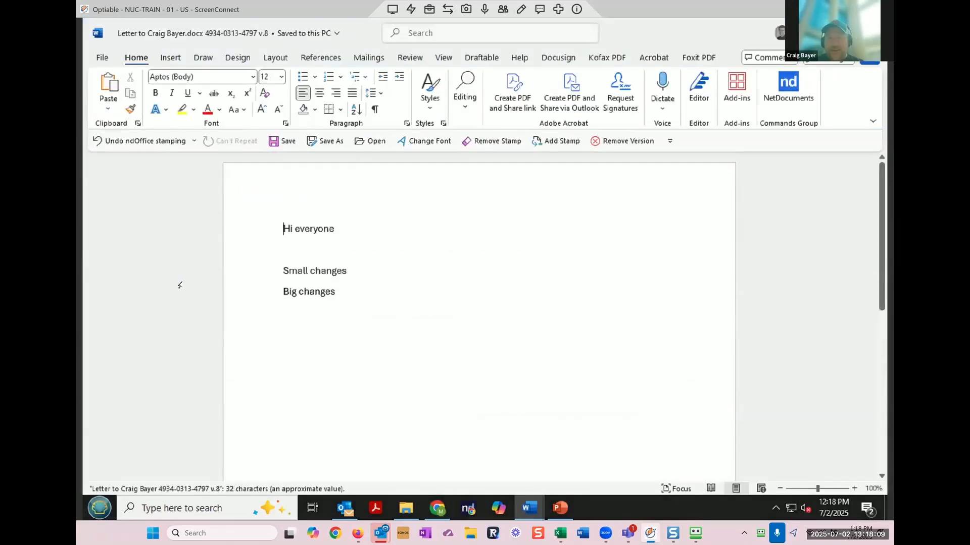
# Step: Open the ndOffice Save As dialog for the letter, set to save official version 10
pyautogui.click(324, 142)
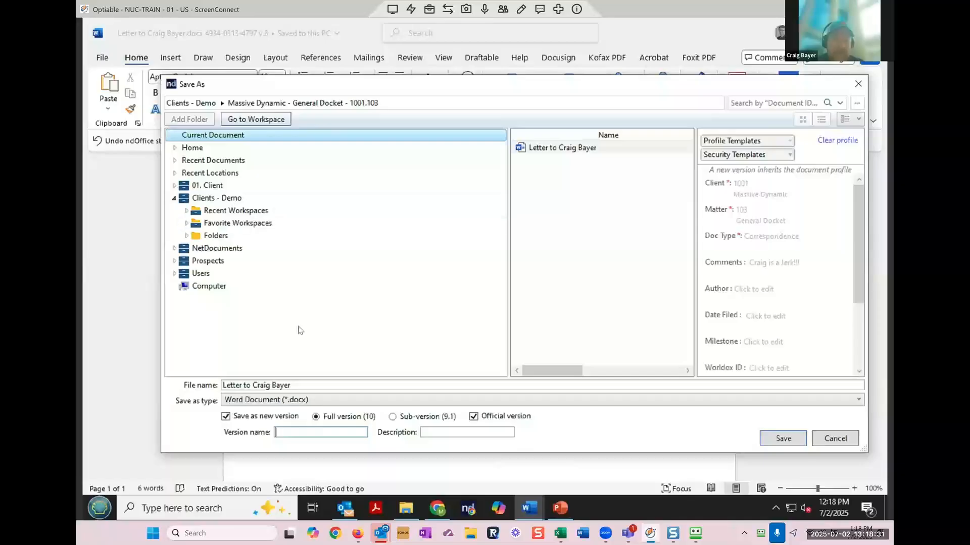
# Step: Save the letter to NetDocuments as a separate PDF (*.pdf) document, with Save as new version unchecked
pyautogui.click(227, 420)
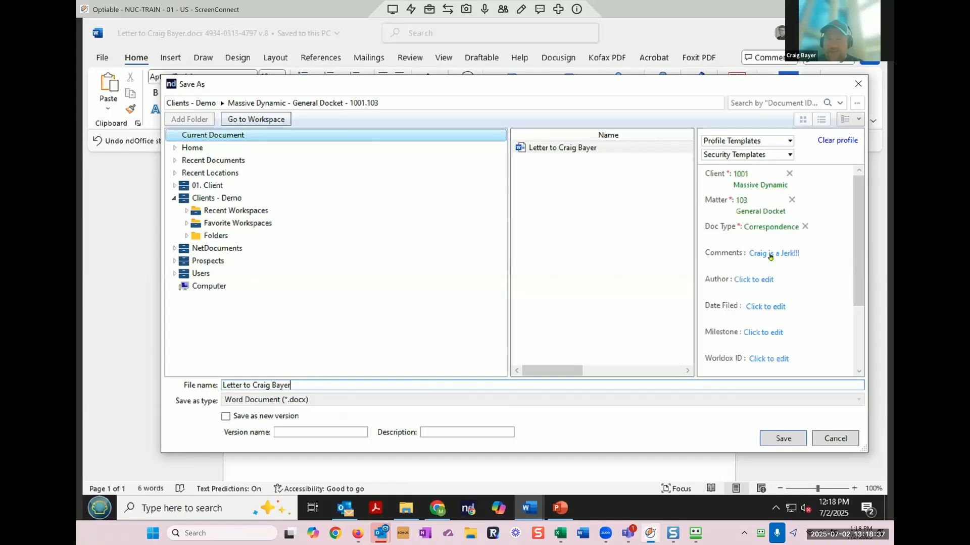
pyautogui.click(393, 387)
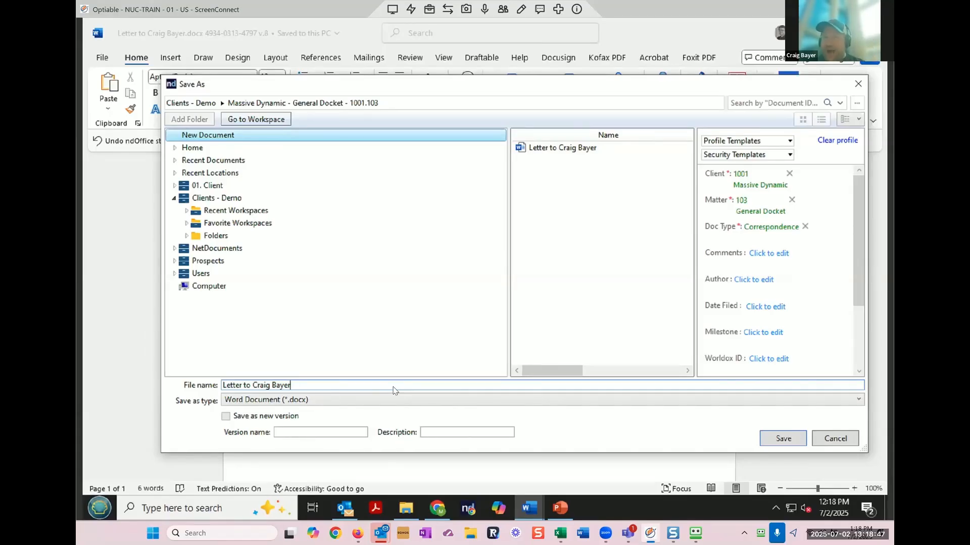
pyautogui.click(291, 404)
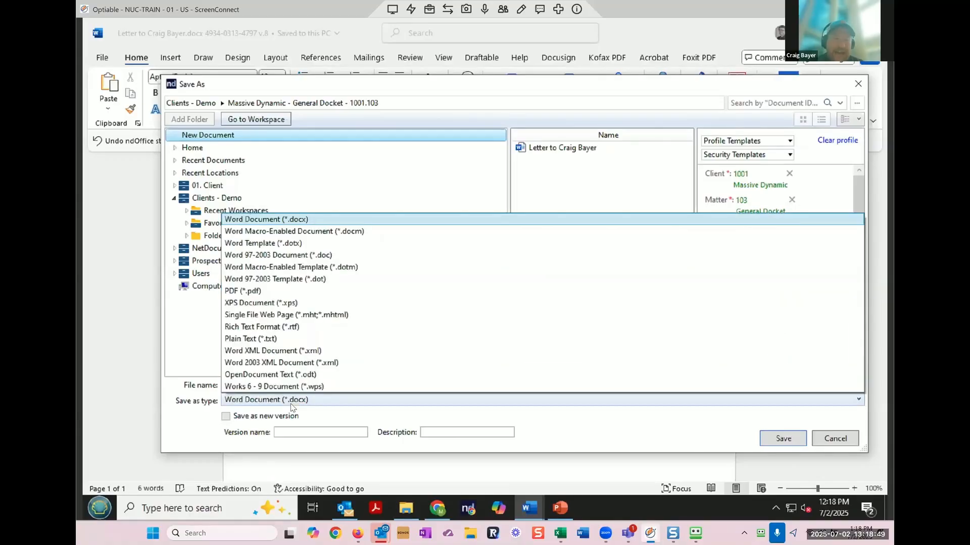
pyautogui.click(258, 293)
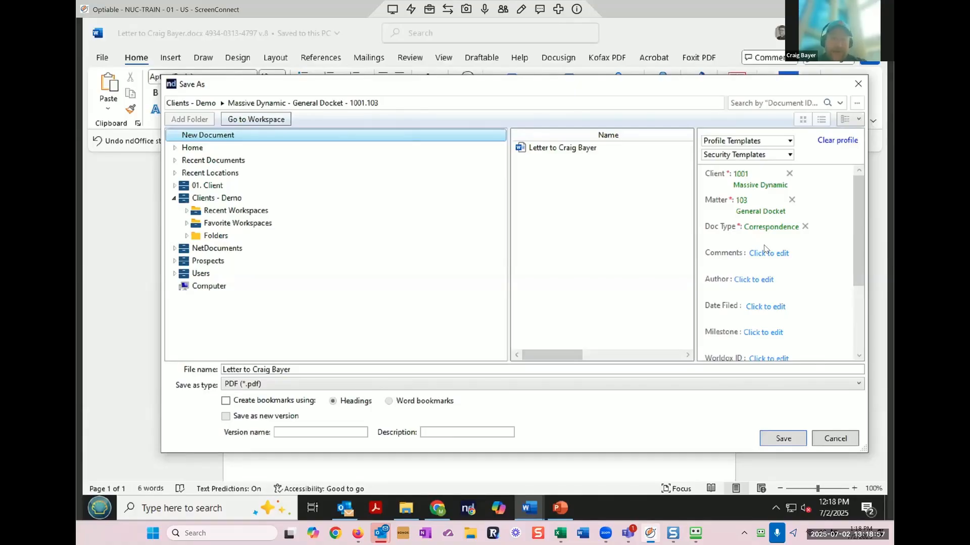
pyautogui.click(771, 442)
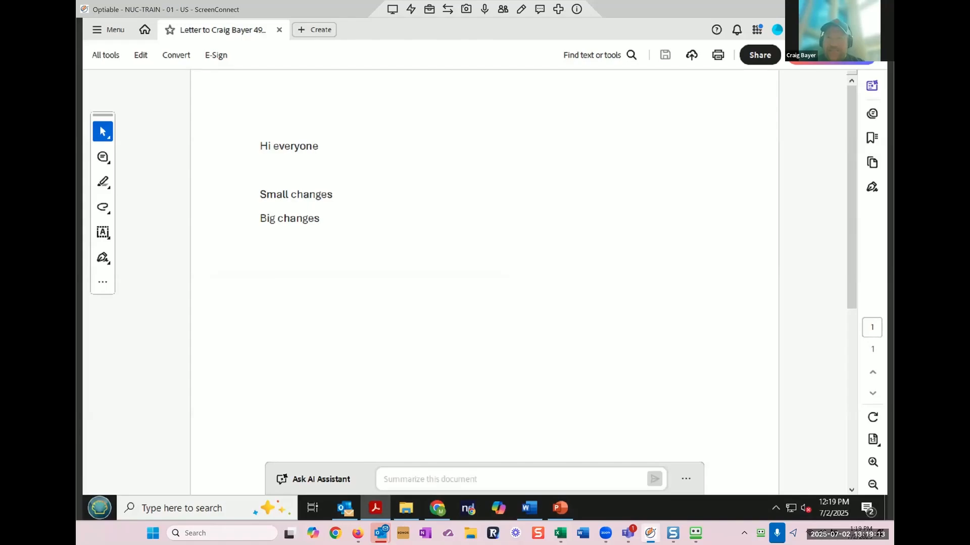
pyautogui.click(529, 507)
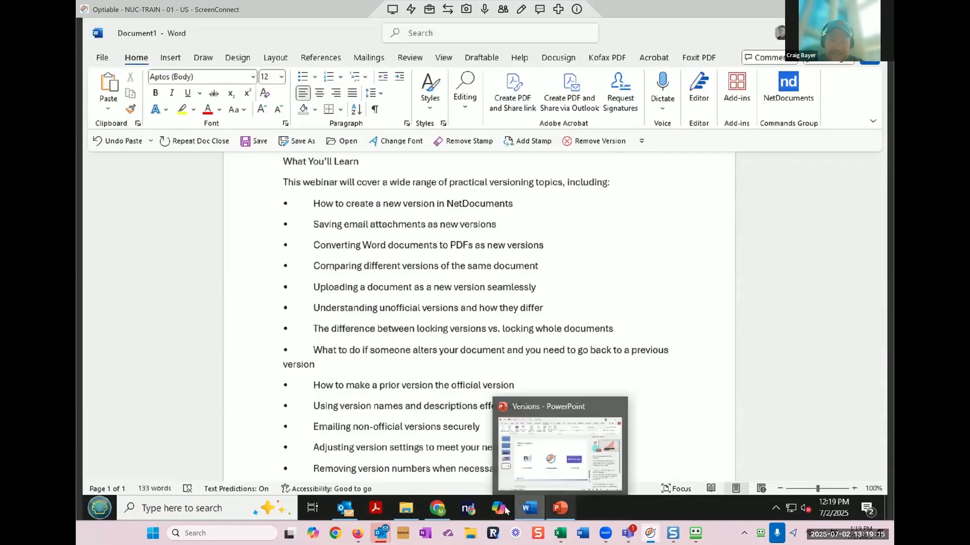
pyautogui.click(437, 507)
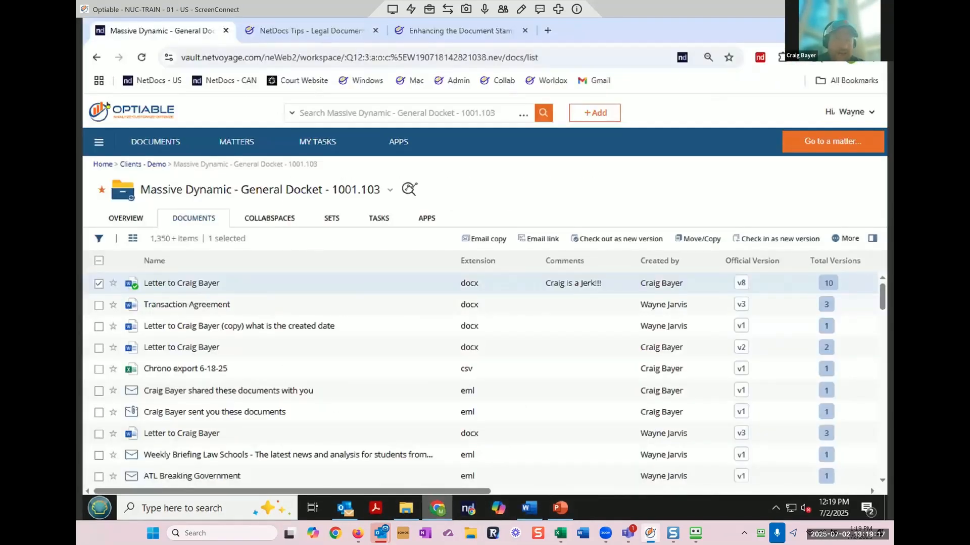
pyautogui.click(141, 57)
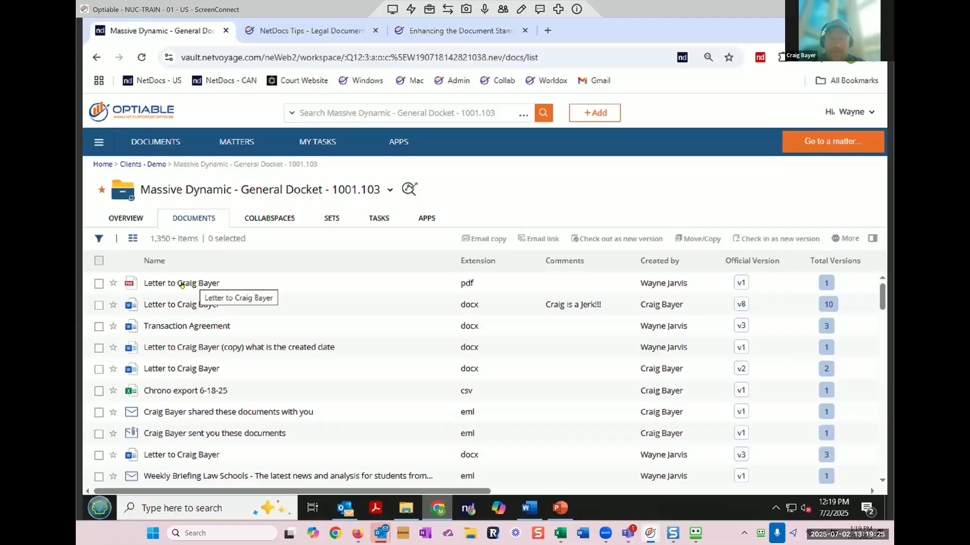
pyautogui.click(99, 284)
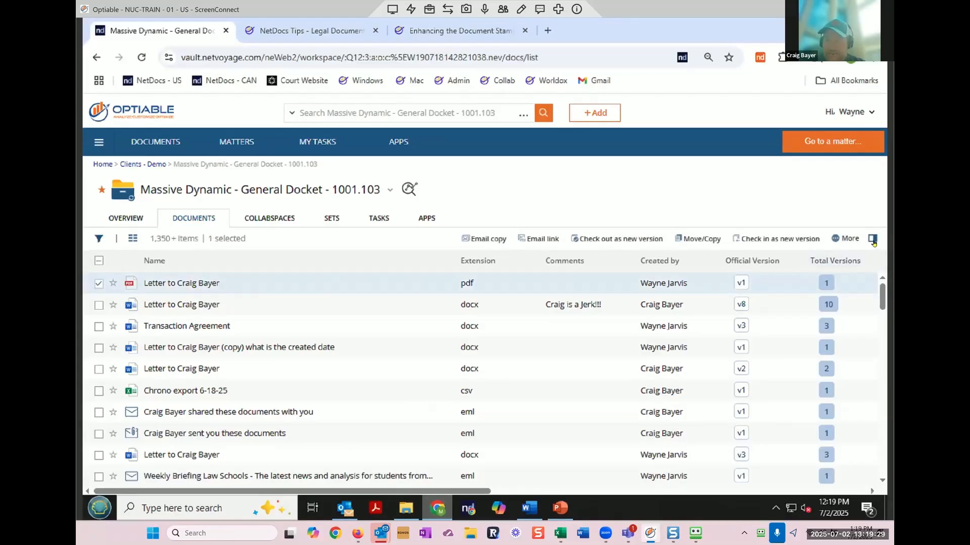
pyautogui.click(850, 240)
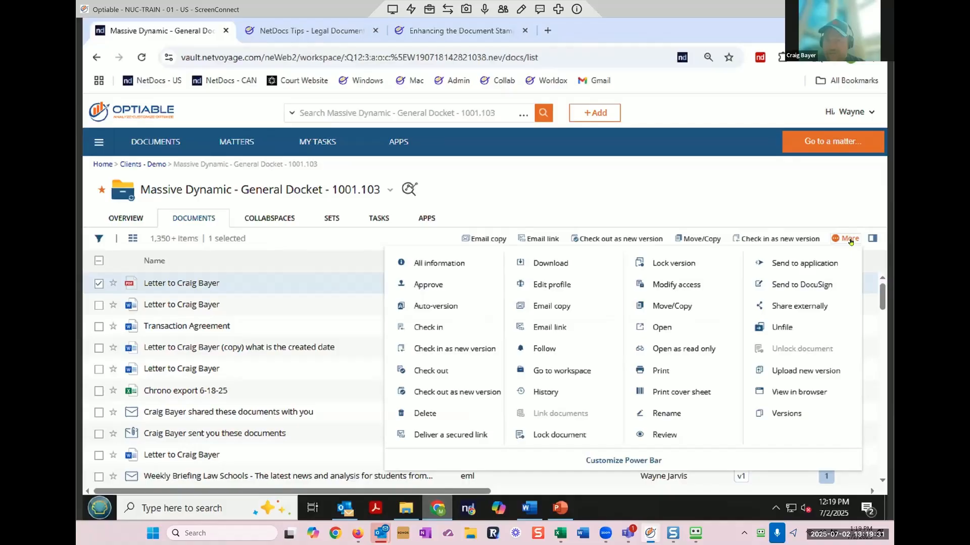
pyautogui.click(592, 392)
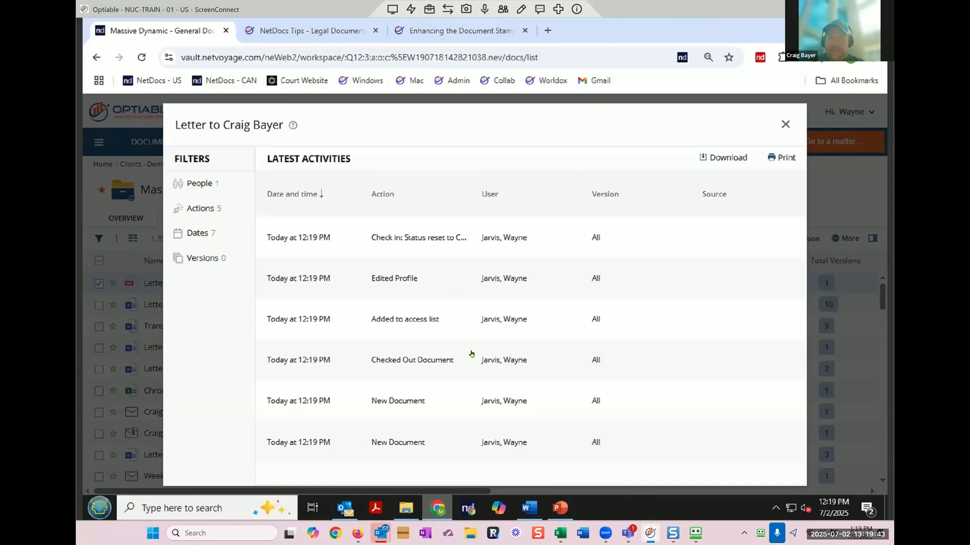
pyautogui.click(786, 125)
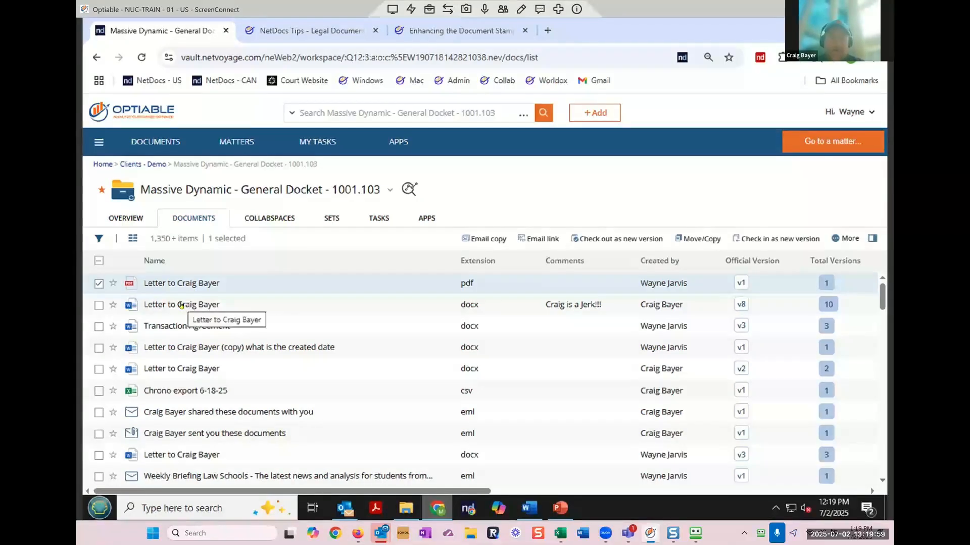
pyautogui.click(99, 305)
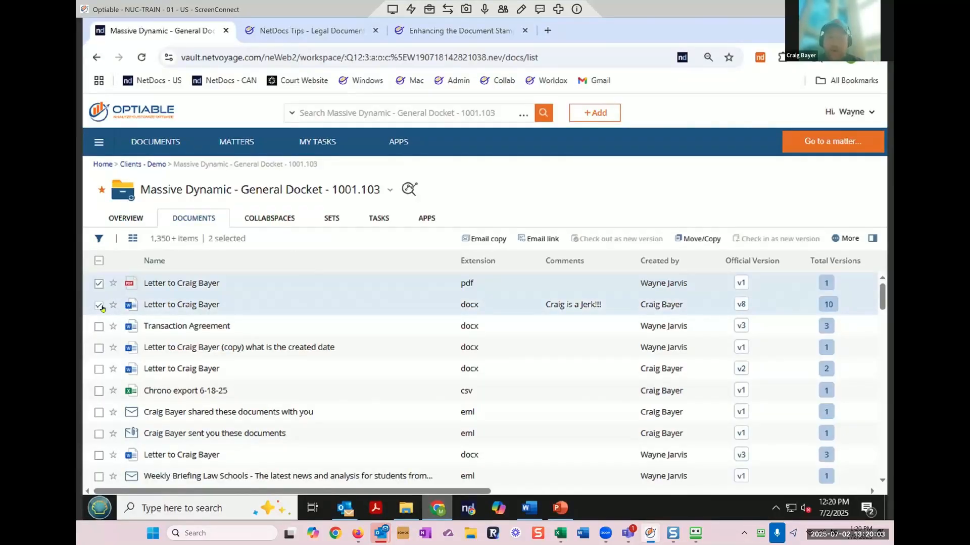
pyautogui.click(850, 239)
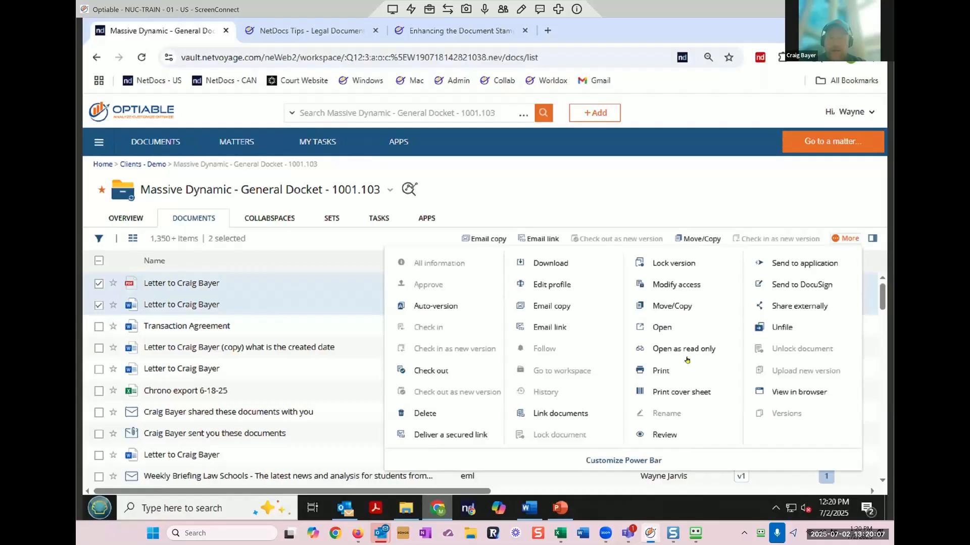
pyautogui.click(589, 415)
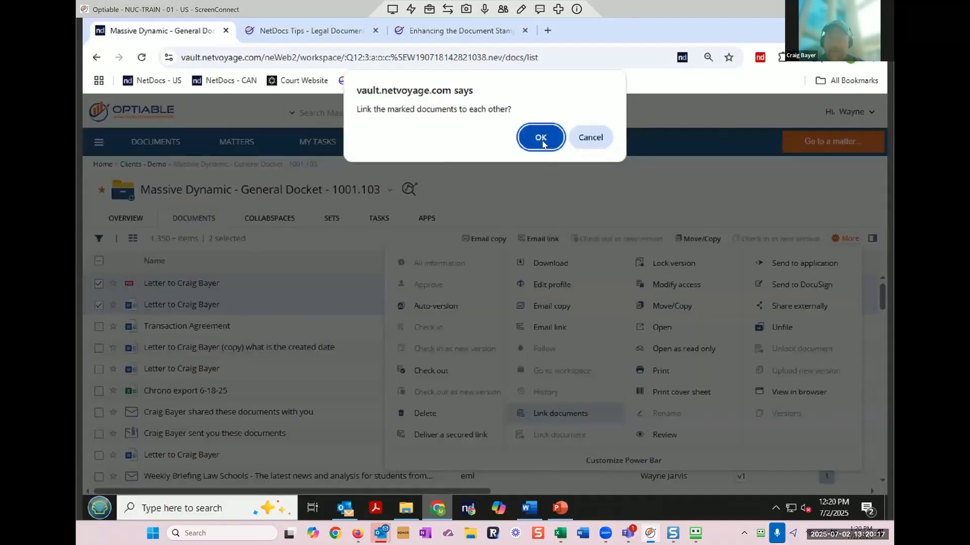
pyautogui.press('Return')
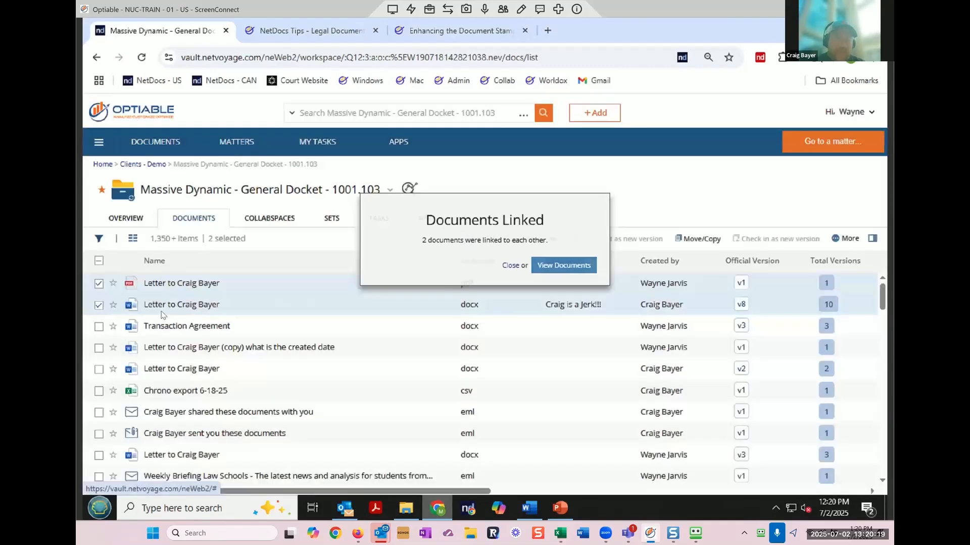
pyautogui.click(99, 305)
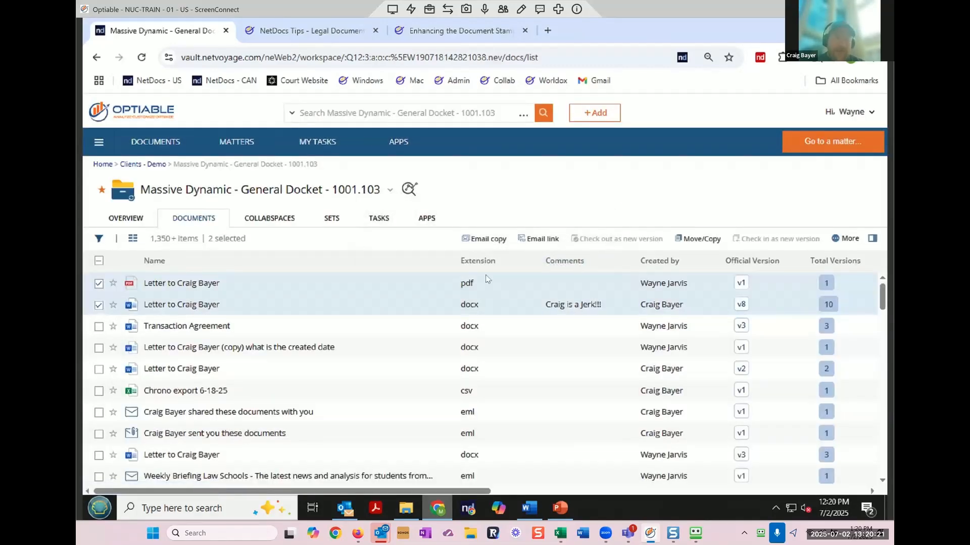
# Step: Show the PDF letter's Document Details and expand its Linked Documents section
pyautogui.click(873, 238)
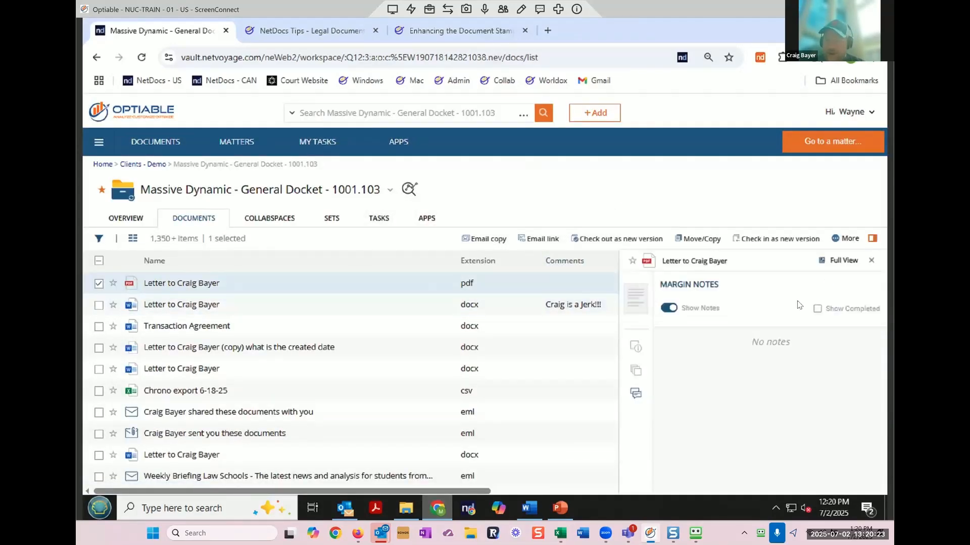
pyautogui.click(637, 348)
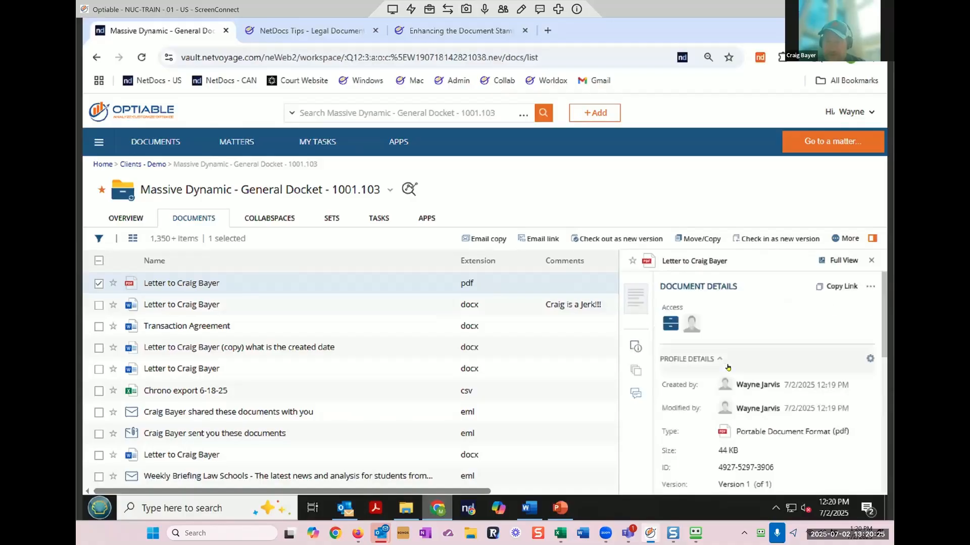
pyautogui.scroll(-5, 765, 393)
pyautogui.click(724, 425)
pyautogui.scroll(-2, 721, 428)
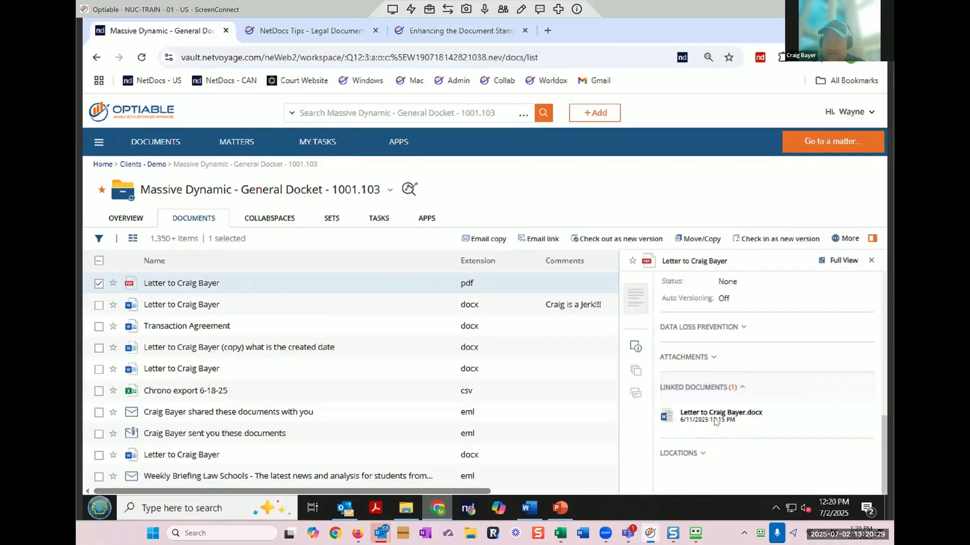
# Step: Open the Optiable article 'Saving A Word Document As A PDF In Word Using NetDocuments' and copy its URL
pyautogui.click(465, 38)
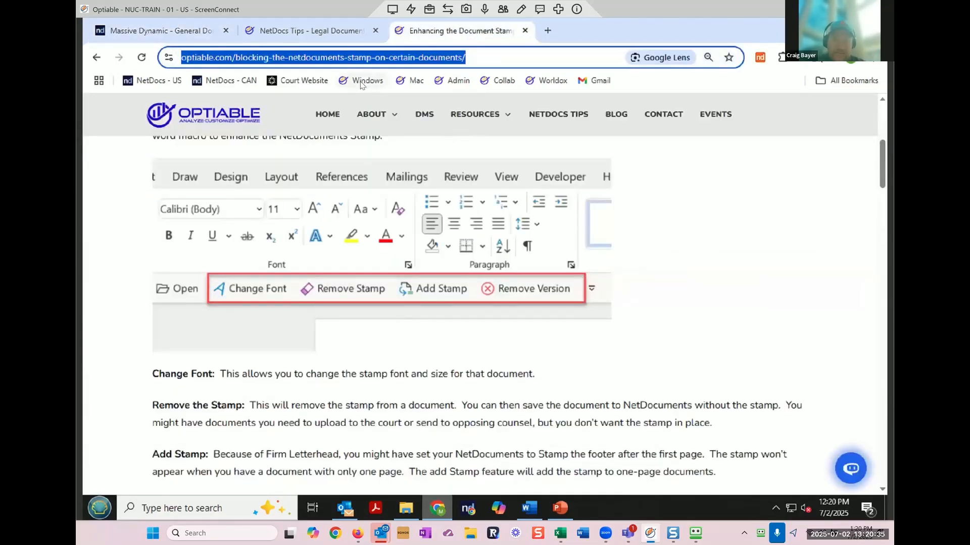
pyautogui.click(361, 81)
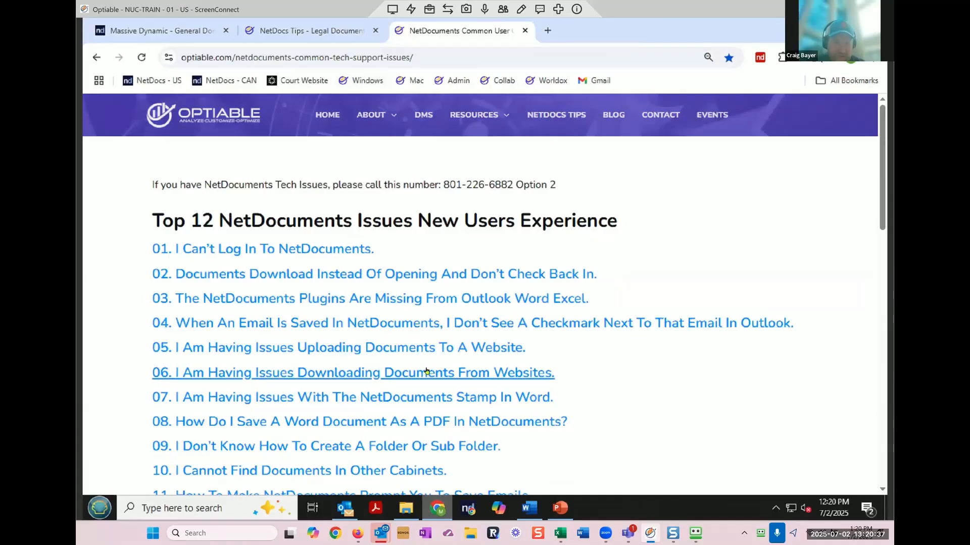
pyautogui.click(393, 421)
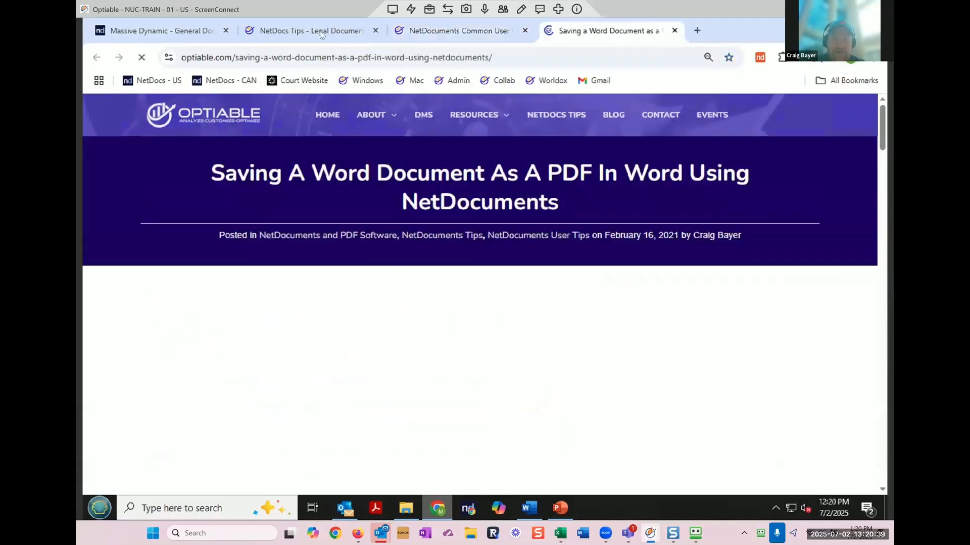
pyautogui.click(309, 57)
pyautogui.rightClick(307, 55)
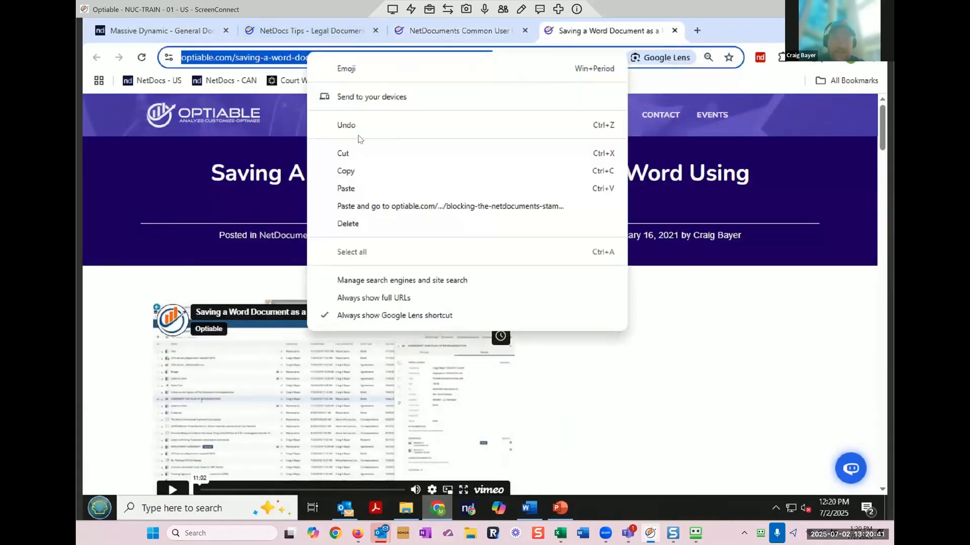
pyautogui.click(351, 171)
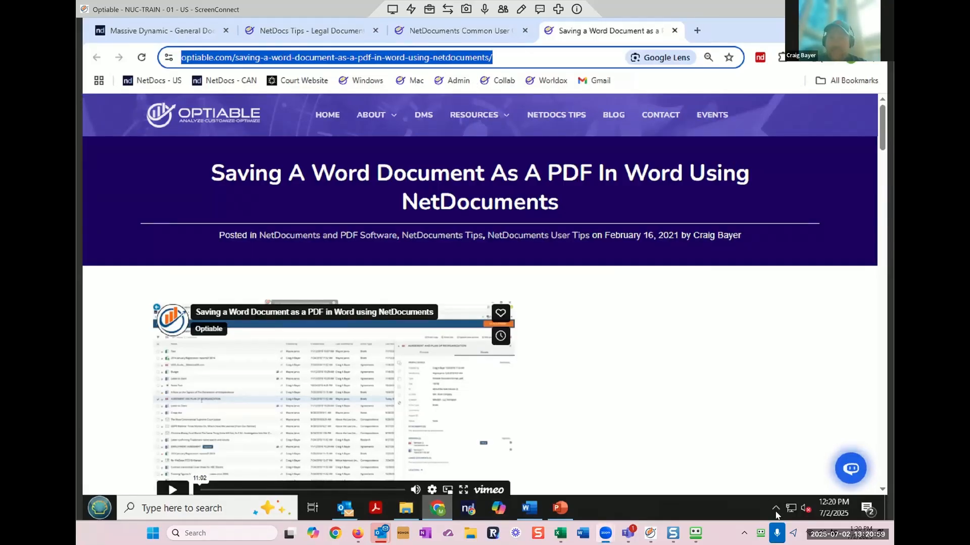
pyautogui.click(776, 511)
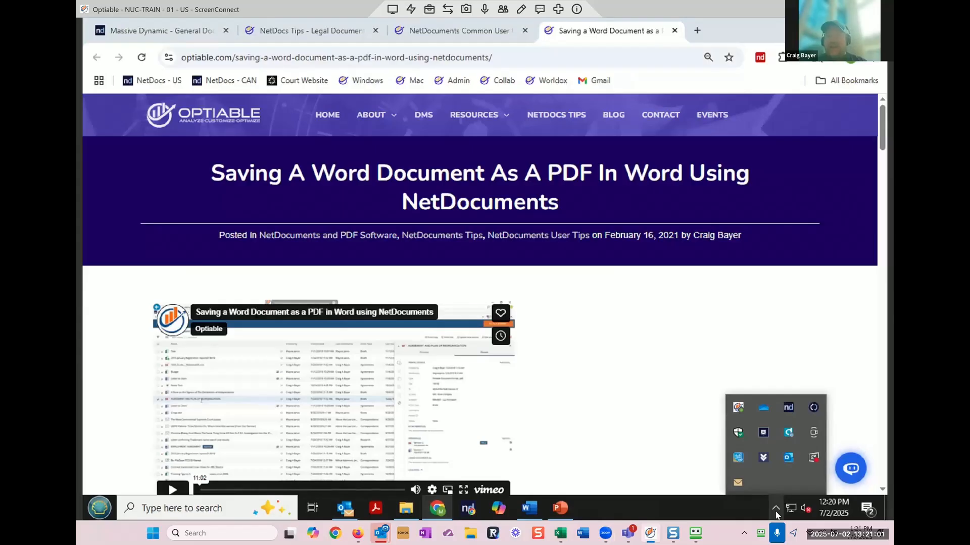
# Step: Check the ndOffice ID Stamp location setting (Footer every page) and cancel without changes
pyautogui.click(794, 413)
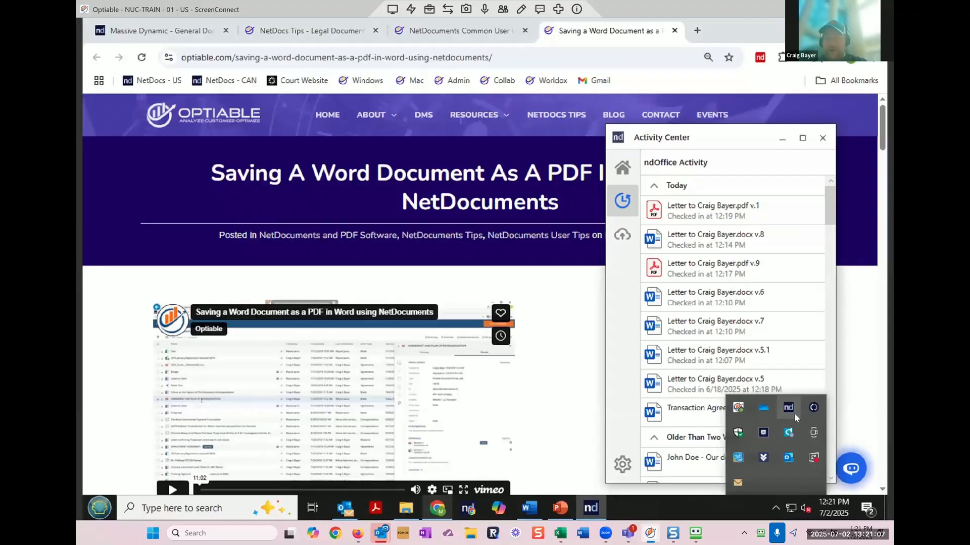
pyautogui.click(622, 474)
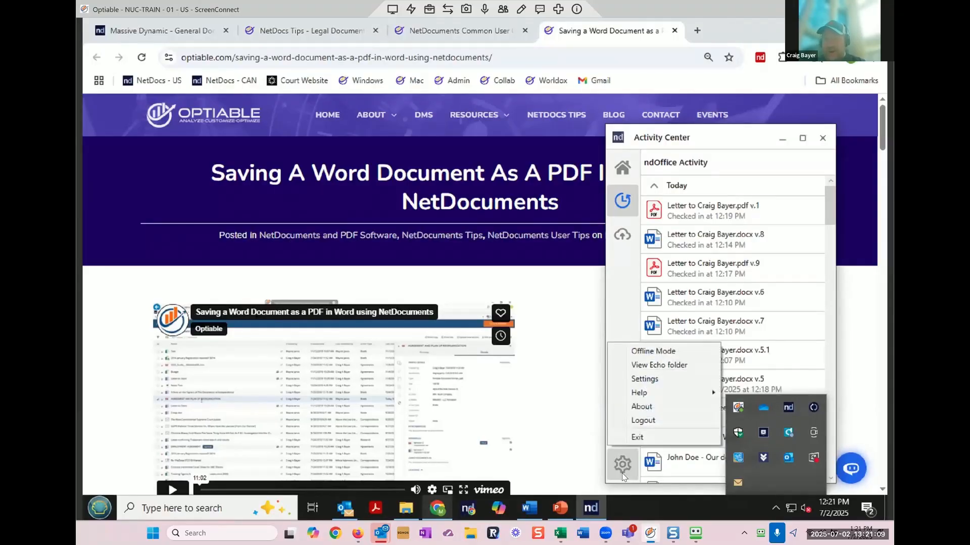
pyautogui.click(671, 381)
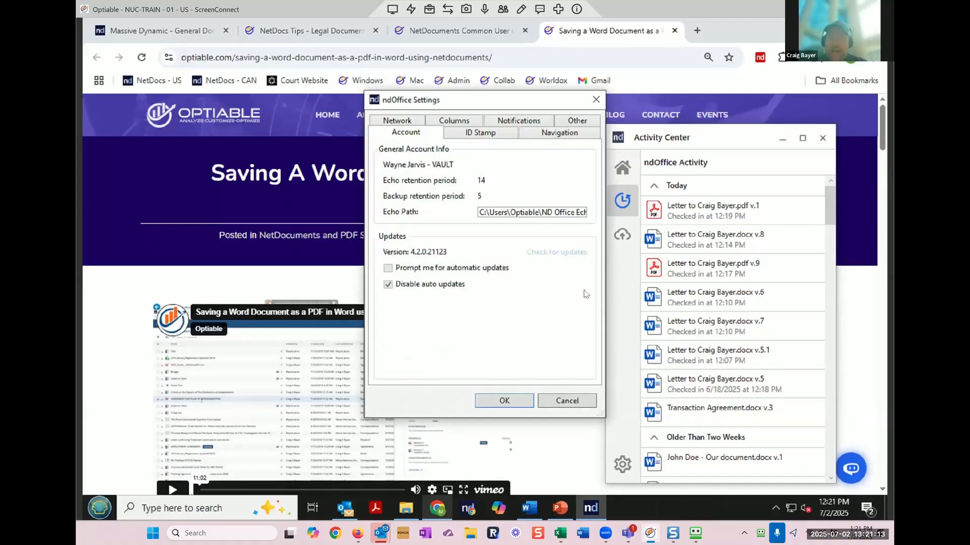
pyautogui.click(497, 133)
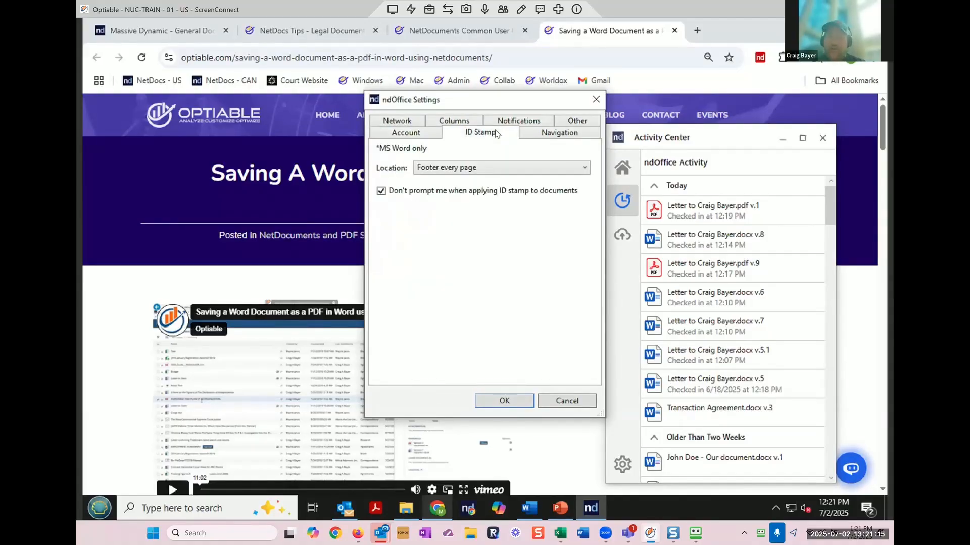
pyautogui.click(499, 167)
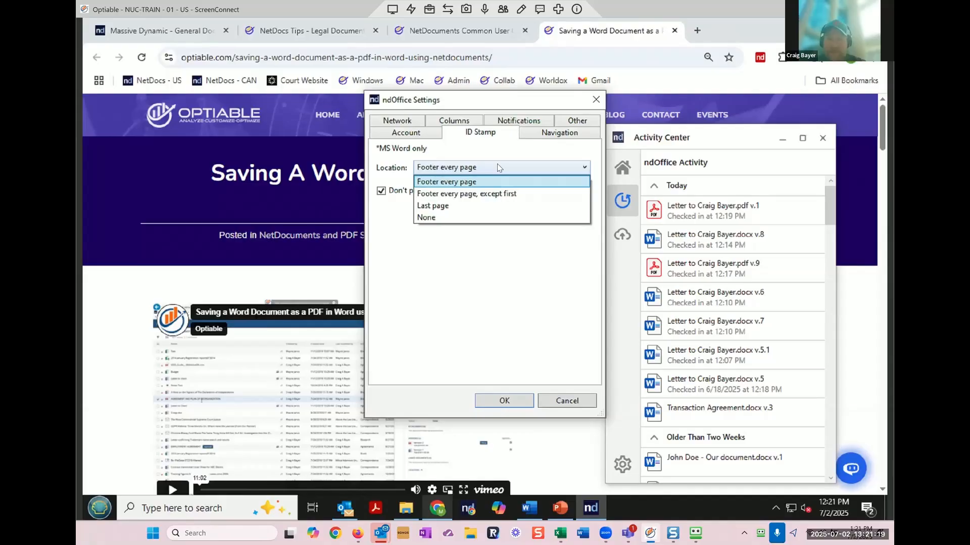
pyautogui.click(567, 401)
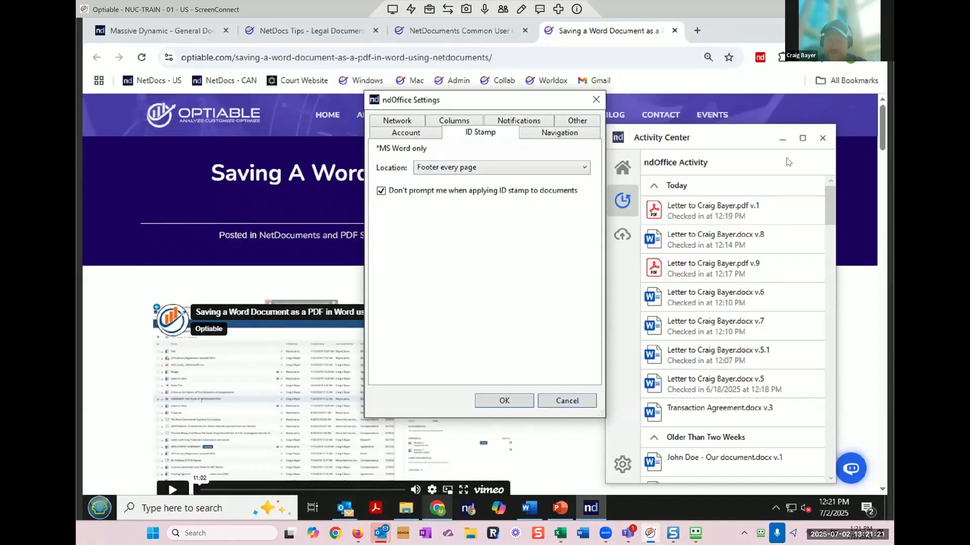
pyautogui.click(576, 399)
# Step: Return to the Massive Dynamic docket list in NetDocuments
pyautogui.click(782, 140)
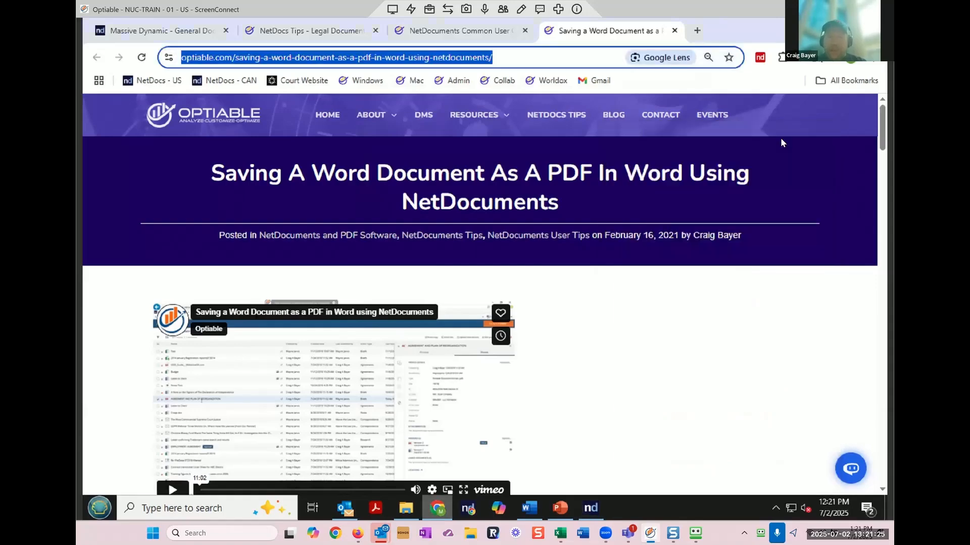
pyautogui.click(531, 508)
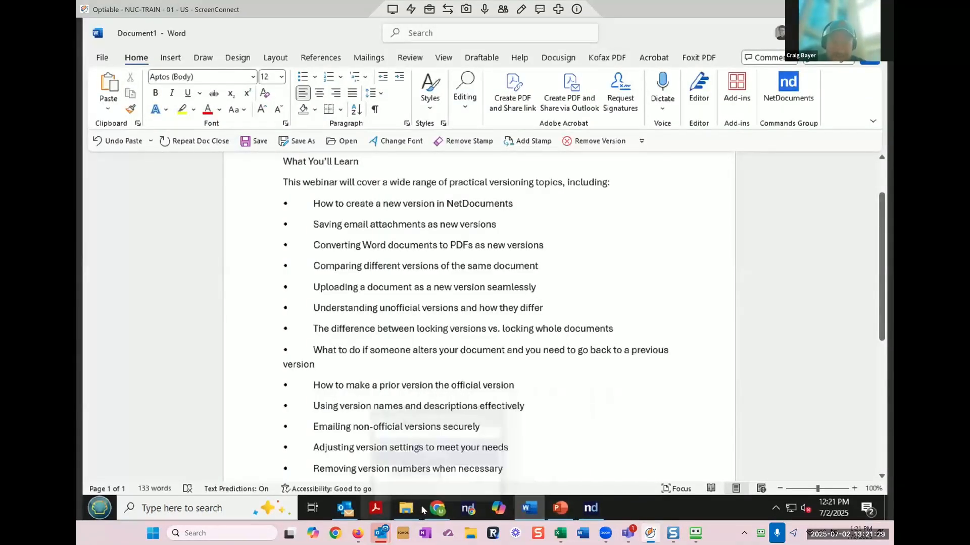
pyautogui.click(444, 445)
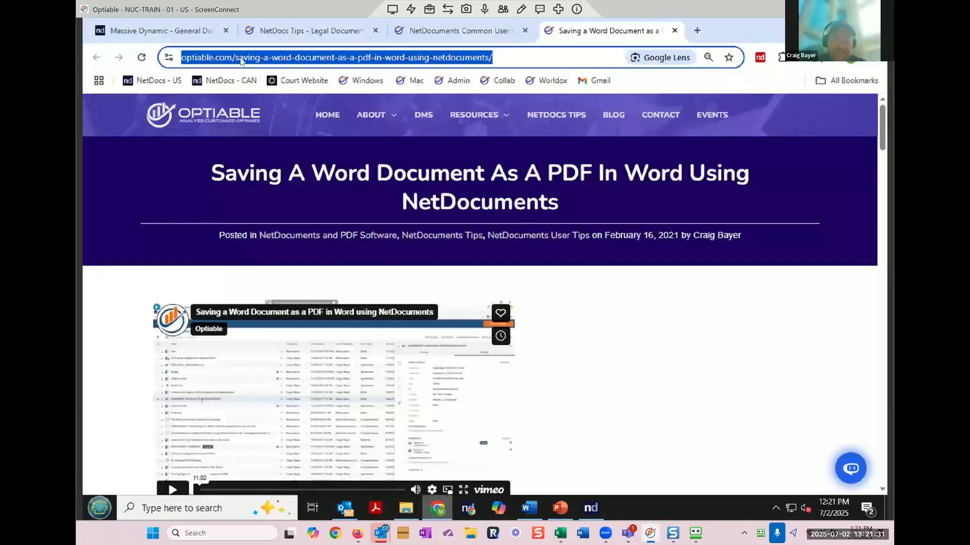
pyautogui.click(192, 32)
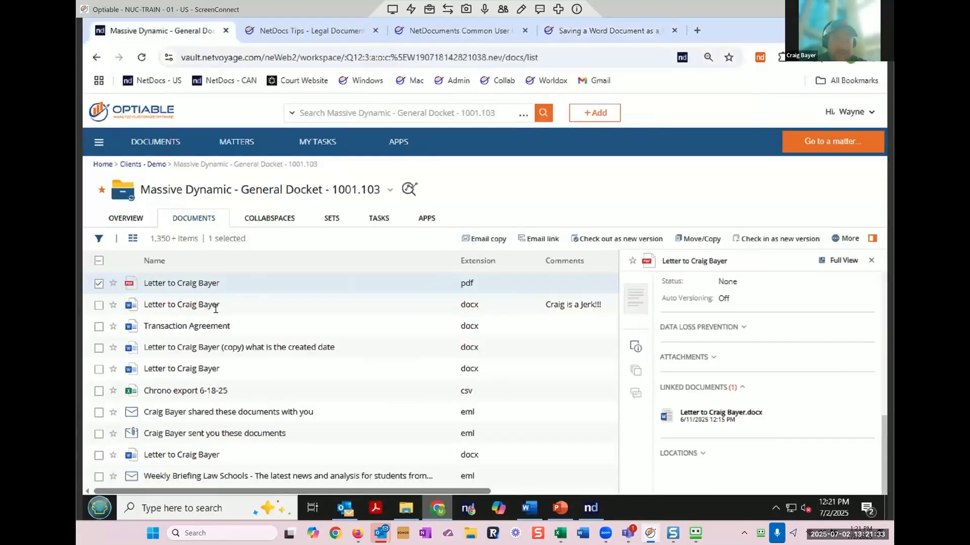
# Step: Open the docx letter (v.8) in Word, then close it so ndOffice checks it back in
pyautogui.doubleClick(197, 307)
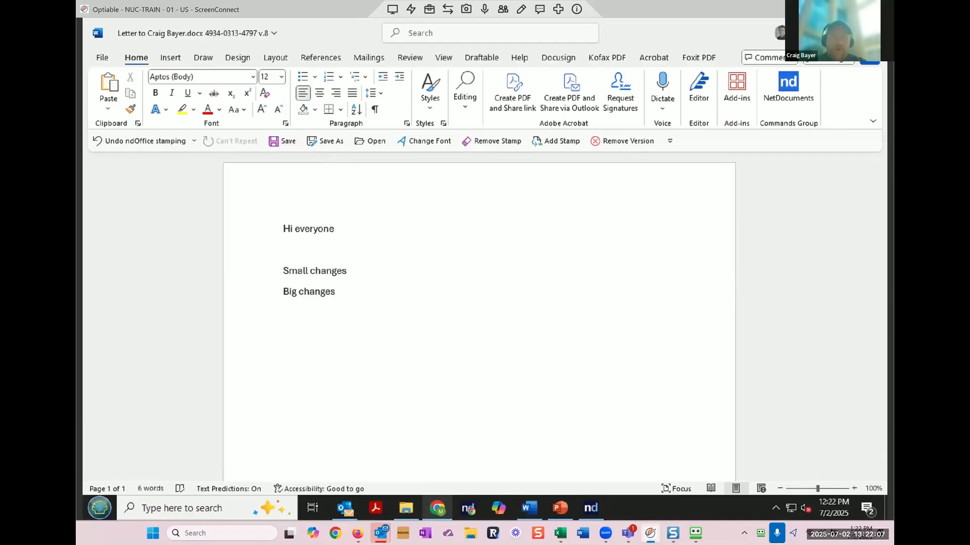
pyautogui.click(873, 33)
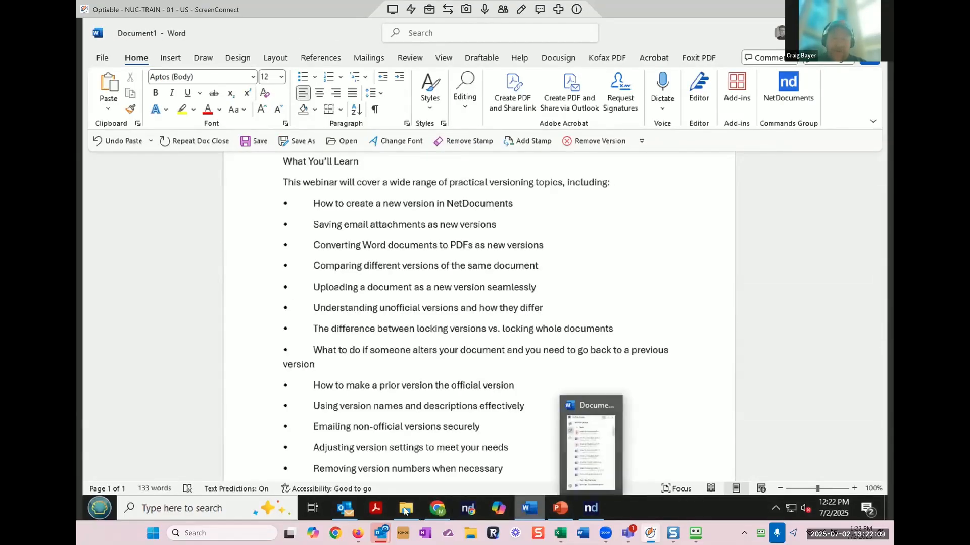
pyautogui.click(438, 510)
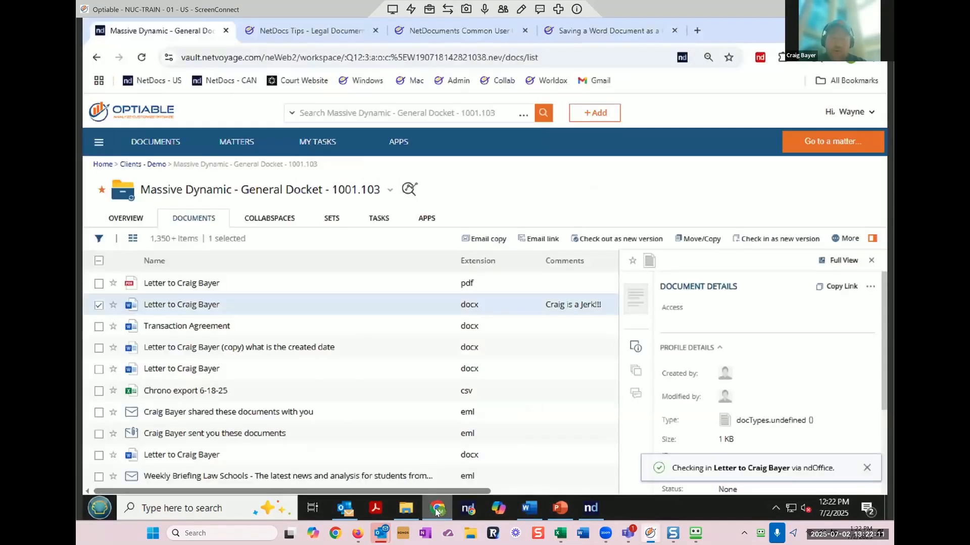
pyautogui.click(844, 238)
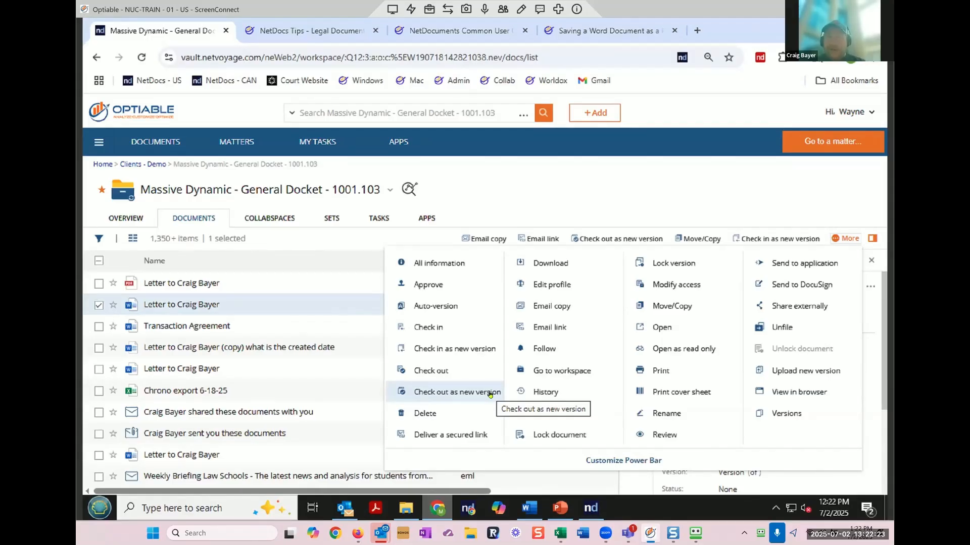
# Step: Check the letter out as official version 10 named 'changes from our meeting', then close it in Word
pyautogui.click(489, 393)
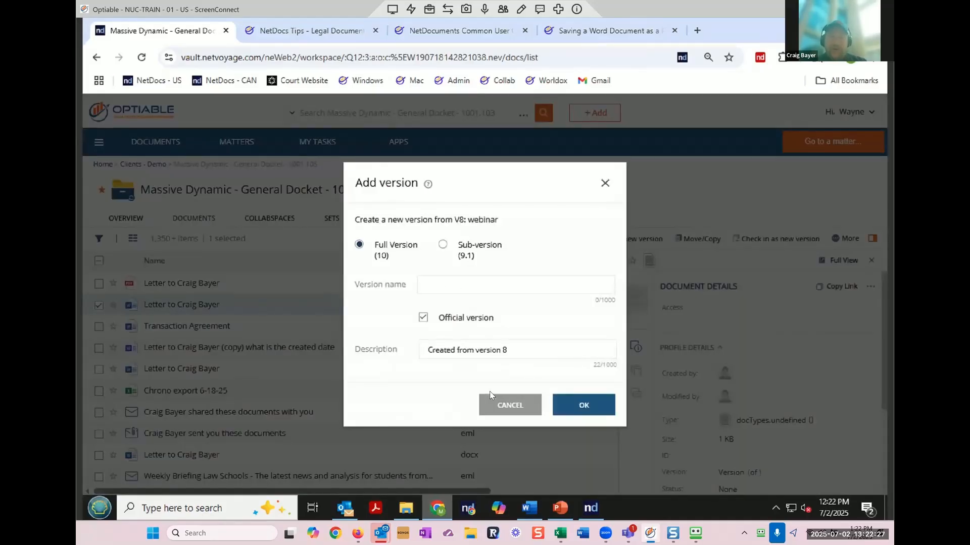
pyautogui.click(460, 288)
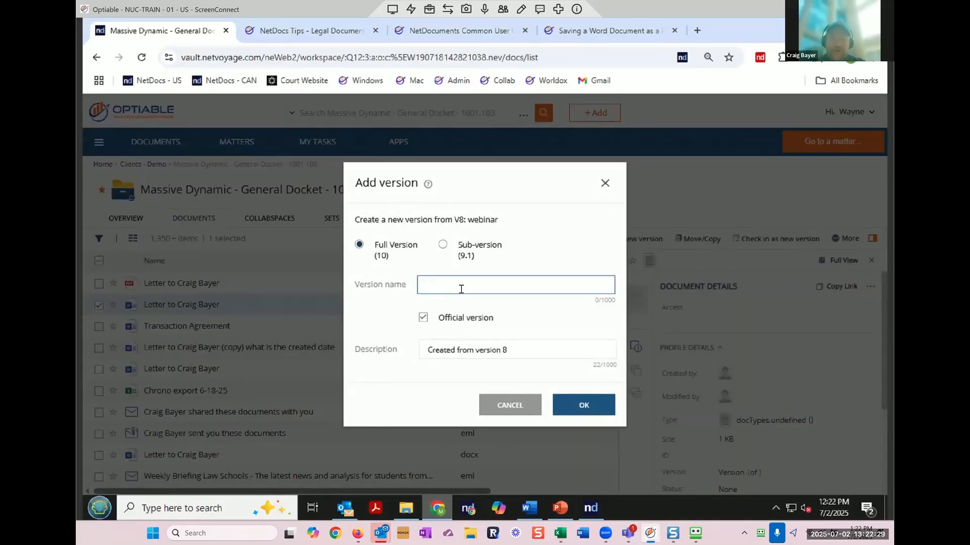
pyautogui.write('changes fro')
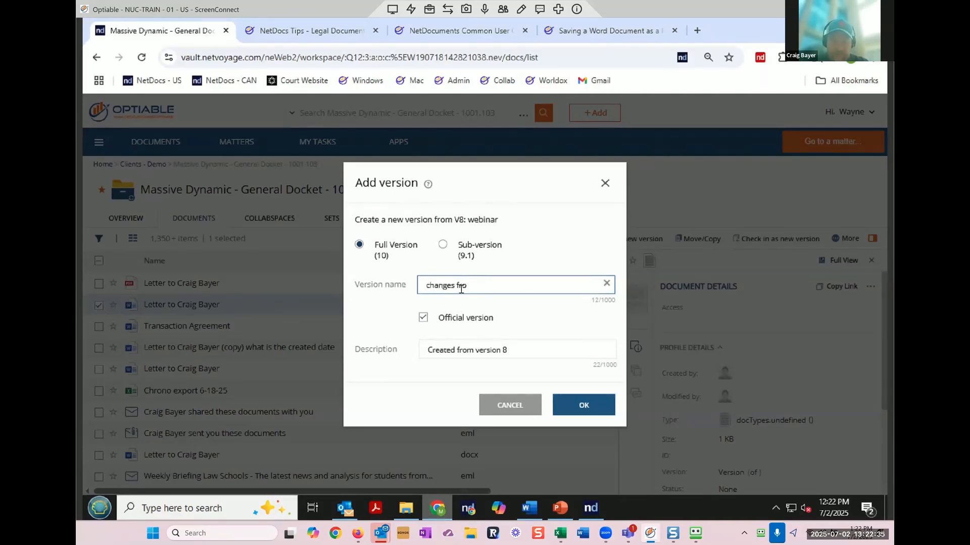
pyautogui.write('m our metting')
pyautogui.press('BackSpace')
pyautogui.press('BackSpace')
pyautogui.press('BackSpace')
pyautogui.press('BackSpace')
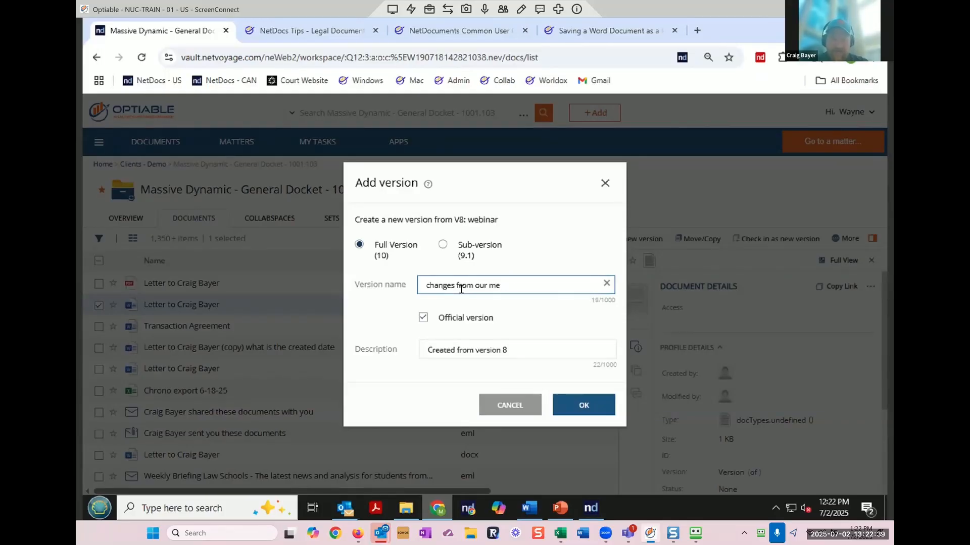
pyautogui.write('eting')
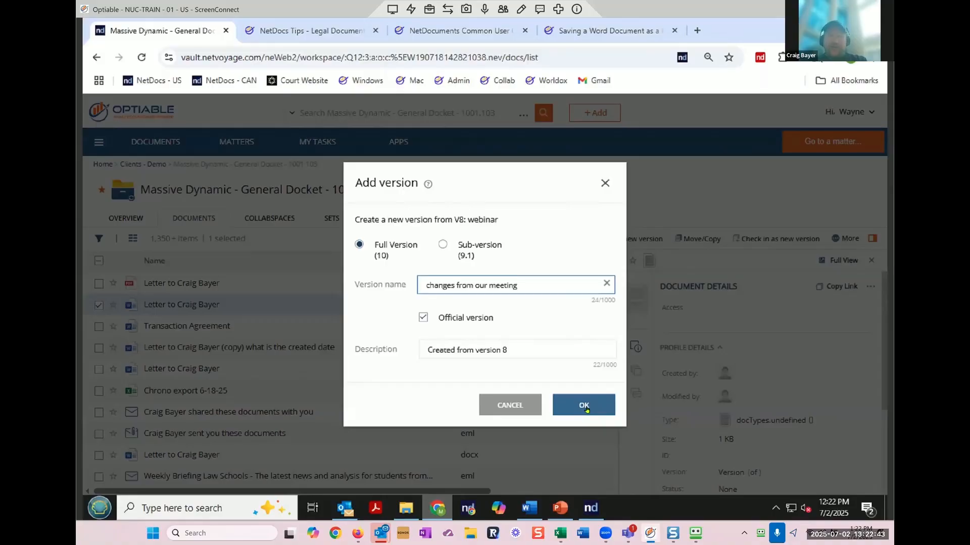
pyautogui.click(586, 410)
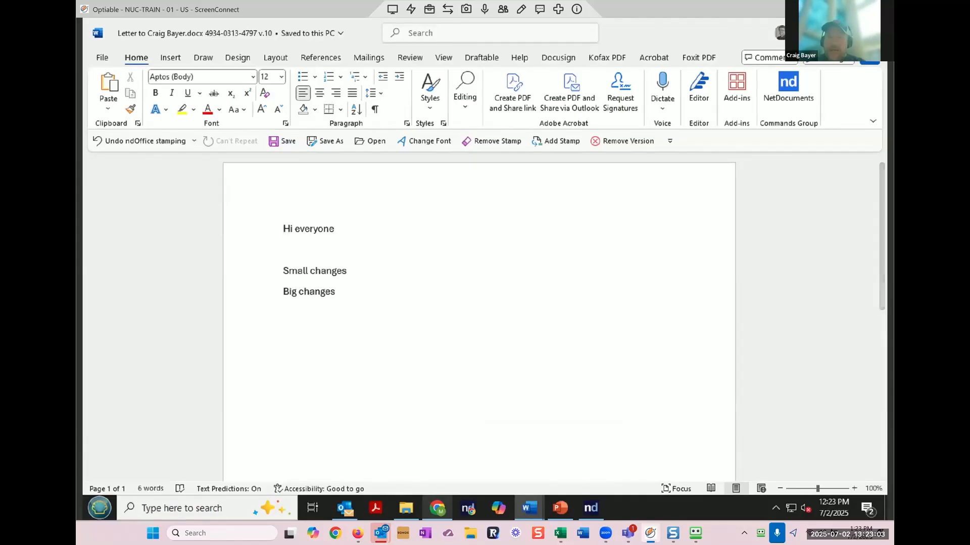
pyautogui.click(872, 33)
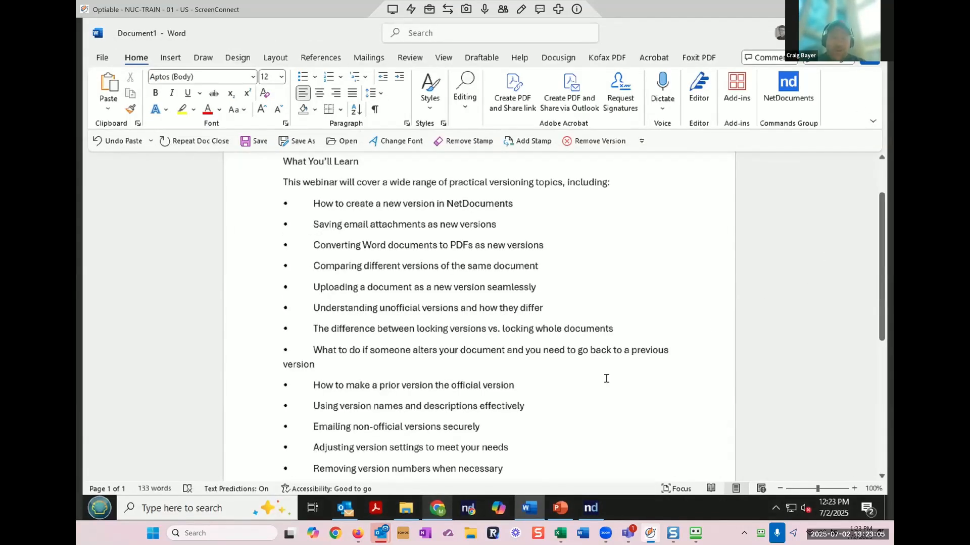
# Step: Open the letter in Microsoft Word for the web as a new version, then close that tab
pyautogui.click(436, 509)
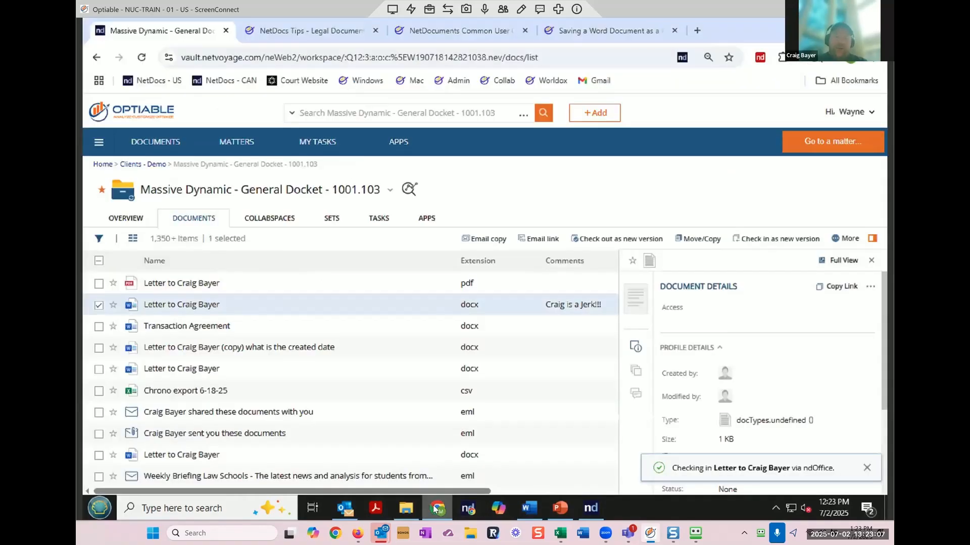
pyautogui.rightClick(321, 306)
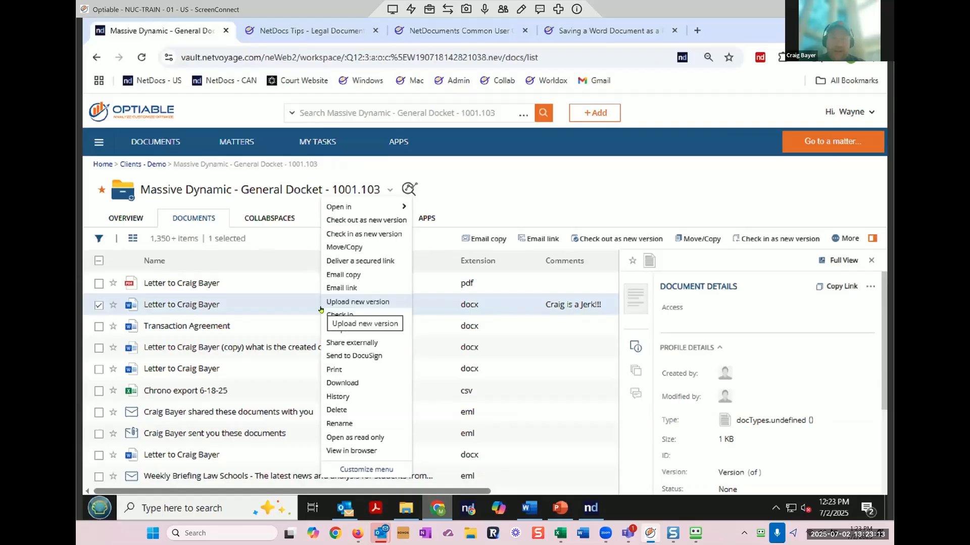
pyautogui.moveTo(379, 206)
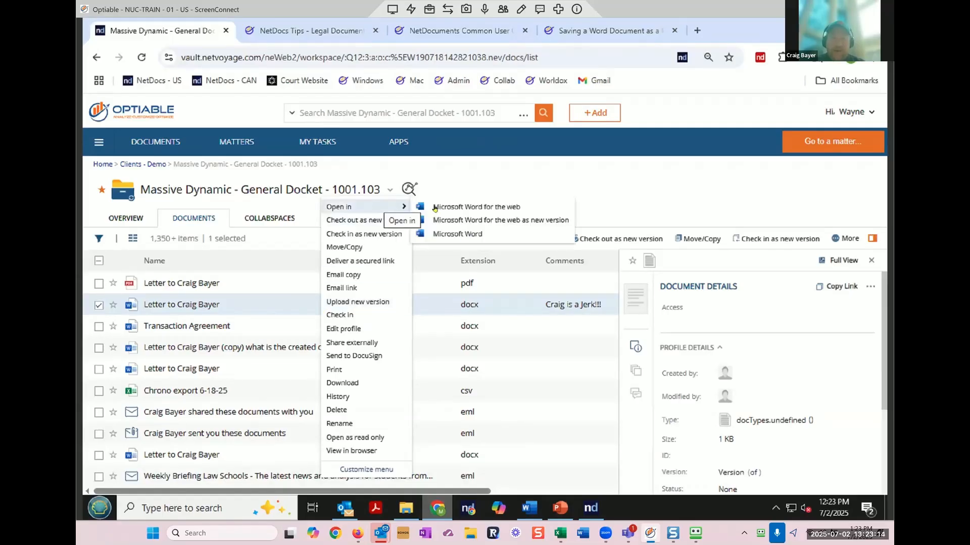
pyautogui.click(532, 220)
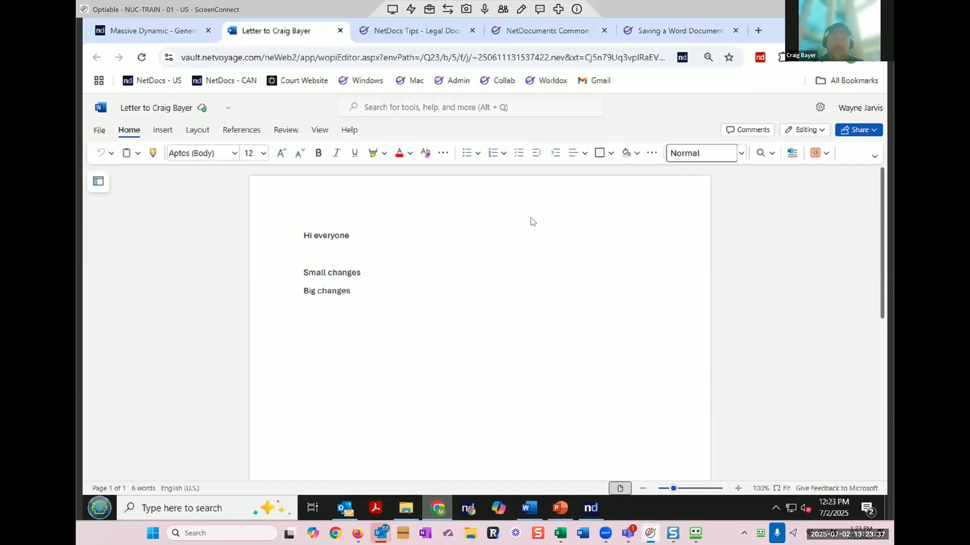
pyautogui.click(338, 33)
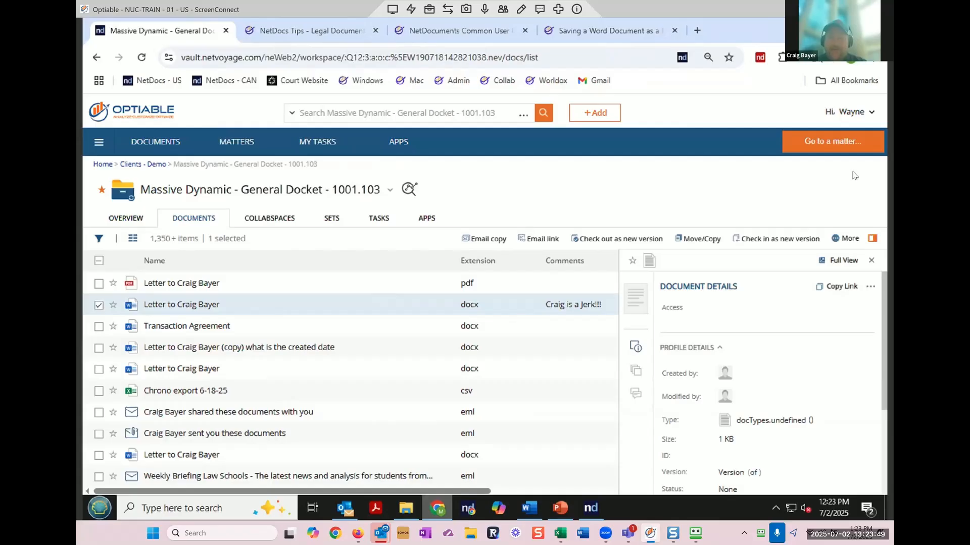
pyautogui.click(851, 240)
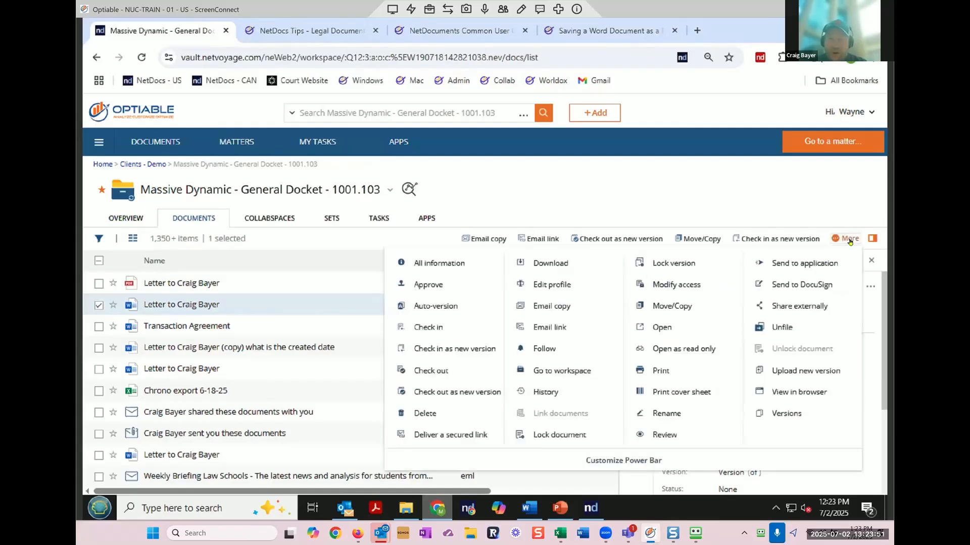
pyautogui.click(462, 307)
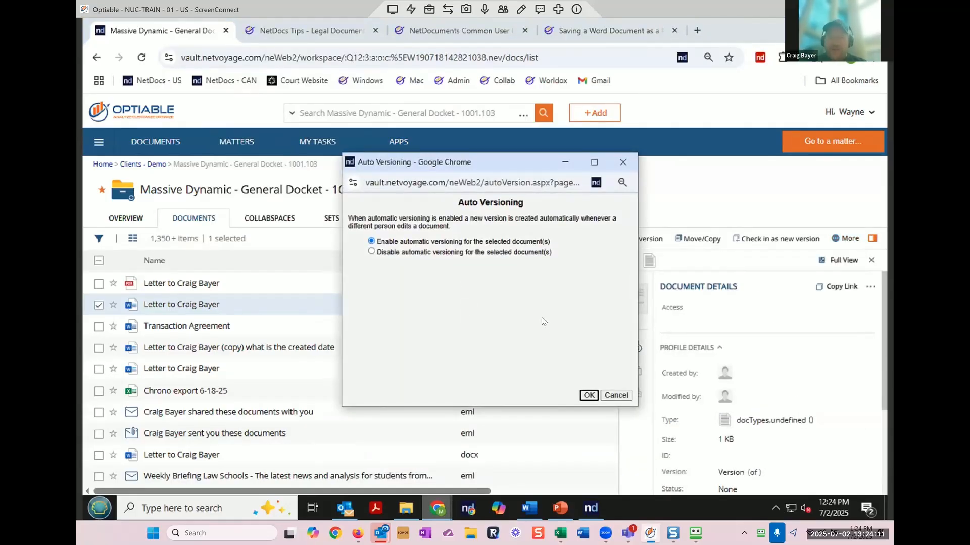
pyautogui.click(588, 395)
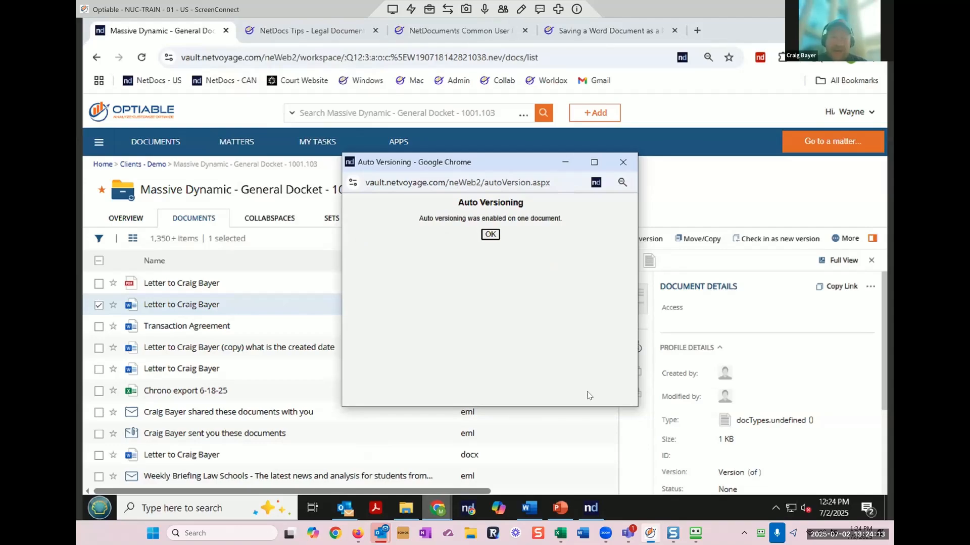
pyautogui.click(490, 235)
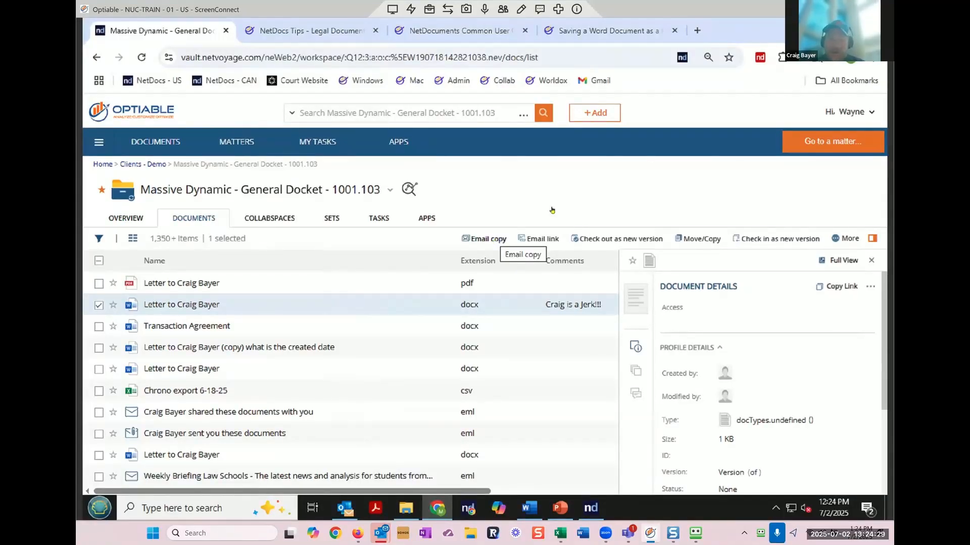
# Step: Lock the letter's official version permanently, with no lock comment
pyautogui.click(849, 238)
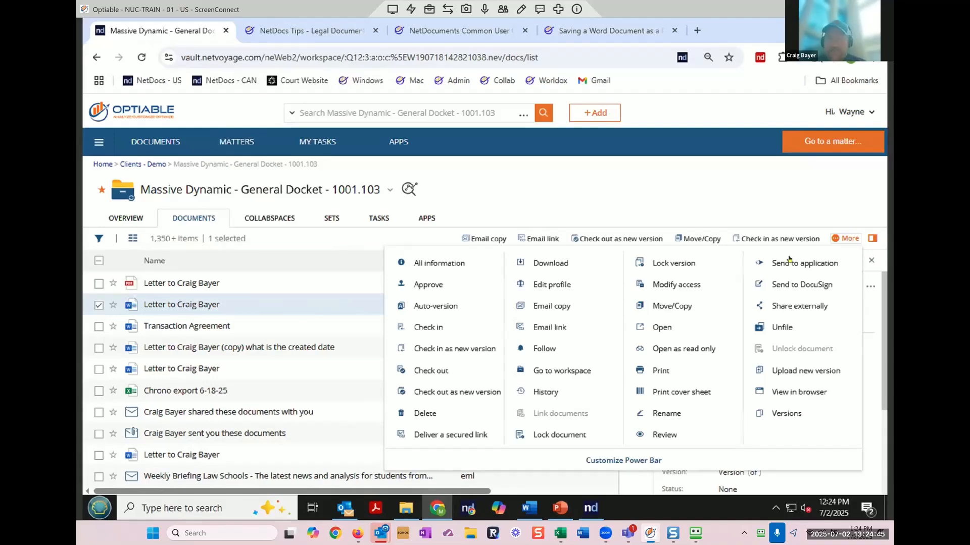
pyautogui.click(672, 264)
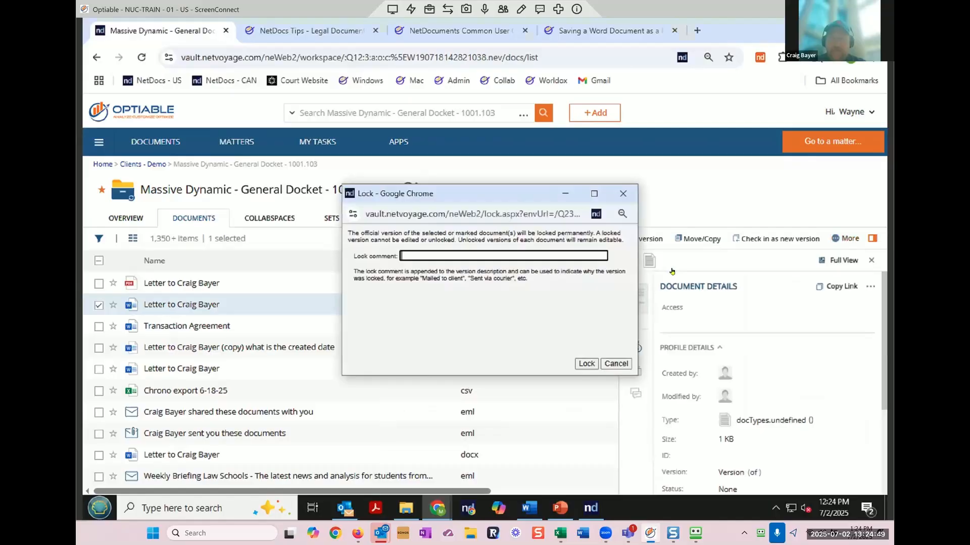
pyautogui.click(589, 368)
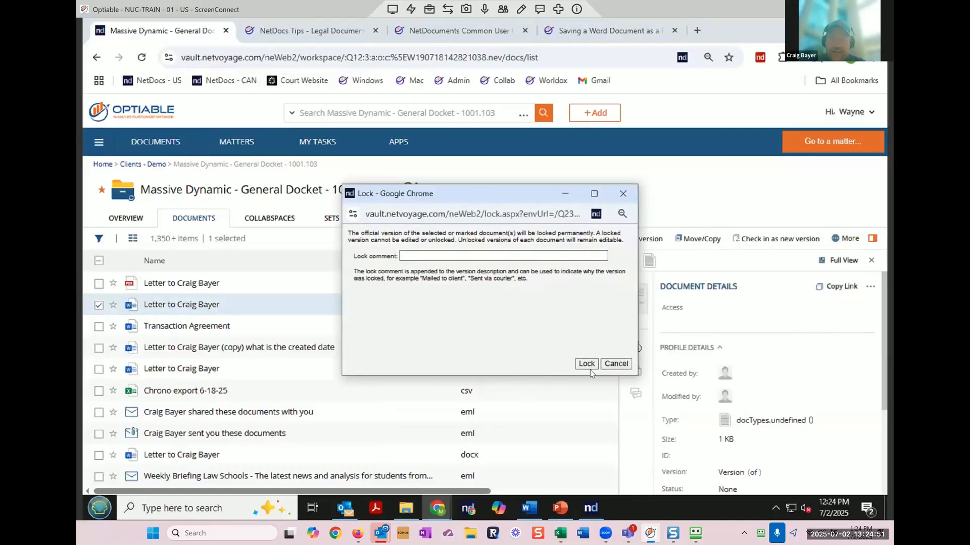
pyautogui.click(587, 364)
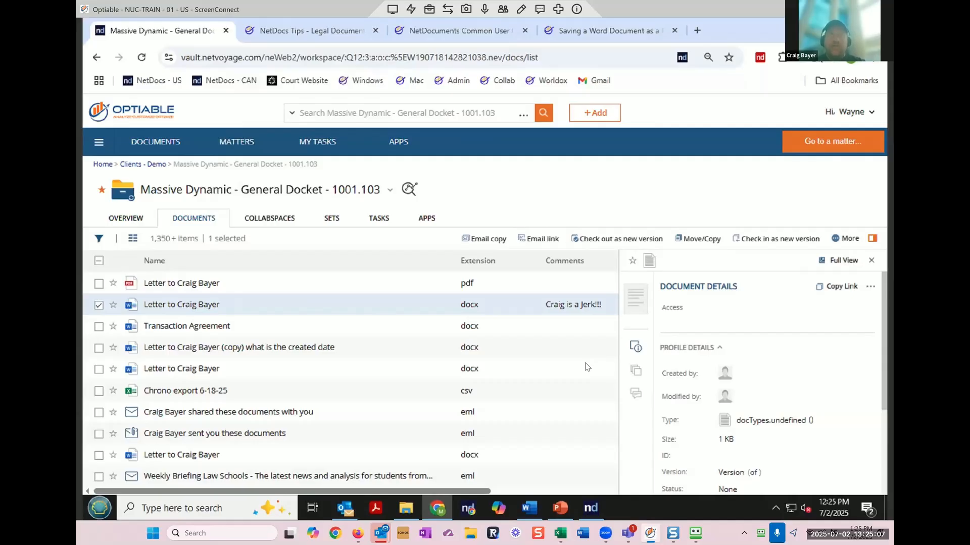
# Step: Copy the locked letter into editable full version 12 and open it for editing
pyautogui.click(186, 304)
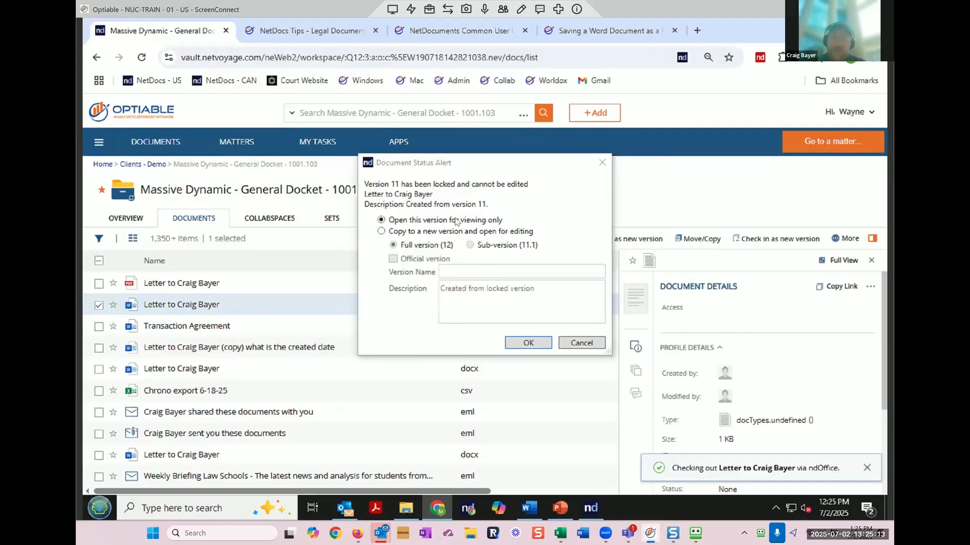
pyautogui.click(402, 231)
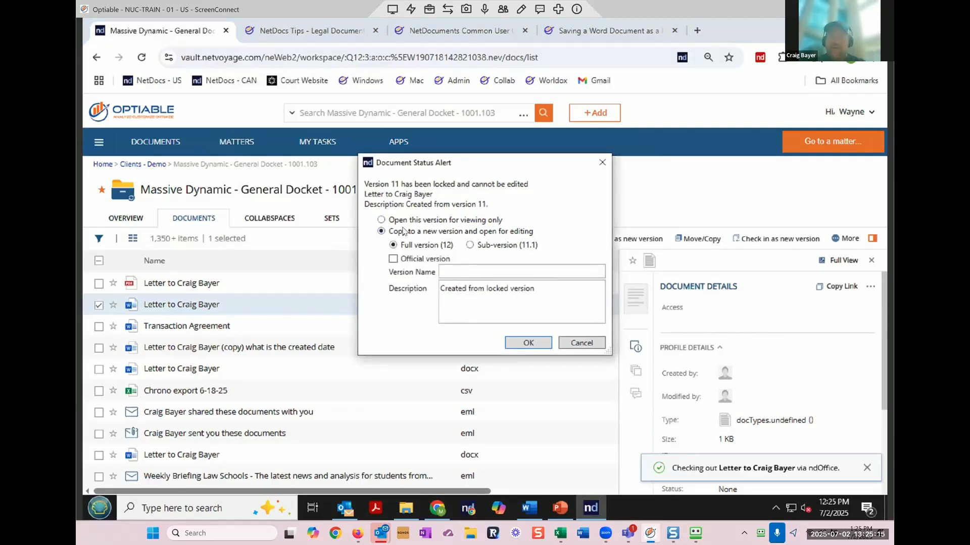
pyautogui.click(528, 343)
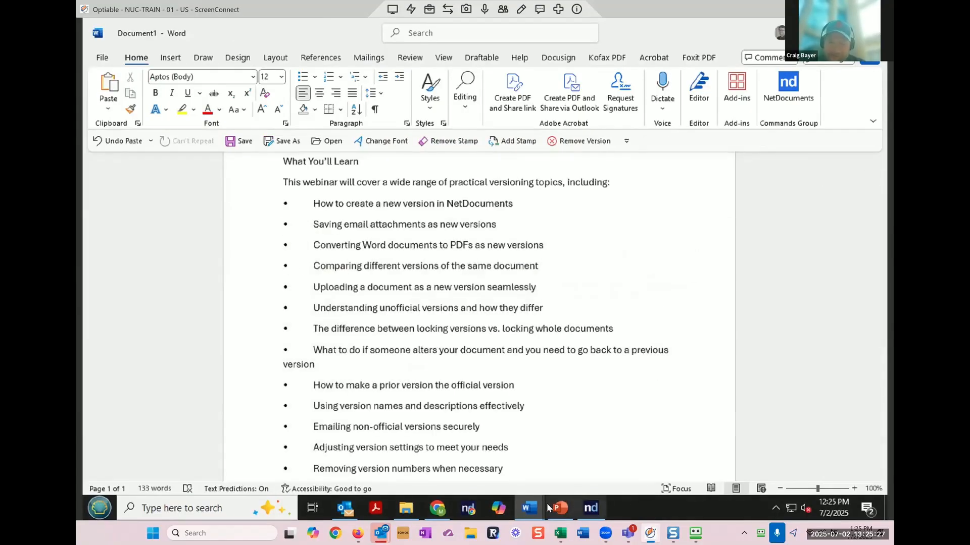
pyautogui.click(432, 509)
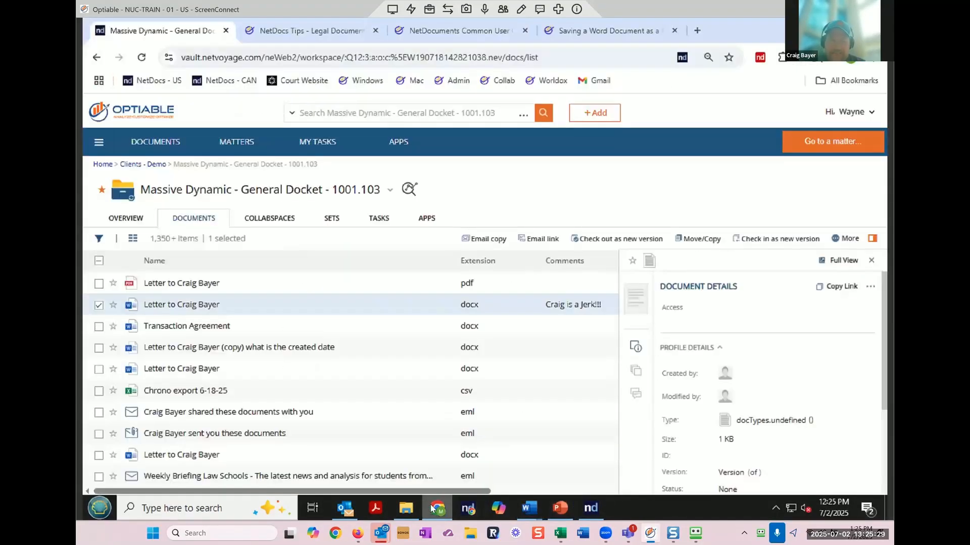
pyautogui.click(850, 239)
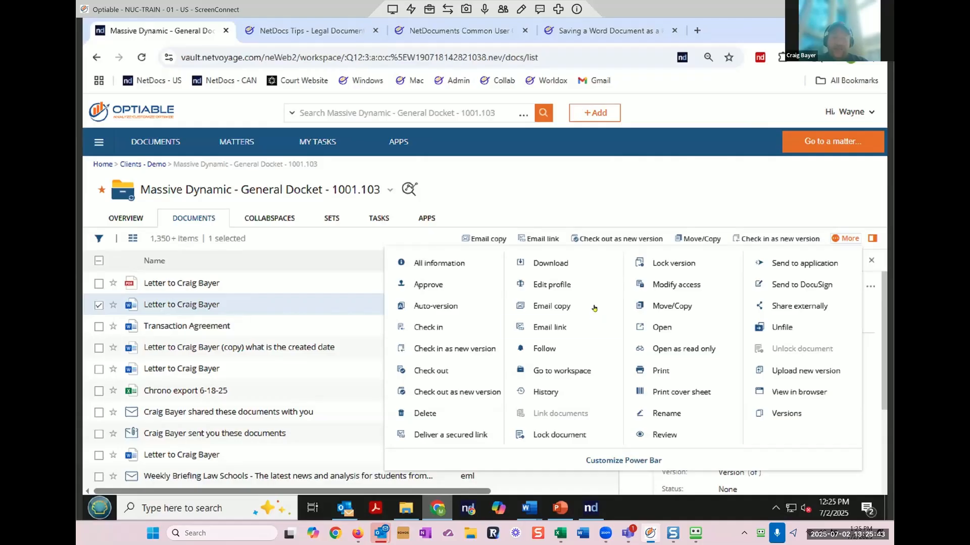
pyautogui.click(575, 261)
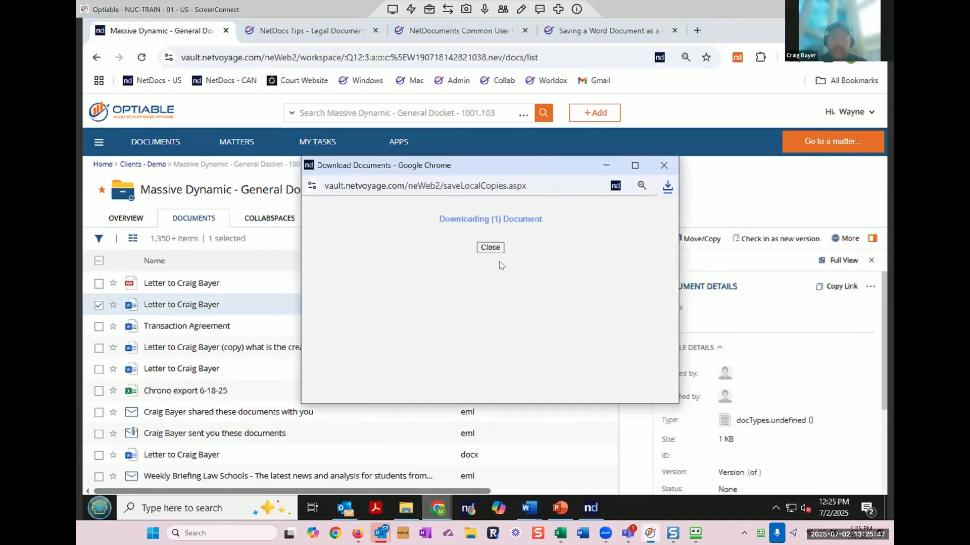
pyautogui.click(666, 187)
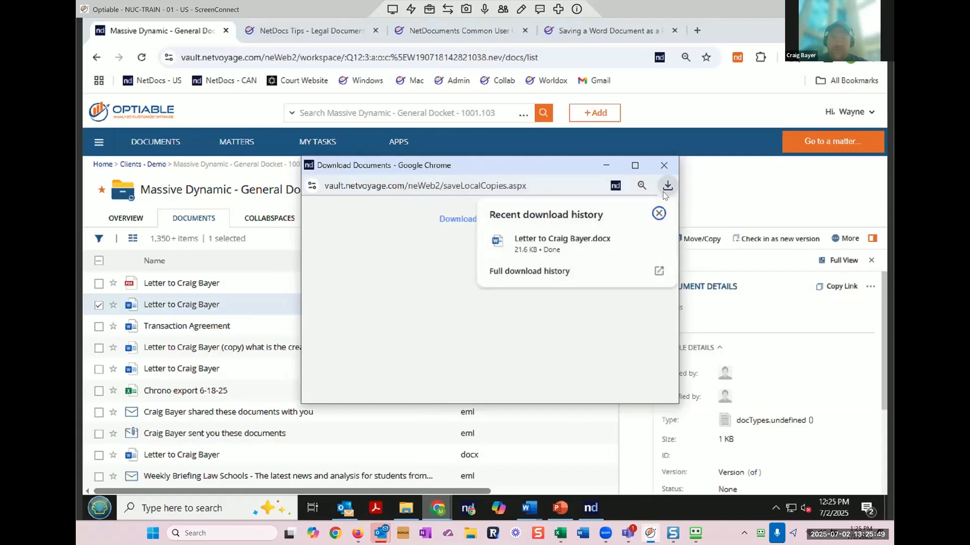
pyautogui.click(629, 244)
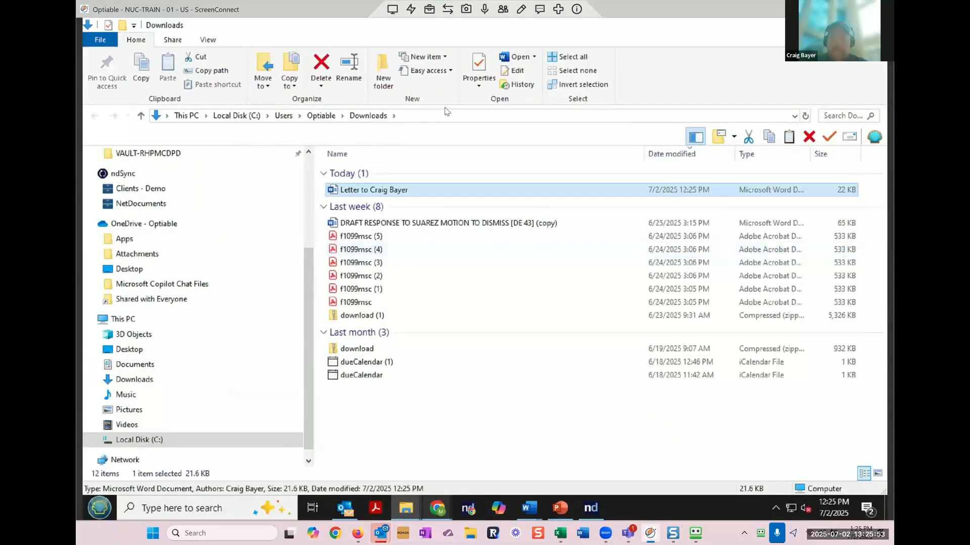
pyautogui.click(815, 26)
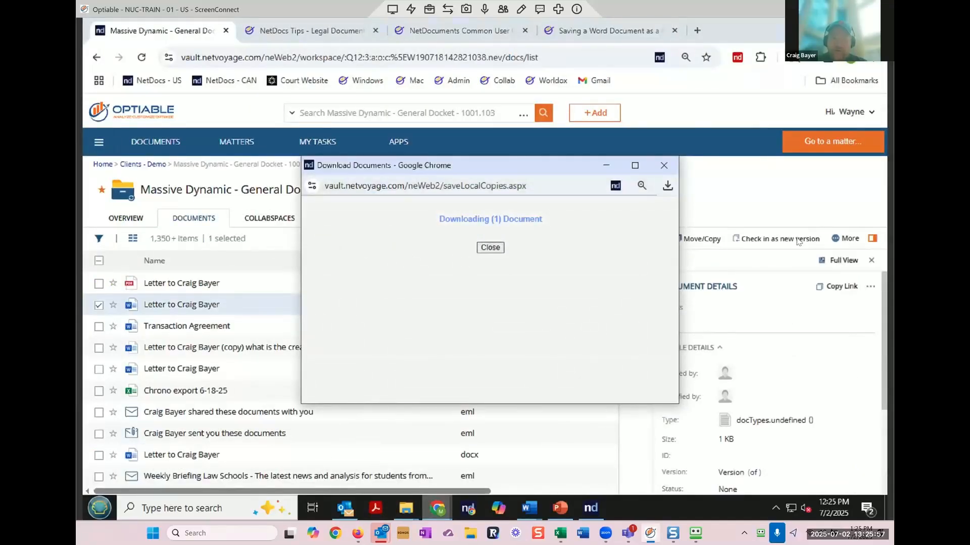
# Step: Attempt Upload new version on the checked-out letter, dismiss the refusal, and reload the list
pyautogui.click(490, 247)
pyautogui.click(850, 243)
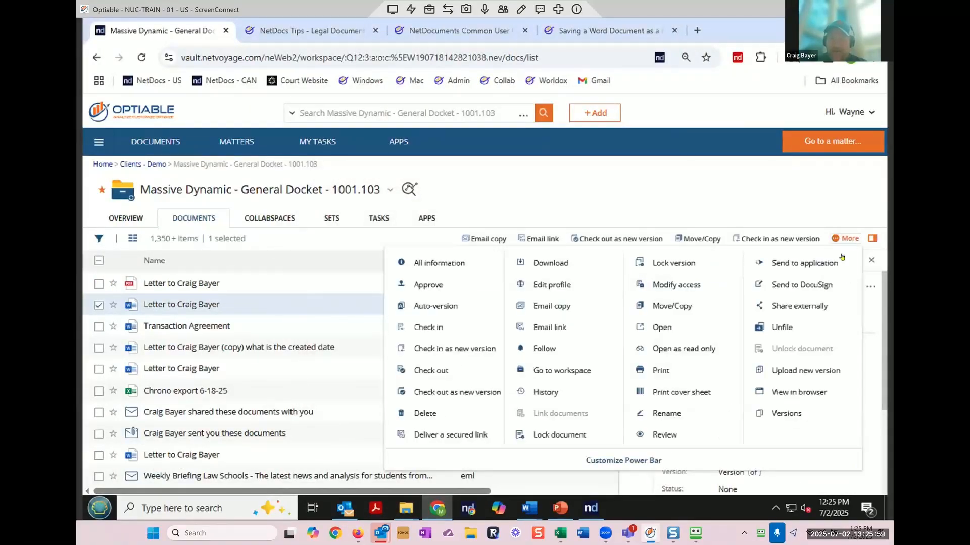
pyautogui.click(800, 369)
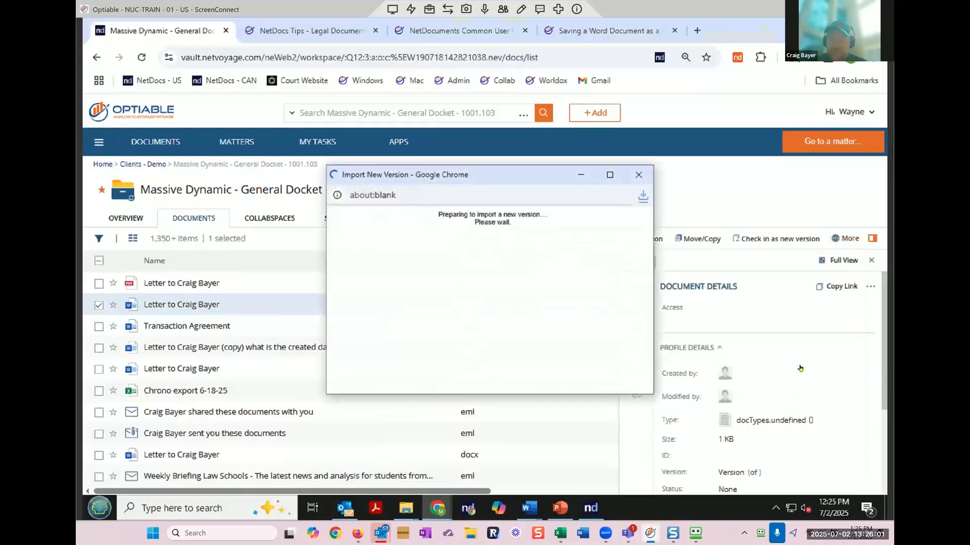
pyautogui.click(490, 248)
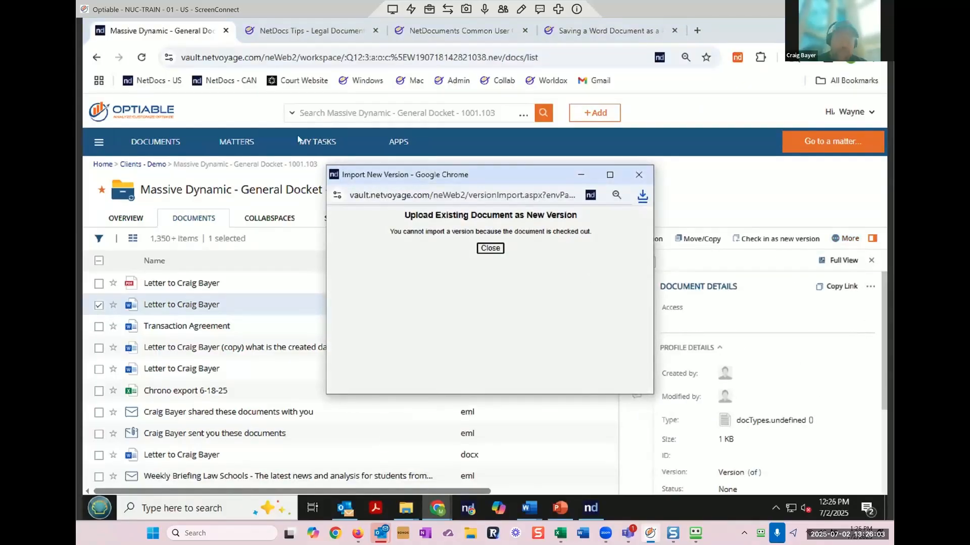
pyautogui.click(142, 57)
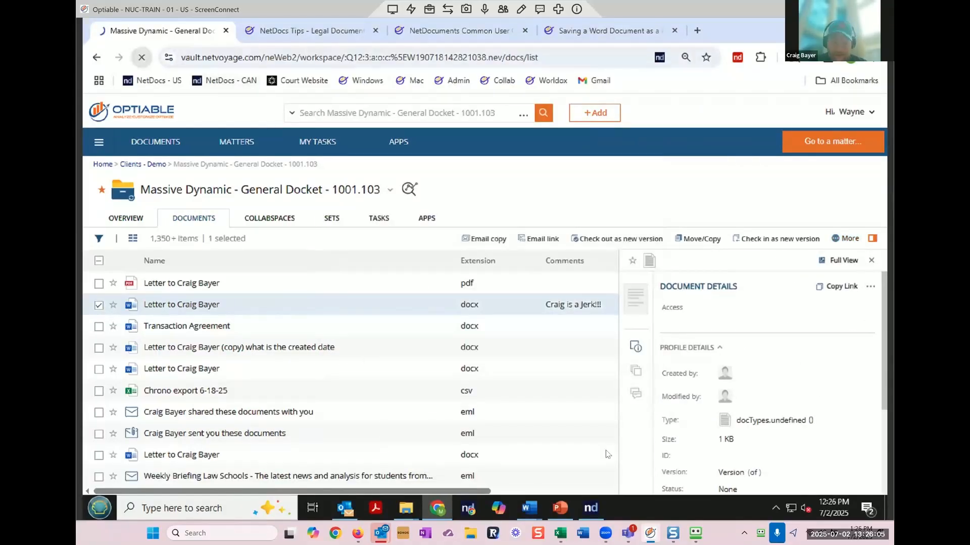
# Step: Close the version 12 letter in Word to check it in, then toggle its list checkbox
pyautogui.moveTo(529, 507)
pyautogui.click(602, 449)
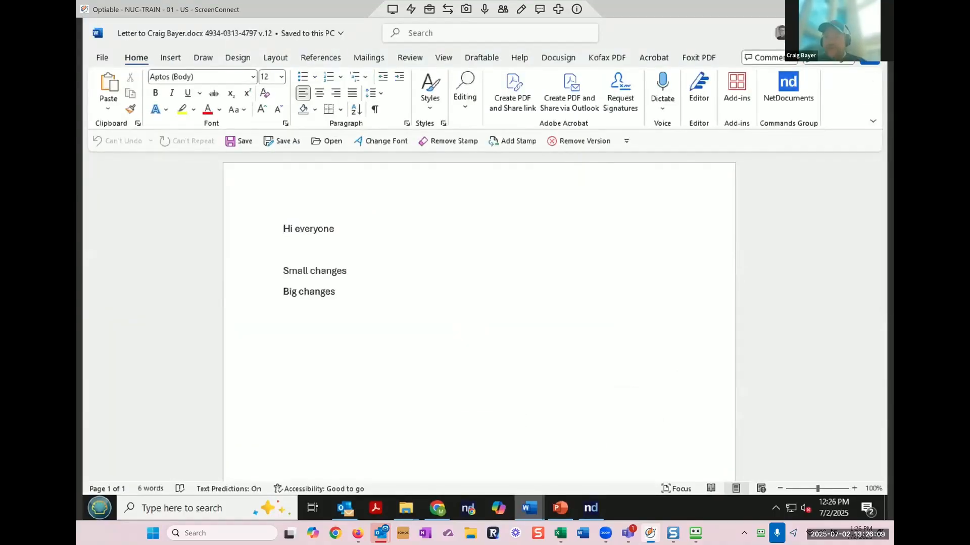
pyautogui.click(873, 33)
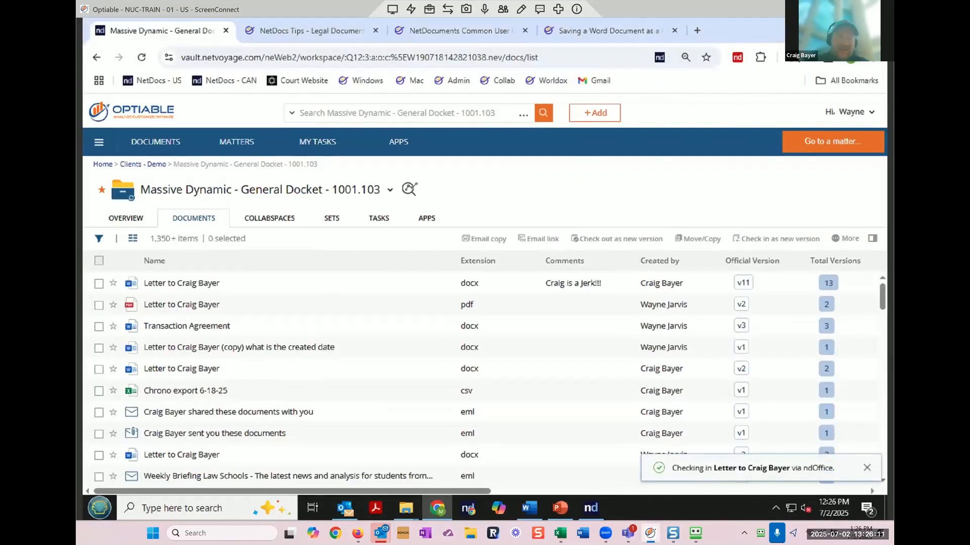
pyautogui.click(99, 284)
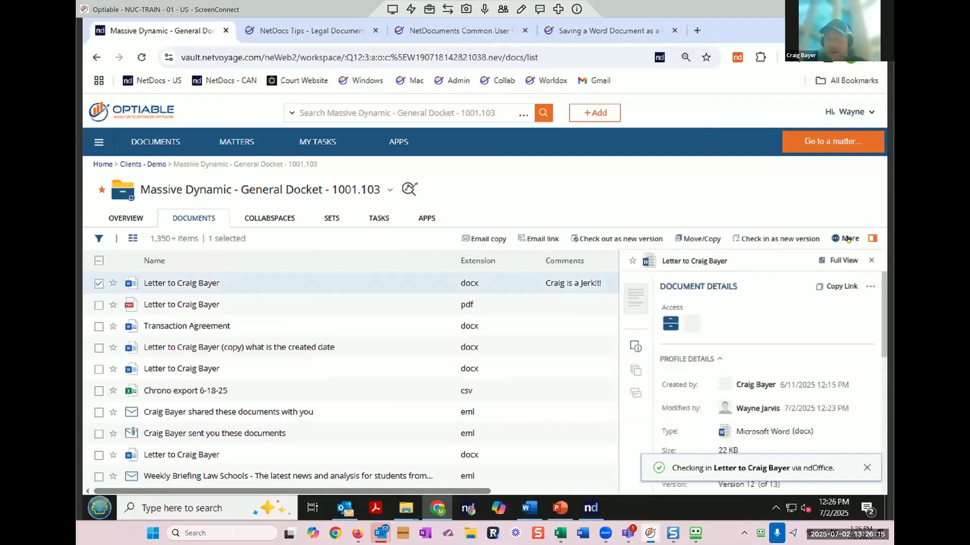
pyautogui.click(98, 283)
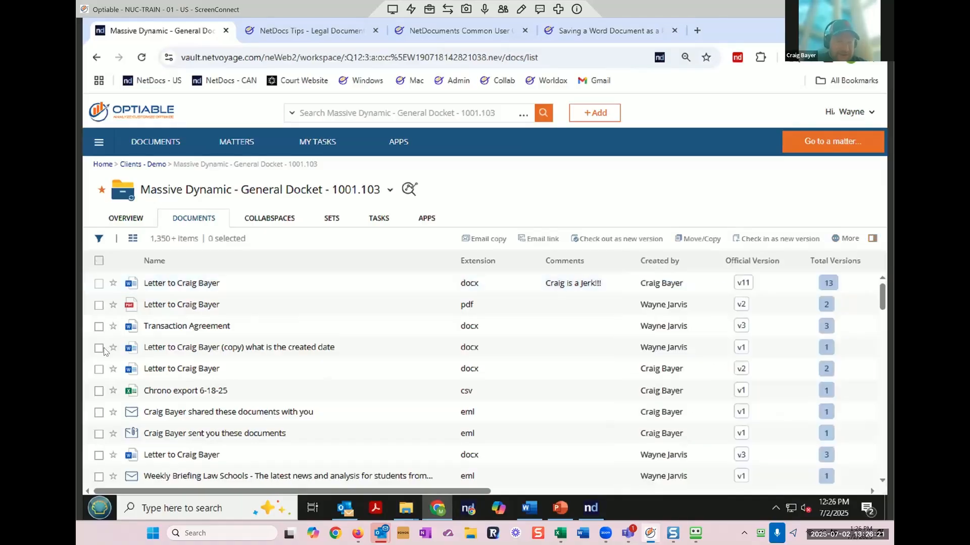
pyautogui.click(98, 348)
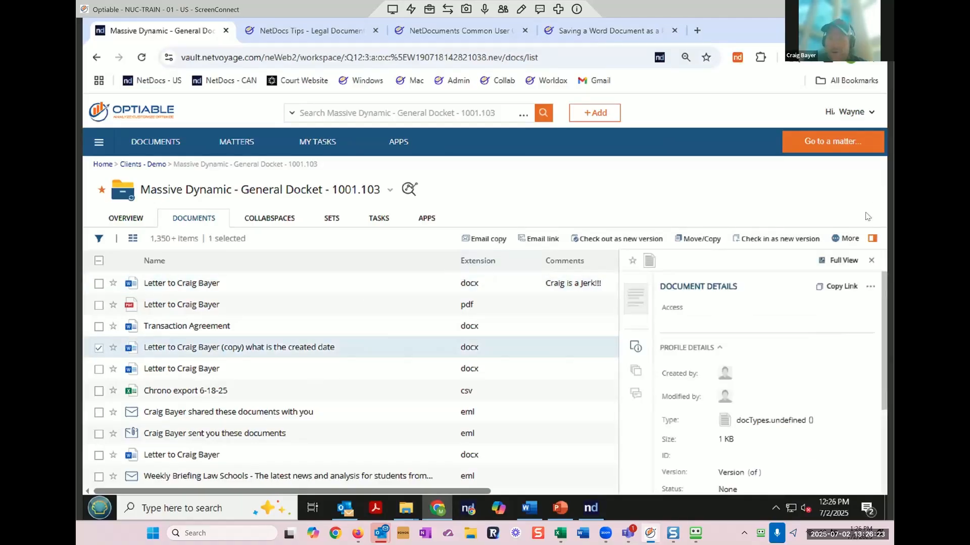
pyautogui.click(849, 239)
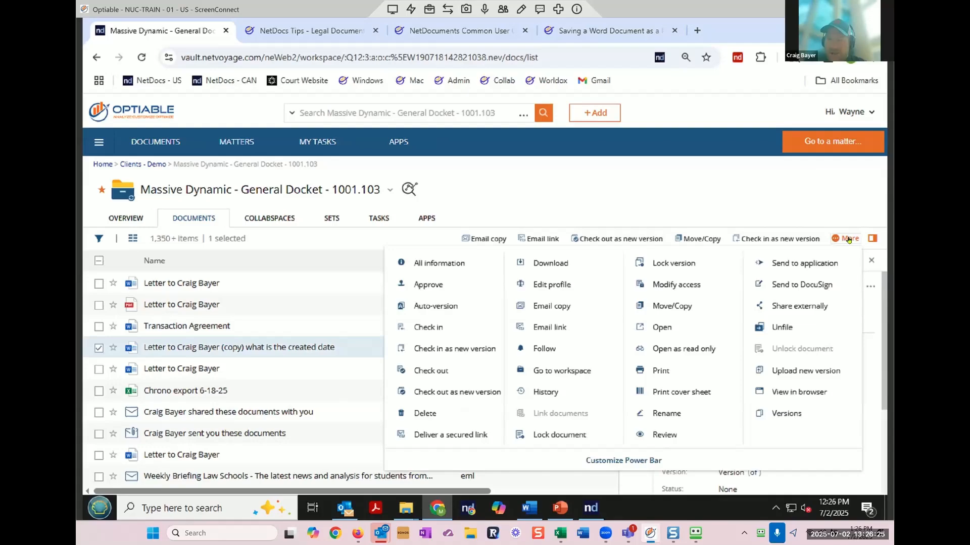
pyautogui.click(813, 371)
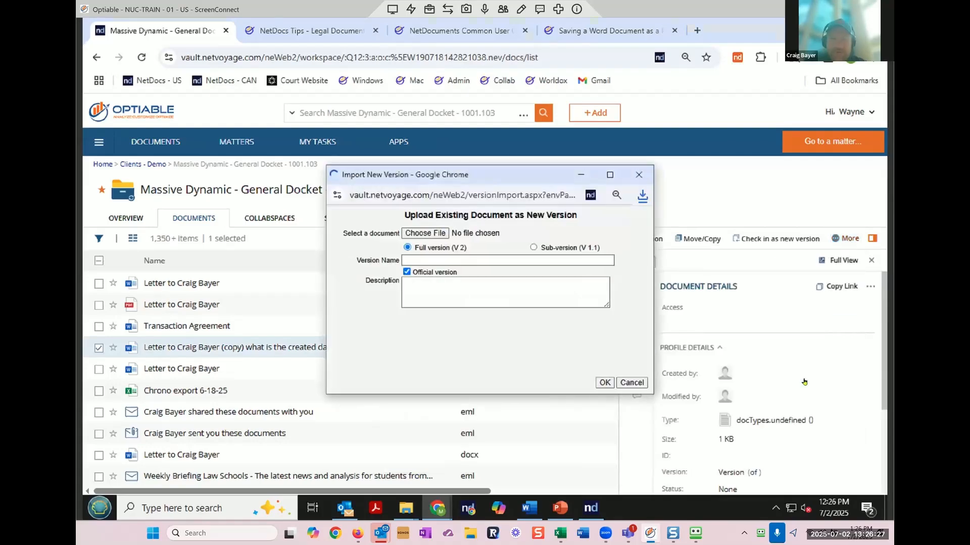
pyautogui.click(432, 233)
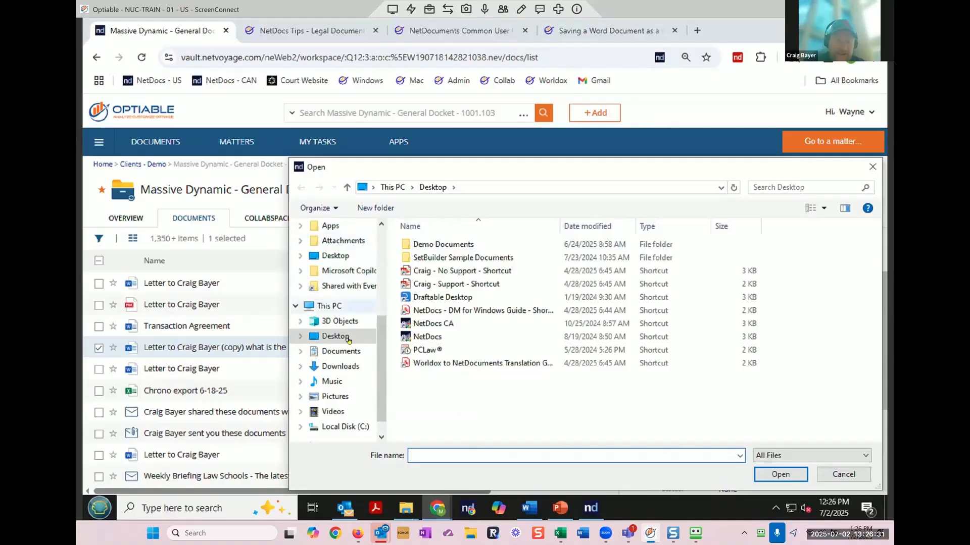
pyautogui.click(348, 366)
pyautogui.click(462, 261)
pyautogui.doubleClick(463, 260)
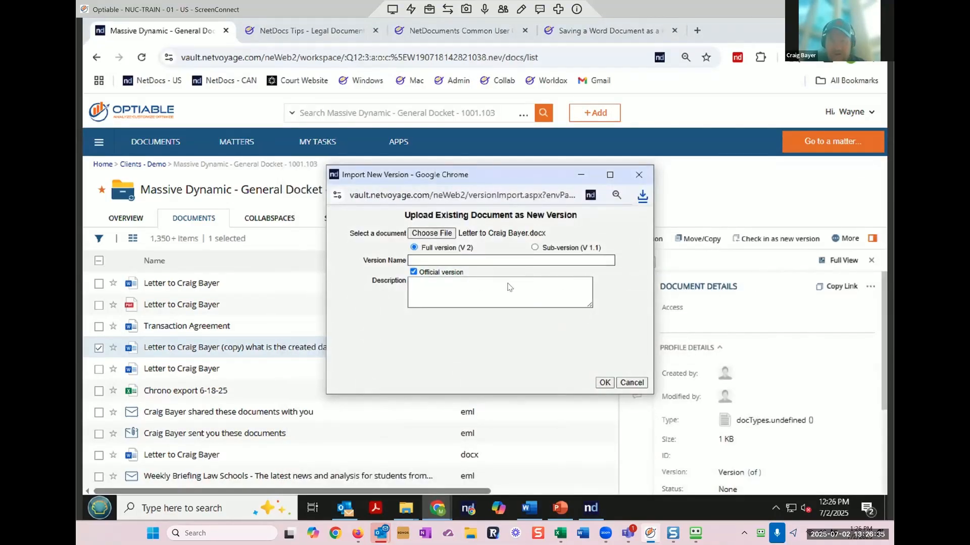
pyautogui.click(486, 258)
pyautogui.write('from desktop')
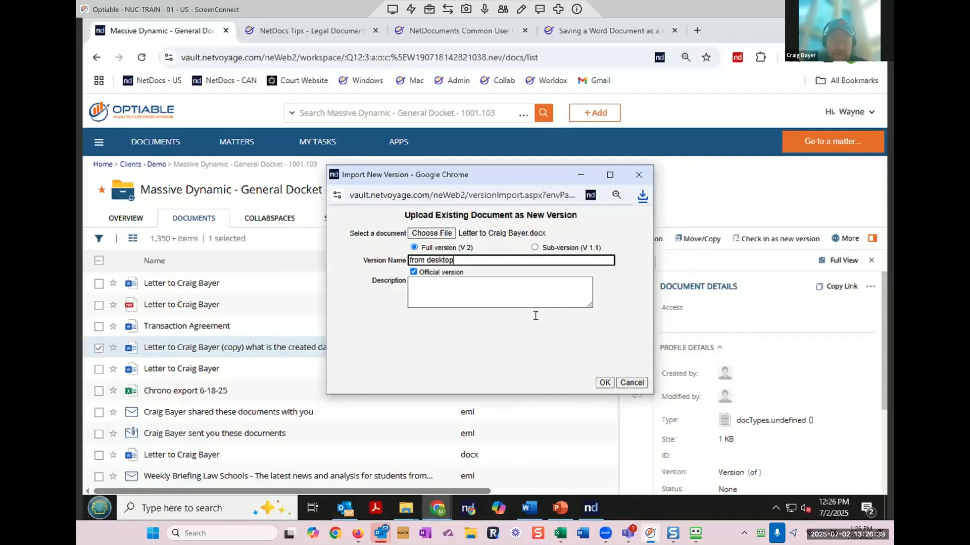
pyautogui.click(605, 384)
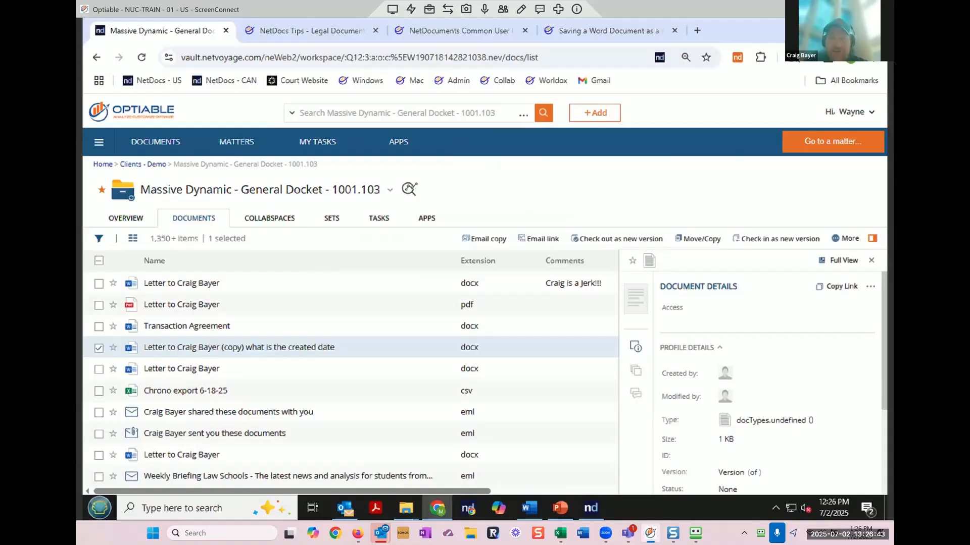
# Step: Close the leftover browser tabs and snap Chrome to the right side of the screen
pyautogui.click(576, 9)
pyautogui.click(576, 27)
pyautogui.click(525, 30)
pyautogui.click(375, 31)
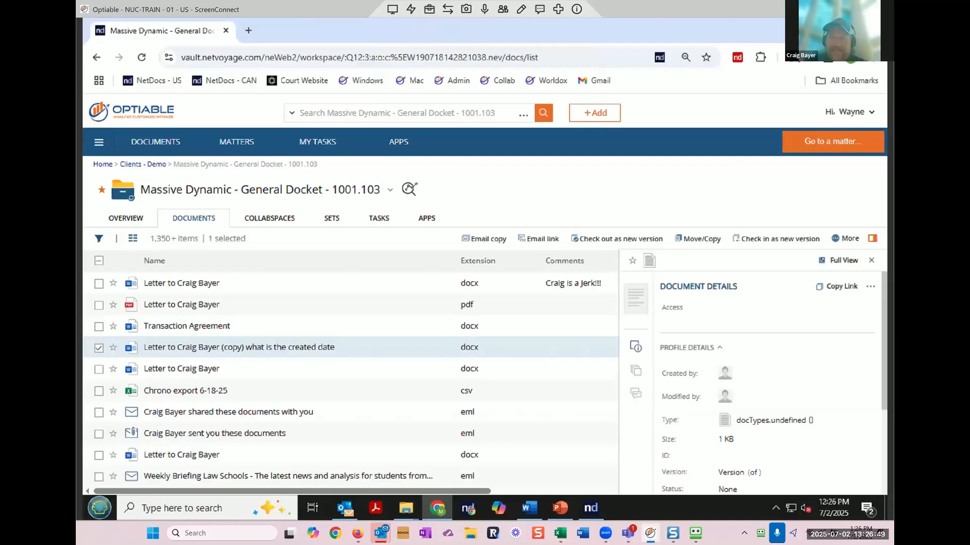
pyautogui.click(844, 30)
pyautogui.moveTo(373, 71); pyautogui.dragTo(756, 61)
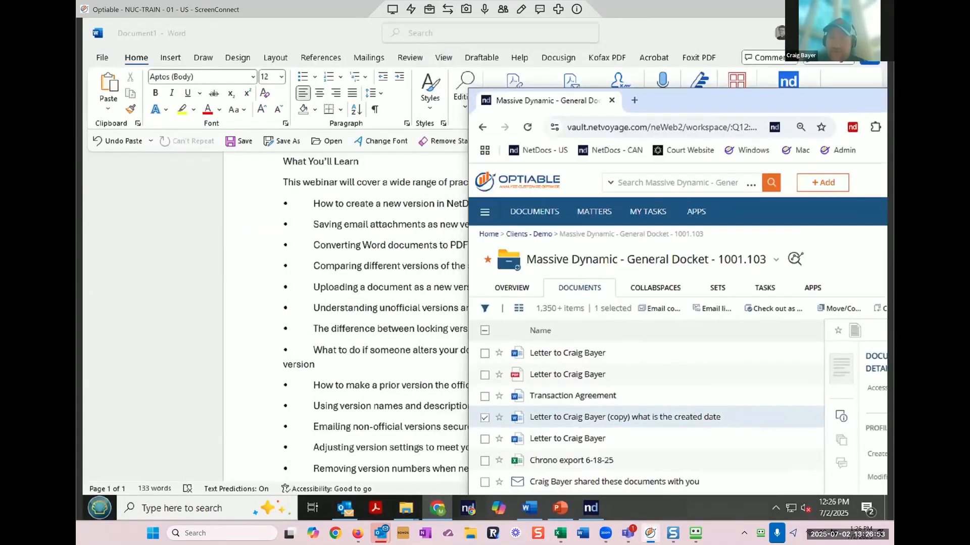
# Step: Drag the letter from Downloads onto the copied letter, adding it as official full version 3
pyautogui.click(814, 33)
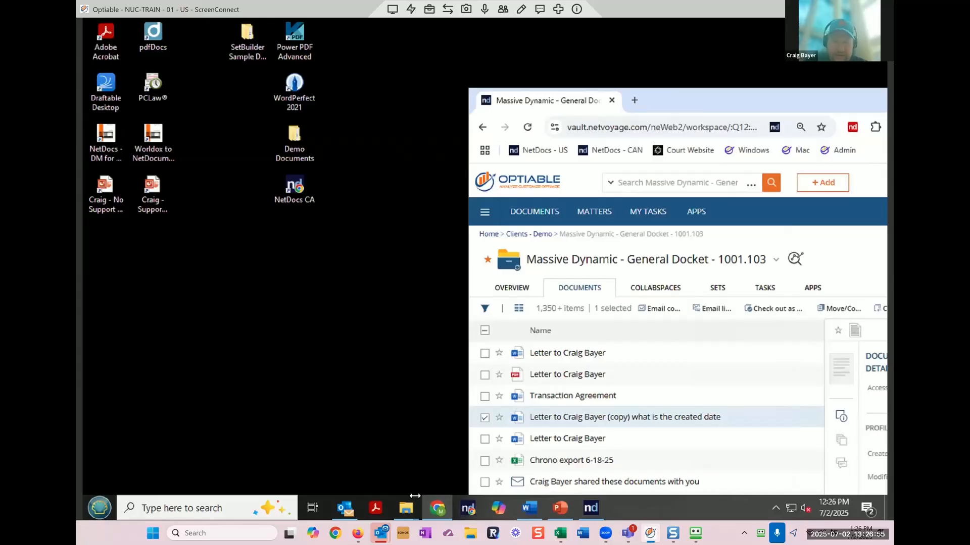
pyautogui.moveTo(410, 509)
pyautogui.click(454, 467)
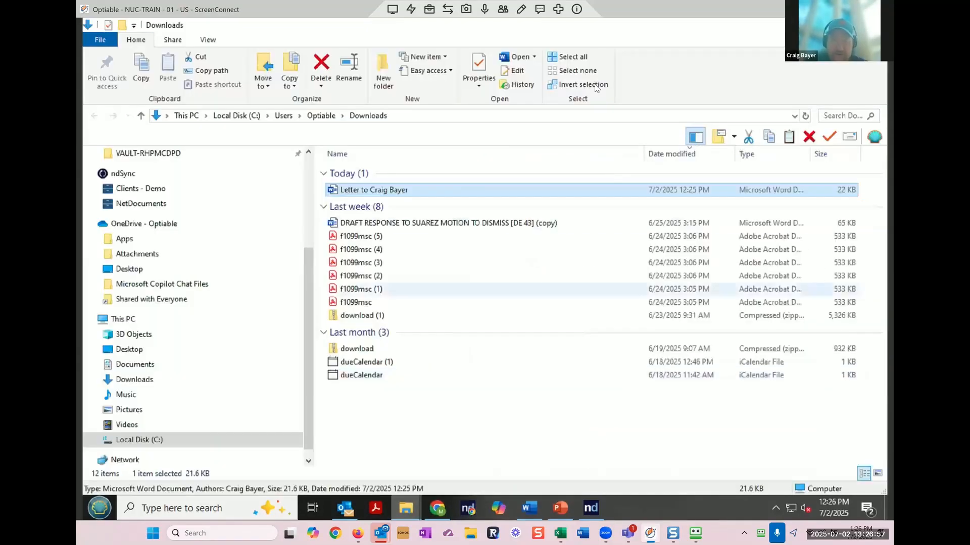
pyautogui.doubleClick(554, 27)
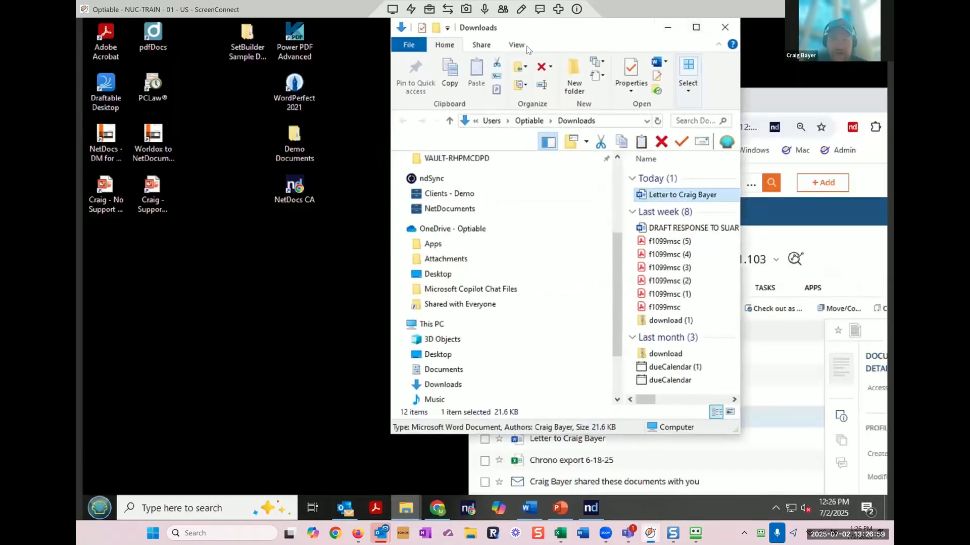
pyautogui.moveTo(554, 33); pyautogui.dragTo(251, 91)
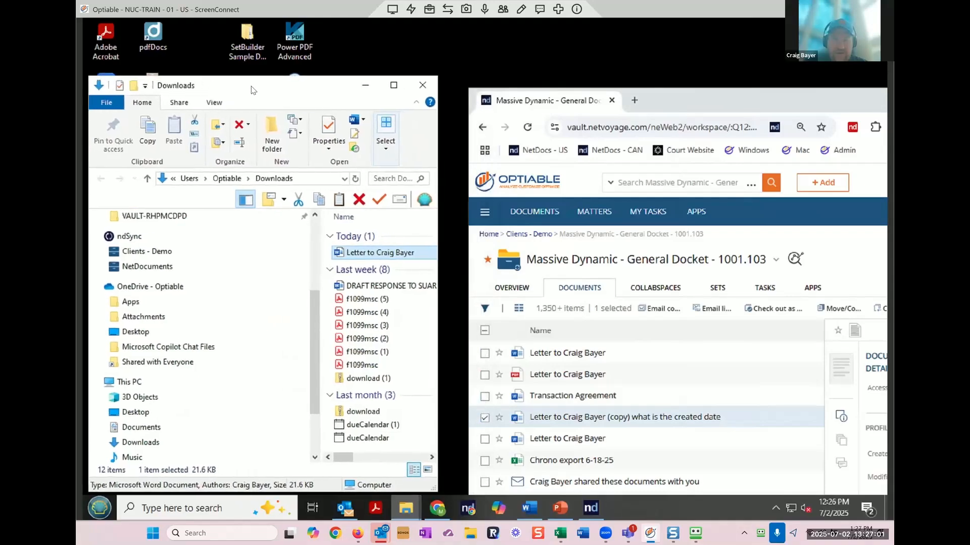
pyautogui.moveTo(371, 255); pyautogui.dragTo(625, 427)
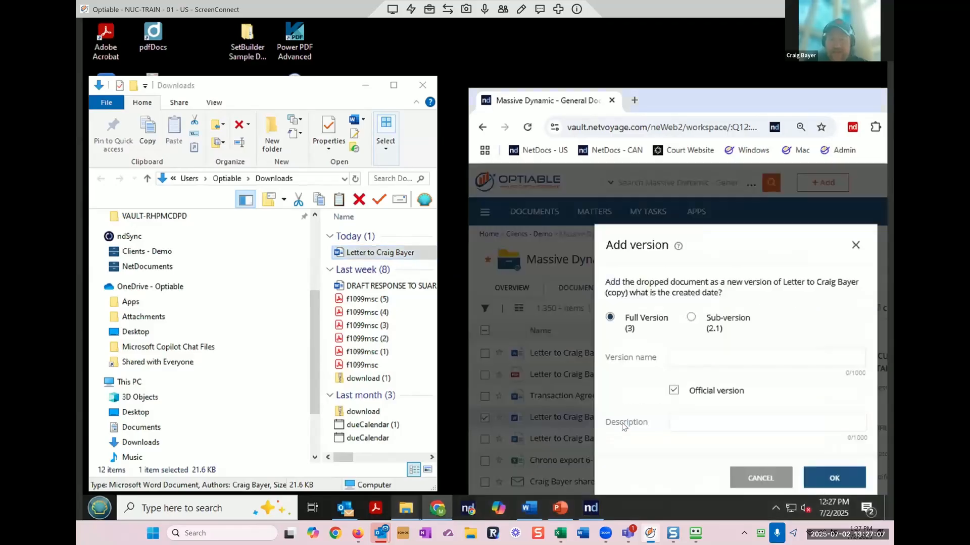
pyautogui.click(847, 478)
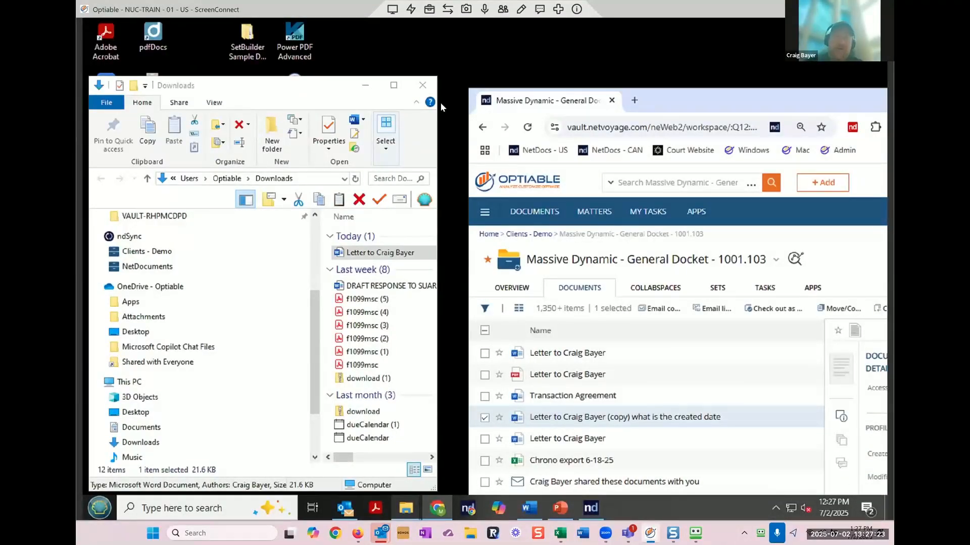
pyautogui.moveTo(226, 87); pyautogui.dragTo(232, 134)
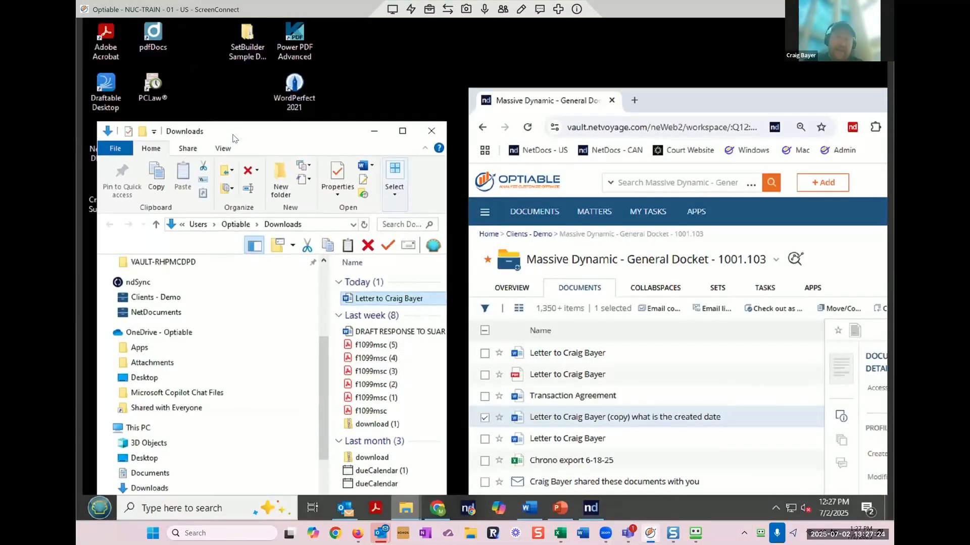
# Step: Open the 'Here are the changes we made' email in Outlook beside the NetDocuments browser window
pyautogui.click(373, 132)
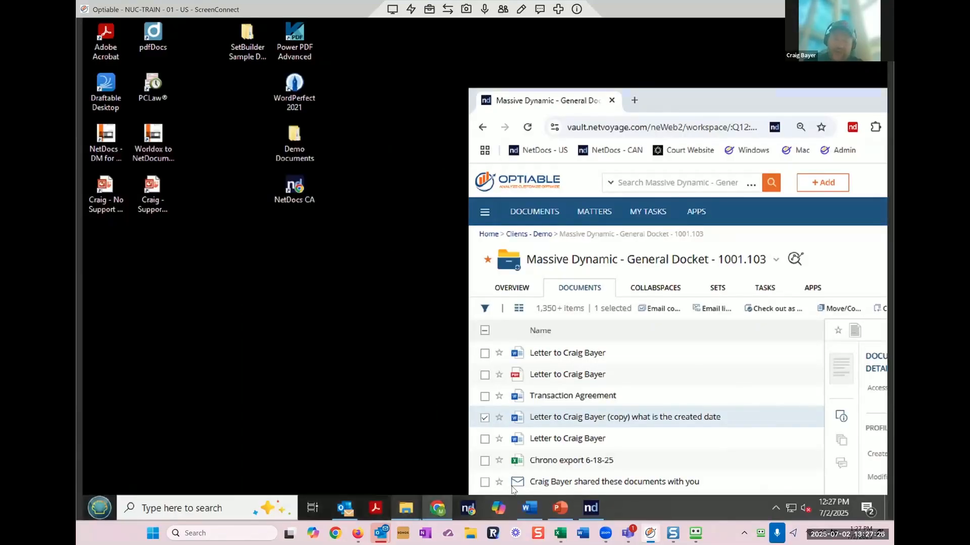
pyautogui.click(345, 507)
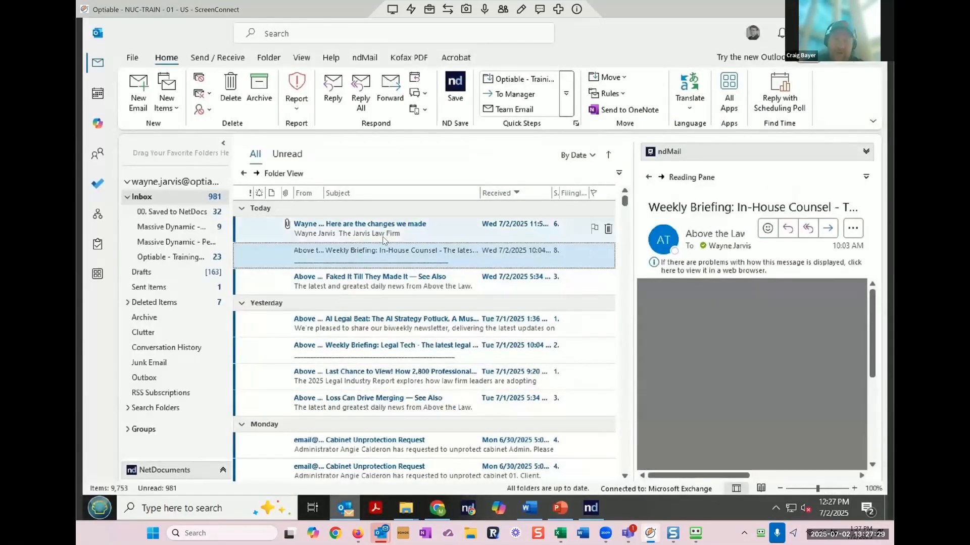
pyautogui.click(349, 230)
pyautogui.doubleClick(348, 230)
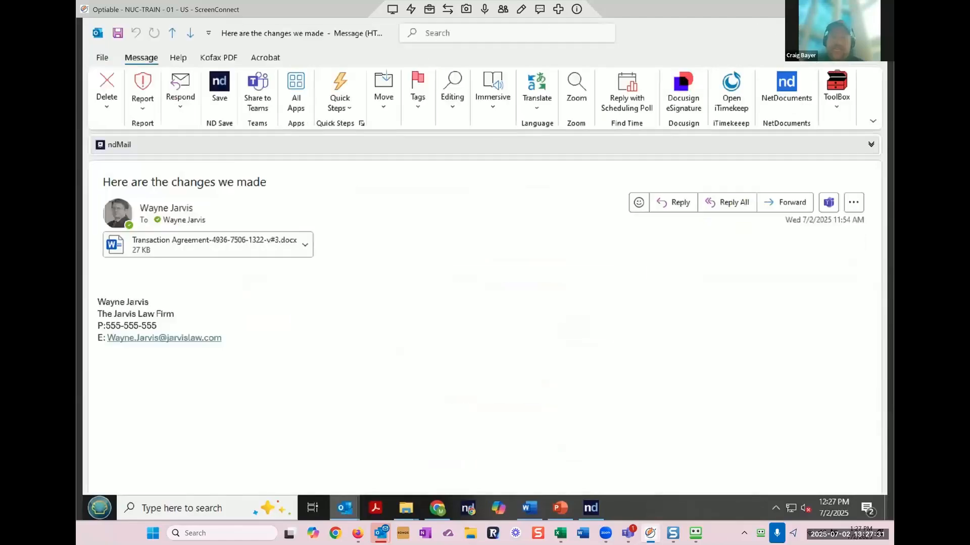
pyautogui.click(842, 33)
pyautogui.click(811, 33)
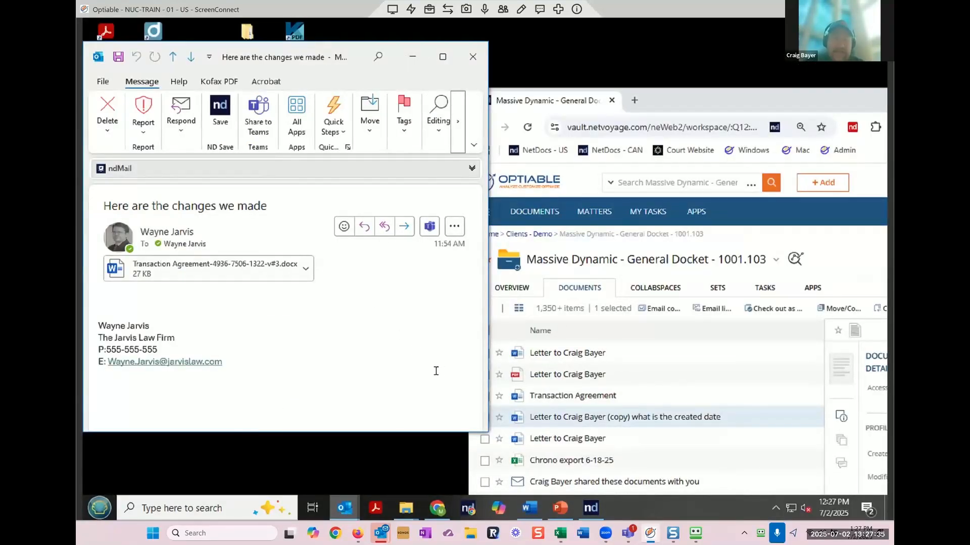
# Step: Add the attachment to Transaction Agreement as version 'Client Changes', then close the email
pyautogui.moveTo(235, 272); pyautogui.dragTo(578, 397)
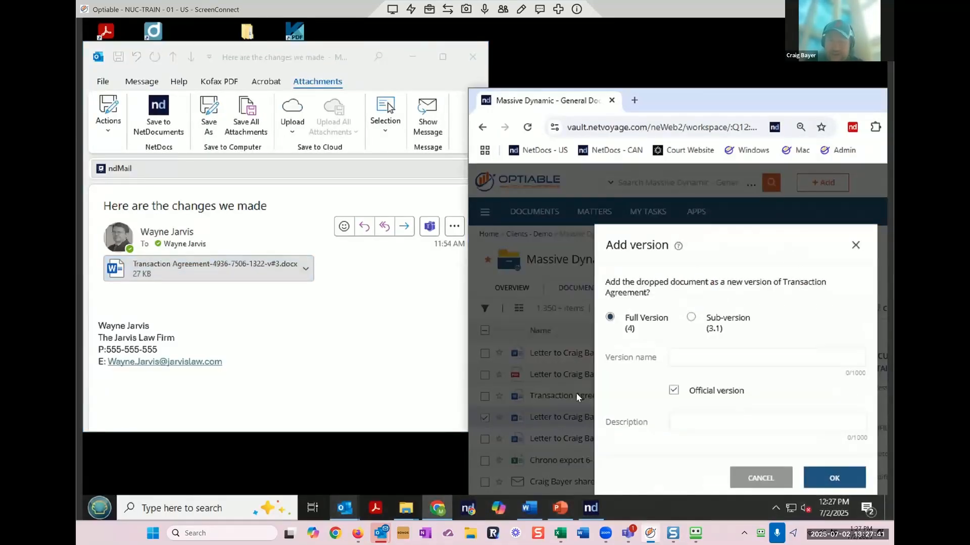
pyautogui.click(712, 362)
pyautogui.write('Client Changes')
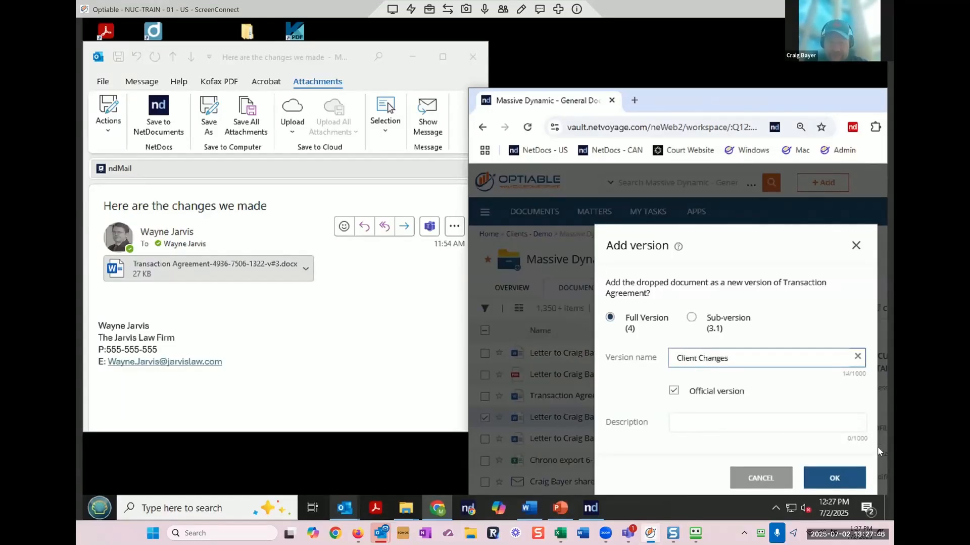
pyautogui.click(835, 482)
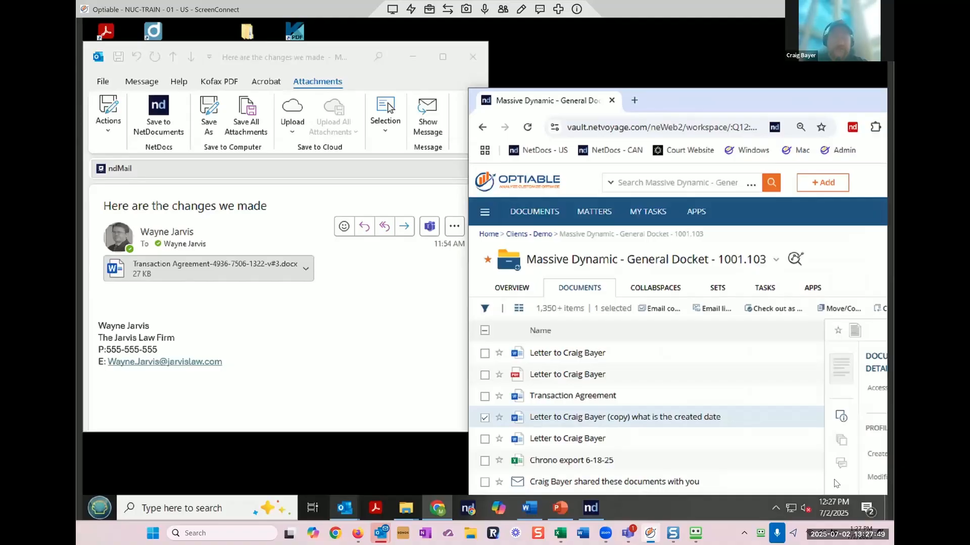
pyautogui.click(473, 56)
pyautogui.moveTo(788, 104); pyautogui.dragTo(506, 152)
# Step: Maximize the browser and choose Deliver a secured link from the More actions for the copied letter
pyautogui.click(677, 149)
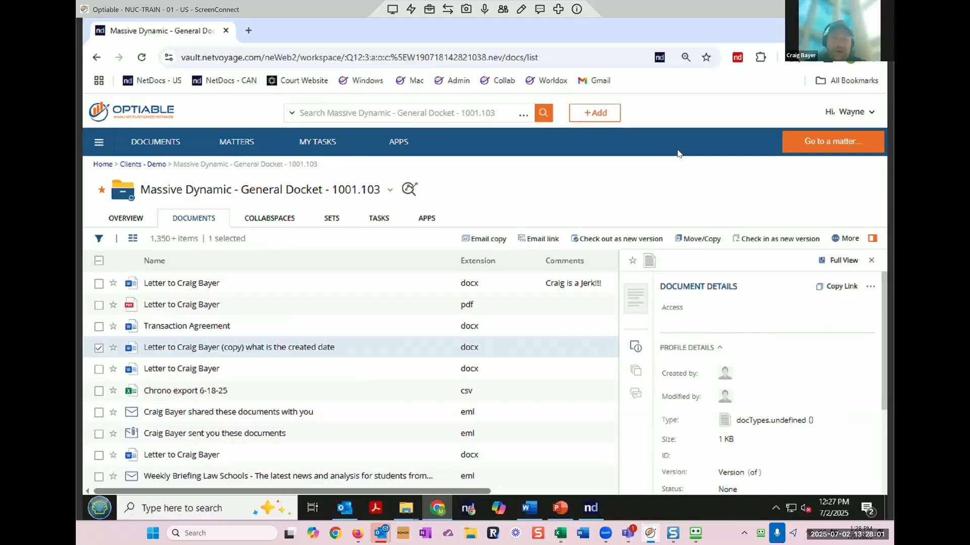
pyautogui.click(843, 240)
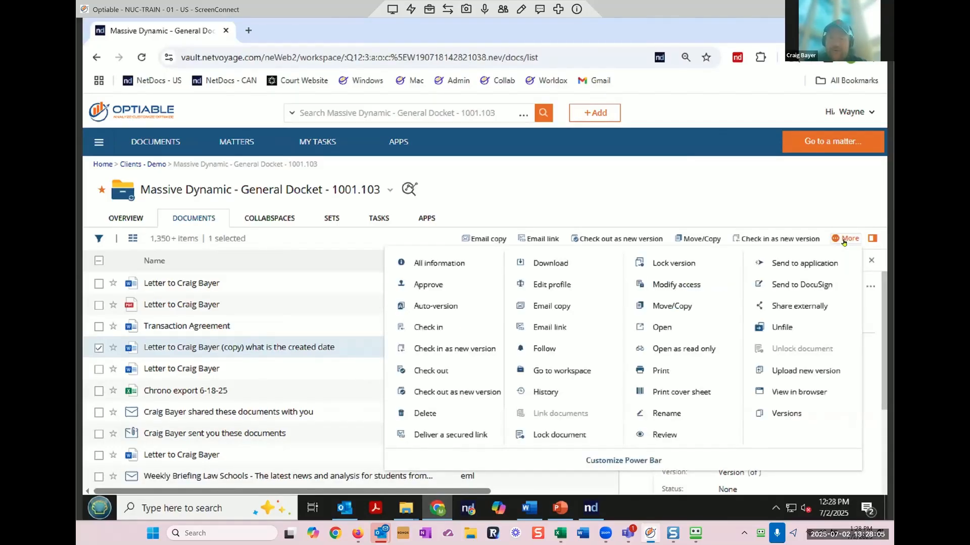
pyautogui.click(451, 436)
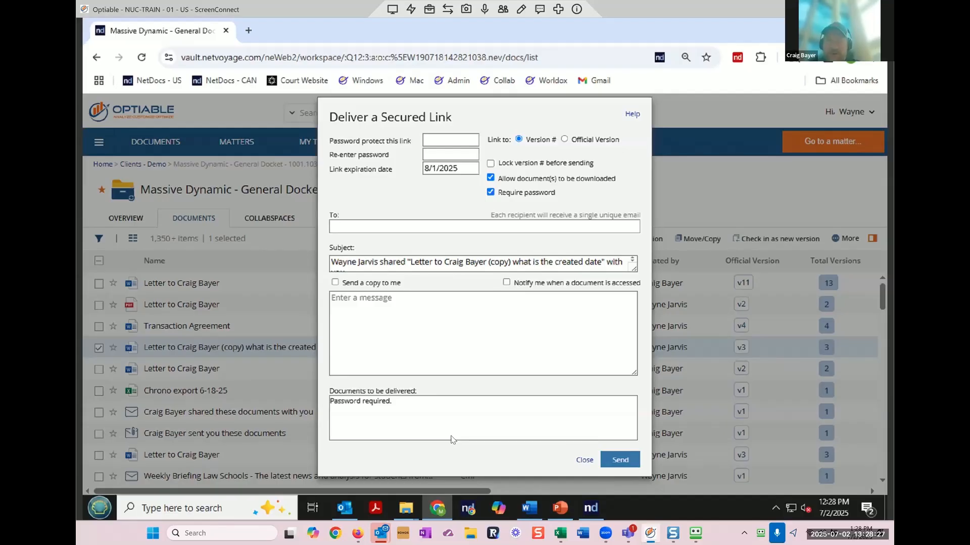
# Step: Set the secured link's Link to option to Official Version and continue
pyautogui.moveTo(556, 111); pyautogui.dragTo(451, 151)
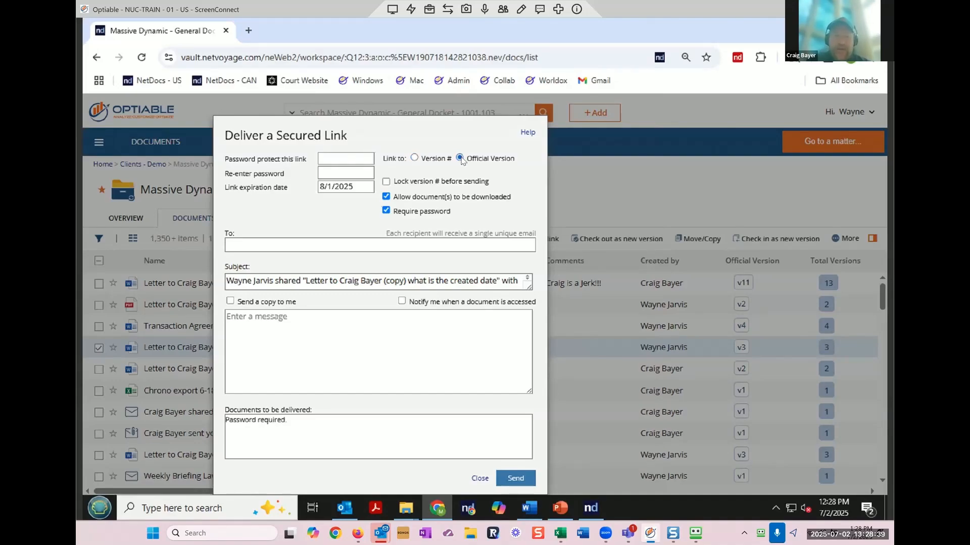
pyautogui.click(460, 158)
pyautogui.click(626, 275)
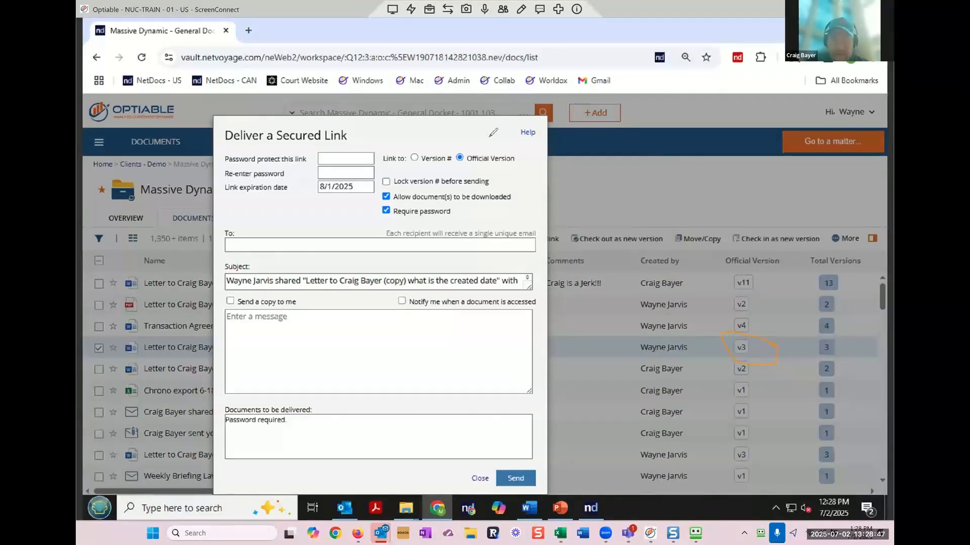
pyautogui.moveTo(448, 152); pyautogui.dragTo(520, 146)
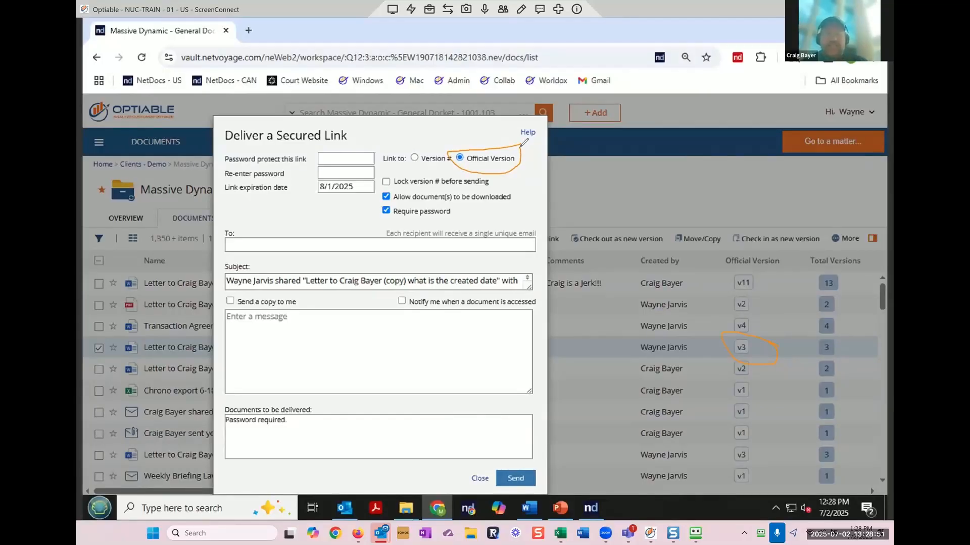
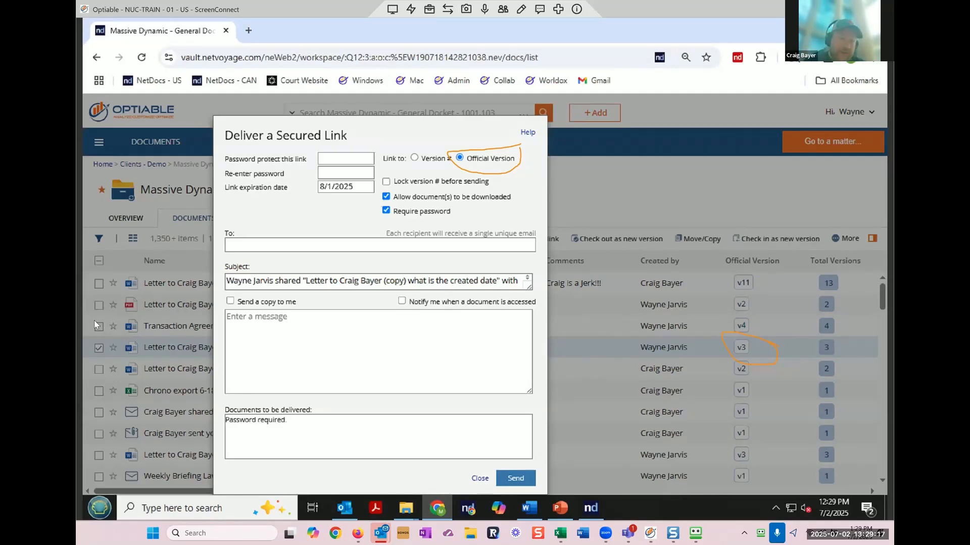
# Step: Point the secured link at a specific Version #, lock it, and close without sending
pyautogui.click(124, 324)
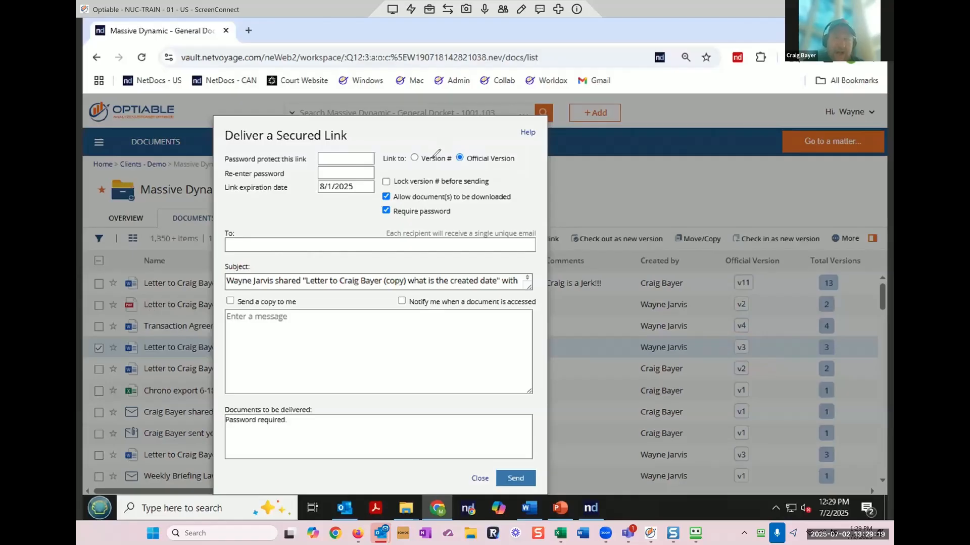
pyautogui.moveTo(417, 170)
pyautogui.mouseDown()
pyautogui.moveTo(423, 201)
pyautogui.moveTo(520, 169)
pyautogui.moveTo(425, 176)
pyautogui.mouseUp()
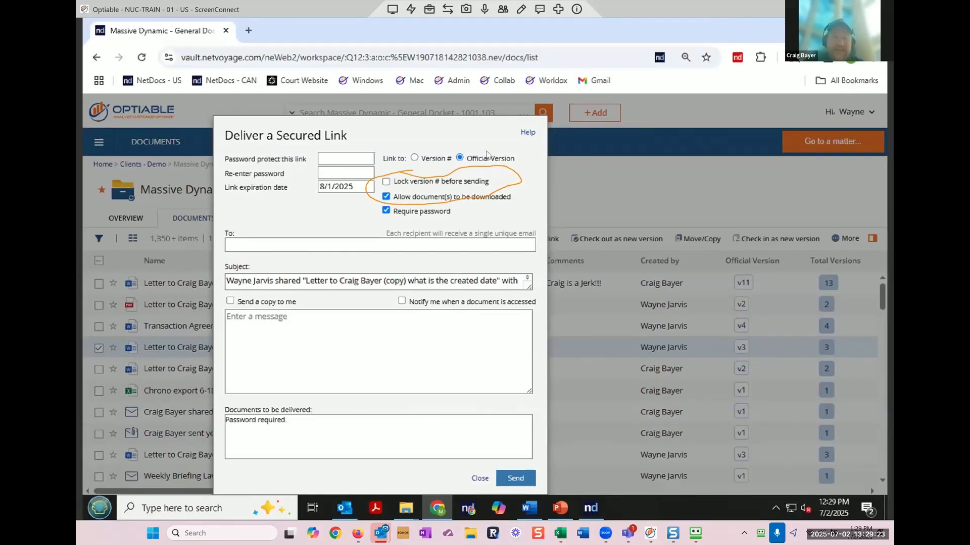
pyautogui.click(414, 158)
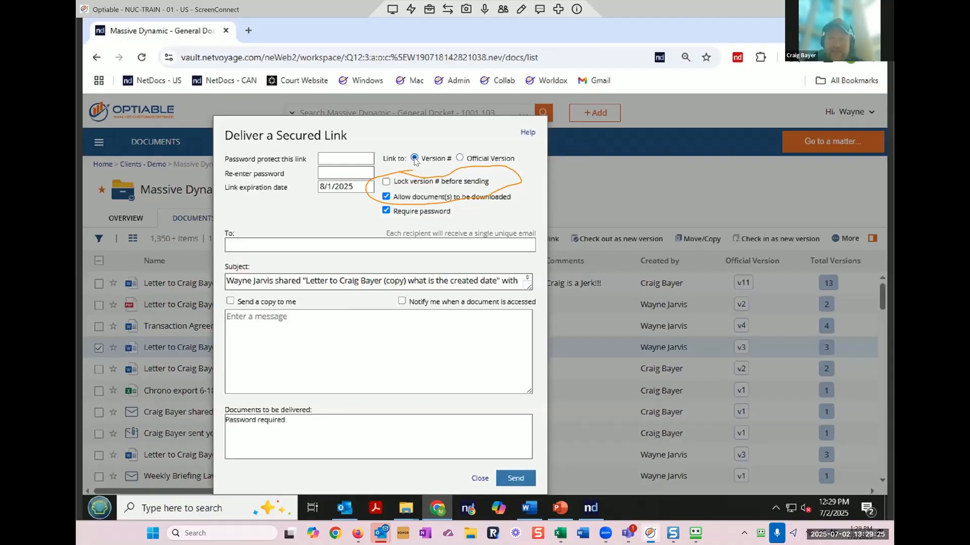
pyautogui.click(387, 182)
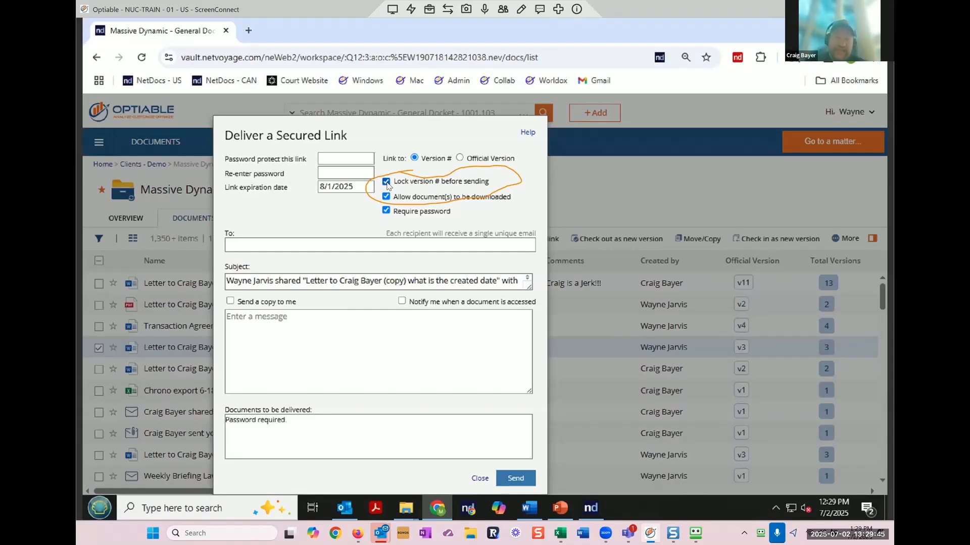
pyautogui.click(479, 478)
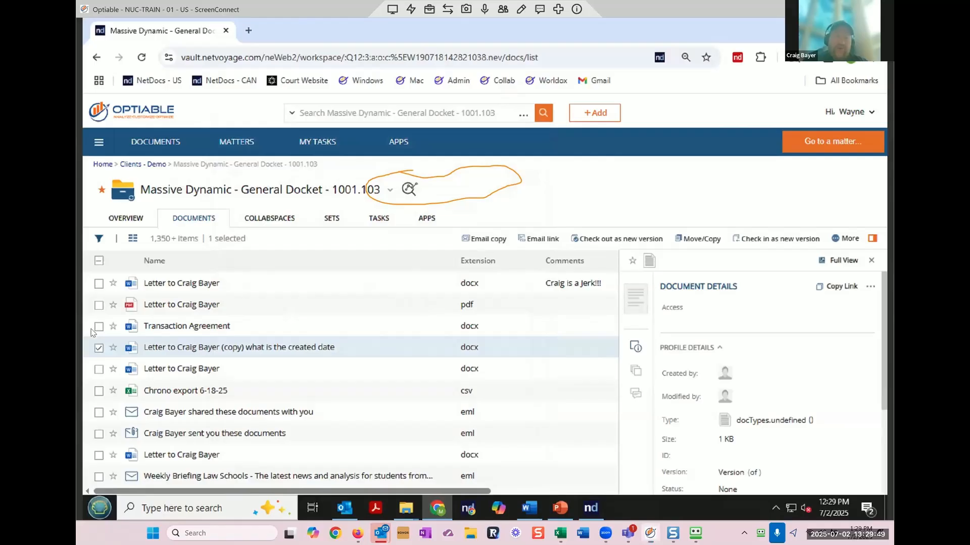
# Step: Revoke link delivery for version 3 of the copied letter from its version history
pyautogui.click(872, 260)
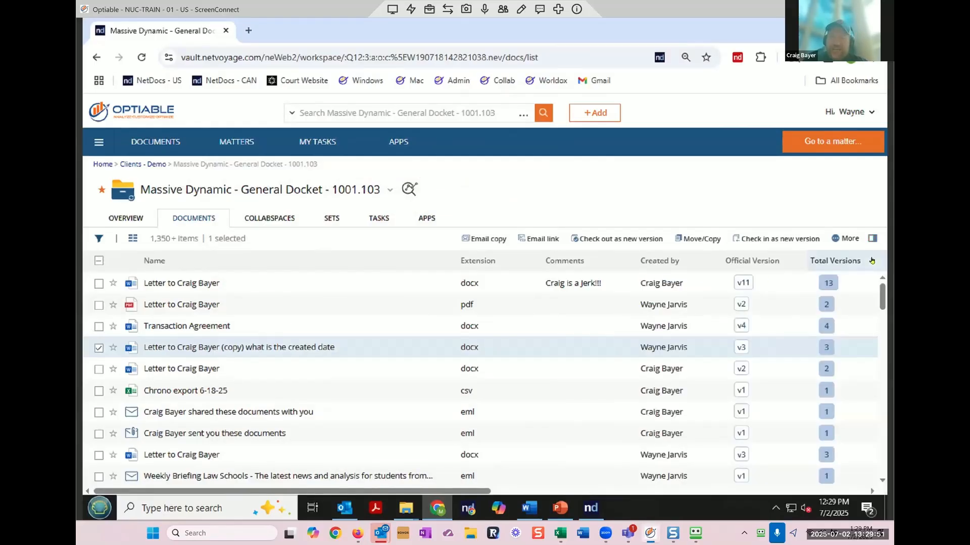
pyautogui.click(741, 347)
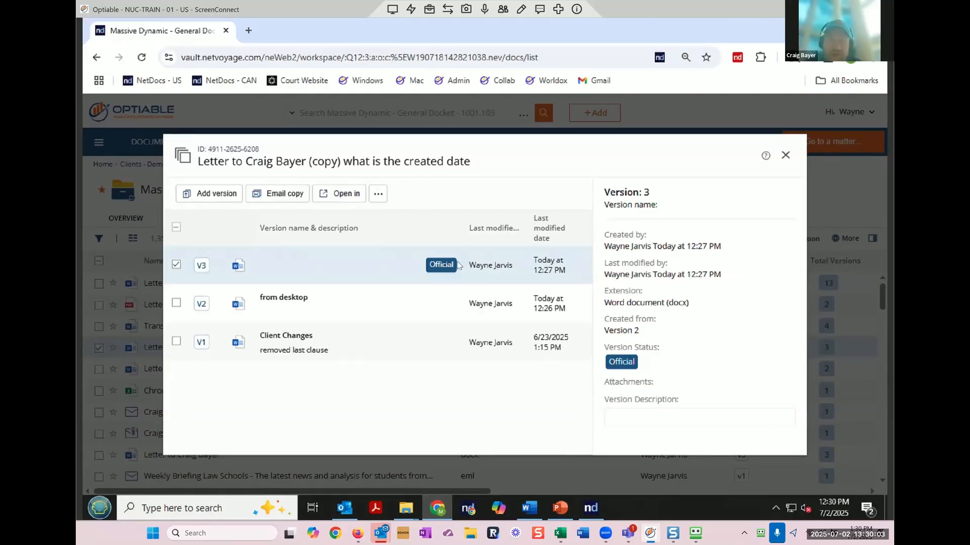
pyautogui.click(381, 195)
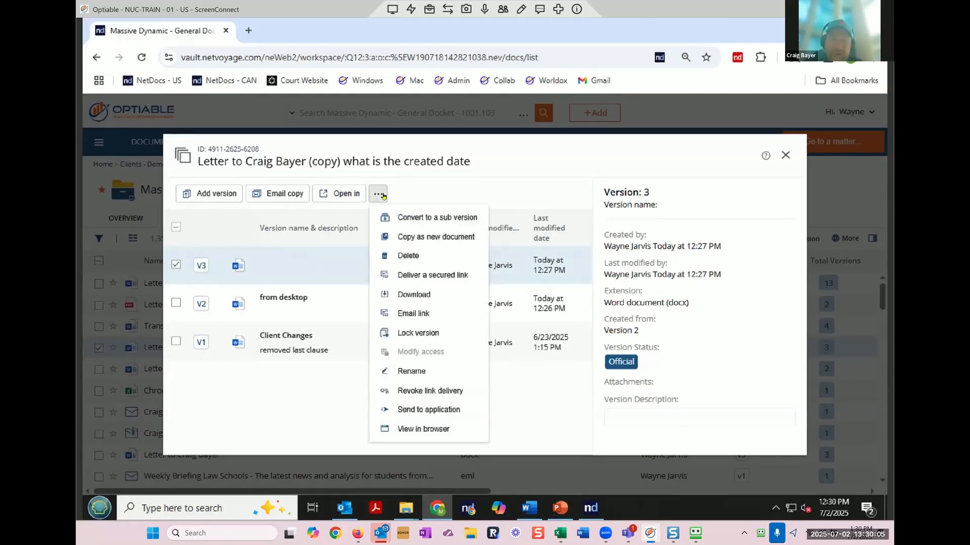
pyautogui.click(471, 397)
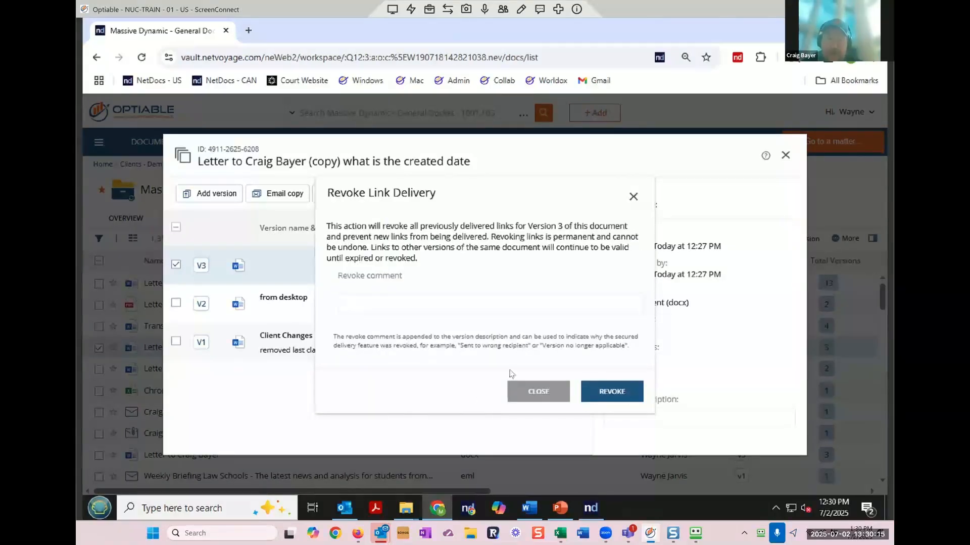
pyautogui.click(612, 391)
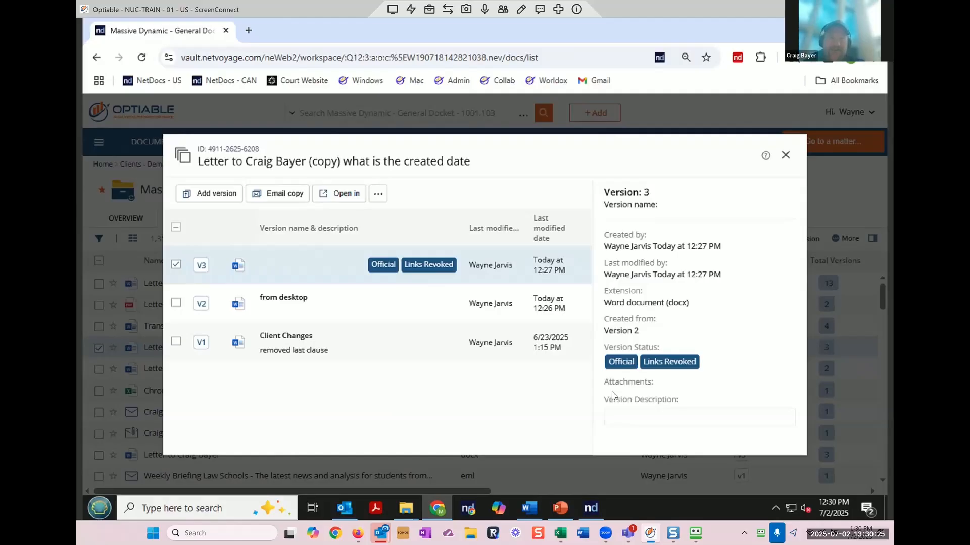
# Step: Recheck version 3's actions for revoke availability, then close the versions window
pyautogui.click(376, 201)
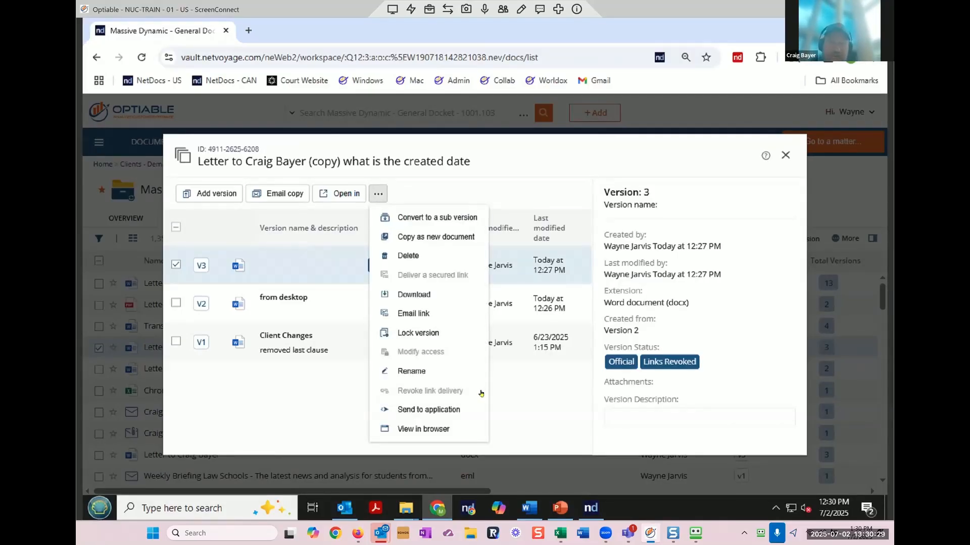
pyautogui.moveTo(475, 399)
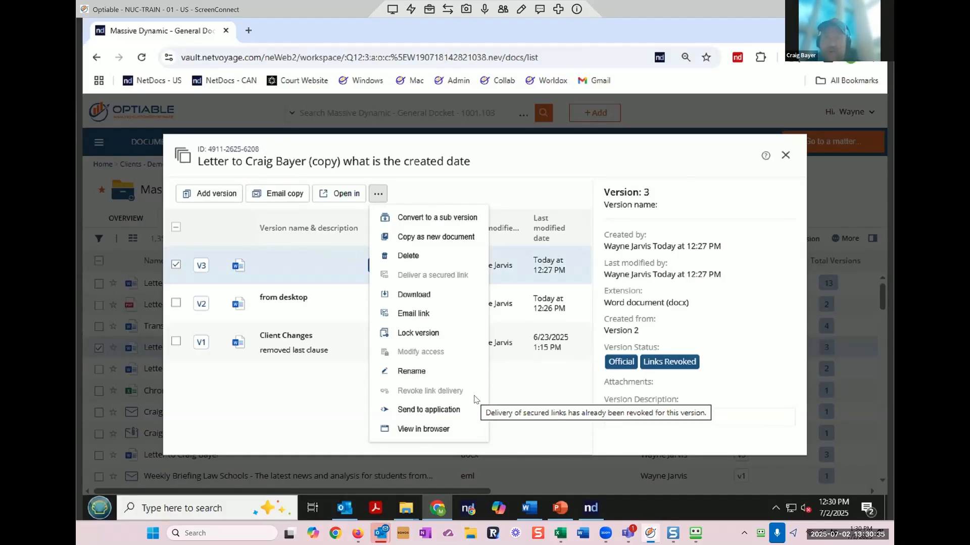
pyautogui.click(785, 156)
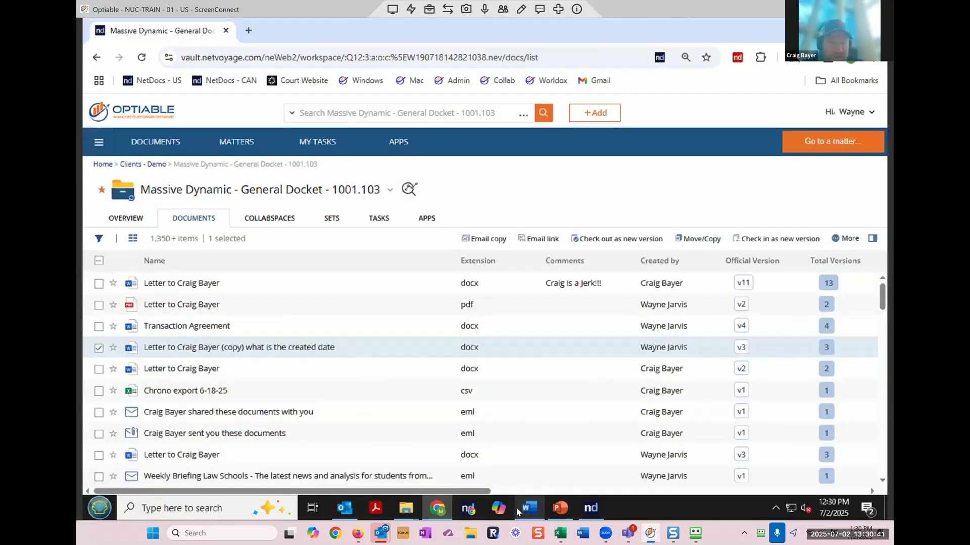
# Step: Open the first letter by copying its locked version 11 into a new editable version 13
pyautogui.click(539, 517)
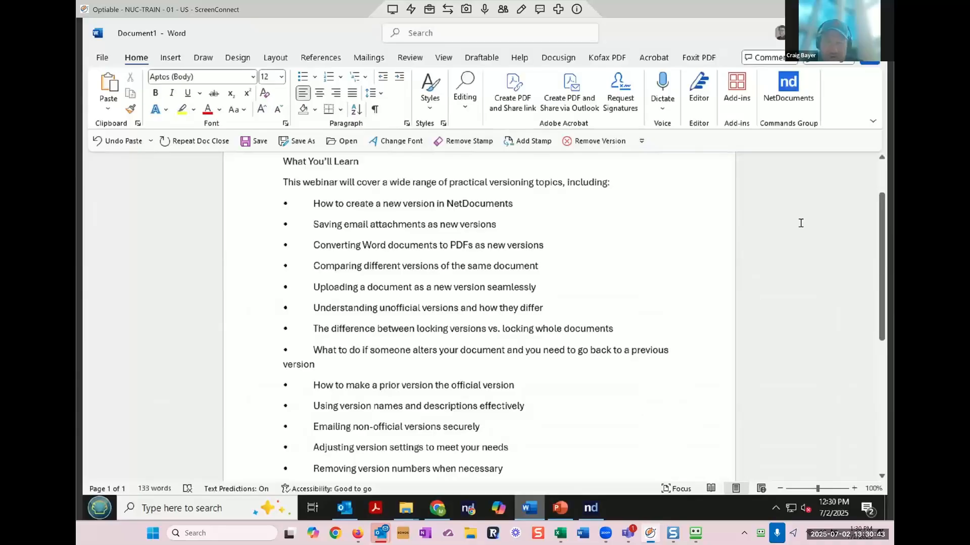
pyautogui.click(814, 32)
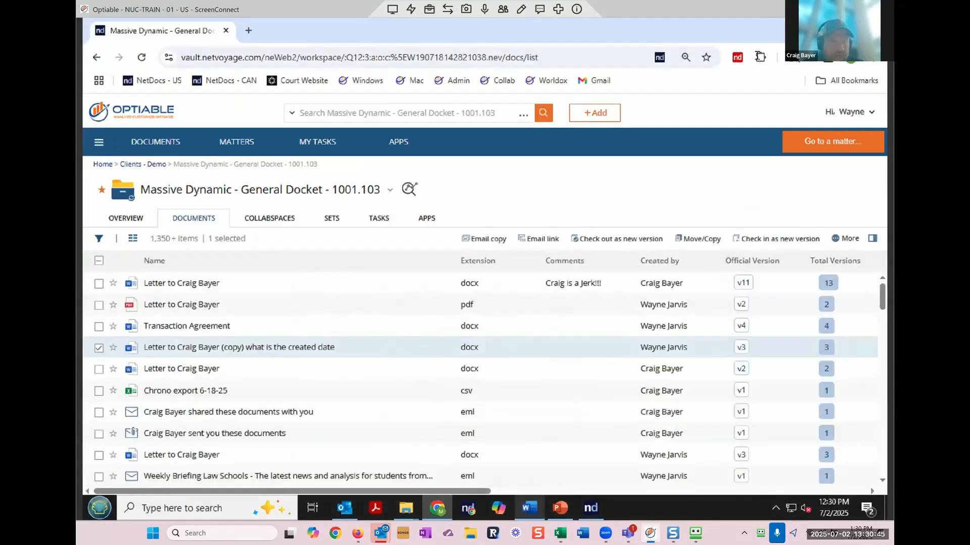
pyautogui.doubleClick(176, 289)
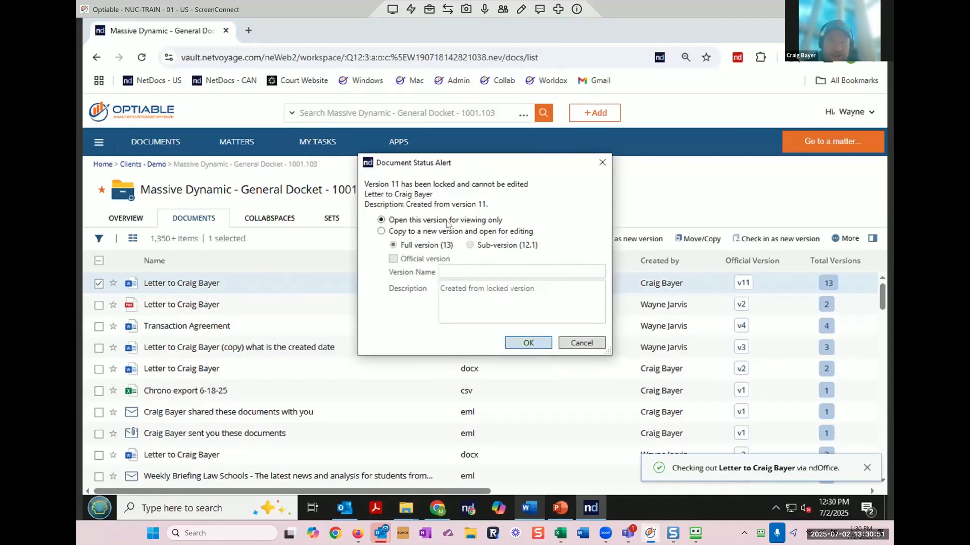
pyautogui.click(437, 231)
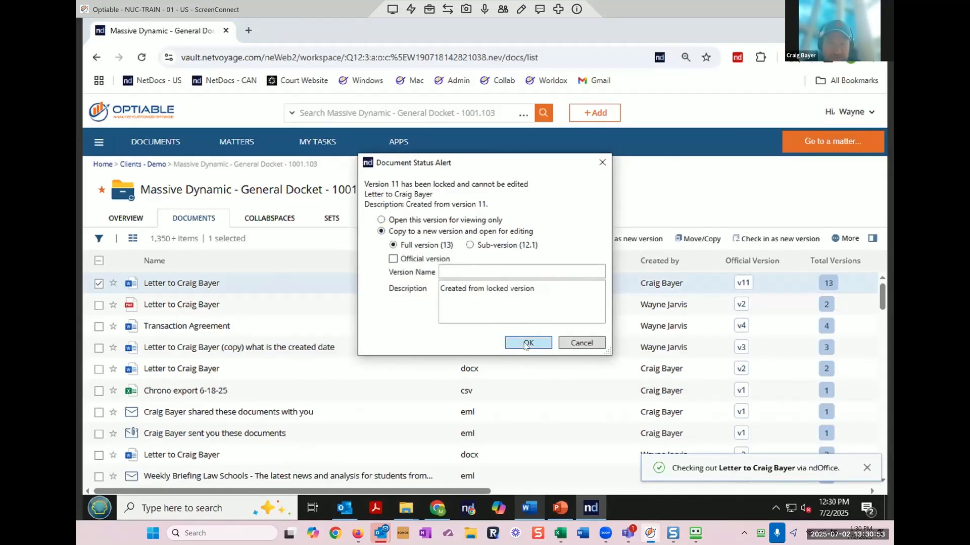
pyautogui.click(527, 344)
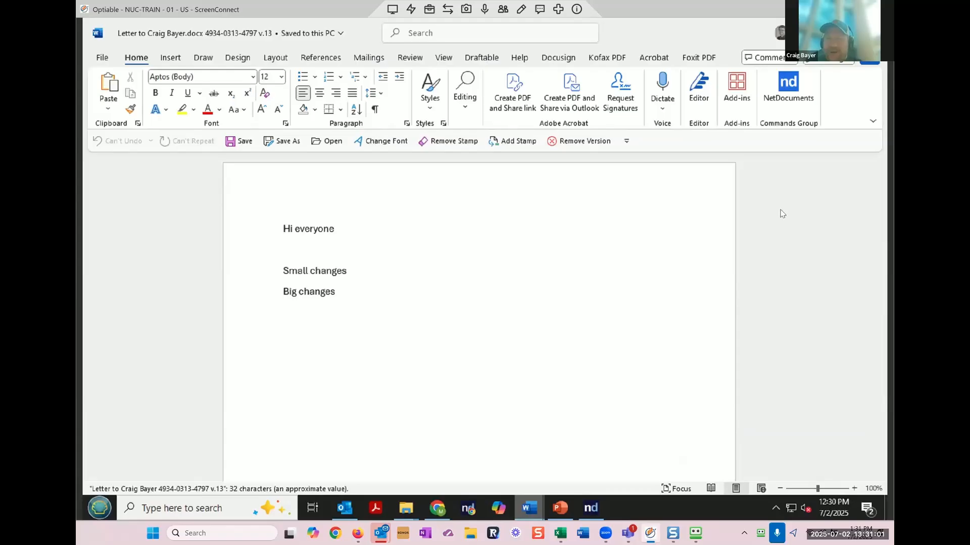
# Step: In ND Compare, load the letter's version 3 'Client Changes' and swap it to be the original
pyautogui.click(410, 58)
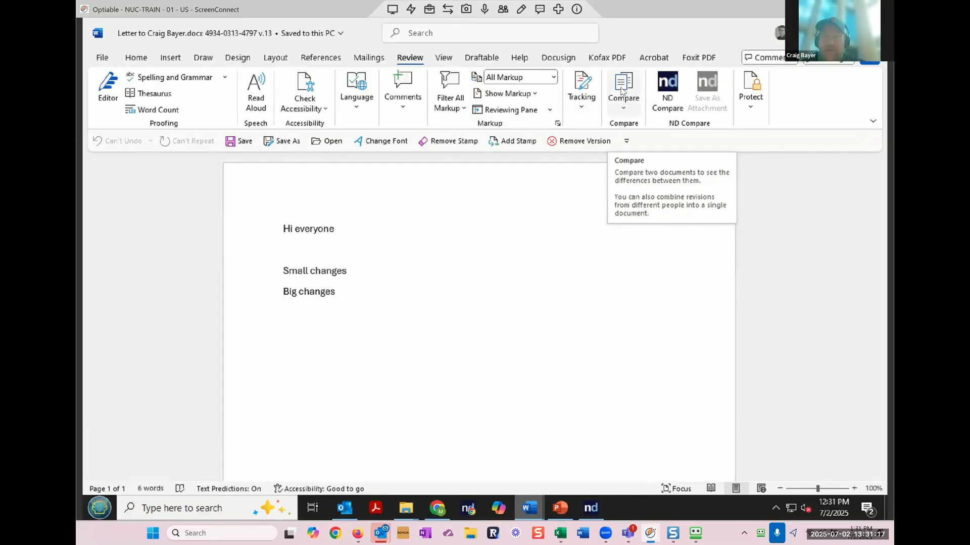
pyautogui.click(669, 89)
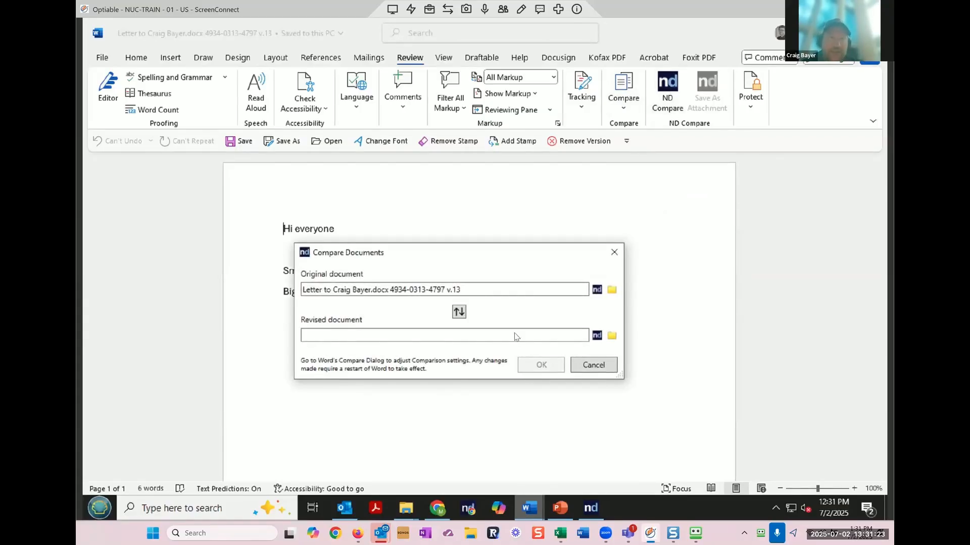
pyautogui.click(597, 336)
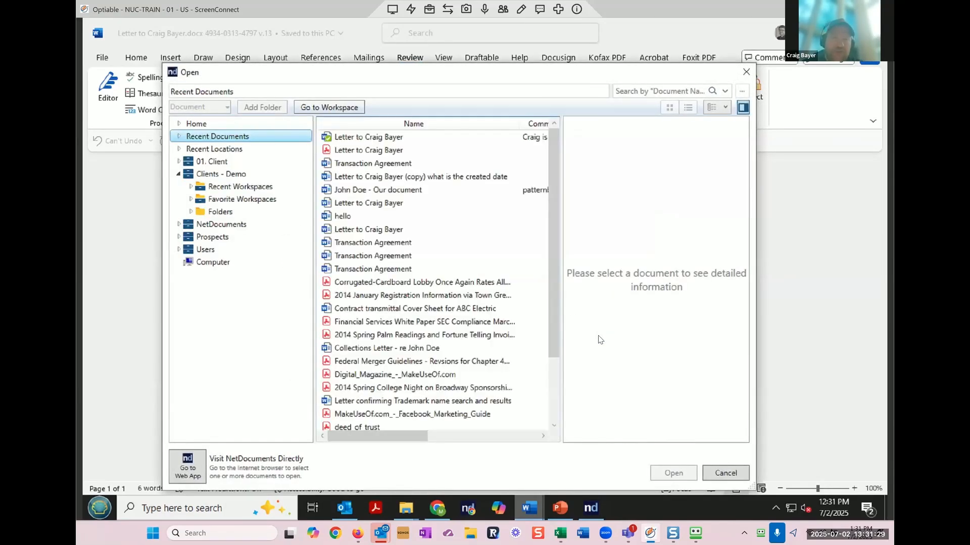
pyautogui.click(360, 138)
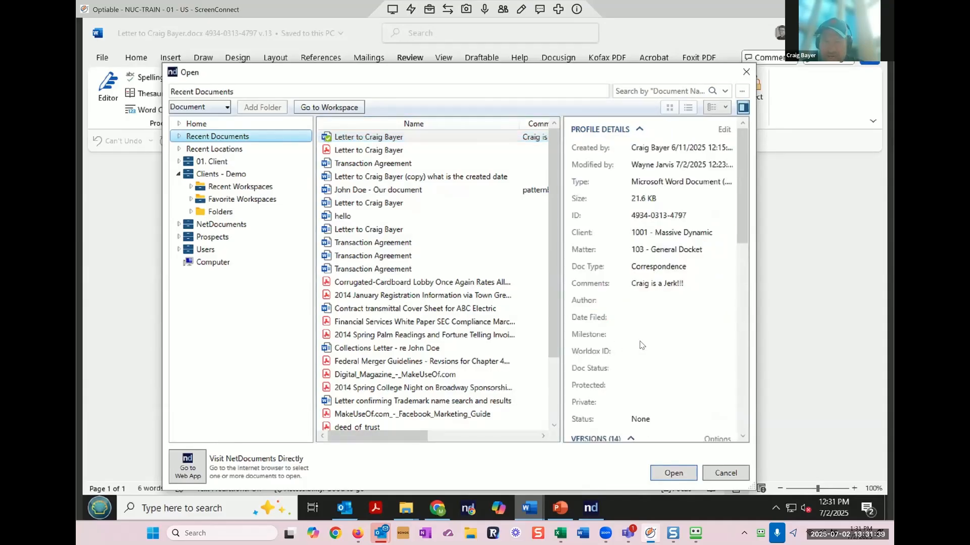
pyautogui.scroll(-10, 577, 357)
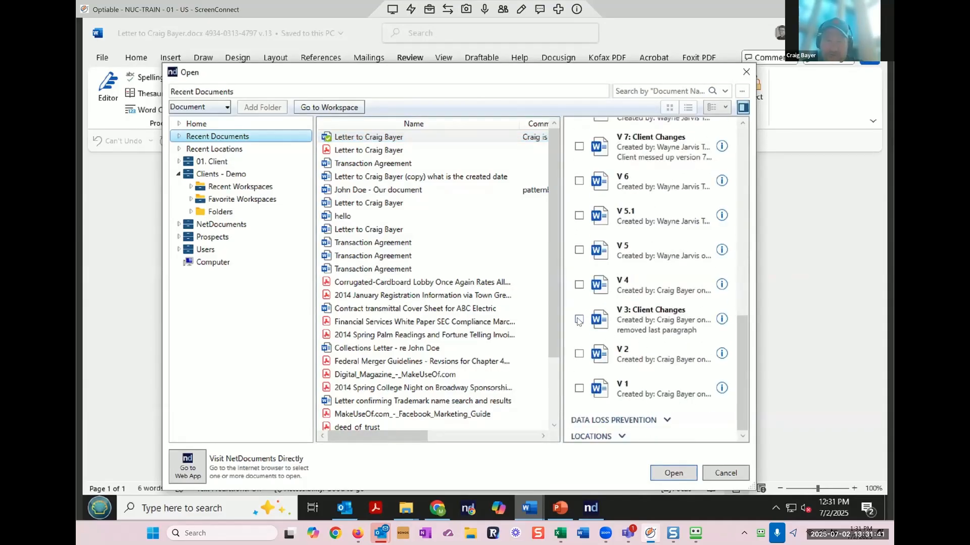
pyautogui.click(578, 320)
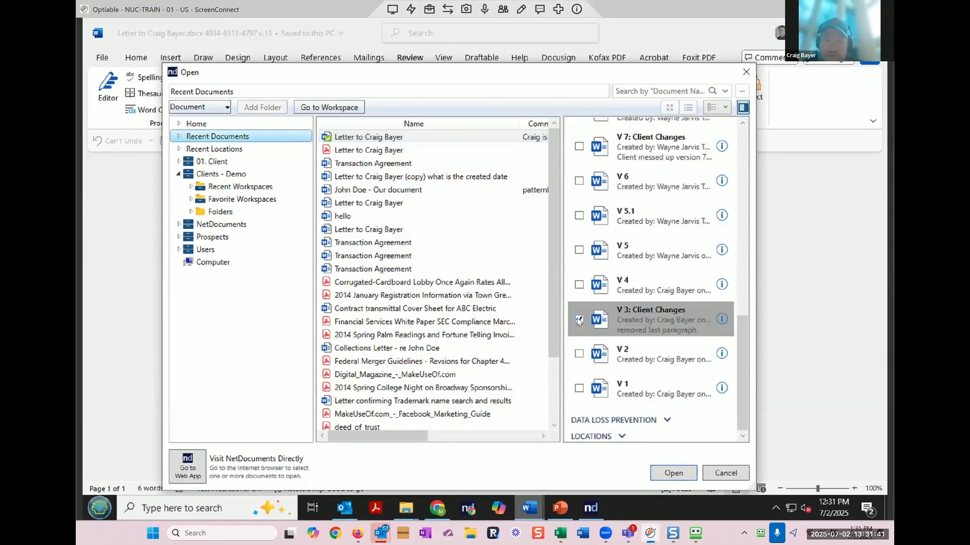
pyautogui.click(673, 474)
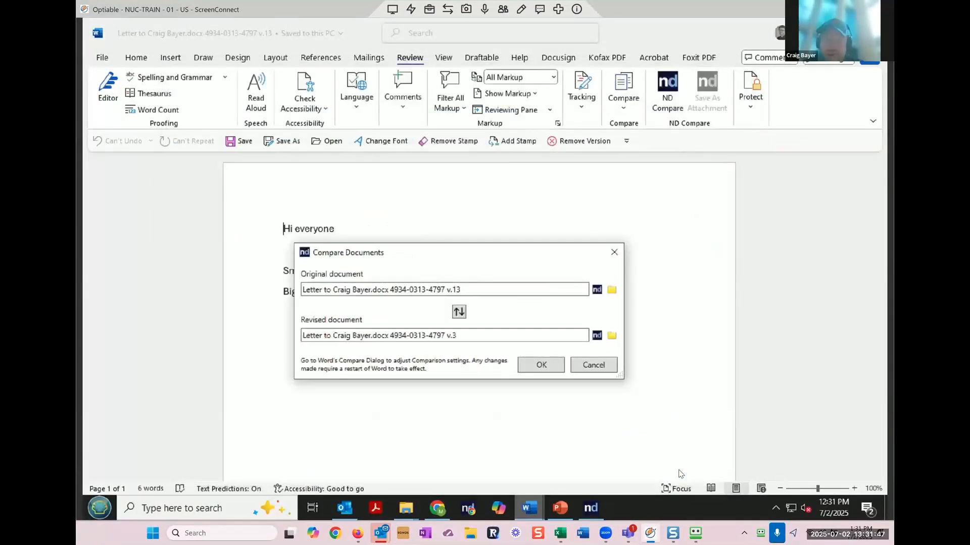
pyautogui.click(460, 312)
# Step: Run the version 3 vs 13 comparison and save it as the ndOffice Comparison attachment
pyautogui.click(552, 368)
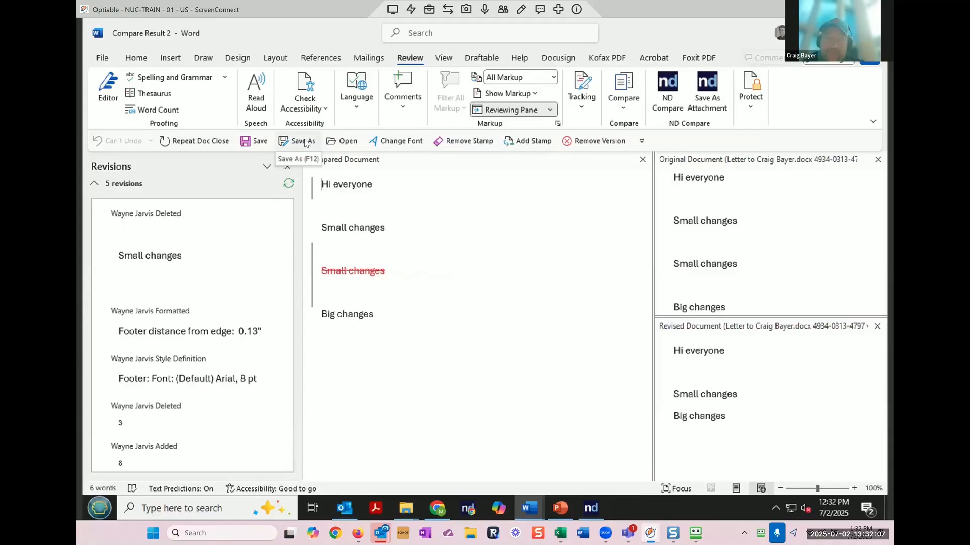
pyautogui.click(705, 87)
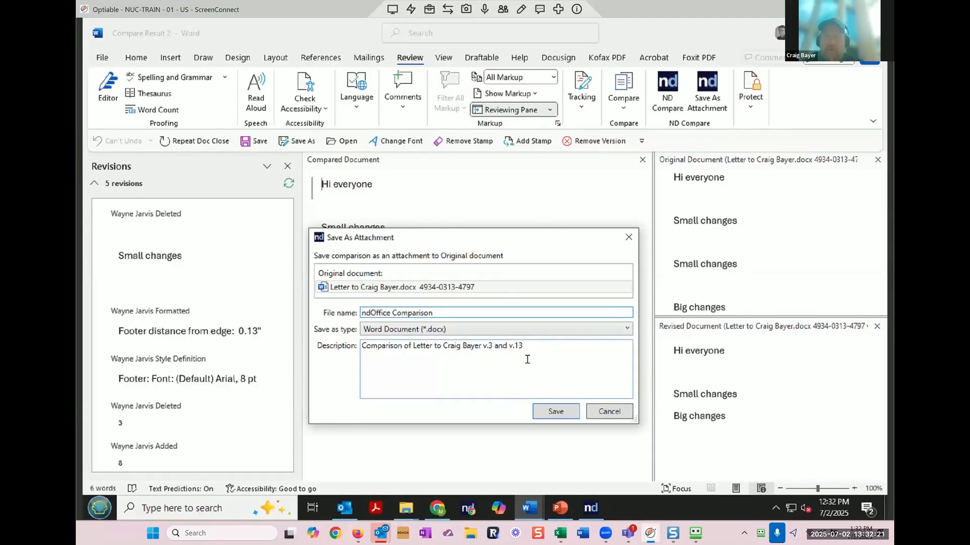
pyautogui.click(548, 414)
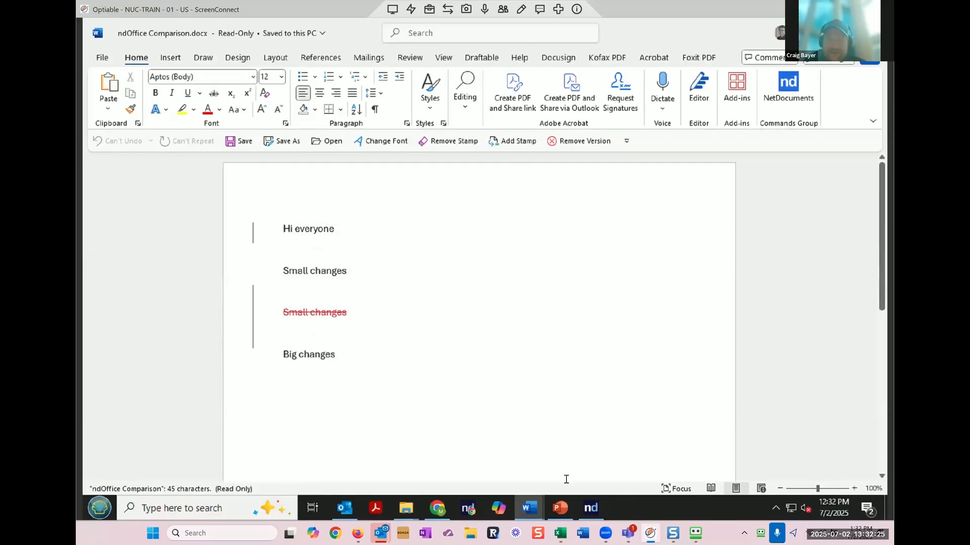
pyautogui.click(438, 507)
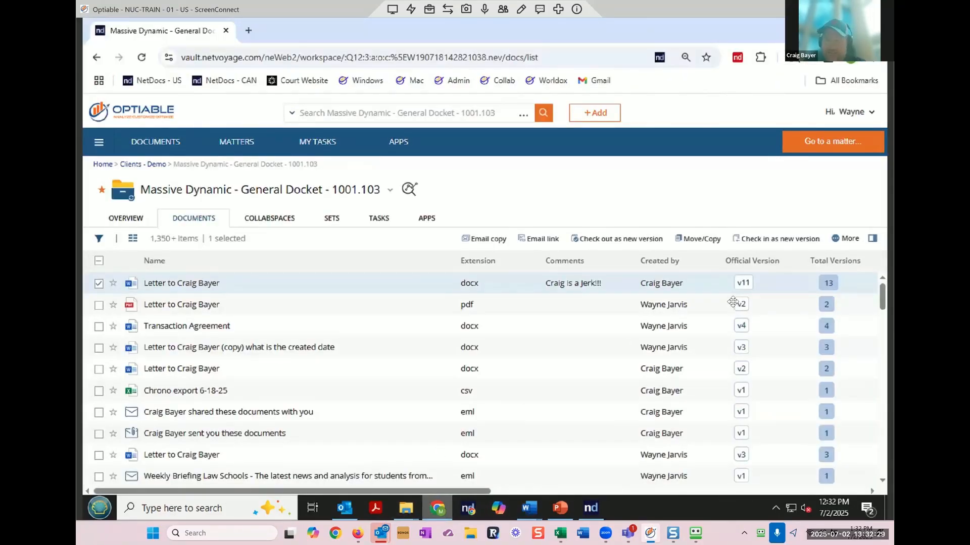
# Step: Refresh the document list and select the letter now showing 14 versions
pyautogui.click(873, 239)
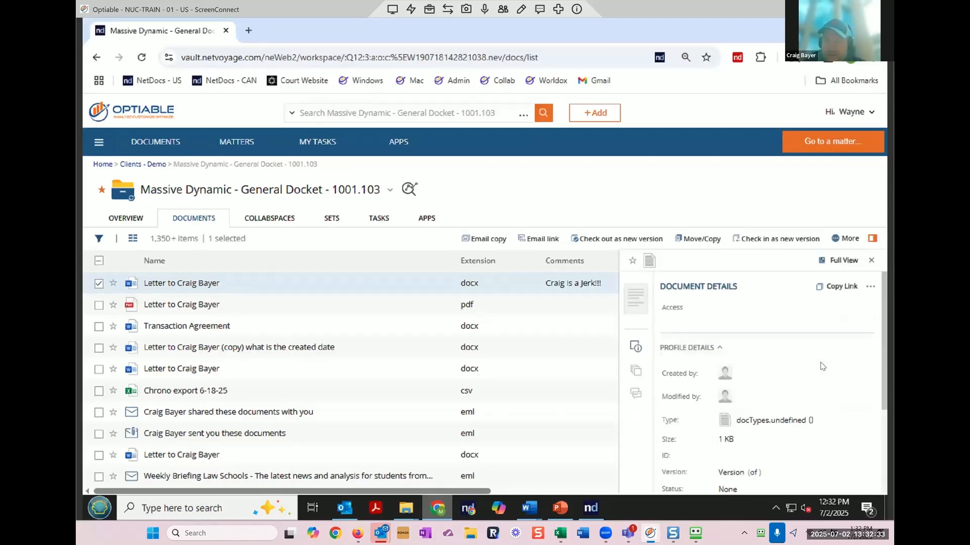
pyautogui.scroll(-3, 822, 364)
pyautogui.click(684, 393)
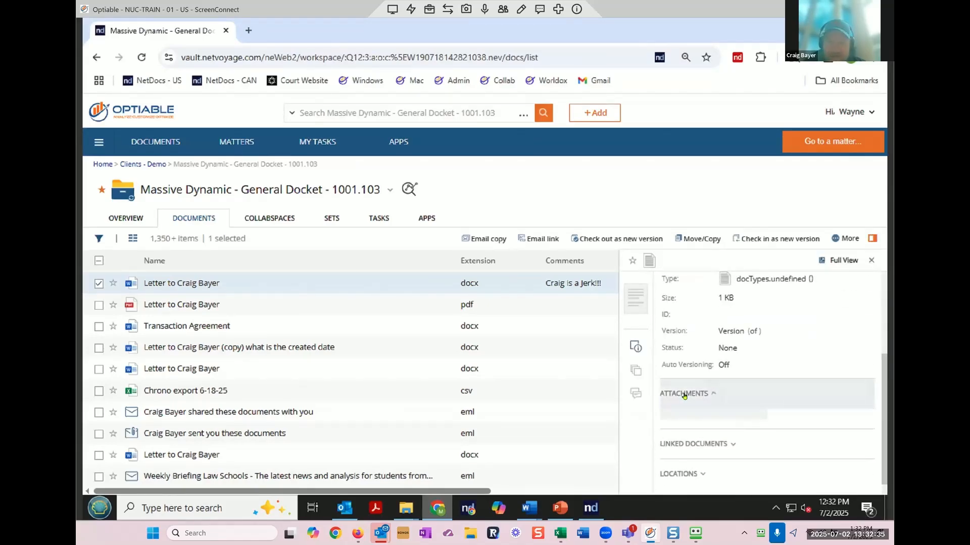
pyautogui.click(99, 286)
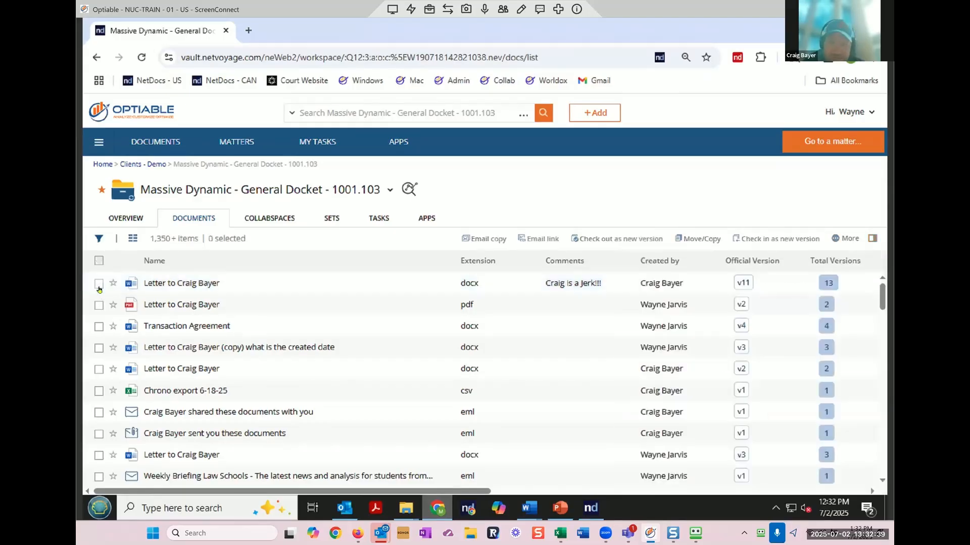
pyautogui.click(99, 285)
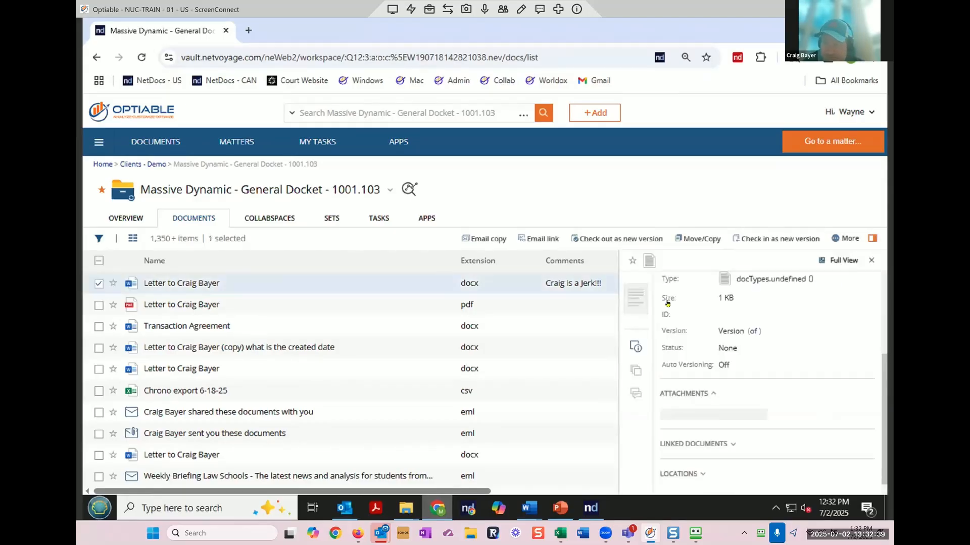
pyautogui.click(142, 58)
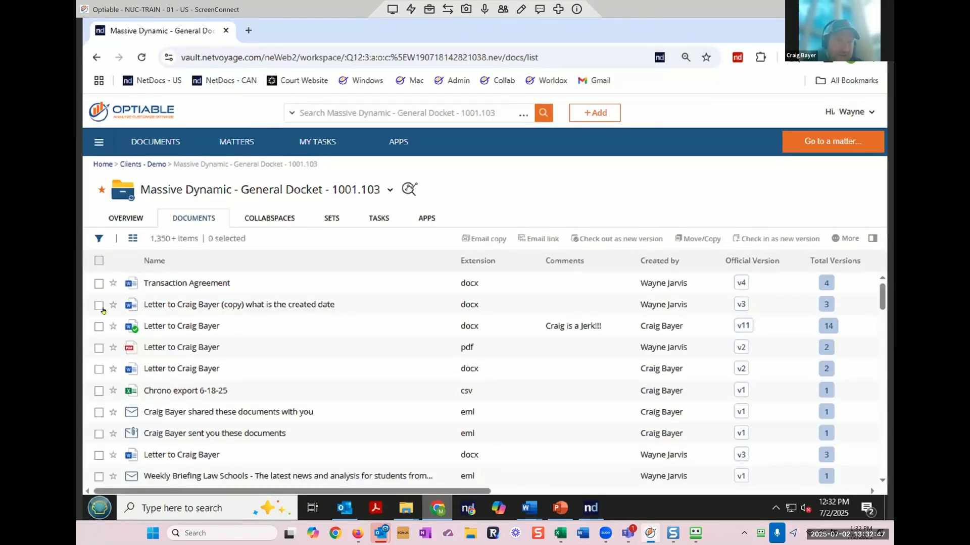
pyautogui.click(99, 326)
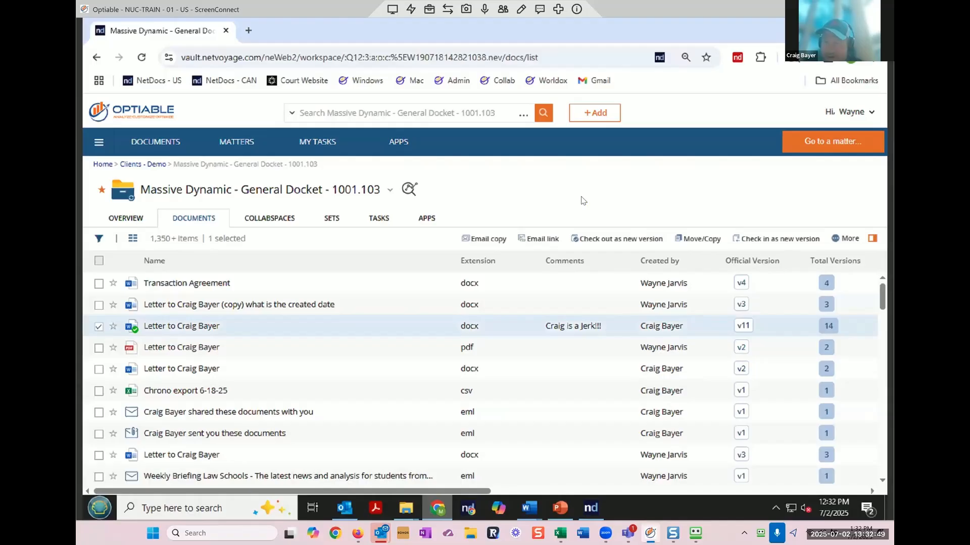
# Step: Email the letter with its ndOffice Comparison attachment, sending anyway despite the open document
pyautogui.click(832, 318)
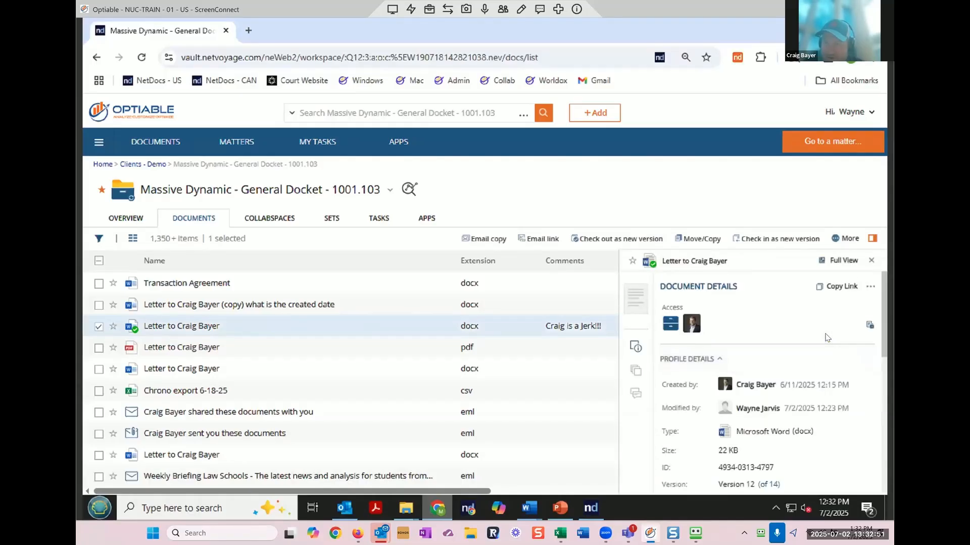
pyautogui.scroll(-5, 826, 337)
pyautogui.click(778, 393)
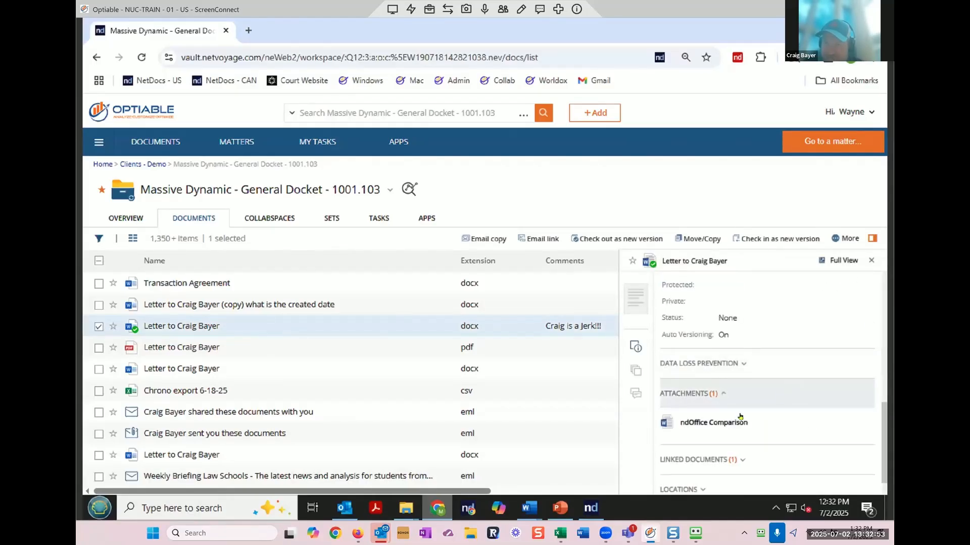
pyautogui.click(711, 424)
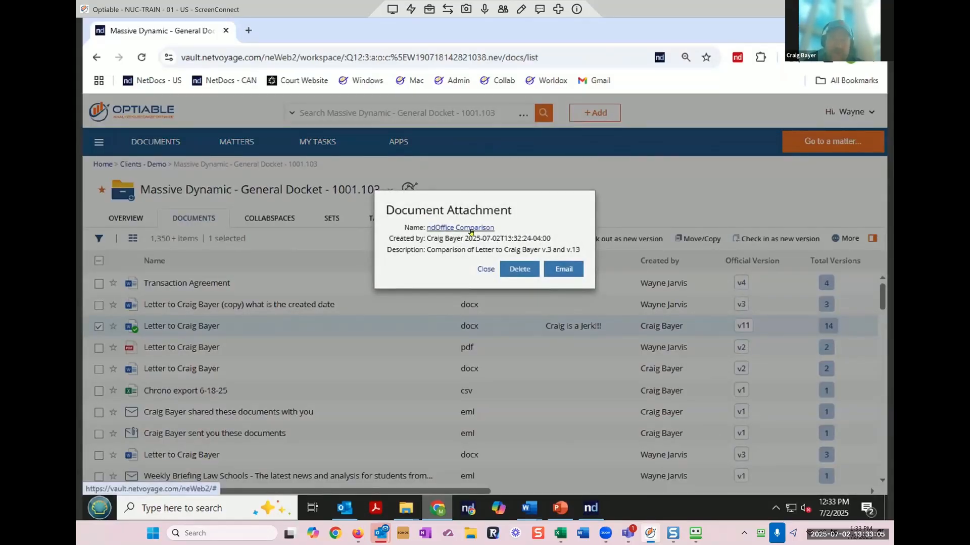
pyautogui.click(576, 270)
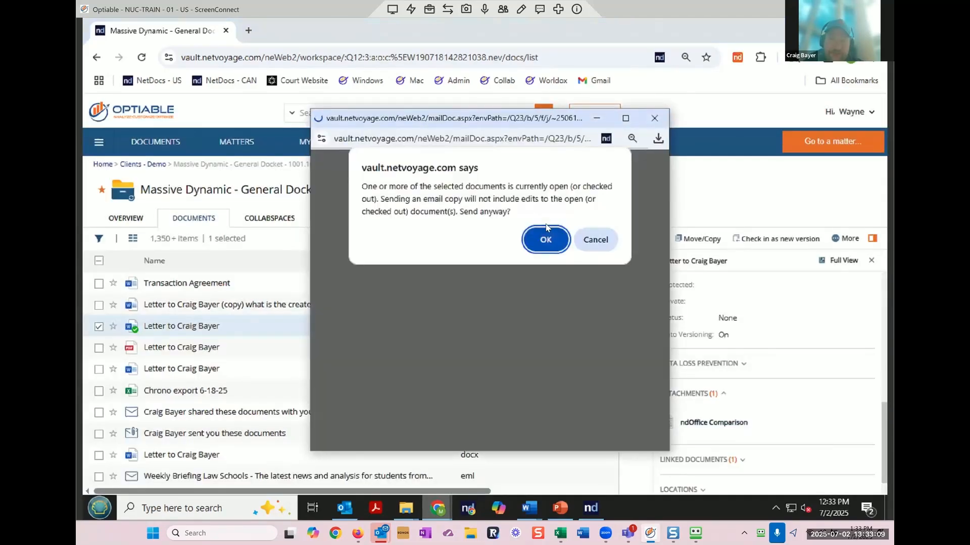
pyautogui.click(547, 239)
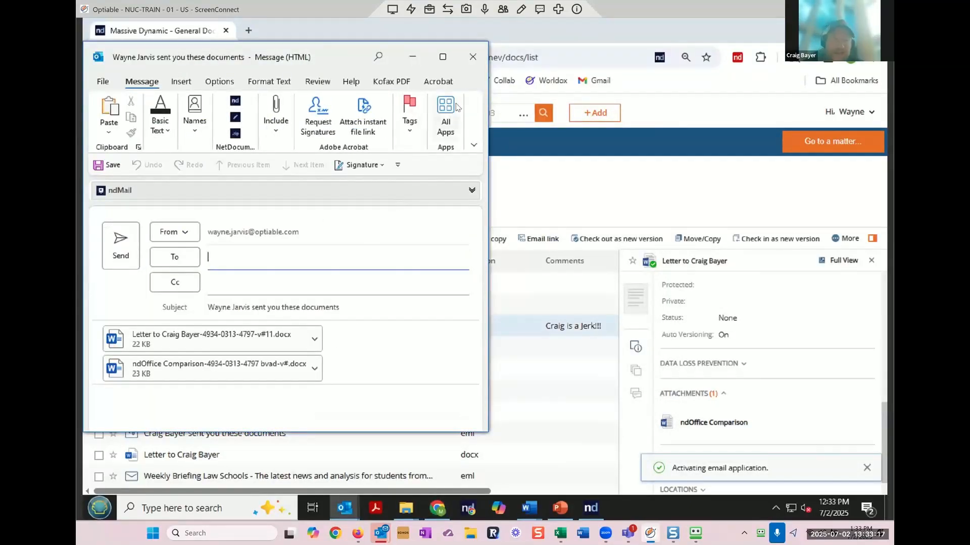
# Step: Maximize the new Outlook message and review the letter and ndOffice Comparison attachment names
pyautogui.click(444, 57)
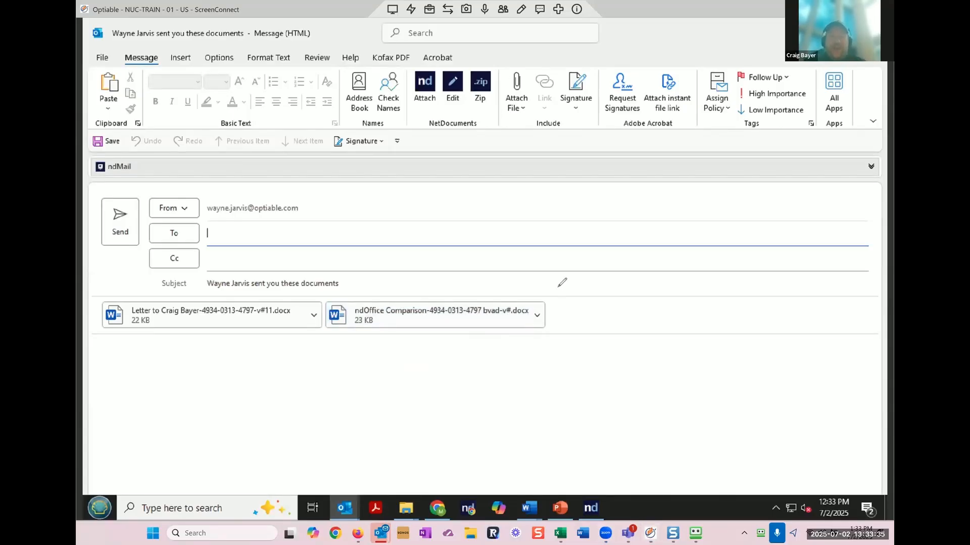
pyautogui.moveTo(303, 298); pyautogui.dragTo(188, 313)
pyautogui.moveTo(252, 336)
pyautogui.mouseDown()
pyautogui.moveTo(316, 311)
pyautogui.moveTo(302, 298)
pyautogui.mouseUp()
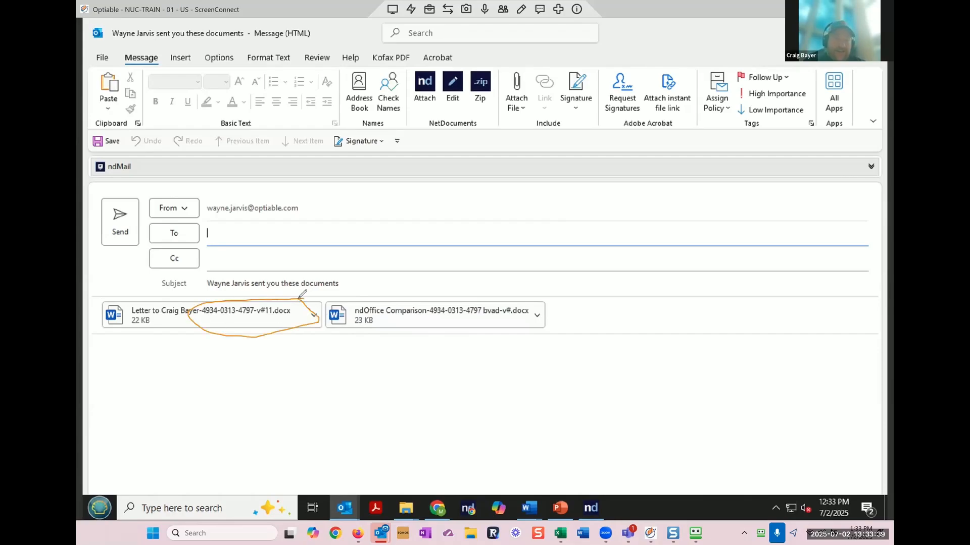
pyautogui.moveTo(546, 283)
pyautogui.mouseDown()
pyautogui.moveTo(431, 316)
pyautogui.moveTo(543, 286)
pyautogui.mouseUp()
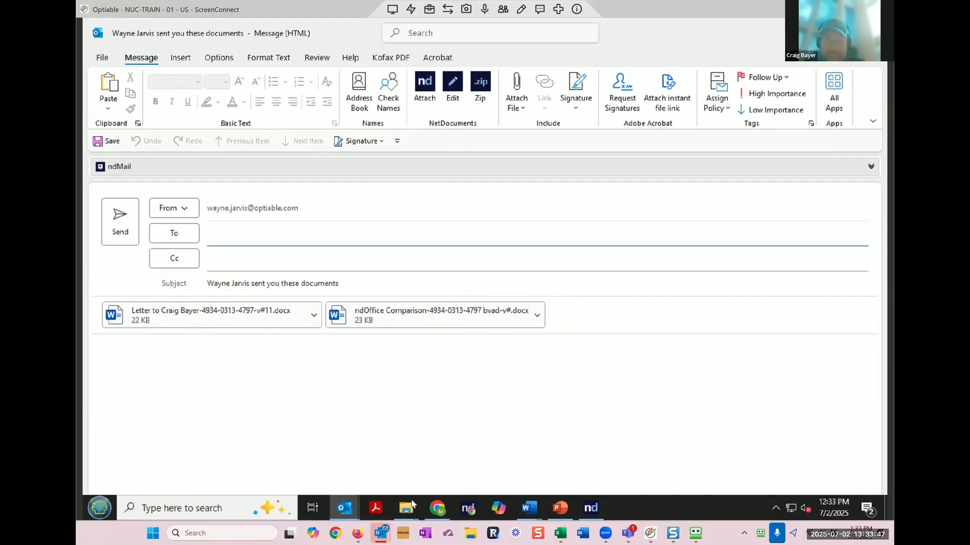
# Step: Open the Clients - Demo cabinet in Admin and view its Outgoing Email naming pattern %n-%i-v#%v
pyautogui.click(434, 508)
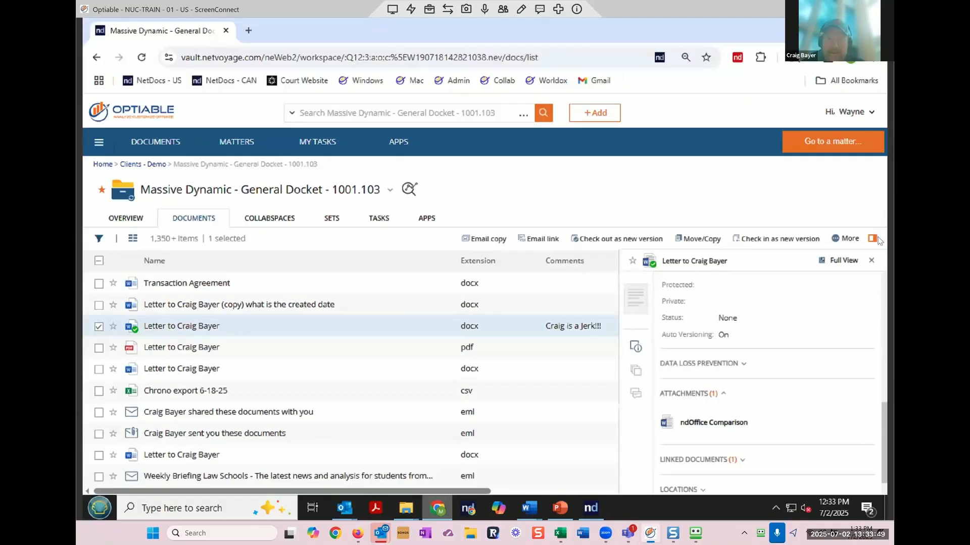
pyautogui.click(853, 114)
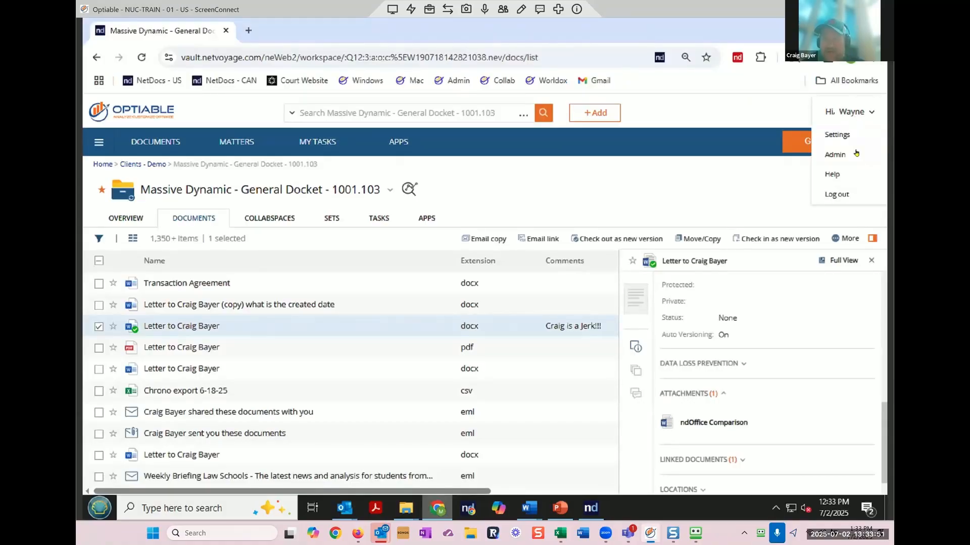
pyautogui.click(855, 153)
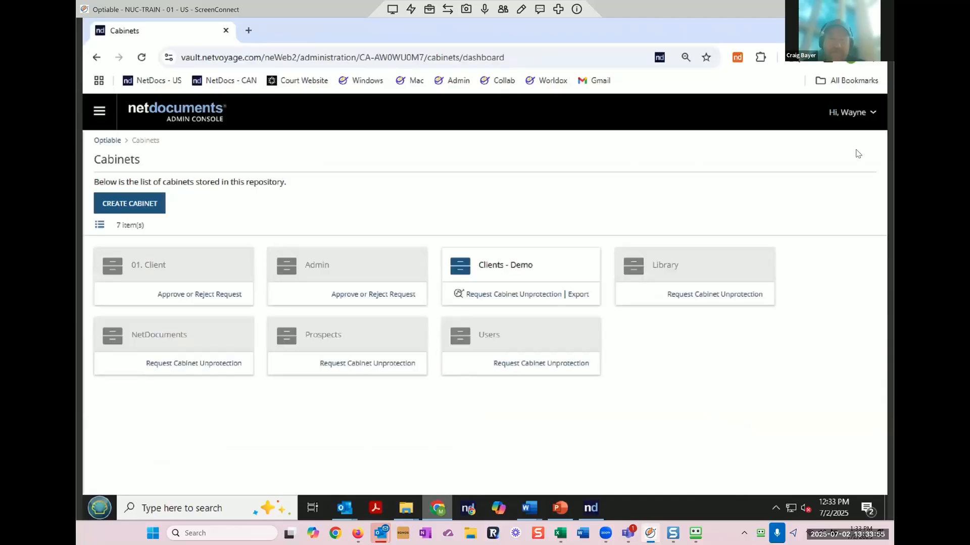
pyautogui.click(482, 266)
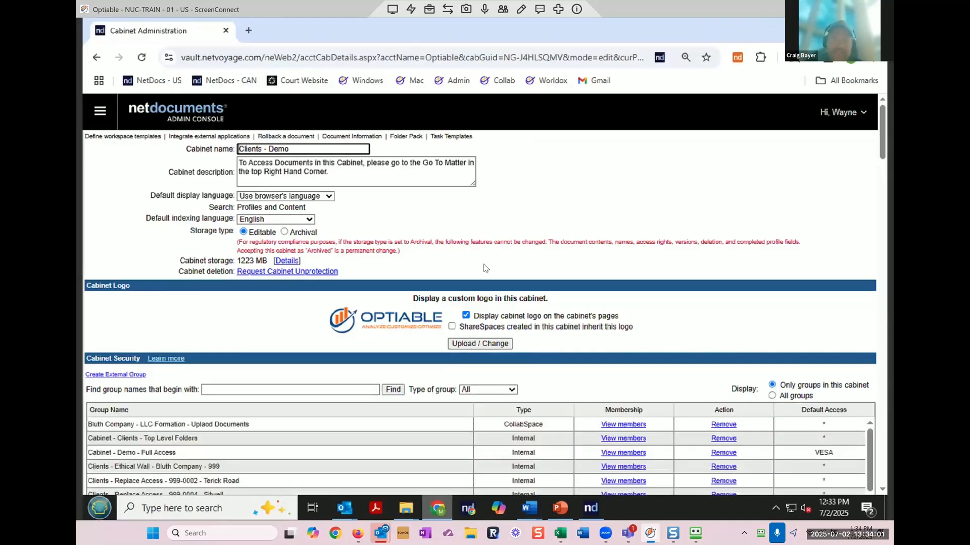
pyautogui.scroll(-15, 483, 267)
pyautogui.scroll(-1, 484, 268)
pyautogui.scroll(-5, 485, 267)
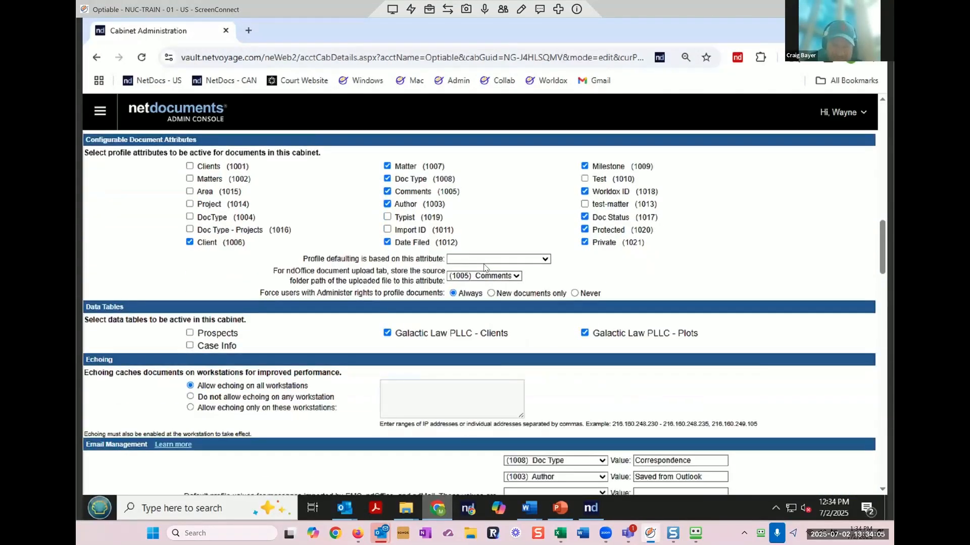
pyautogui.scroll(-4, 483, 268)
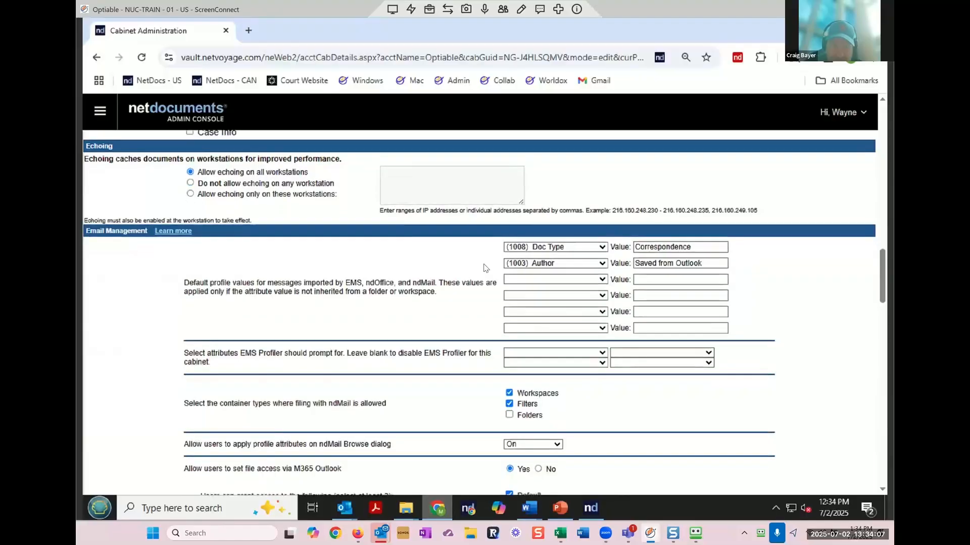
pyautogui.scroll(-4, 483, 267)
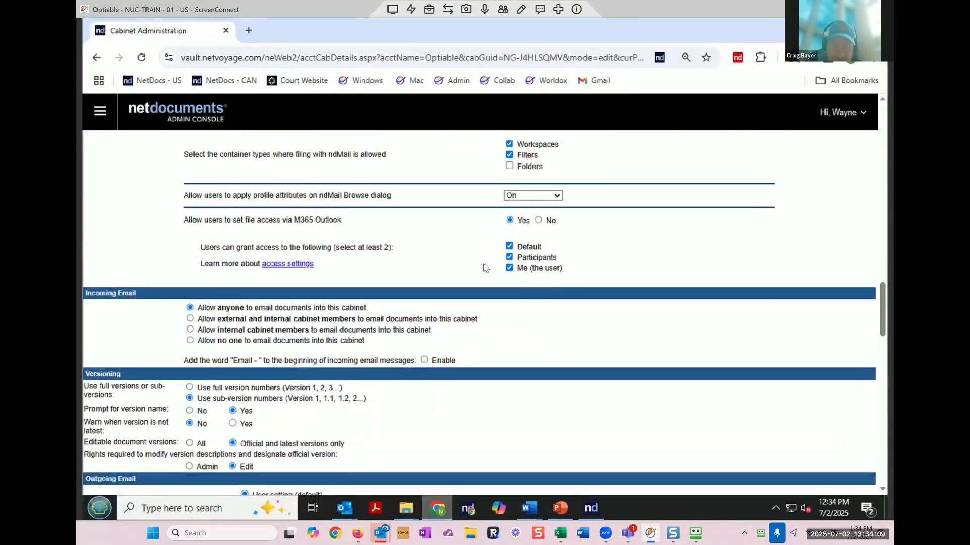
pyautogui.scroll(-3, 484, 268)
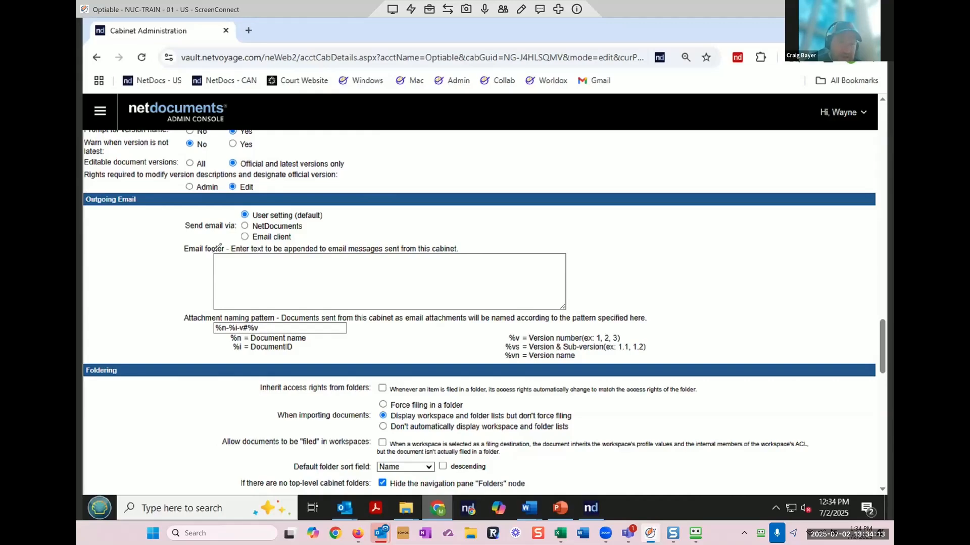
pyautogui.moveTo(357, 312)
pyautogui.mouseDown()
pyautogui.moveTo(323, 303)
pyautogui.moveTo(169, 316)
pyautogui.moveTo(314, 367)
pyautogui.moveTo(611, 369)
pyautogui.moveTo(682, 293)
pyautogui.moveTo(289, 309)
pyautogui.mouseUp()
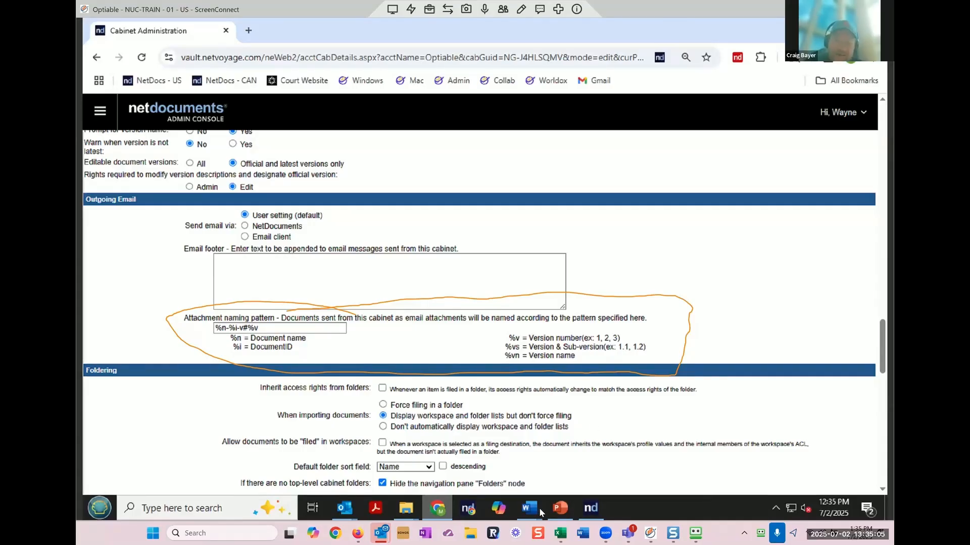
# Step: In ndMail Edit, strip the document ID and version from the first attachment's name, keeping .docx
pyautogui.moveTo(350, 506)
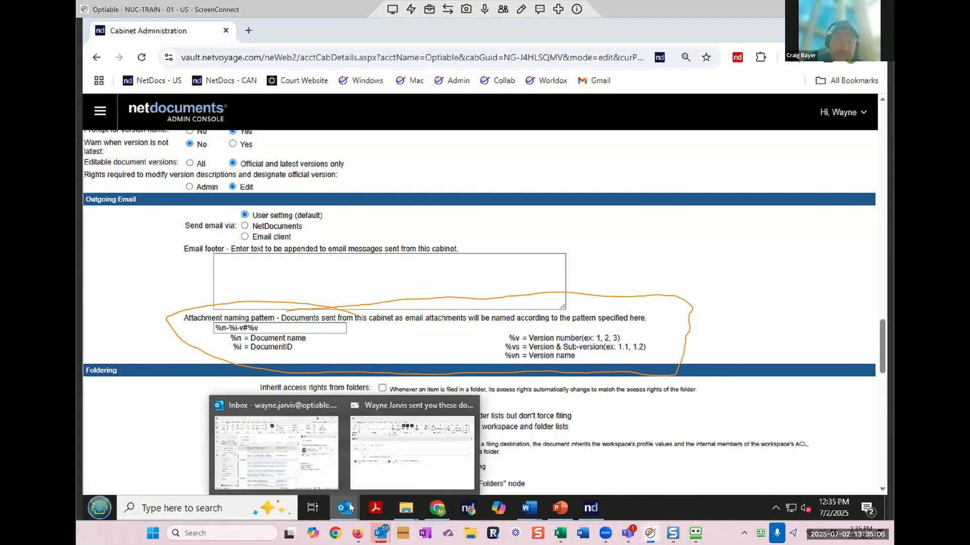
pyautogui.click(394, 461)
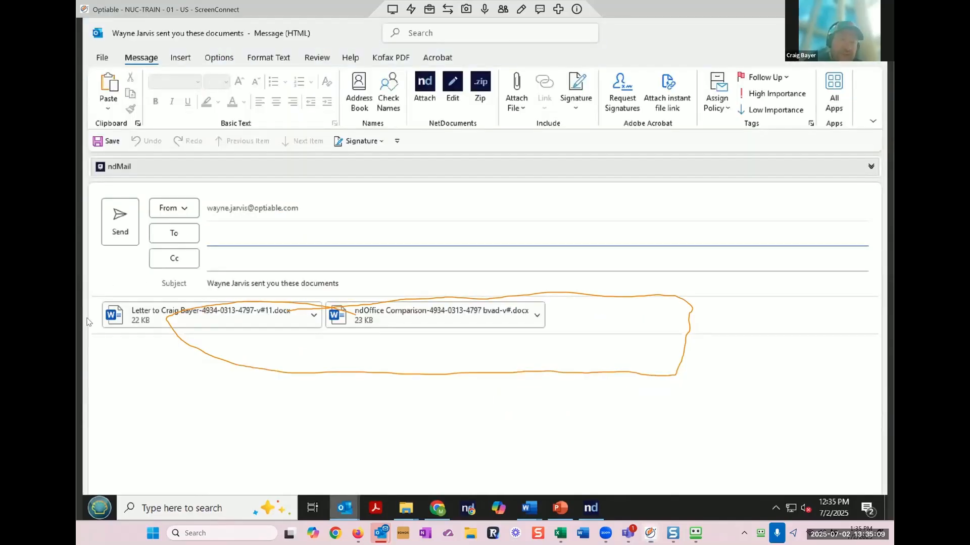
pyautogui.click(457, 78)
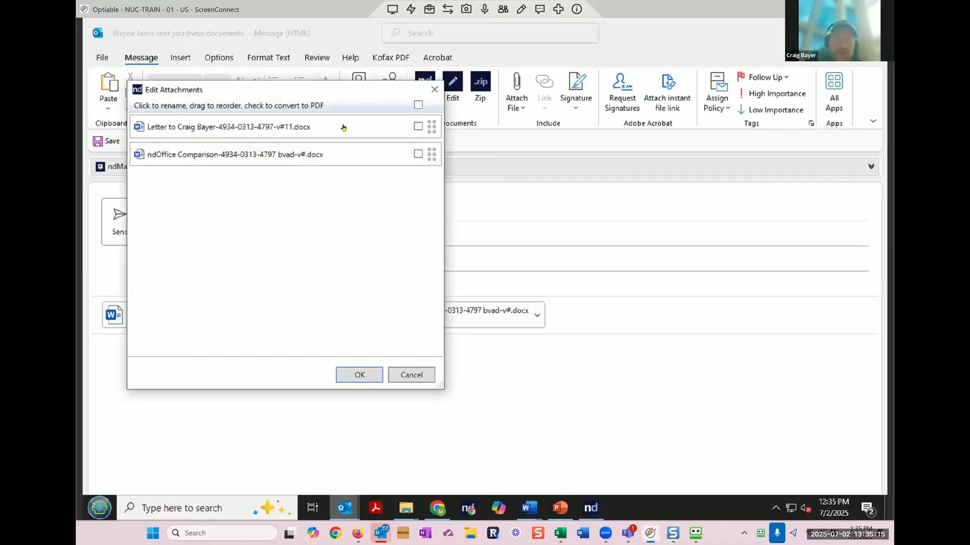
pyautogui.click(344, 124)
pyautogui.moveTo(340, 125); pyautogui.dragTo(219, 130)
pyautogui.press('BackSpace')
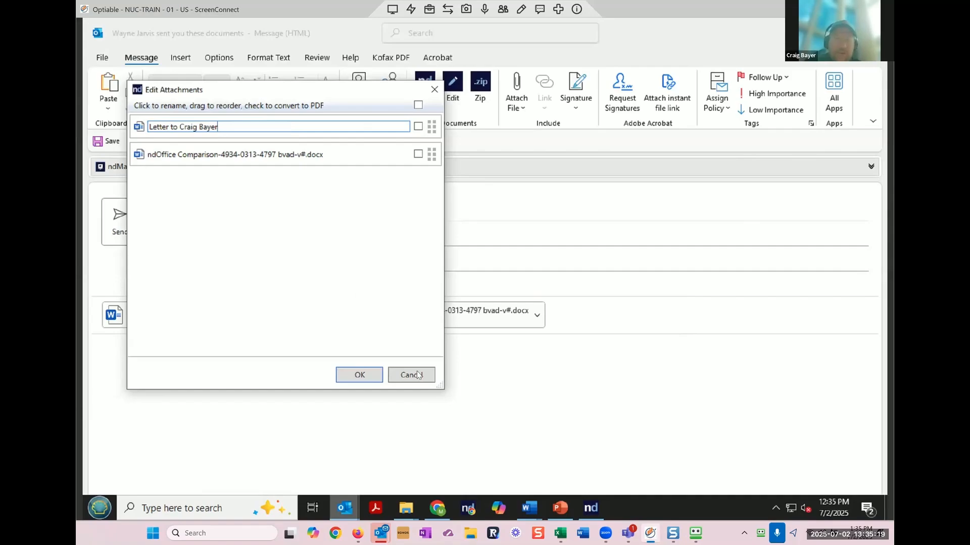
pyautogui.press('Return')
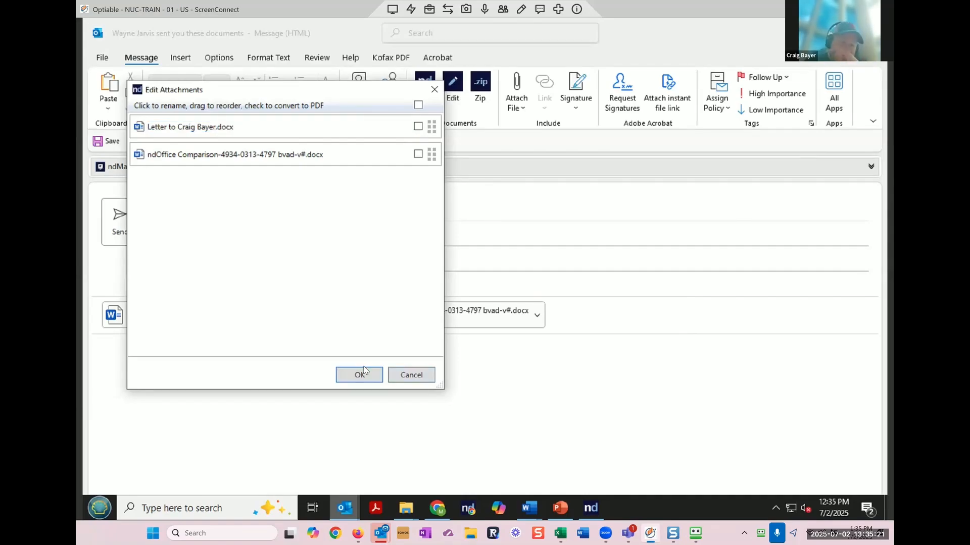
pyautogui.click(359, 375)
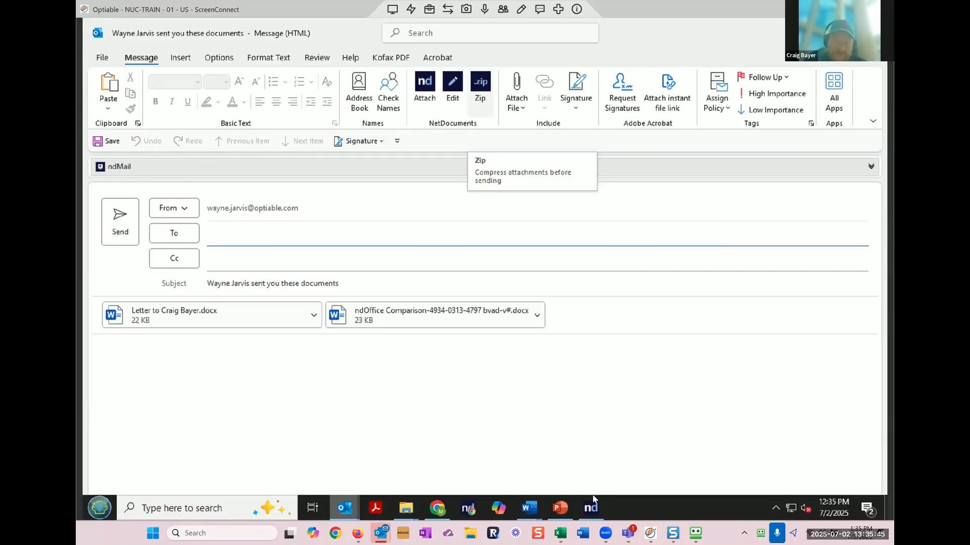
# Step: Return to the Massive Dynamic - General Docket - 1001.103 workspace and select Transaction Agreement
pyautogui.click(438, 508)
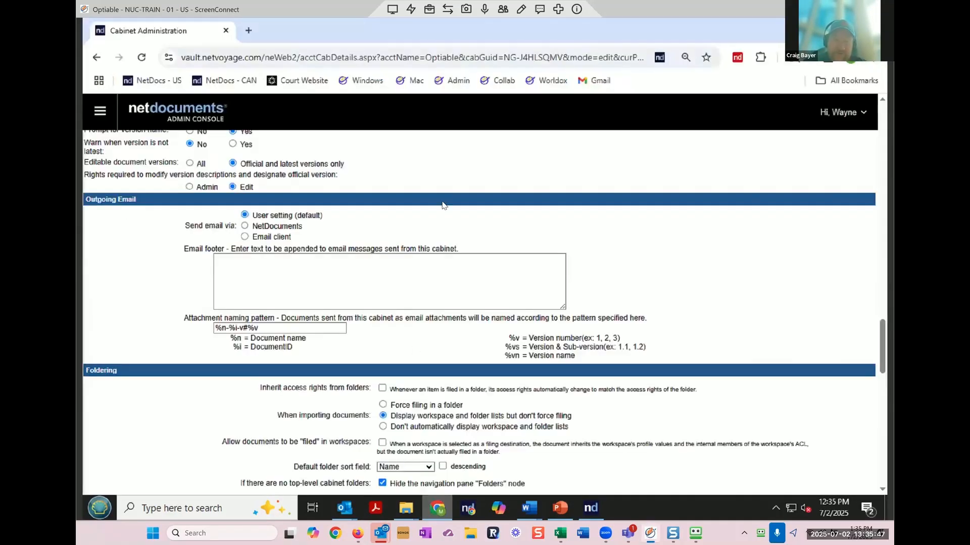
pyautogui.click(842, 113)
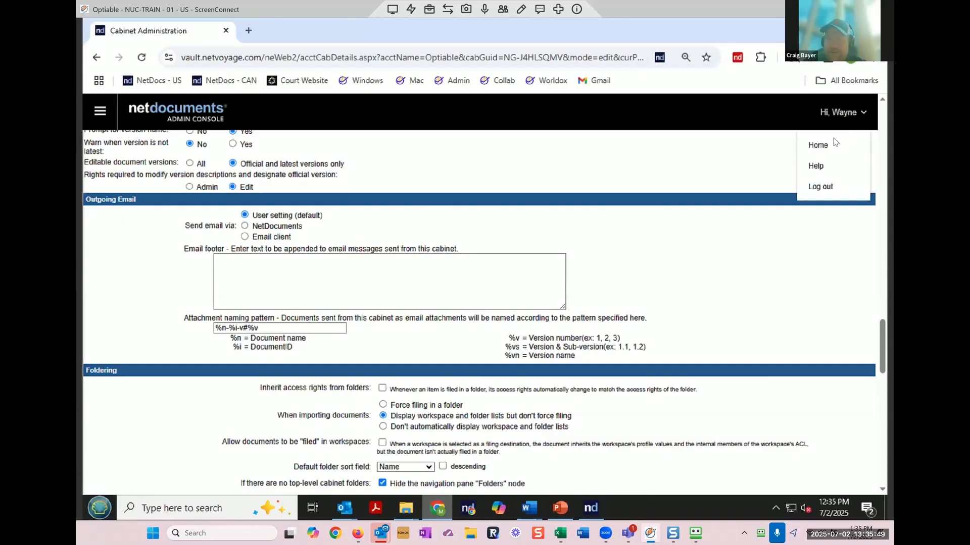
pyautogui.click(833, 139)
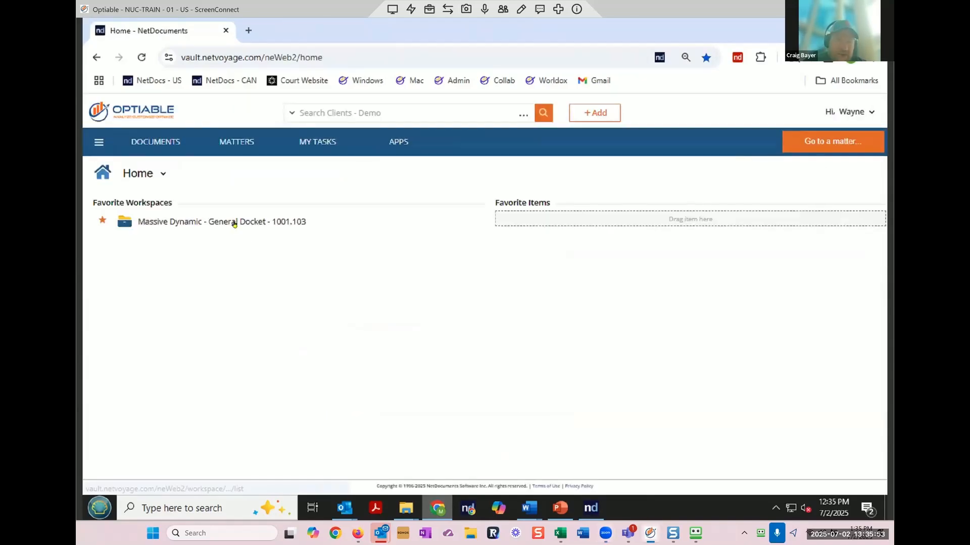
pyautogui.click(233, 222)
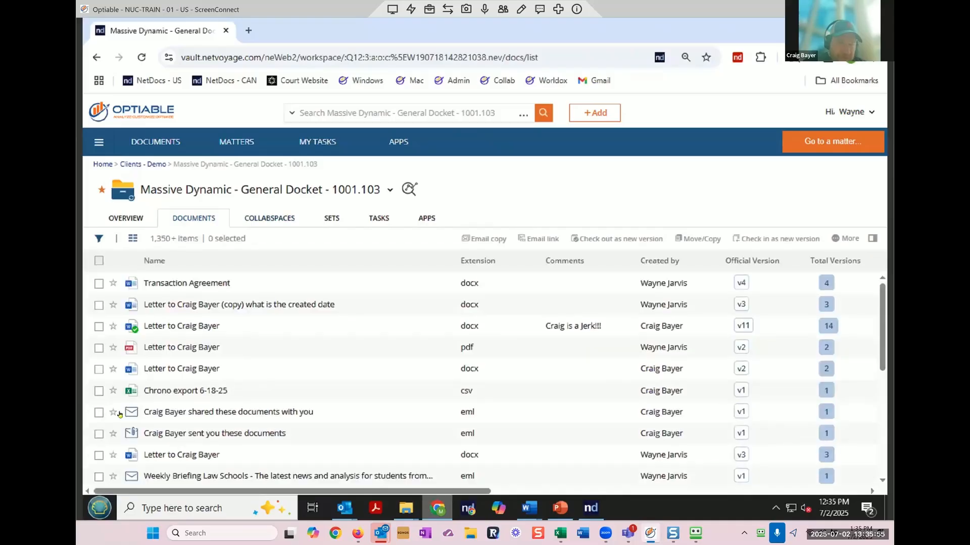
pyautogui.click(99, 284)
# Step: Lock the Transaction Agreement's official version with the comment 'test'
pyautogui.click(847, 239)
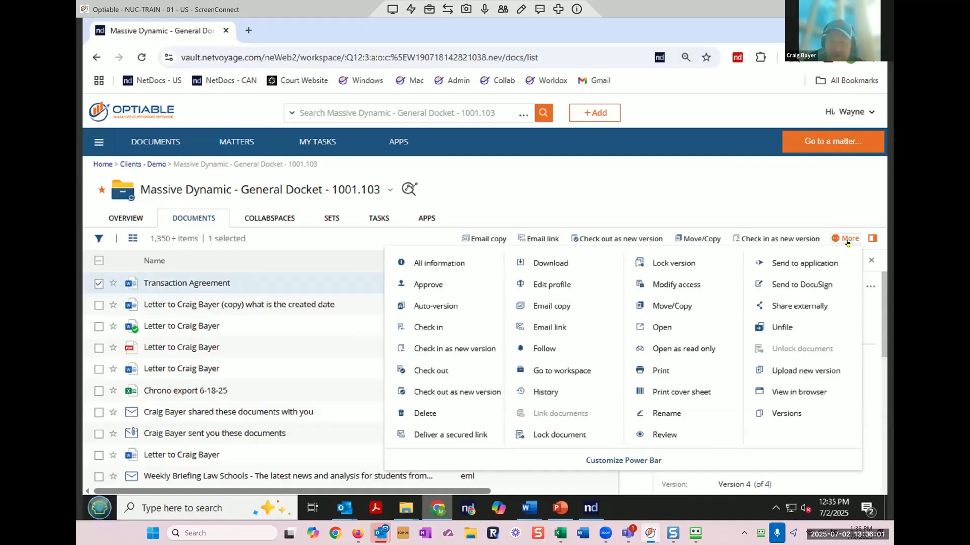
pyautogui.click(700, 271)
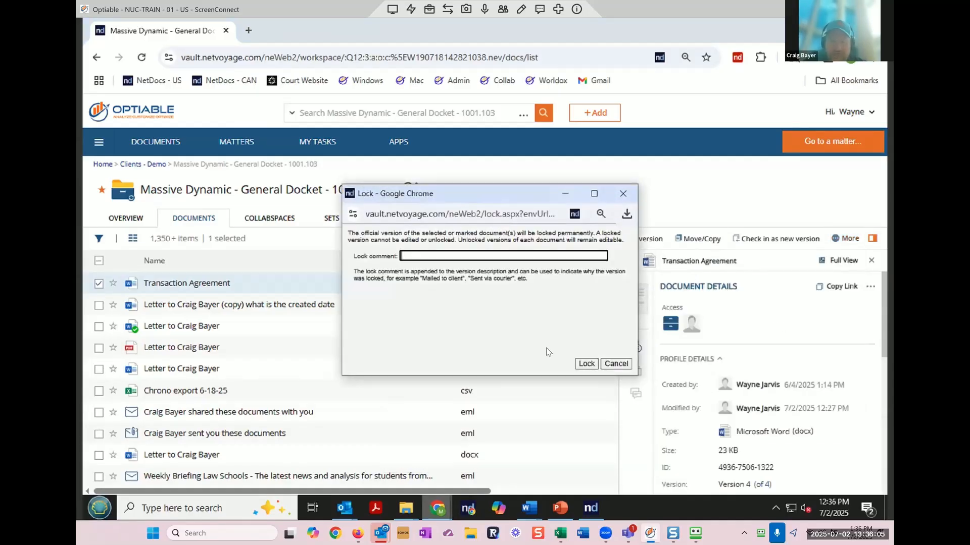
pyautogui.write('test')
pyautogui.click(581, 361)
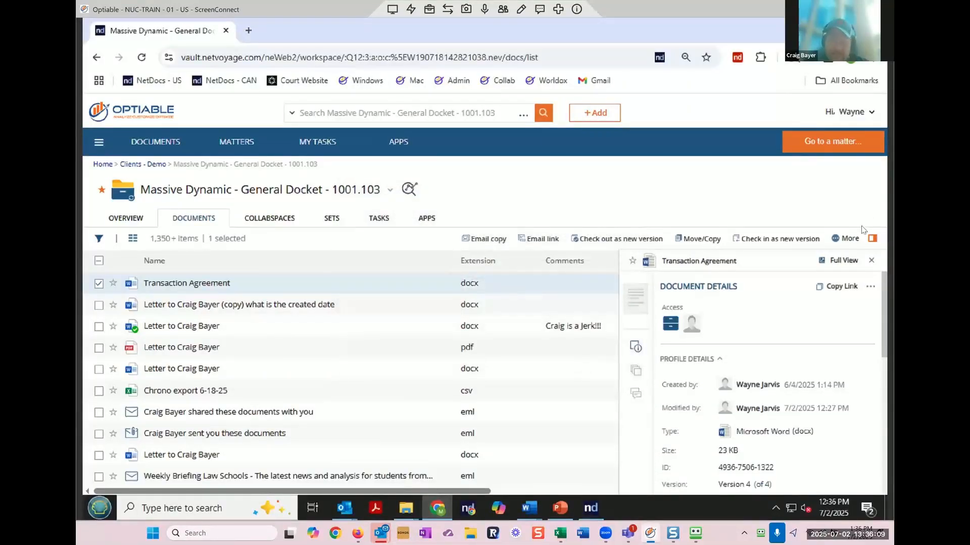
# Step: Close the details panel to reveal the official and total version columns
pyautogui.click(849, 239)
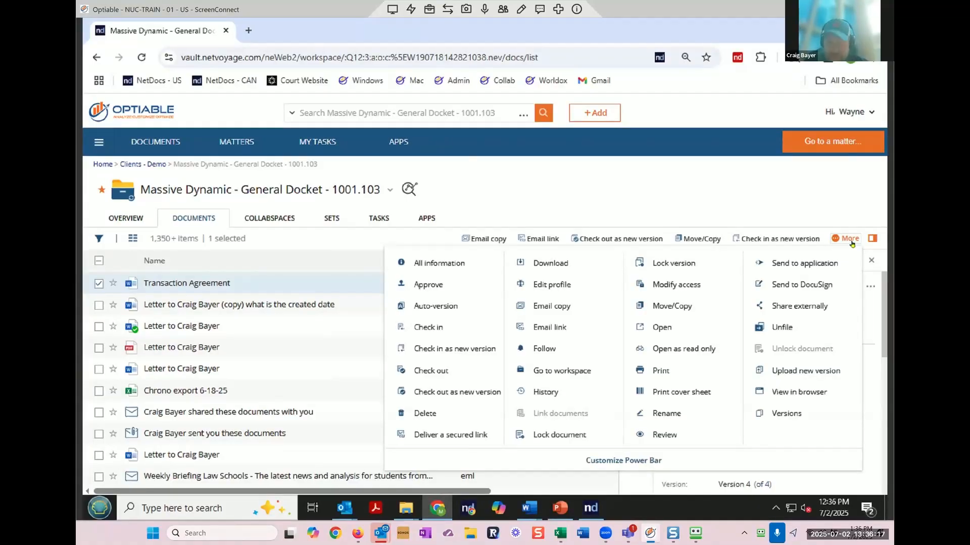
pyautogui.click(839, 198)
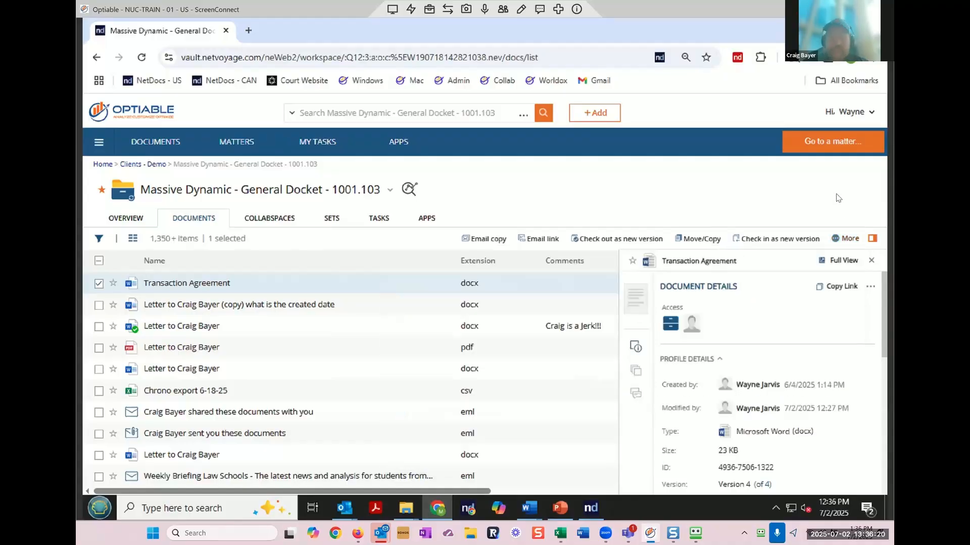
pyautogui.click(870, 261)
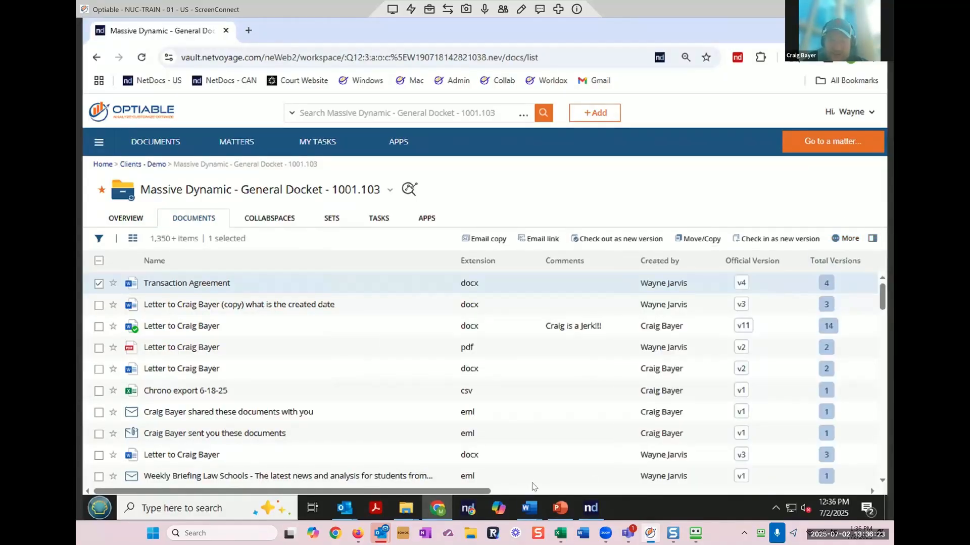
pyautogui.moveTo(486, 494); pyautogui.dragTo(864, 519)
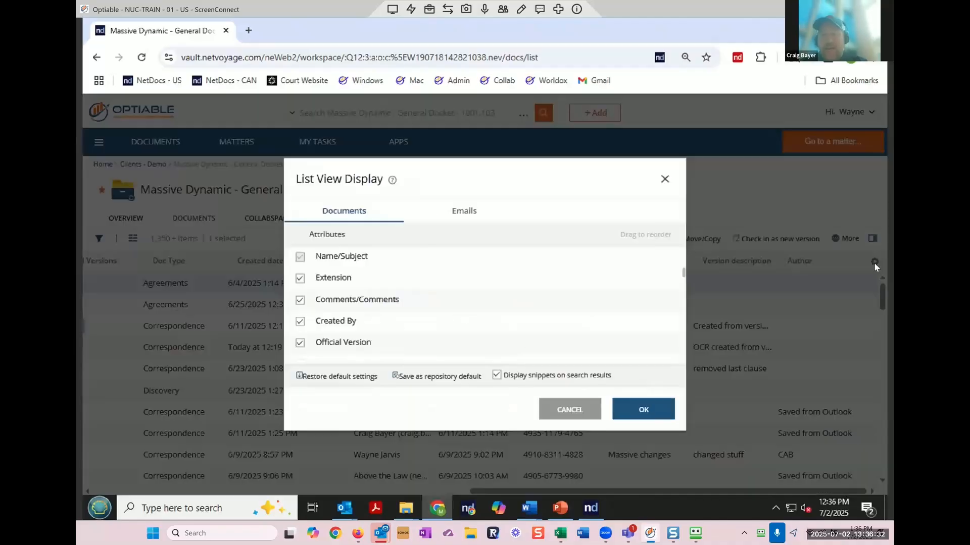
pyautogui.click(874, 262)
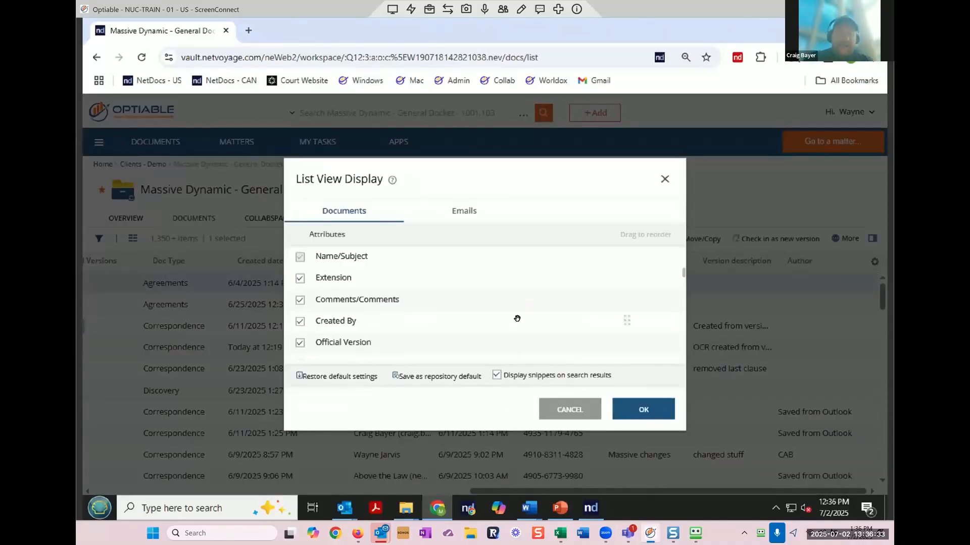
pyautogui.scroll(-2, 517, 319)
pyautogui.scroll(-3, 517, 319)
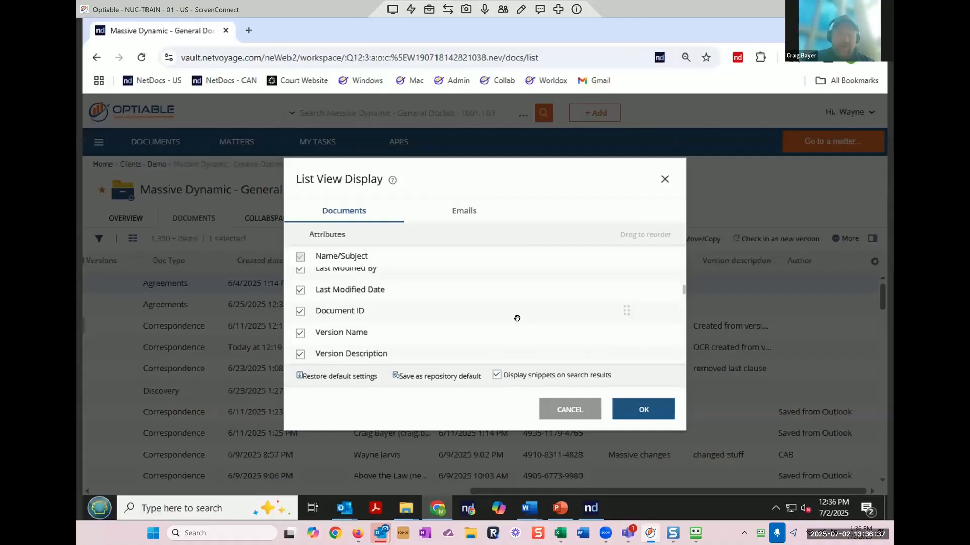
pyautogui.scroll(-5, 517, 319)
pyautogui.scroll(-3, 517, 318)
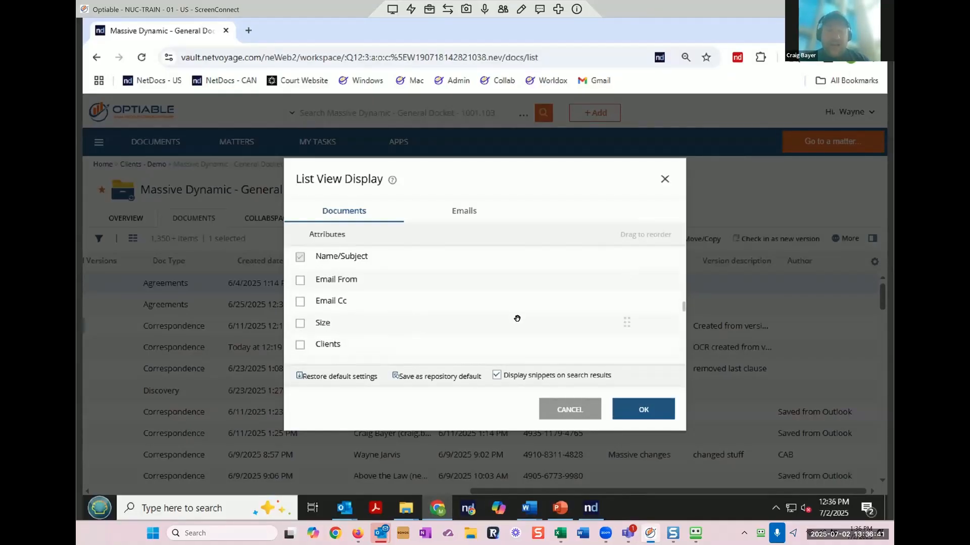
pyautogui.scroll(-2, 518, 319)
pyautogui.scroll(-3, 517, 319)
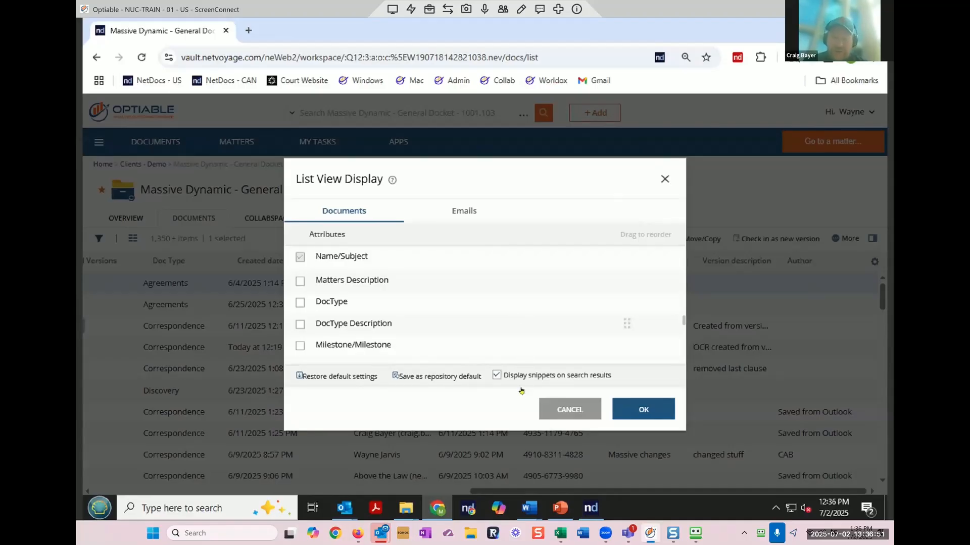
pyautogui.click(575, 409)
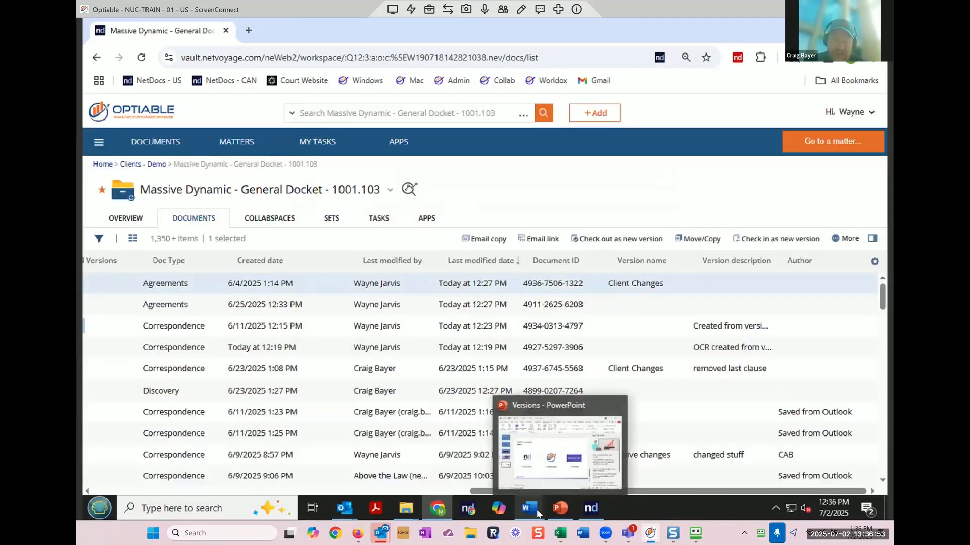
pyautogui.moveTo(529, 507)
pyautogui.click(438, 481)
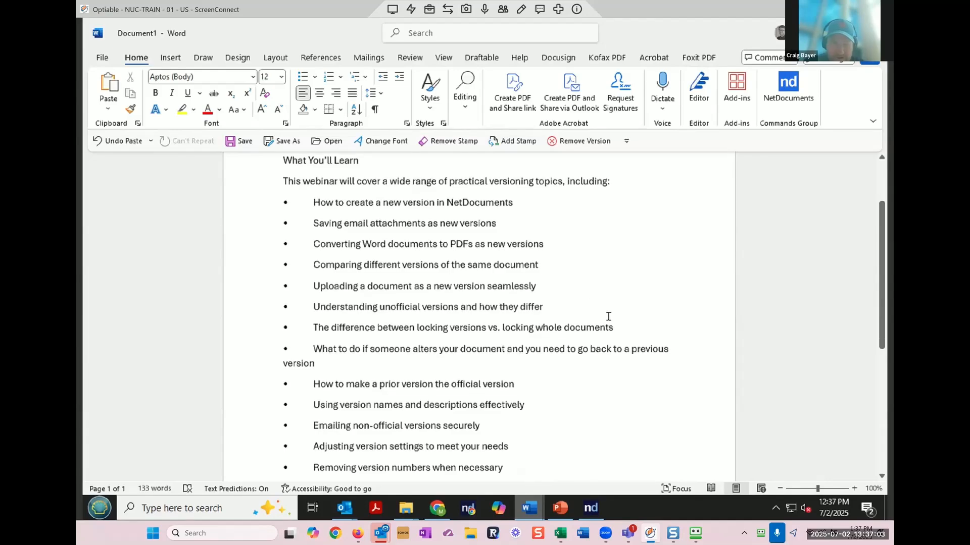
pyautogui.scroll(-1, 609, 316)
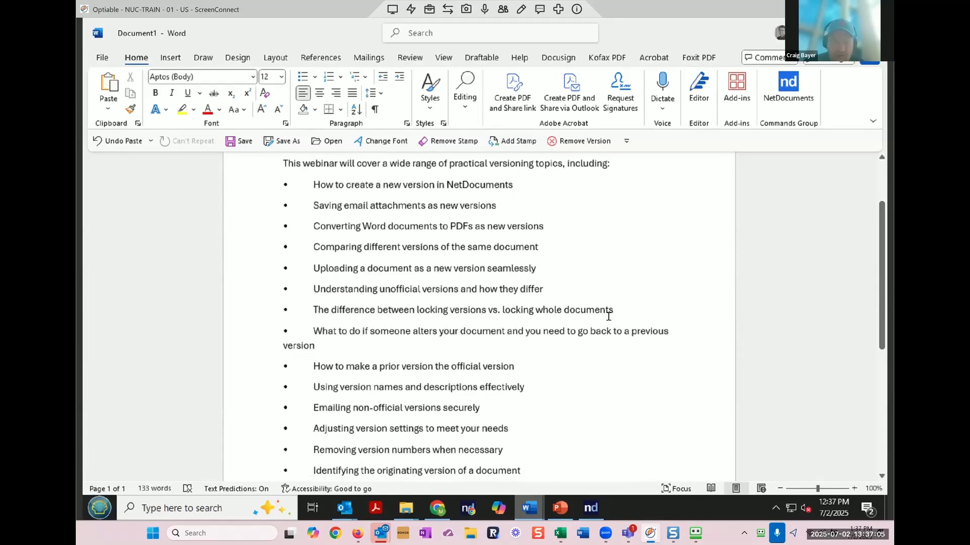
pyautogui.scroll(-2, 609, 317)
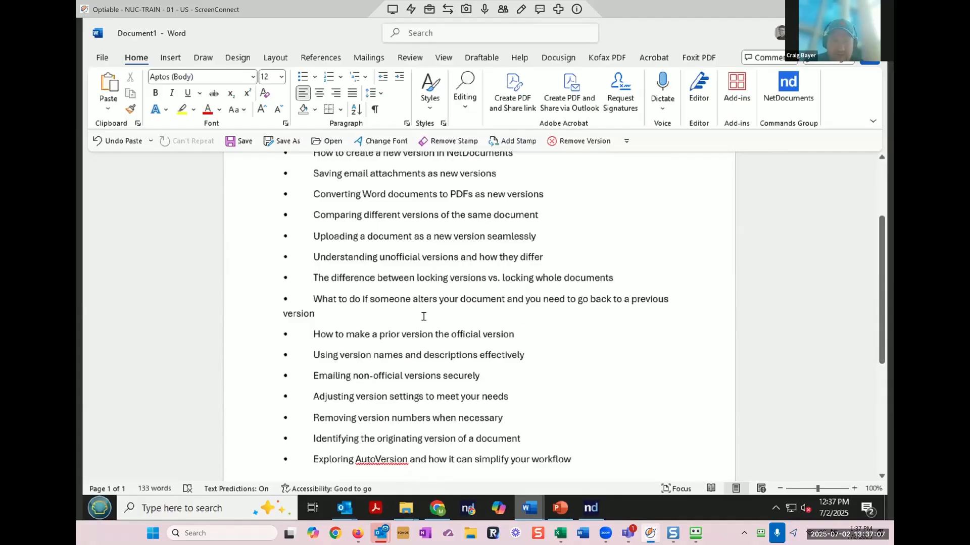
pyautogui.tripleClick(323, 302)
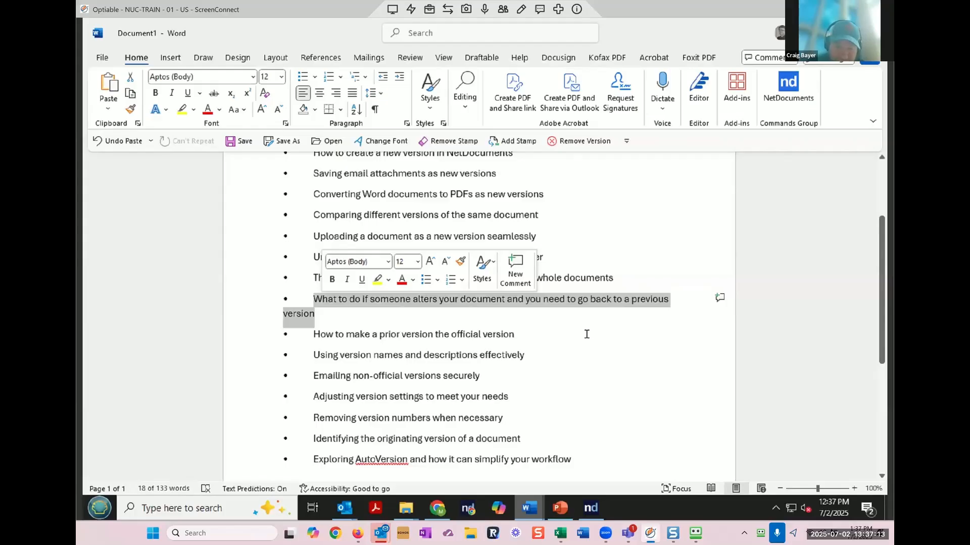
pyautogui.scroll(-1, 586, 335)
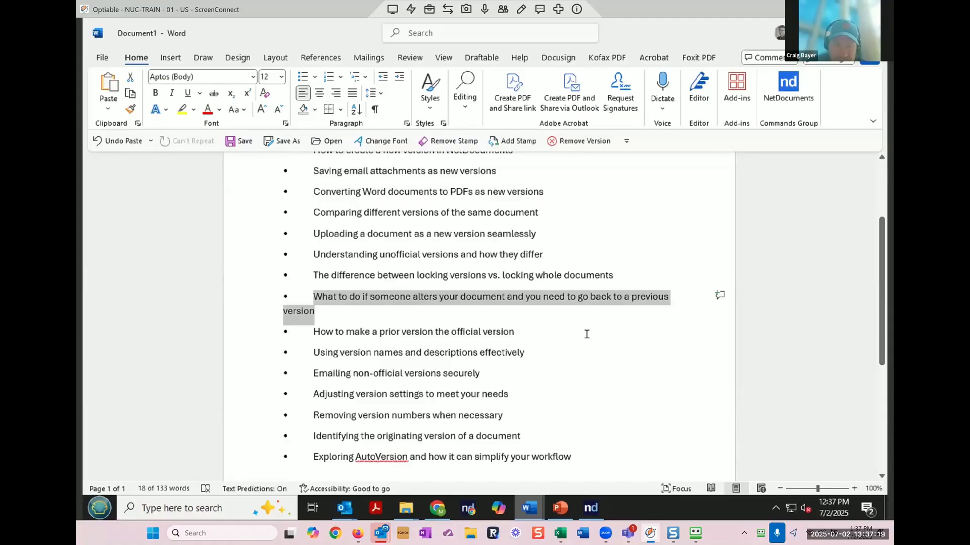
pyautogui.scroll(-1, 586, 334)
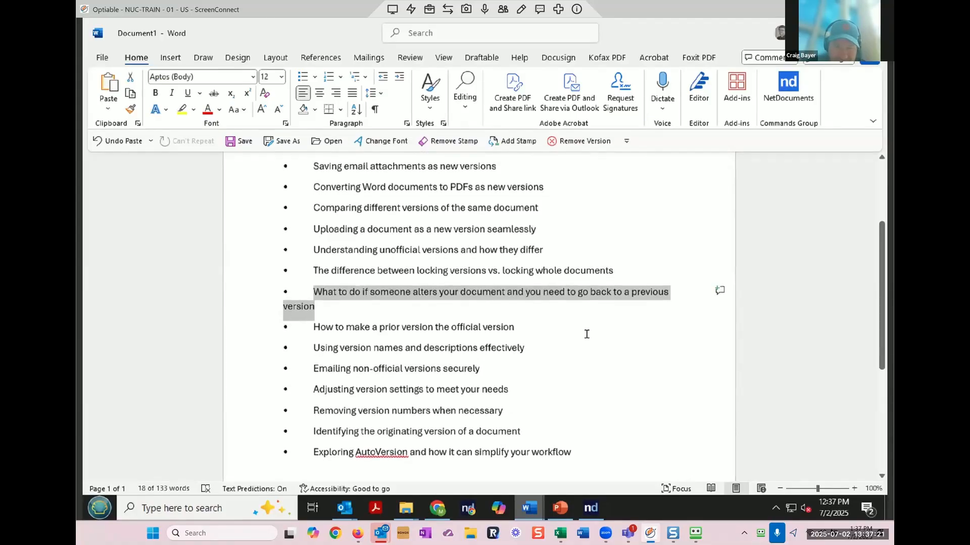
pyautogui.scroll(-1, 587, 334)
pyautogui.scroll(-2, 587, 335)
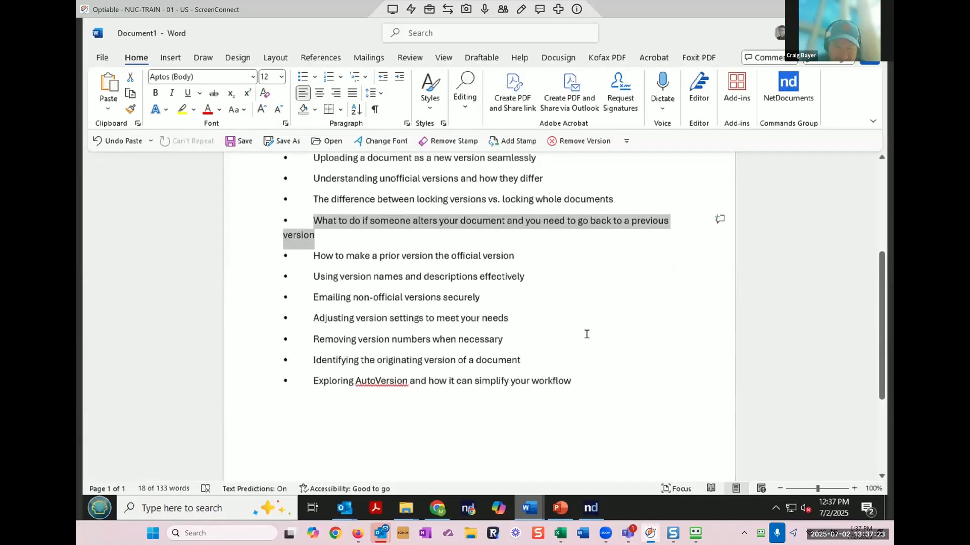
pyautogui.scroll(-6, 587, 335)
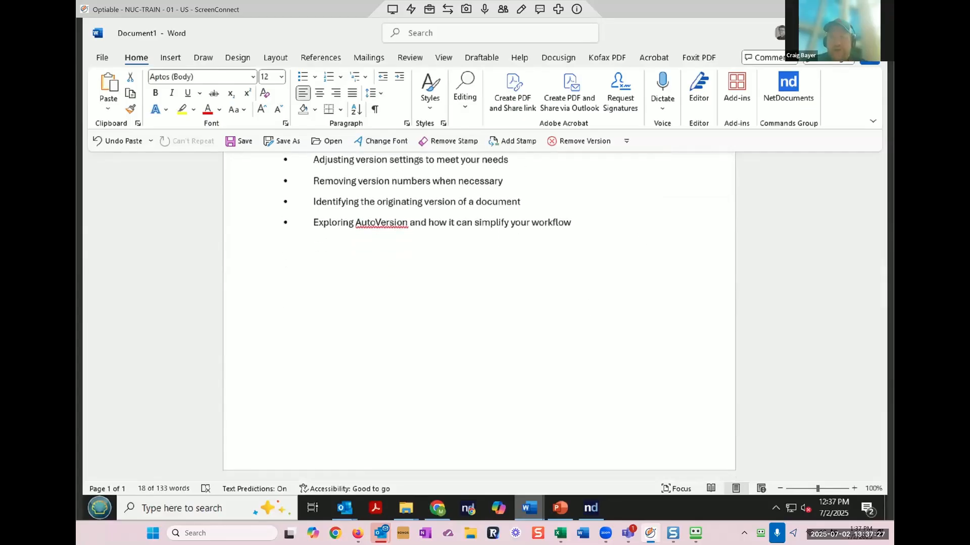
pyautogui.scroll(6, 500, 313)
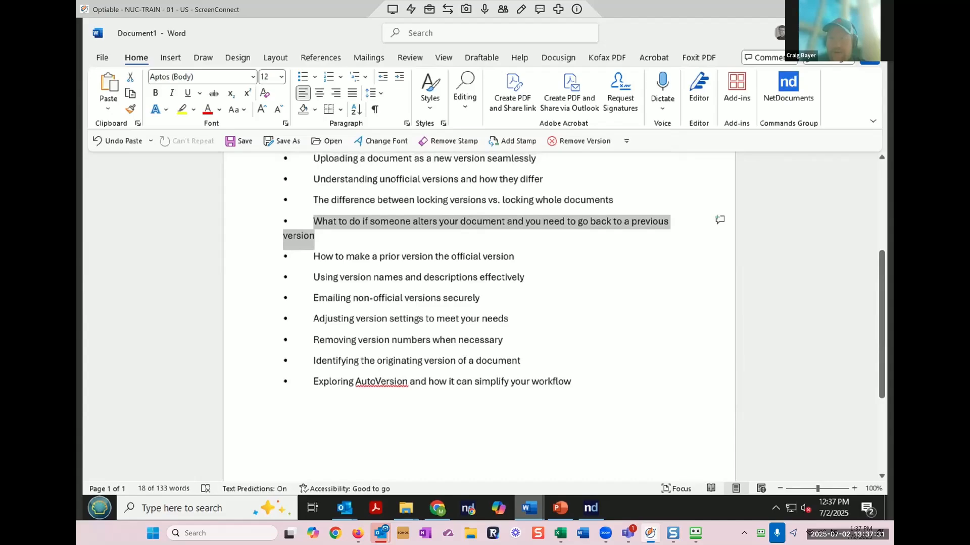
pyautogui.click(815, 31)
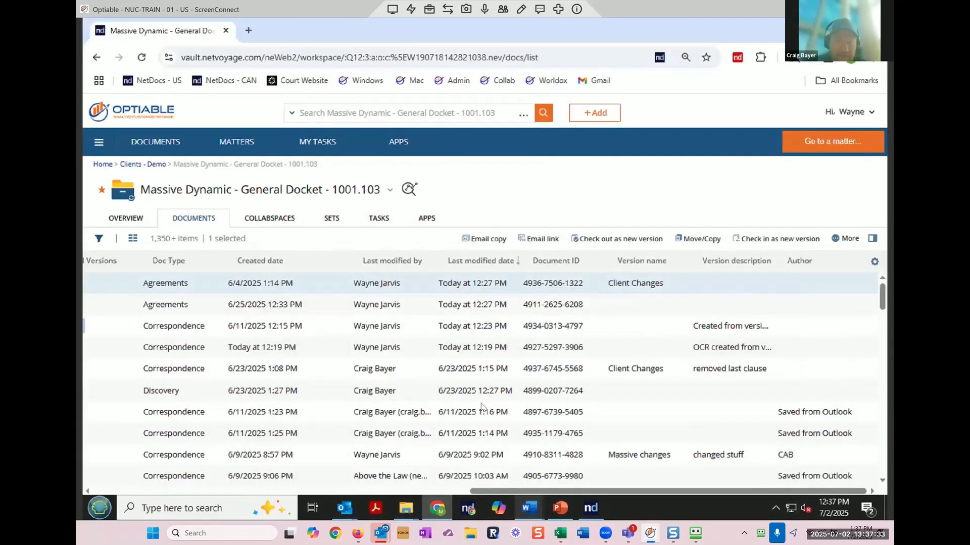
# Step: Start a maximized new Outlook email and select the letter in NetDocuments Attach
pyautogui.click(340, 507)
pyautogui.click(270, 444)
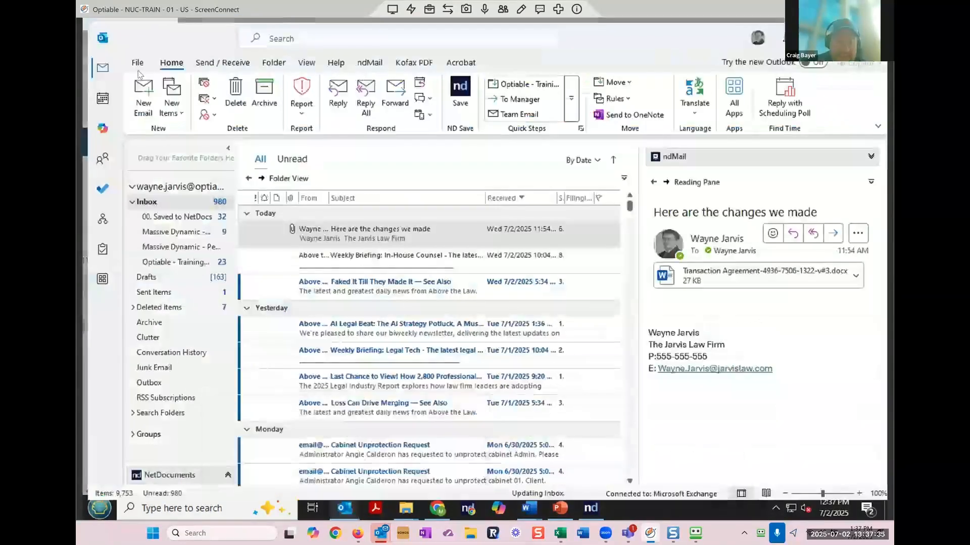
pyautogui.click(132, 93)
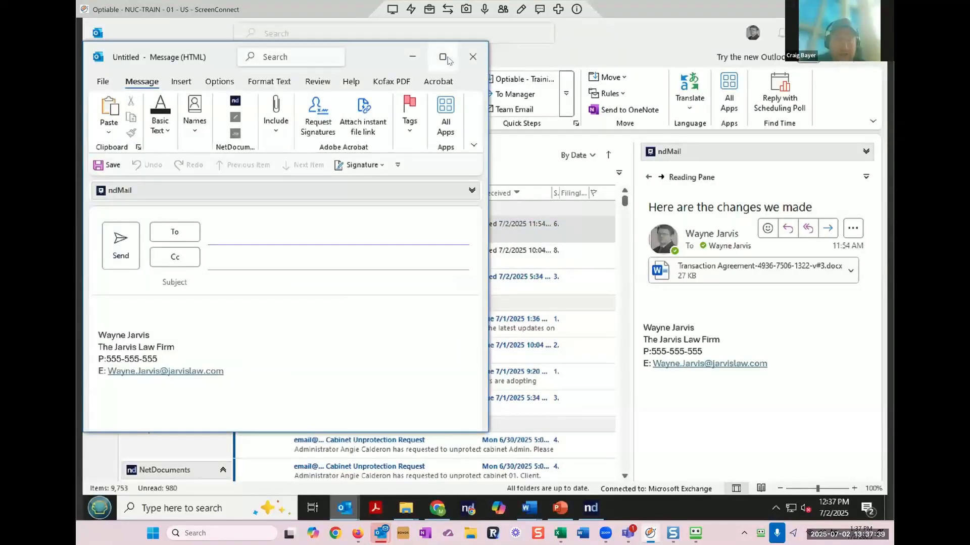
pyautogui.click(443, 57)
pyautogui.click(429, 86)
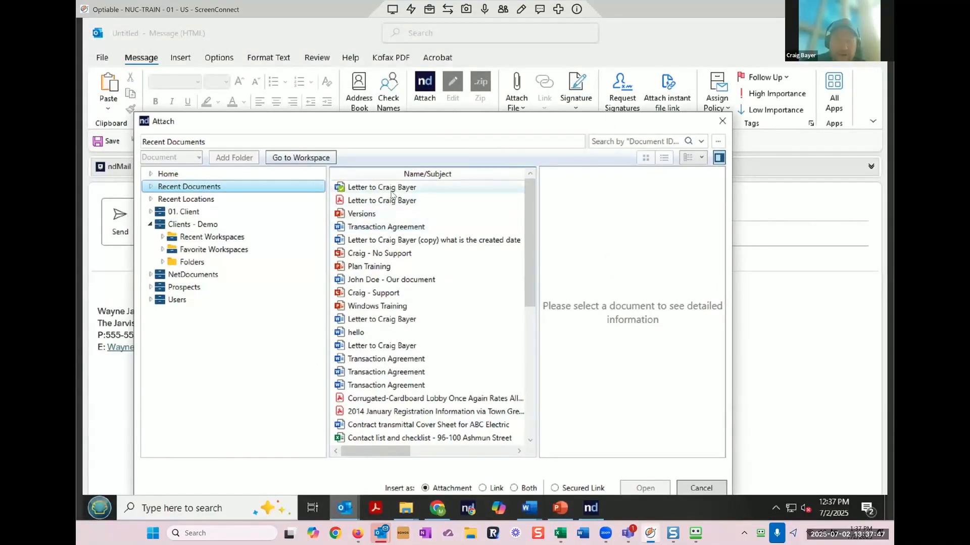
pyautogui.click(394, 188)
# Step: Insert letter versions 7, 6 and 5.1, accepting the checked-out warning
pyautogui.moveTo(451, 123); pyautogui.dragTo(432, 102)
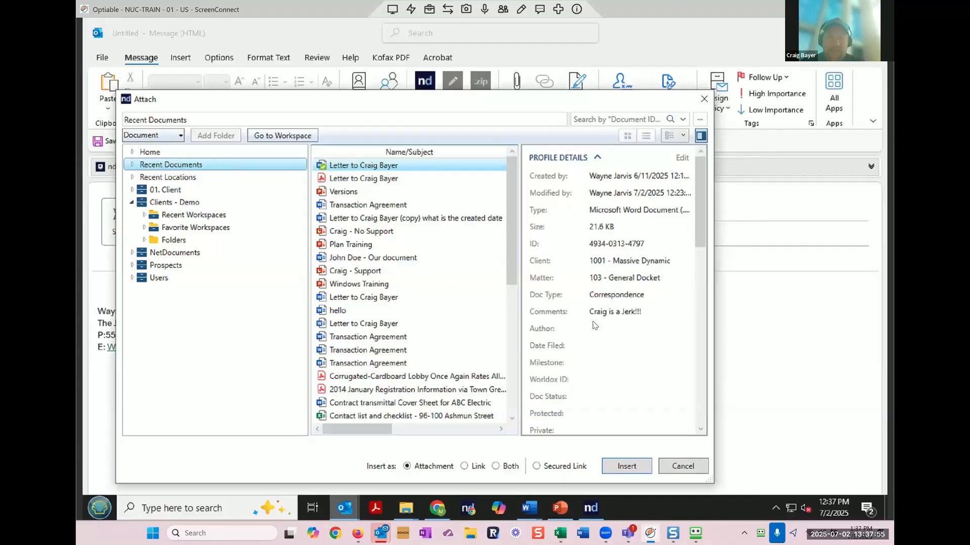
pyautogui.scroll(-10, 595, 326)
pyautogui.scroll(10, 594, 326)
pyautogui.scroll(-5, 595, 326)
pyautogui.scroll(-4, 595, 326)
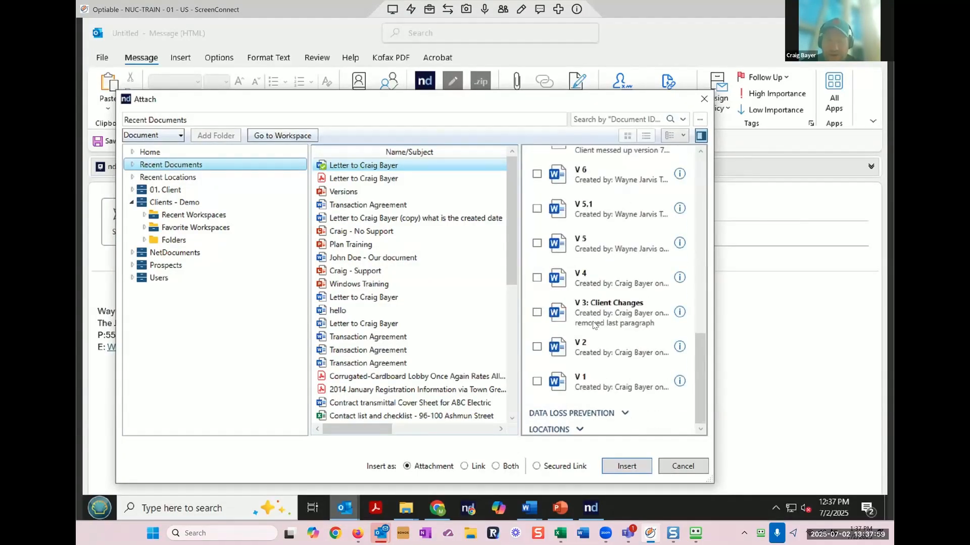
pyautogui.scroll(2, 594, 325)
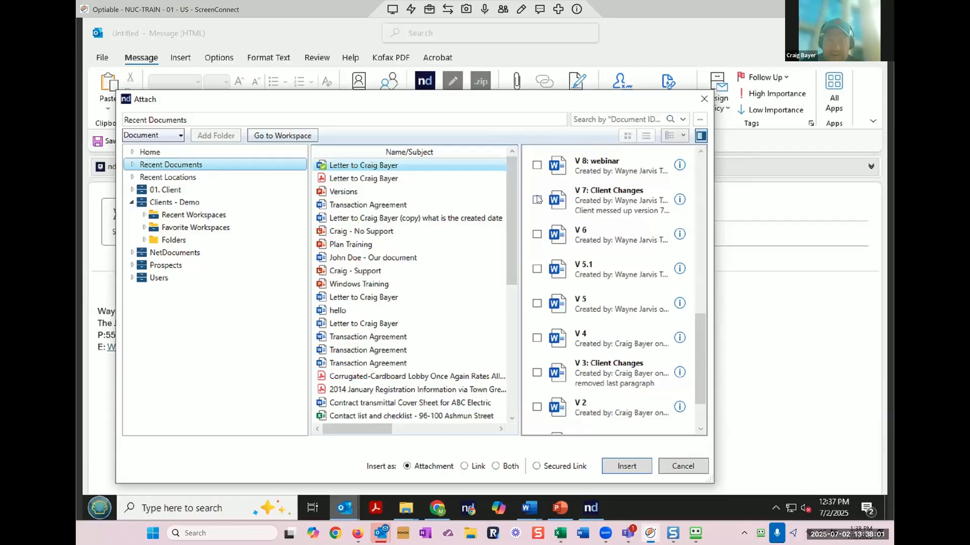
pyautogui.click(537, 200)
pyautogui.click(538, 235)
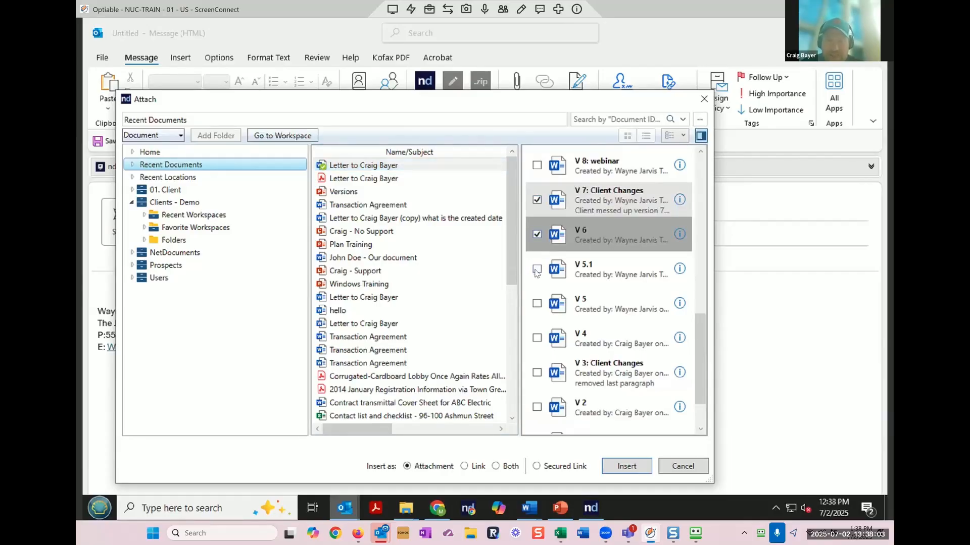
pyautogui.click(537, 269)
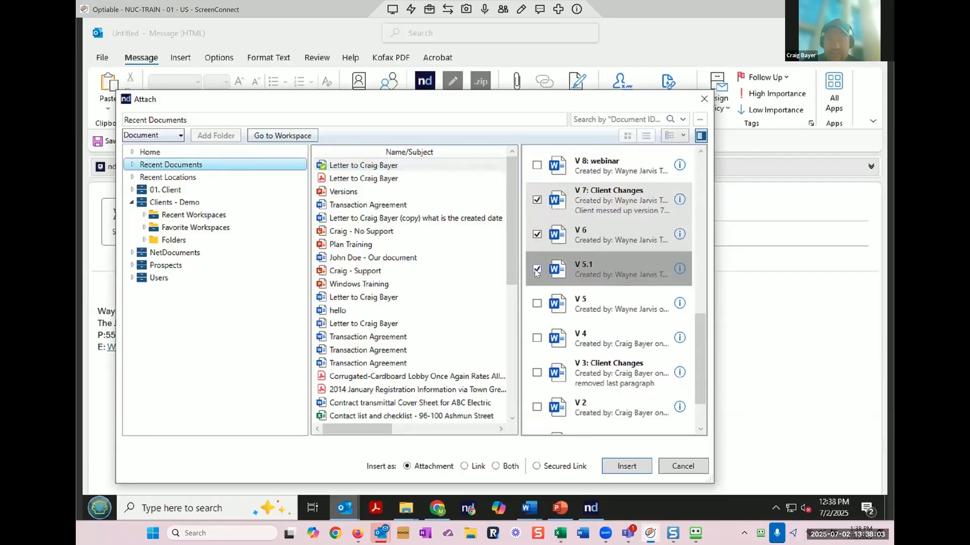
pyautogui.click(638, 466)
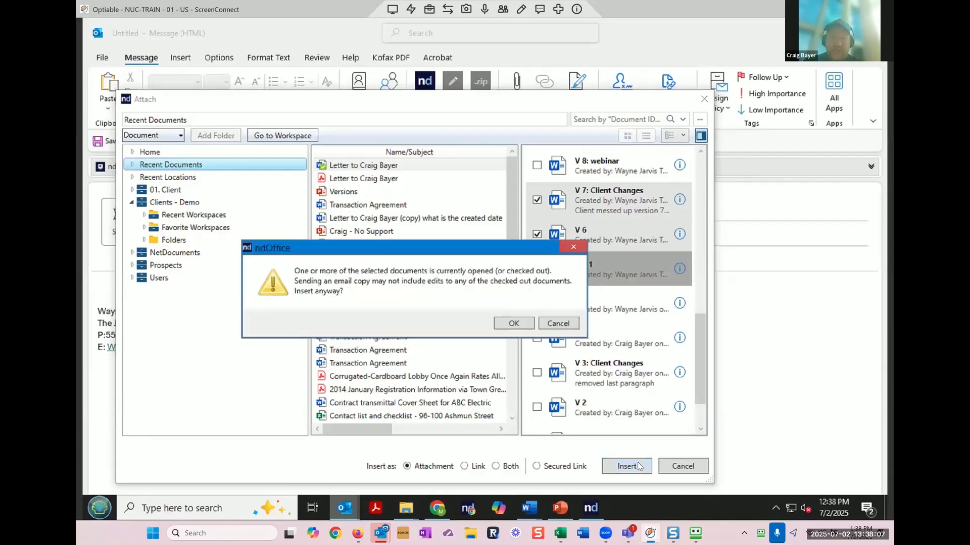
pyautogui.click(515, 326)
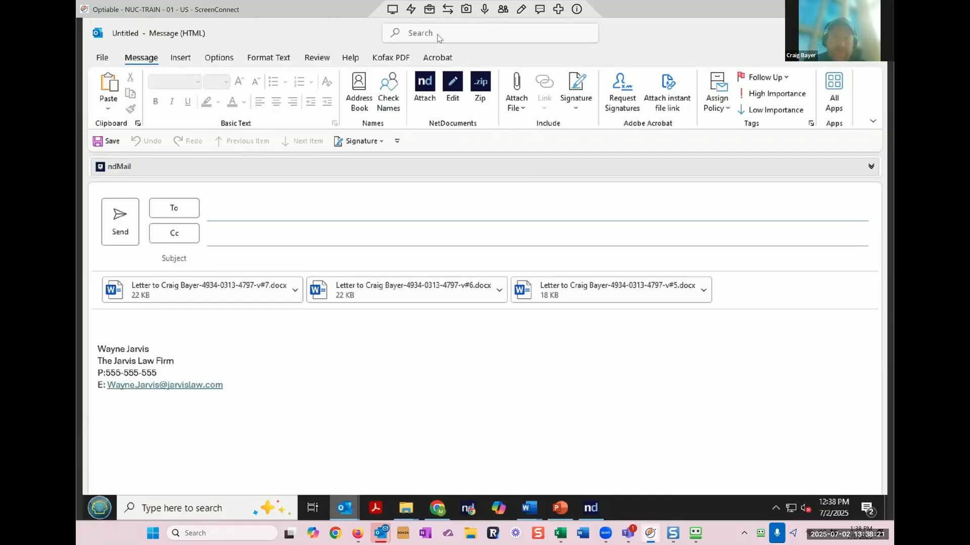
# Step: Insert earlier letter versions via the letter's Open a version option, then discard the draft
pyautogui.click(424, 86)
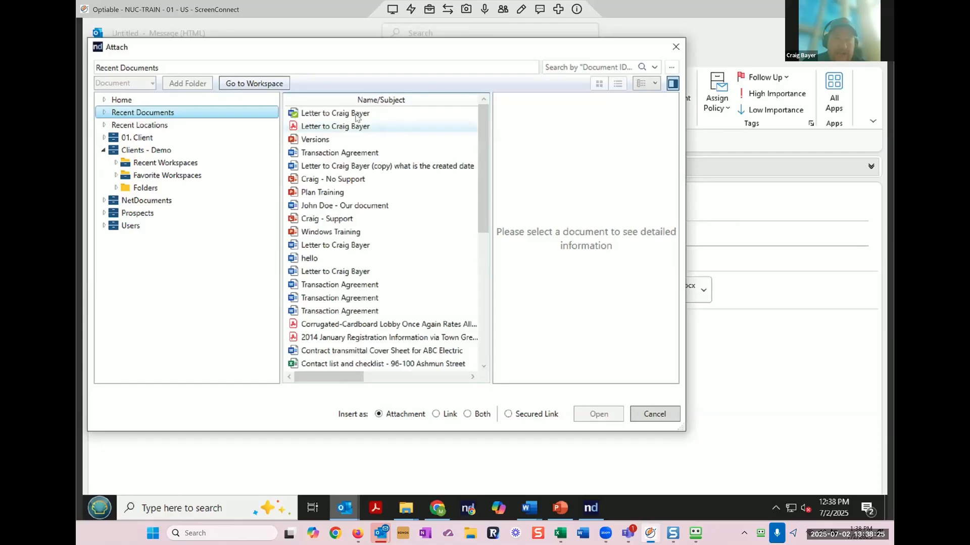
pyautogui.rightClick(354, 118)
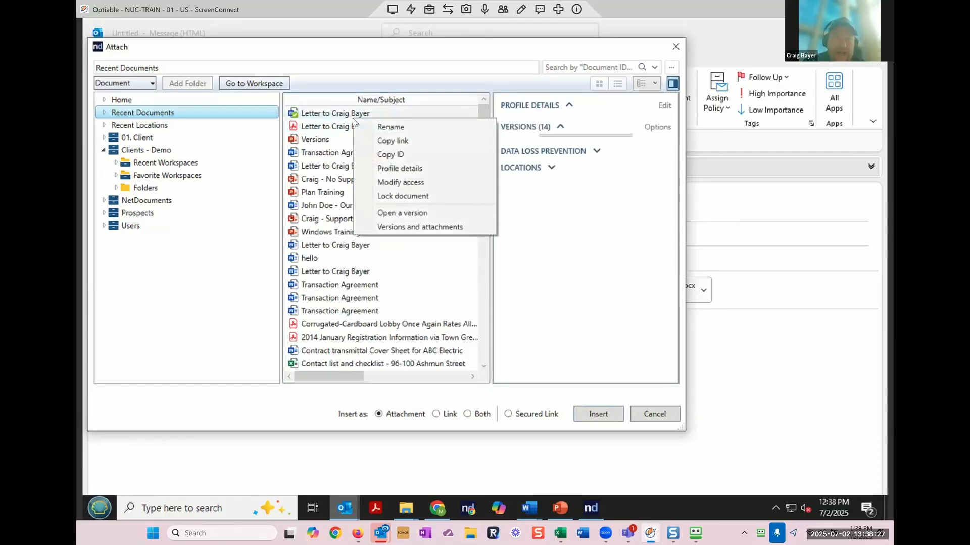
pyautogui.moveTo(439, 221)
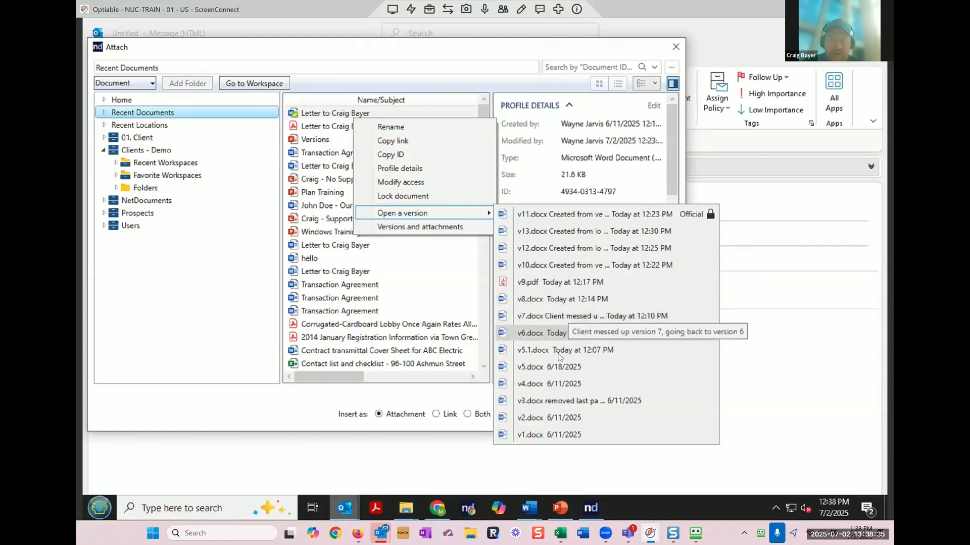
pyautogui.click(556, 386)
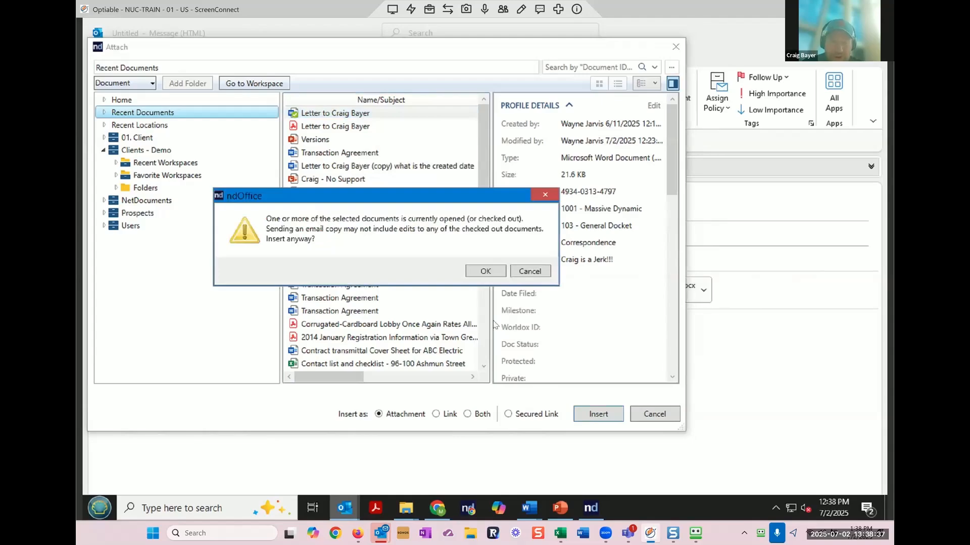
pyautogui.click(485, 272)
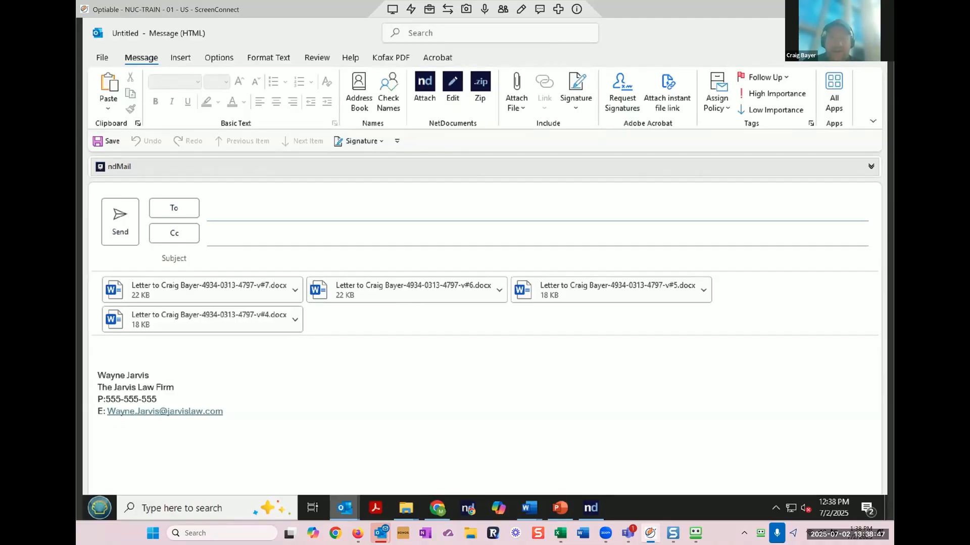
pyautogui.press('Escape')
pyautogui.click(483, 294)
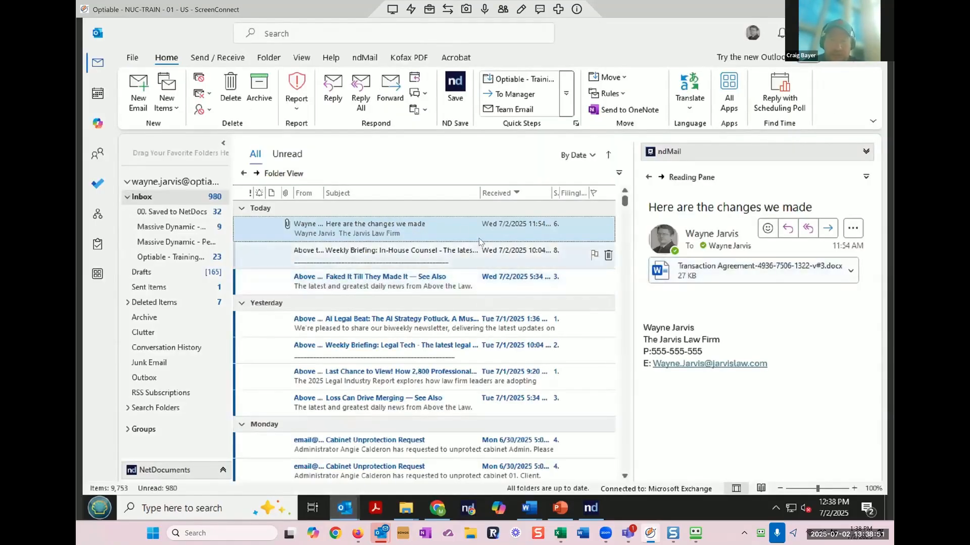
pyautogui.doubleClick(456, 232)
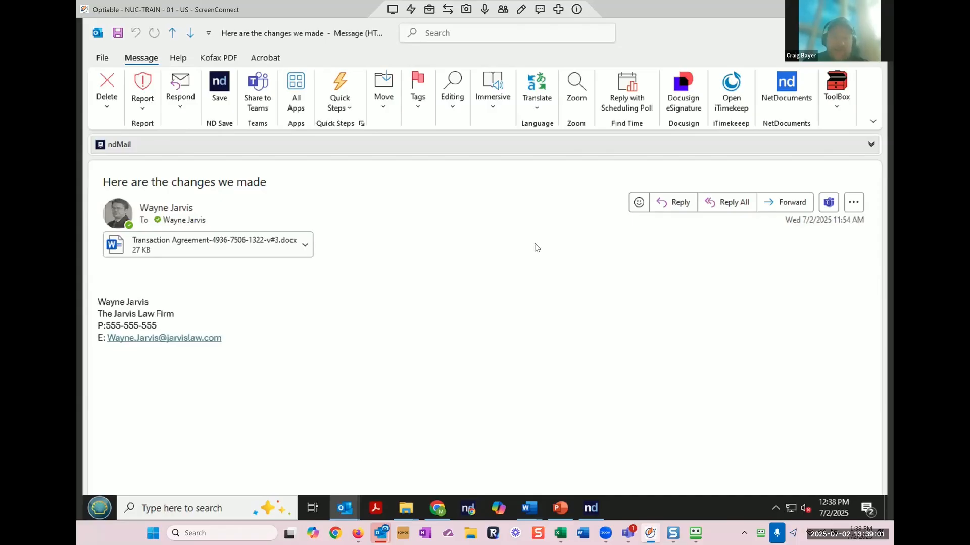
pyautogui.click(305, 246)
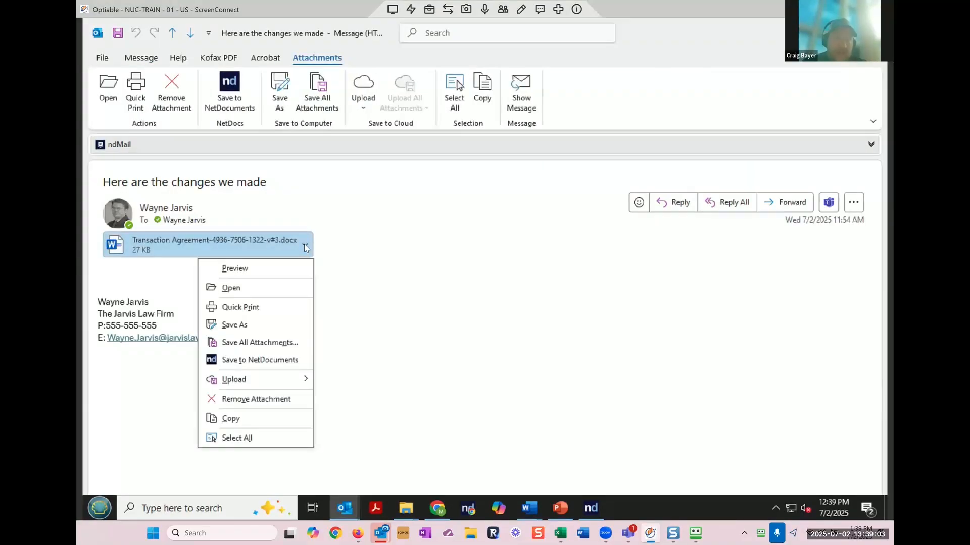
pyautogui.click(281, 364)
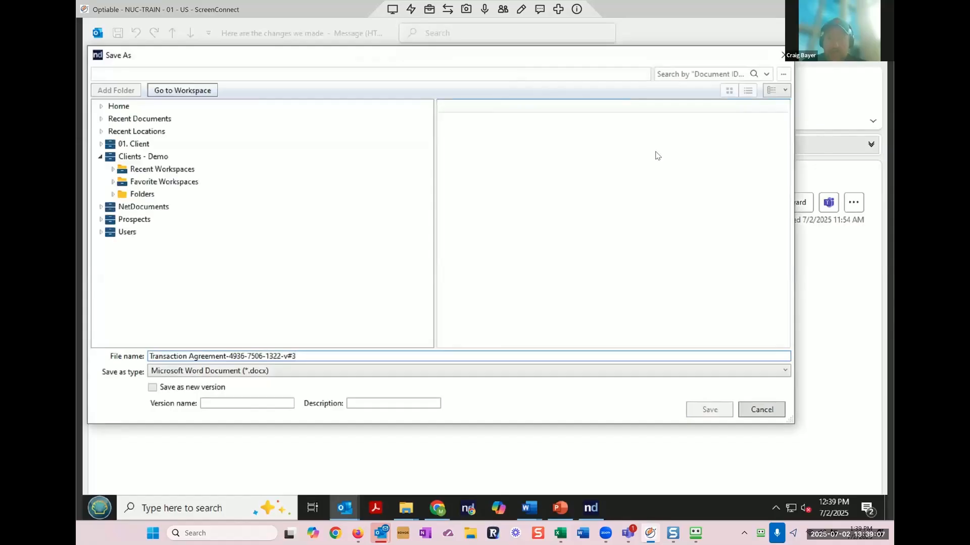
pyautogui.moveTo(628, 54); pyautogui.dragTo(640, 111)
pyautogui.click(699, 133)
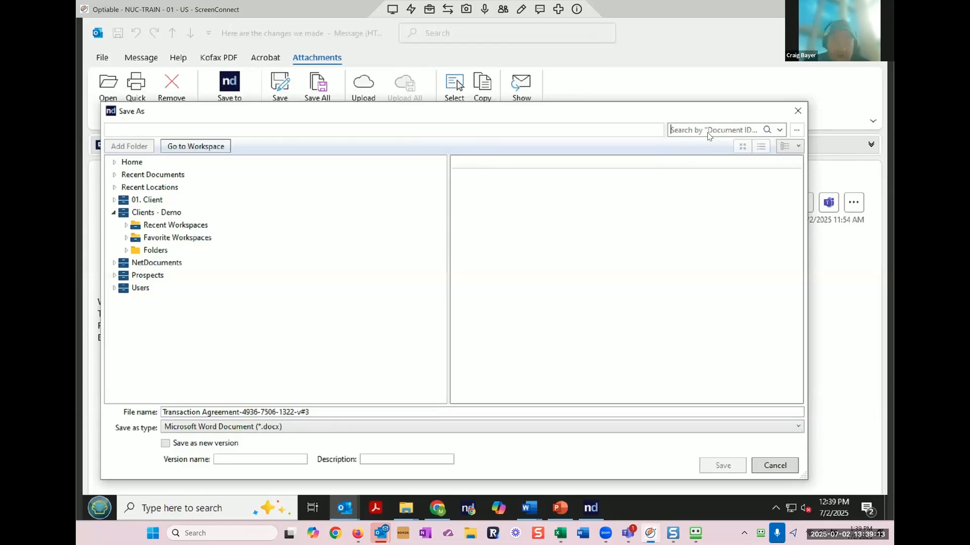
pyautogui.write('4936')
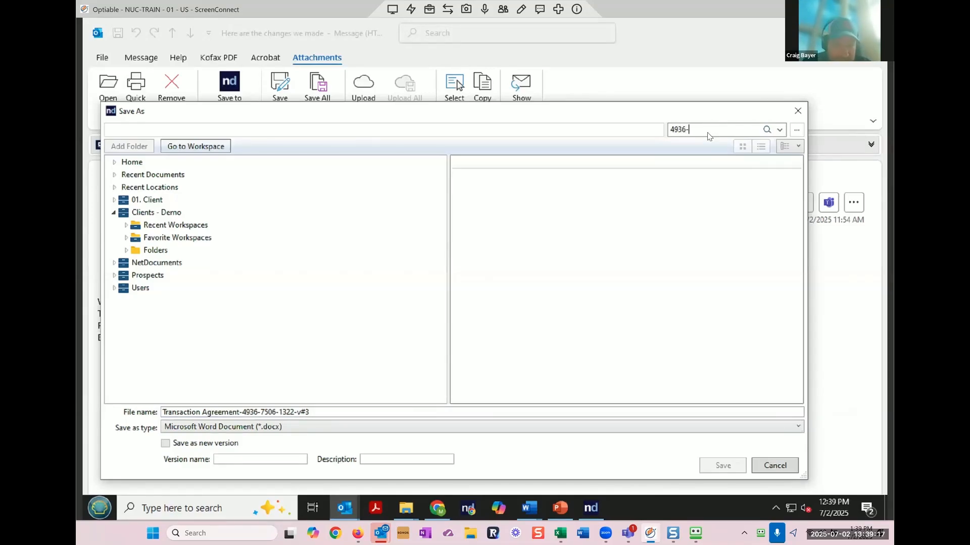
pyautogui.write('-750')
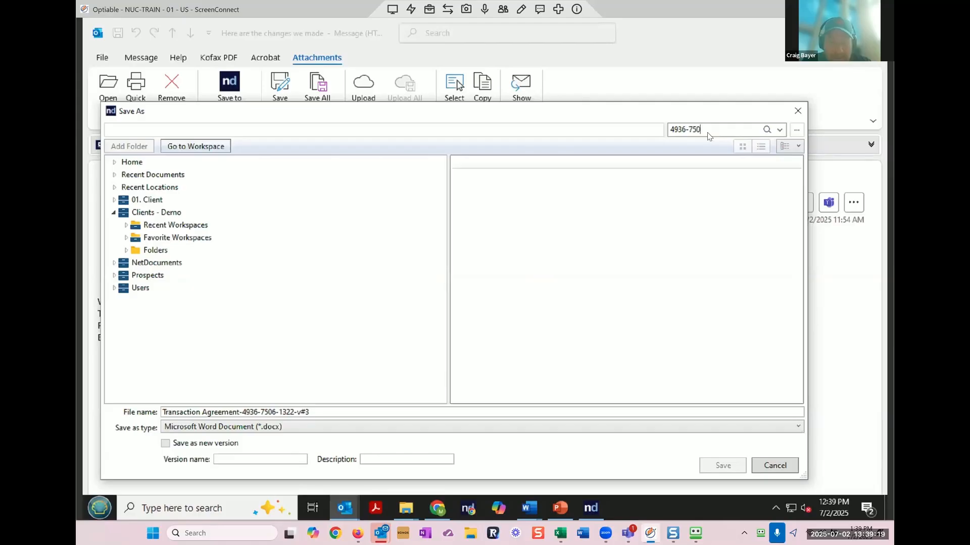
pyautogui.write('6-1322')
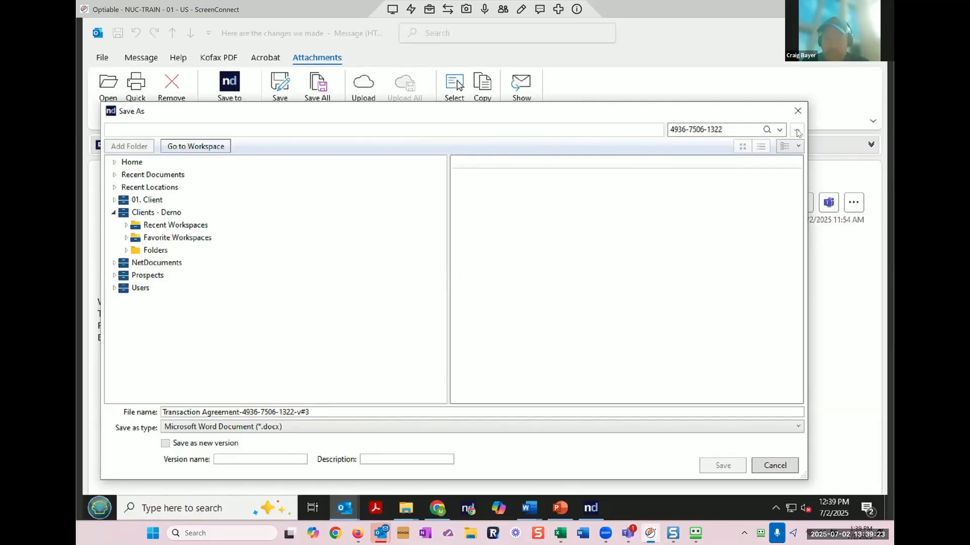
pyautogui.click(766, 129)
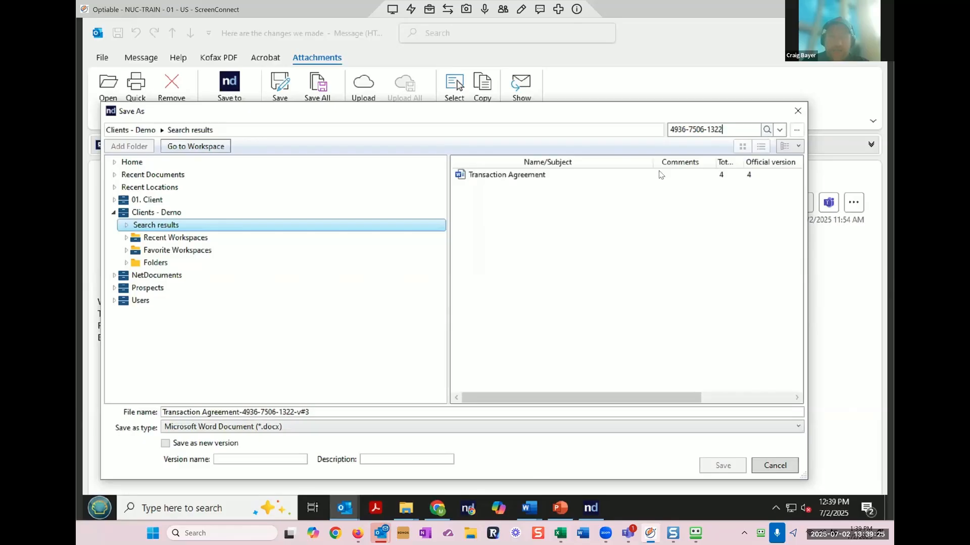
pyautogui.click(533, 177)
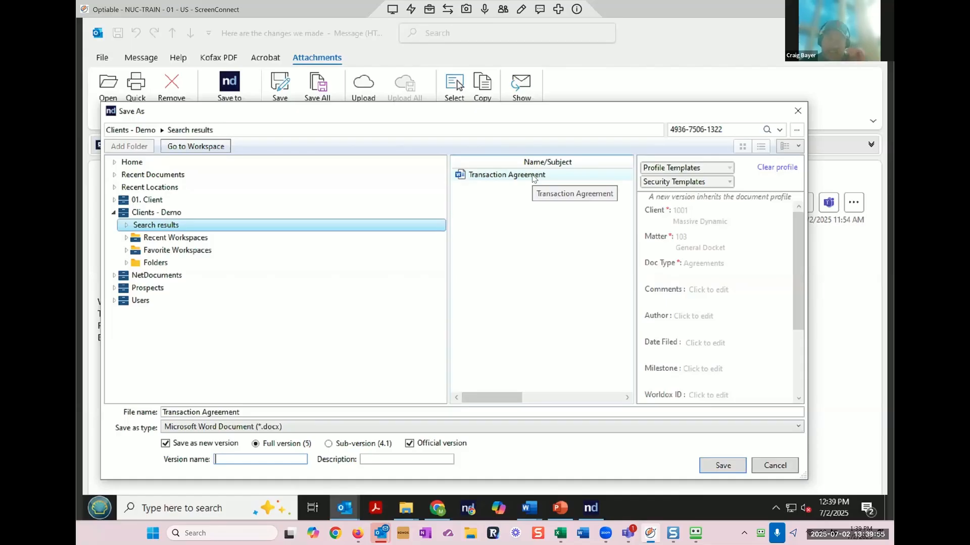
pyautogui.click(775, 466)
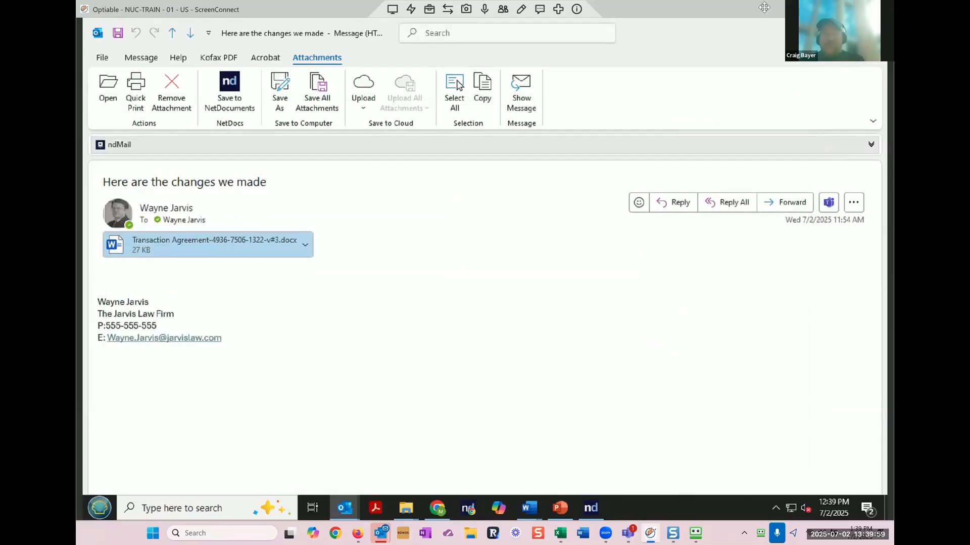
# Step: Close the 'Here are the changes we made' message window
pyautogui.click(872, 32)
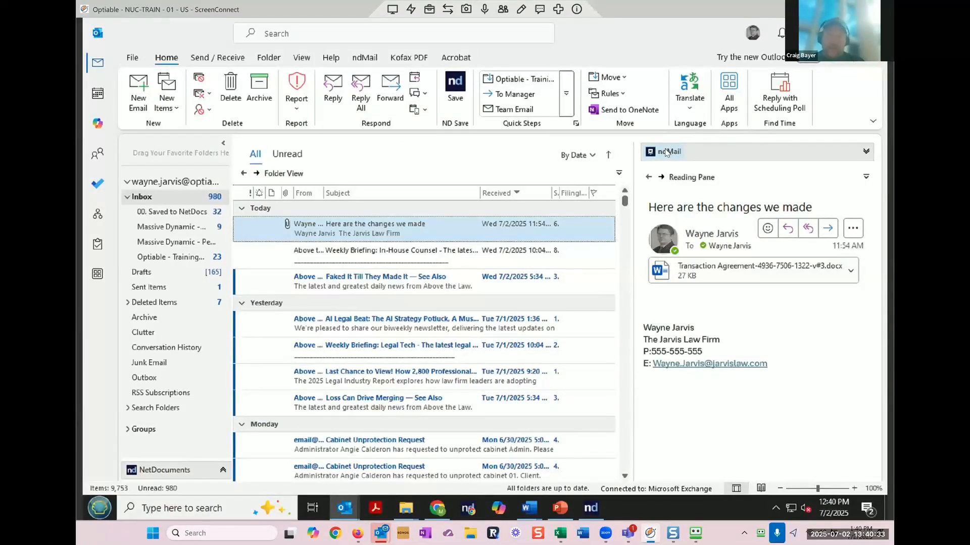
# Step: Open ndMail Settings from the ndMail panel and circle the Enable Attach-Match checkbox
pyautogui.click(865, 152)
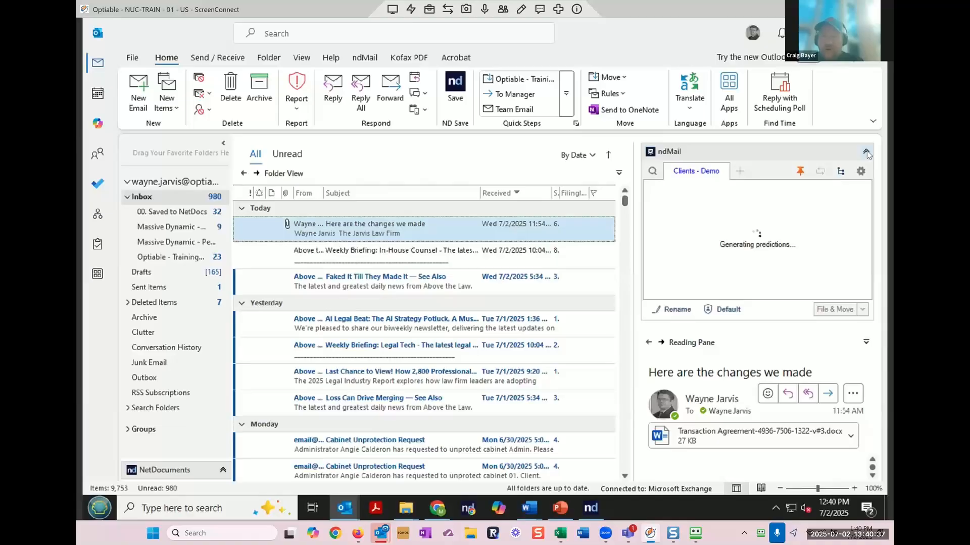
pyautogui.click(861, 171)
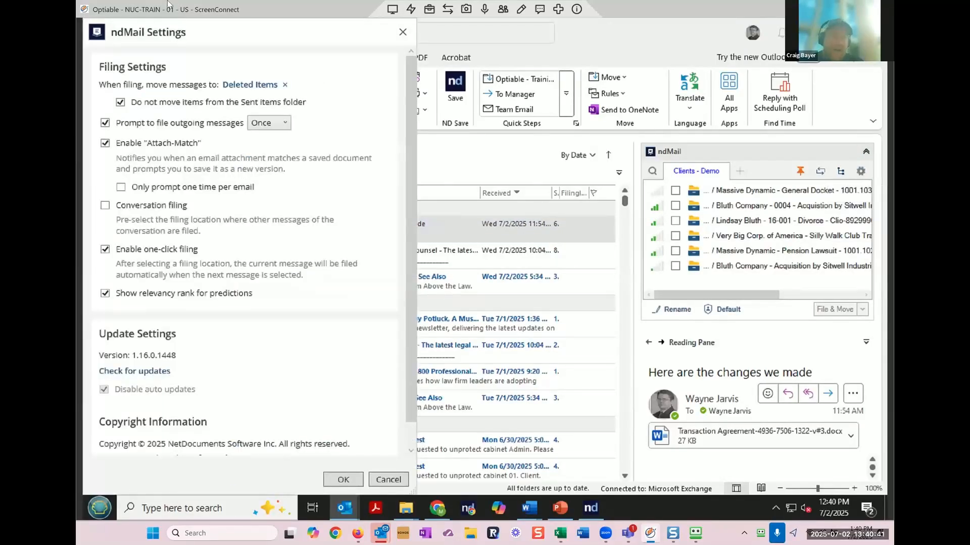
pyautogui.moveTo(186, 34); pyautogui.dragTo(421, 94)
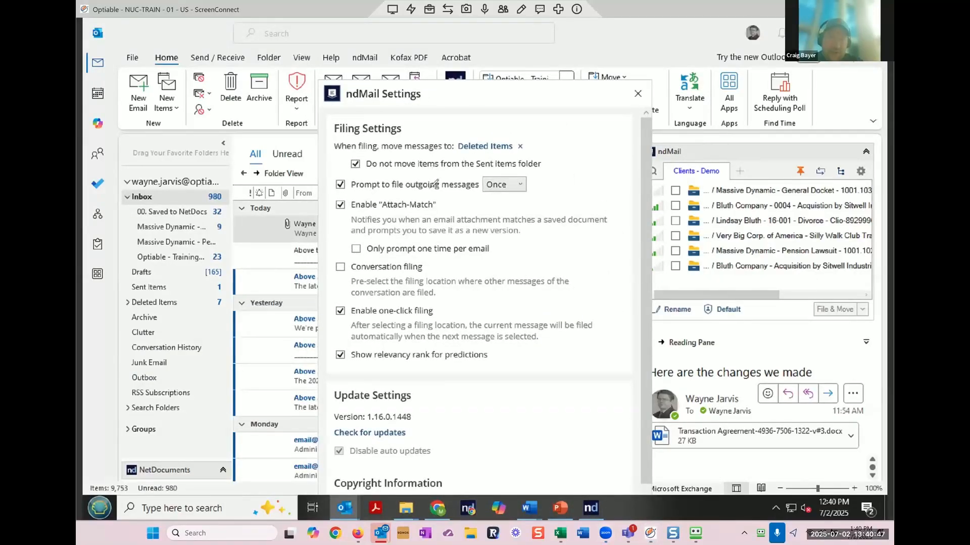
pyautogui.moveTo(430, 198)
pyautogui.mouseDown()
pyautogui.moveTo(360, 199)
pyautogui.moveTo(326, 212)
pyautogui.moveTo(412, 258)
pyautogui.moveTo(502, 253)
pyautogui.mouseUp()
pyautogui.moveTo(611, 235)
pyautogui.mouseDown()
pyautogui.moveTo(593, 194)
pyautogui.moveTo(428, 193)
pyautogui.mouseUp()
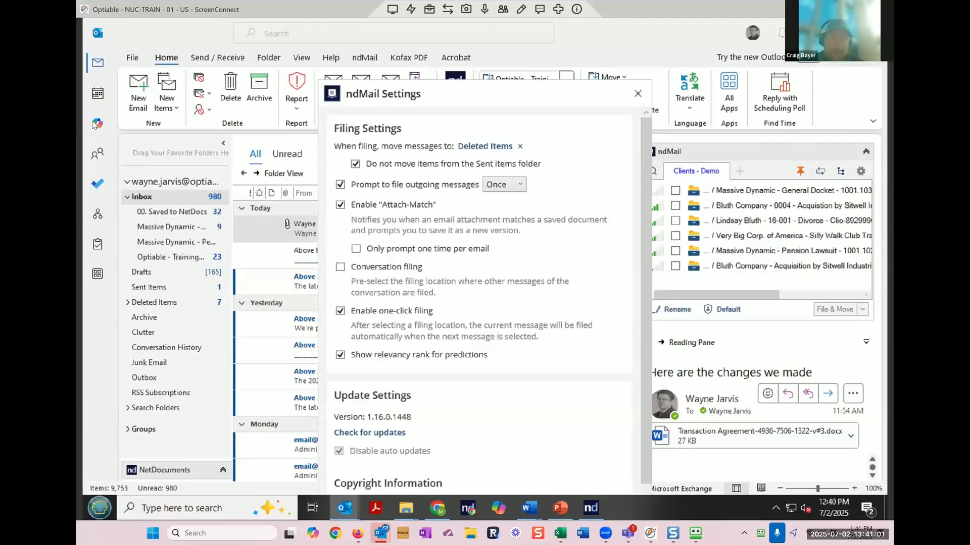
# Step: Search Google for 'attach match in netdocs' and read through the Optiable article
pyautogui.click(439, 508)
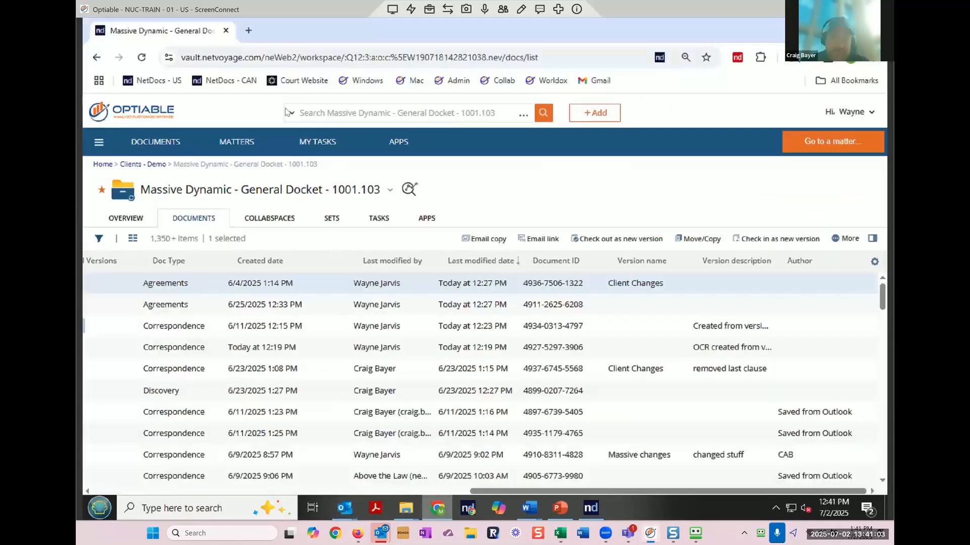
pyautogui.click(249, 30)
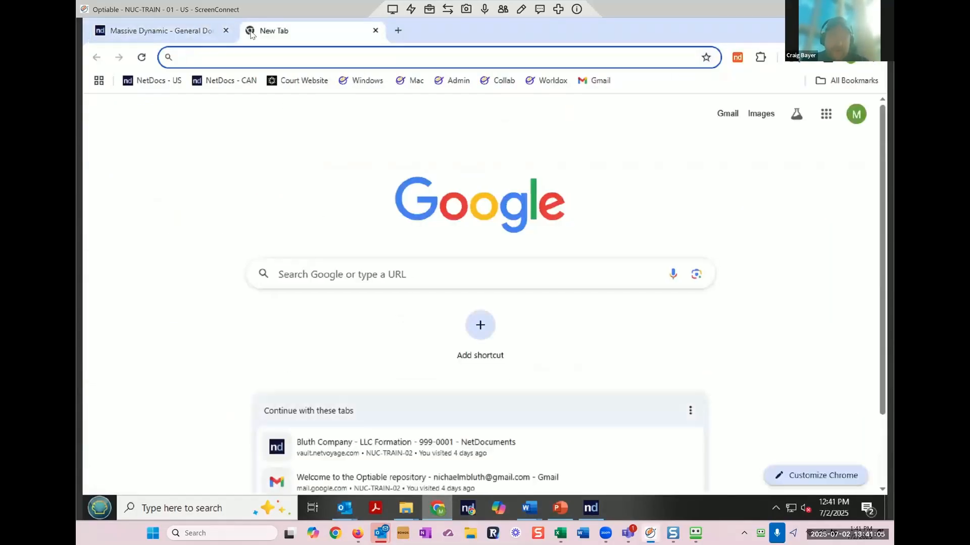
pyautogui.write('attach matc')
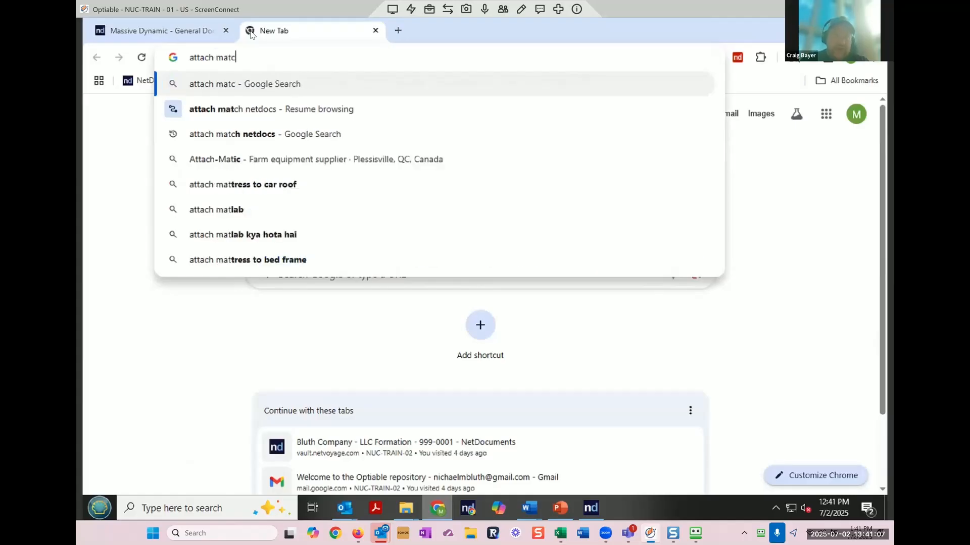
pyautogui.write('h in netdocs')
pyautogui.press('Return')
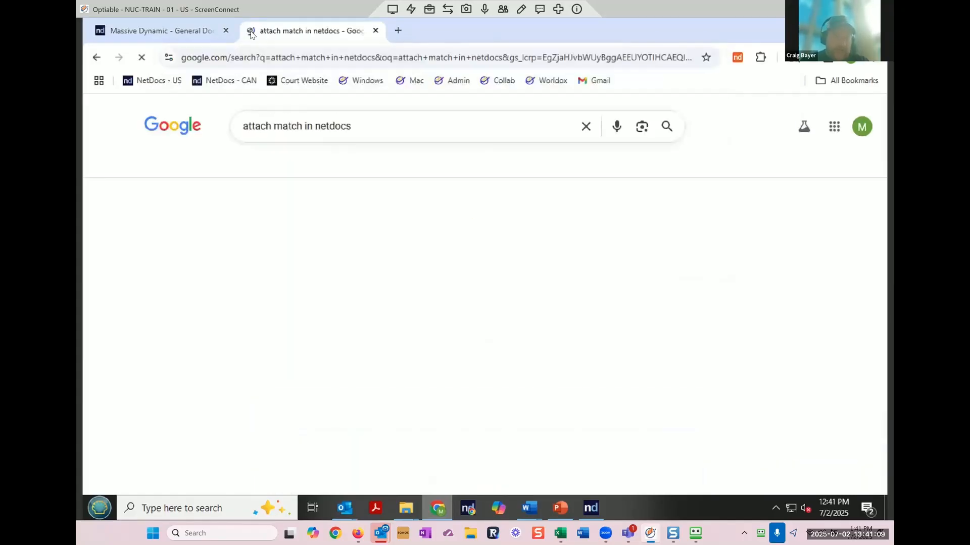
pyautogui.scroll(-10, 341, 329)
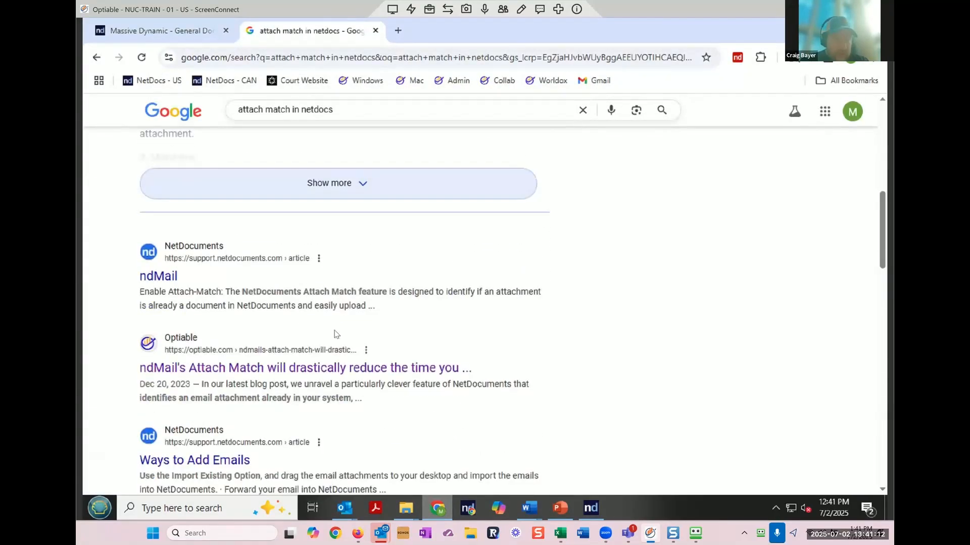
pyautogui.click(316, 367)
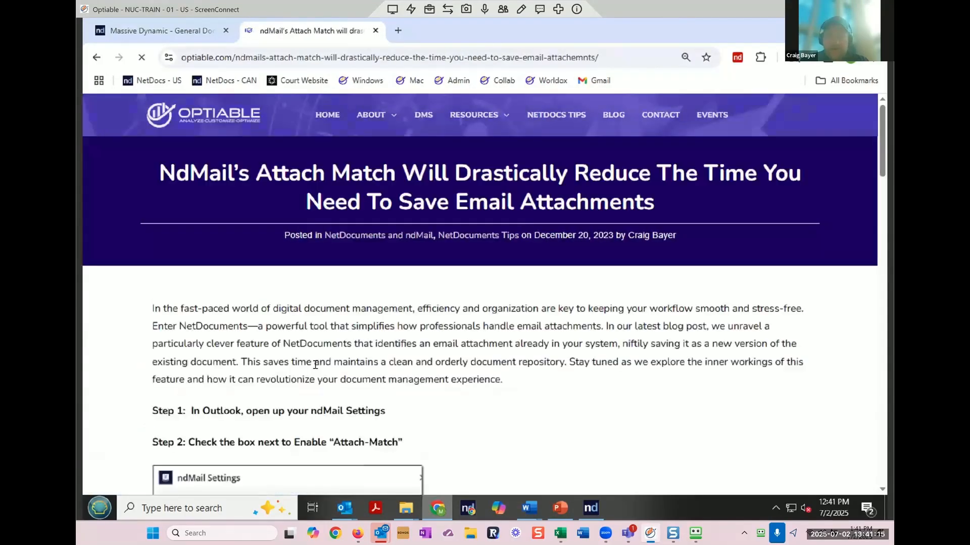
pyautogui.scroll(-5, 315, 367)
pyautogui.scroll(-4, 315, 368)
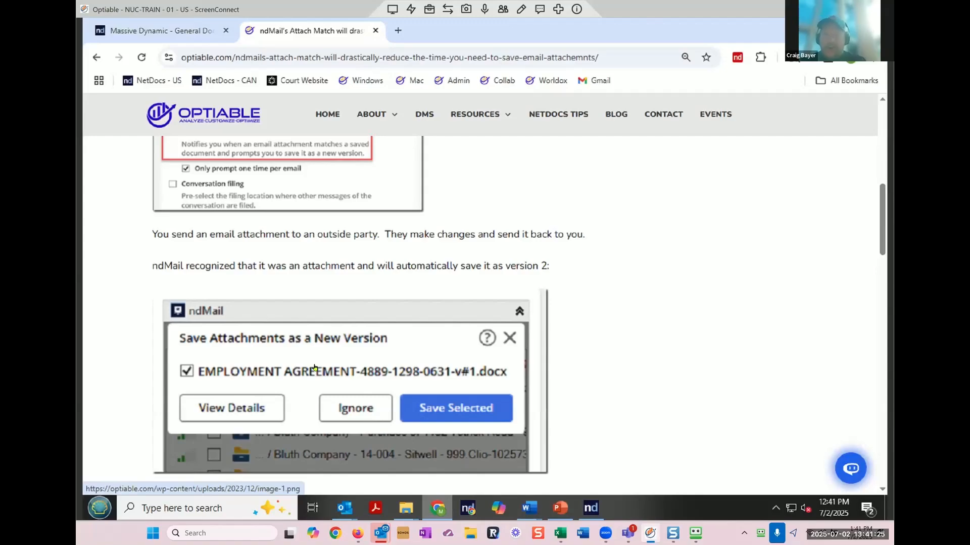
pyautogui.scroll(-1, 314, 367)
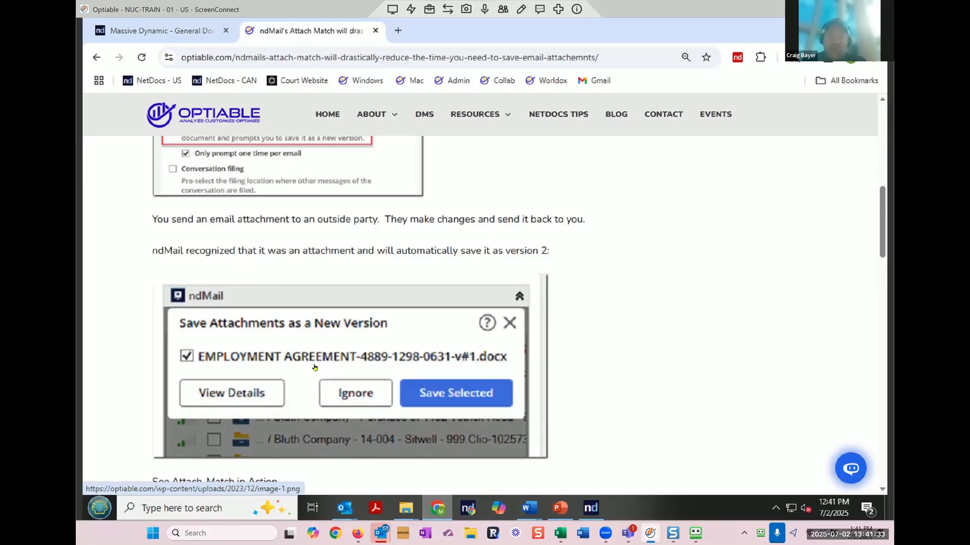
pyautogui.scroll(-2, 314, 367)
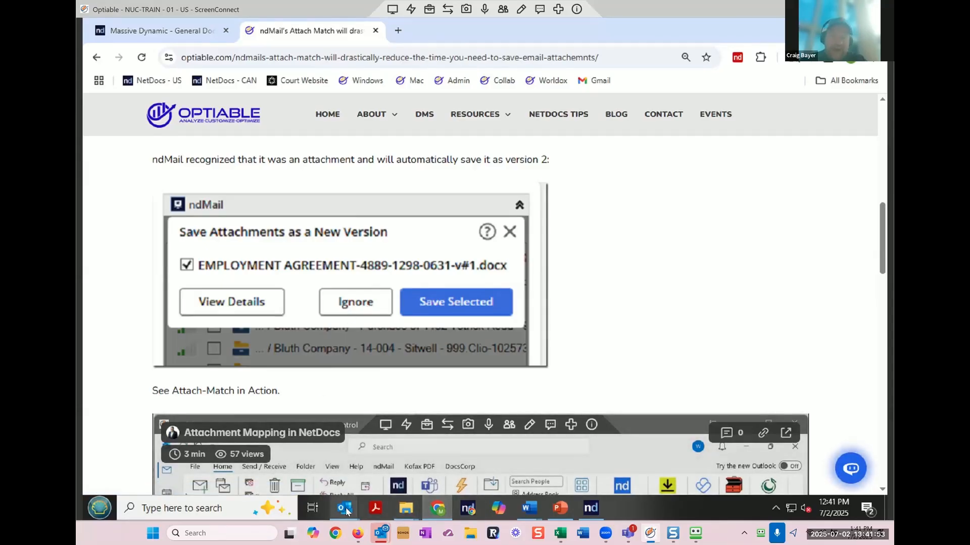
# Step: Turn on Attach-Match's 'Only prompt one time per email' option and close ndMail Settings
pyautogui.moveTo(347, 512)
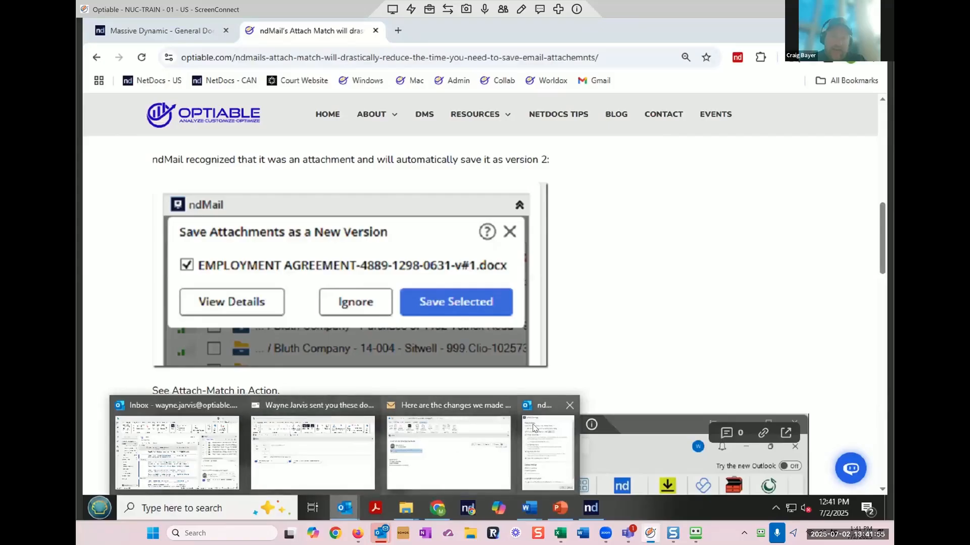
pyautogui.click(548, 452)
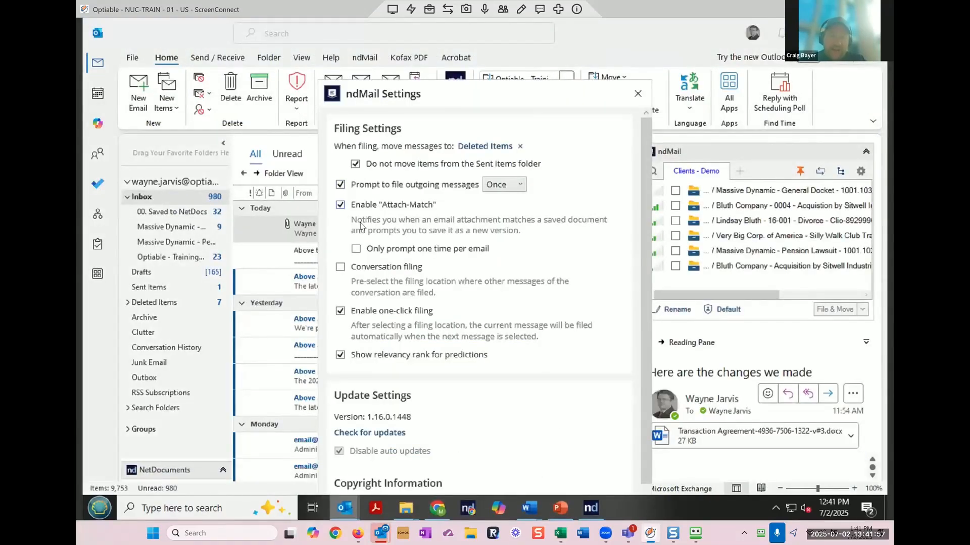
pyautogui.click(356, 248)
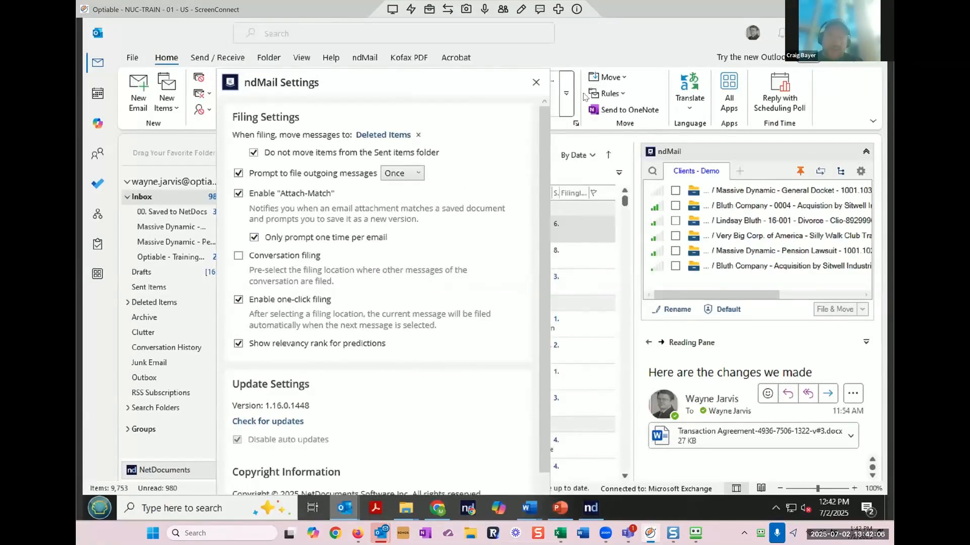
pyautogui.click(536, 81)
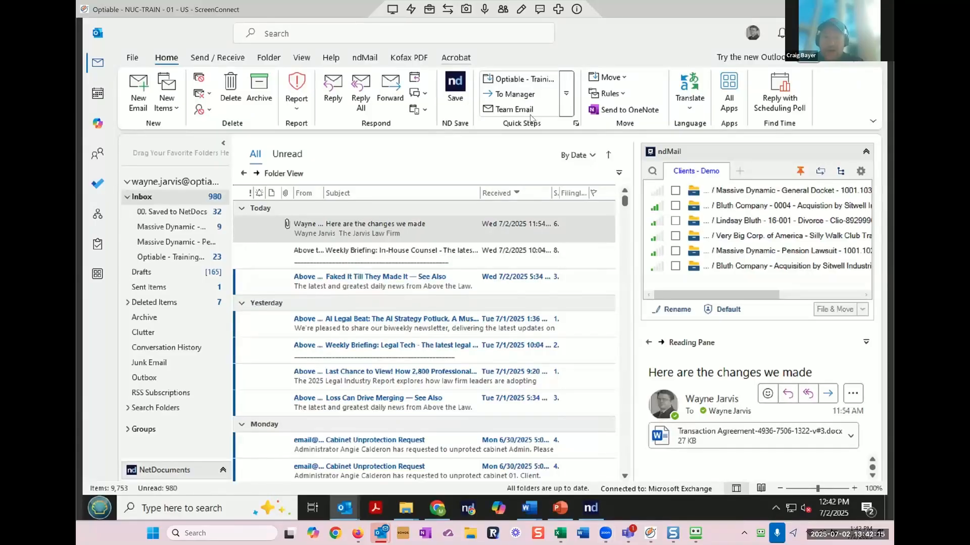
# Step: Copy the Optiable article's URL and open the ndSync activity list from the system tray
pyautogui.click(437, 507)
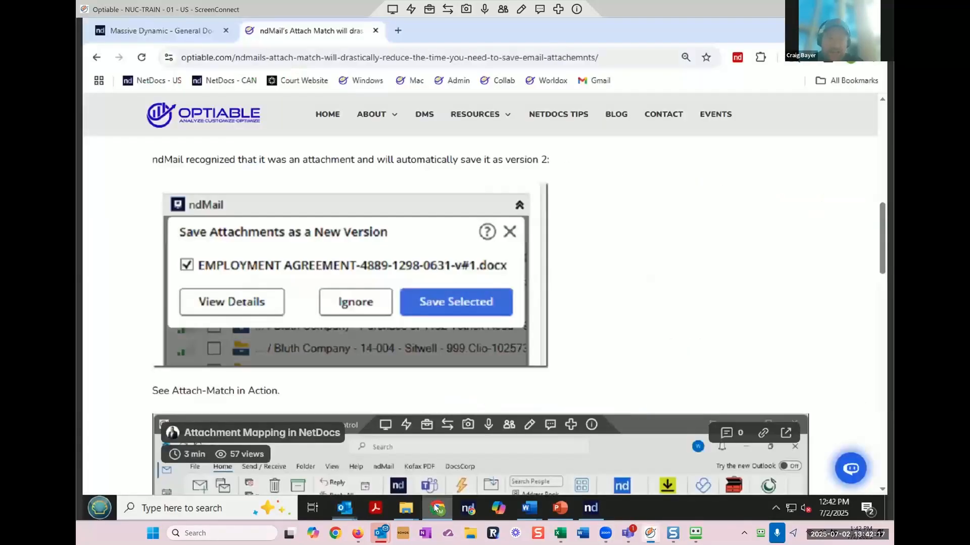
pyautogui.click(268, 59)
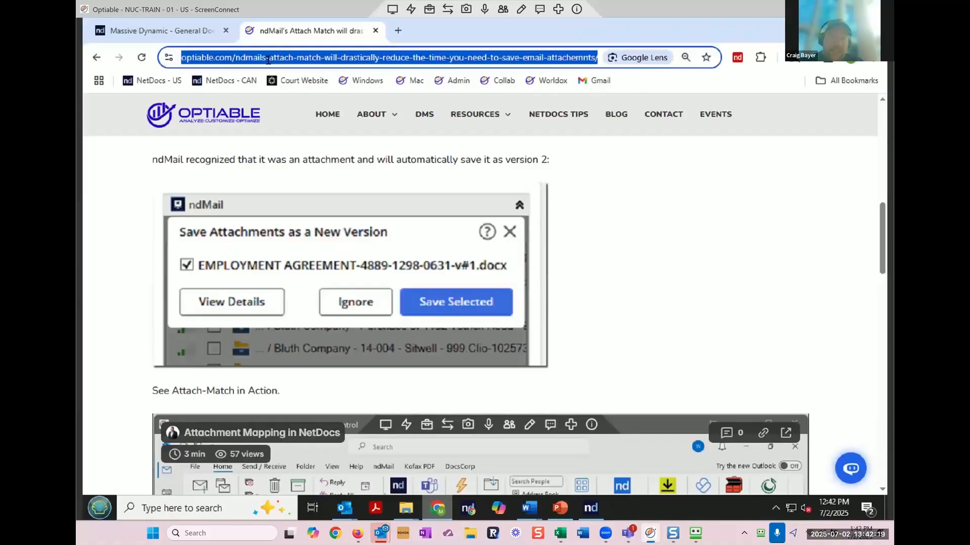
pyautogui.rightClick(268, 59)
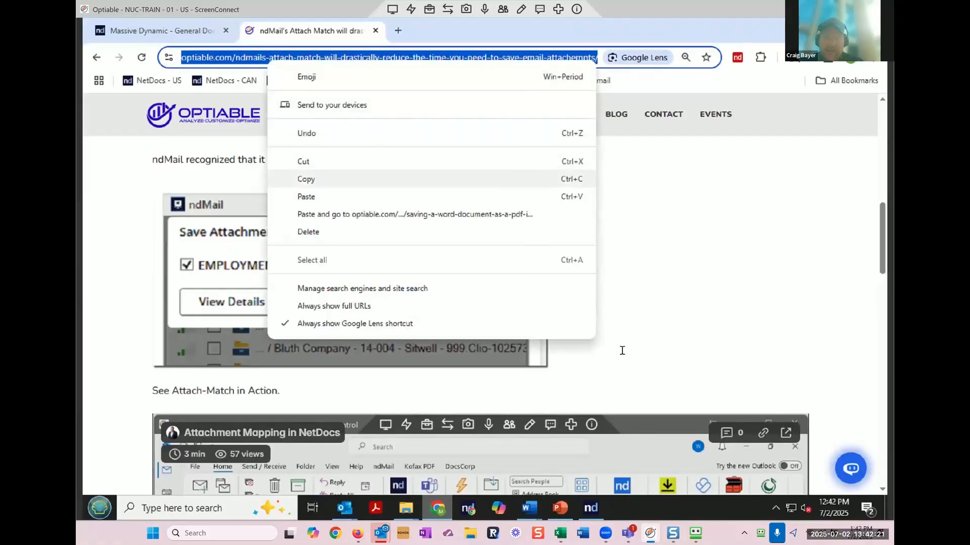
pyautogui.click(306, 180)
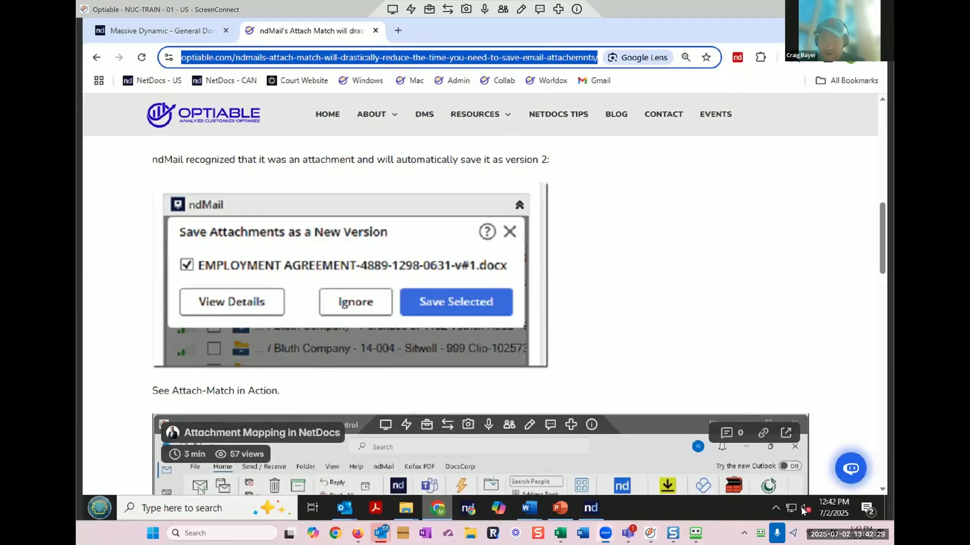
pyautogui.click(776, 511)
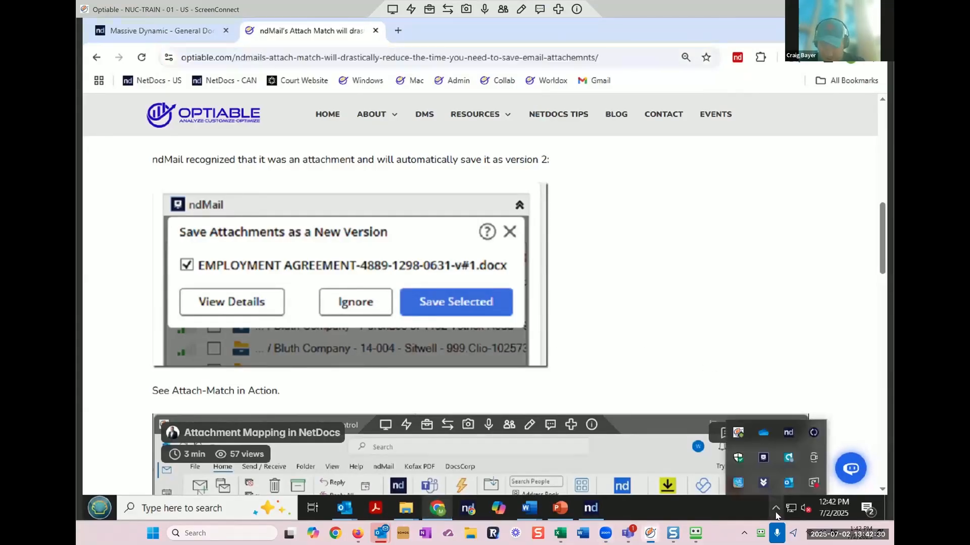
pyautogui.click(814, 433)
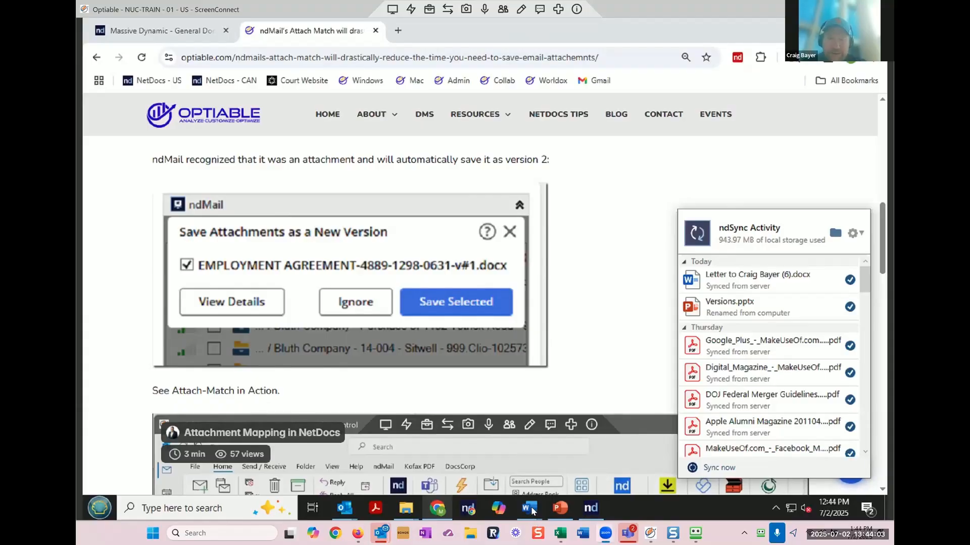
# Step: Review the letter and Document1's versioning topics in Word, then return to the Optiable article
pyautogui.moveTo(532, 511)
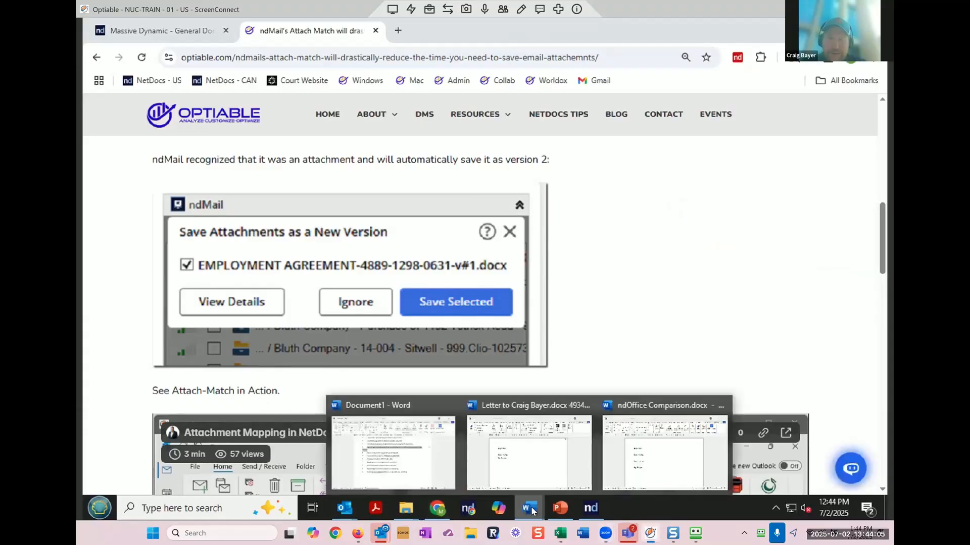
pyautogui.click(530, 447)
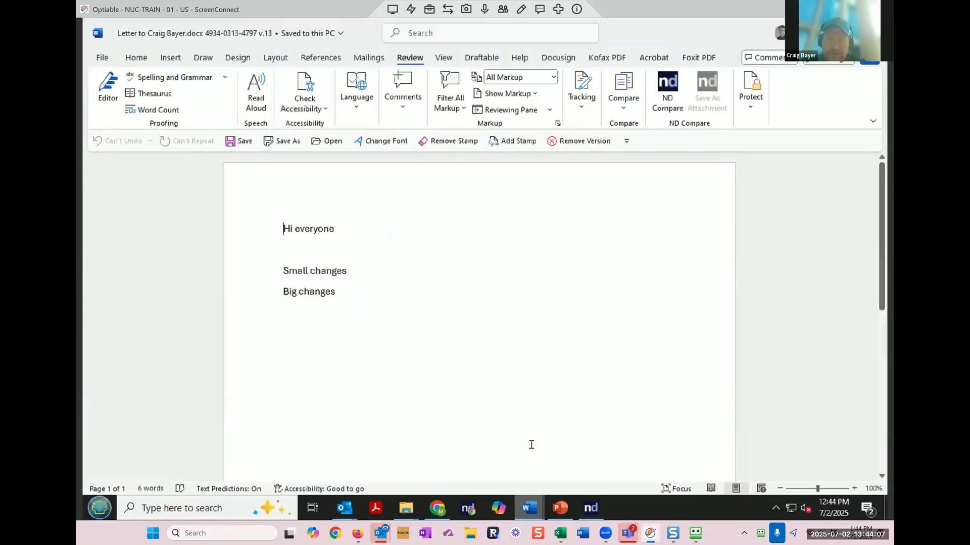
pyautogui.moveTo(529, 508)
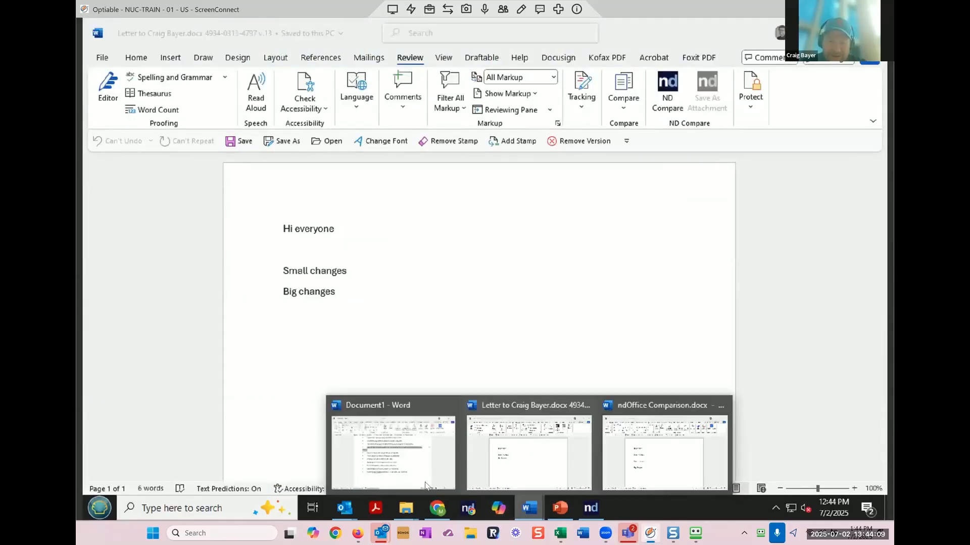
pyautogui.click(422, 481)
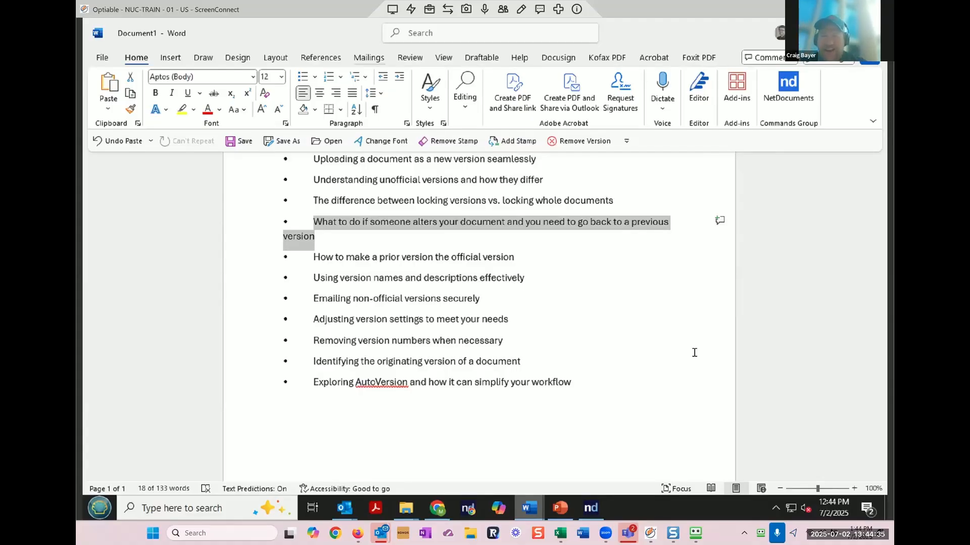
pyautogui.click(443, 510)
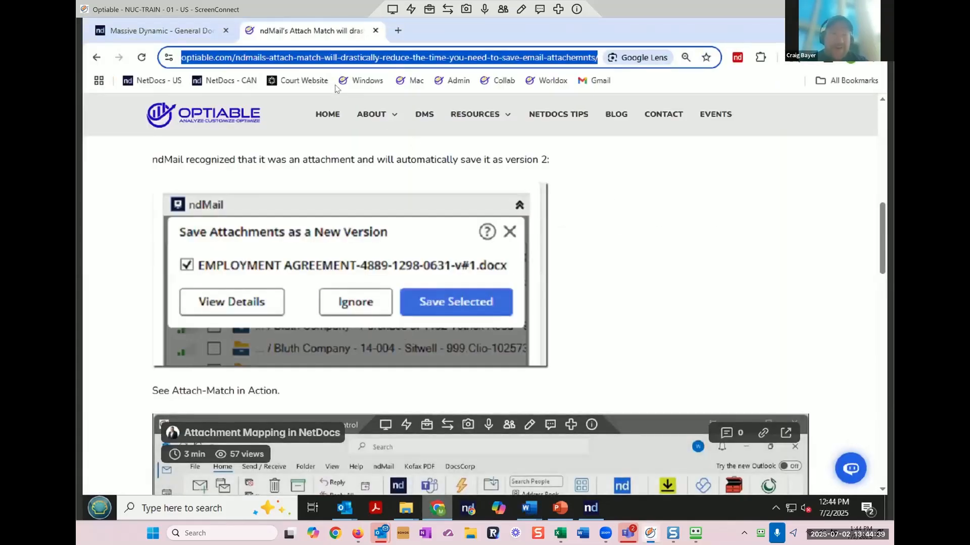
# Step: Search Google for 'netdocuments limits' and open the NetDocuments Limits Reference Guide
pyautogui.click(398, 31)
pyautogui.write('net')
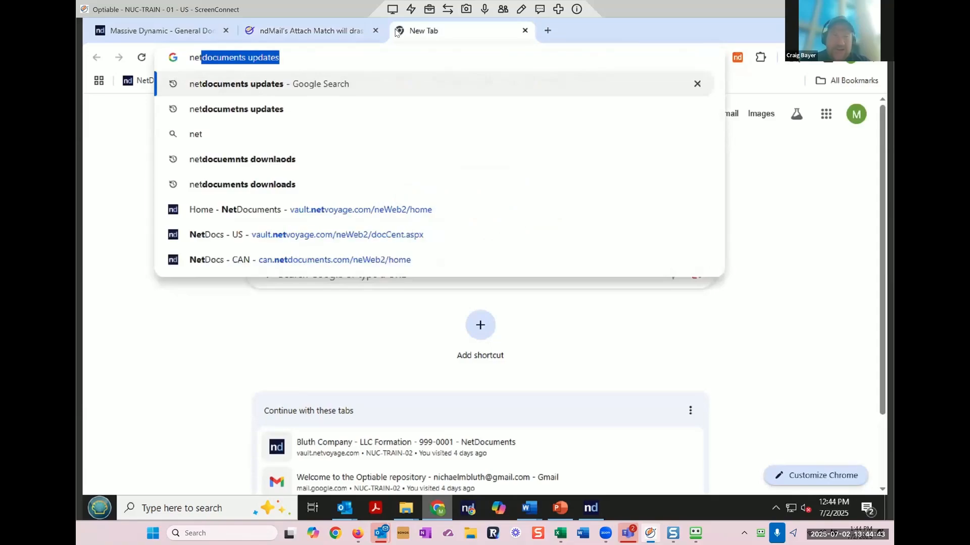
pyautogui.write('documents lim')
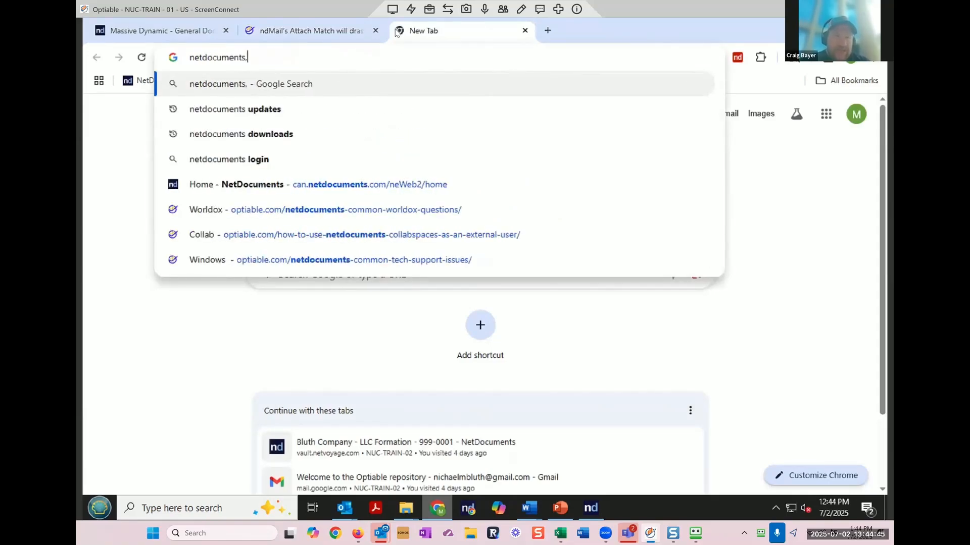
pyautogui.write('its')
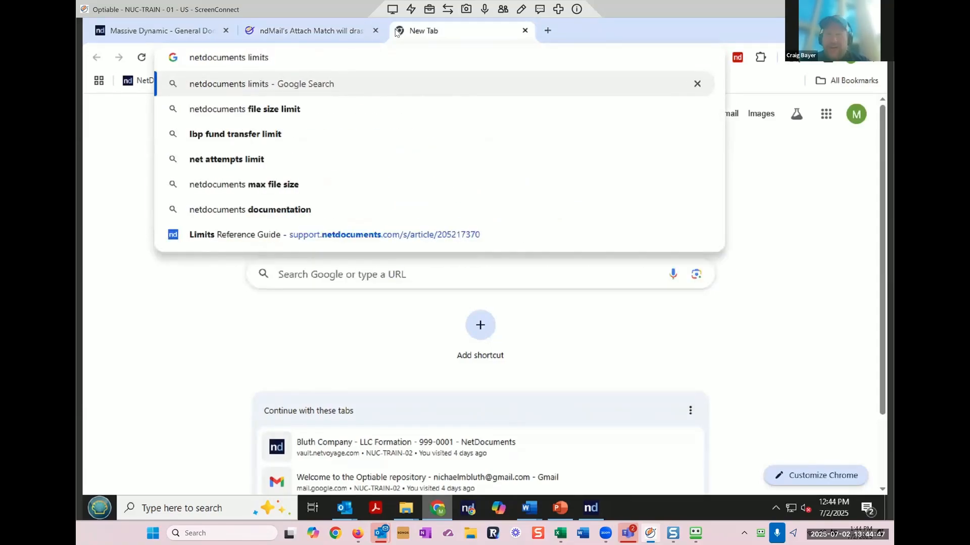
pyautogui.press('Return')
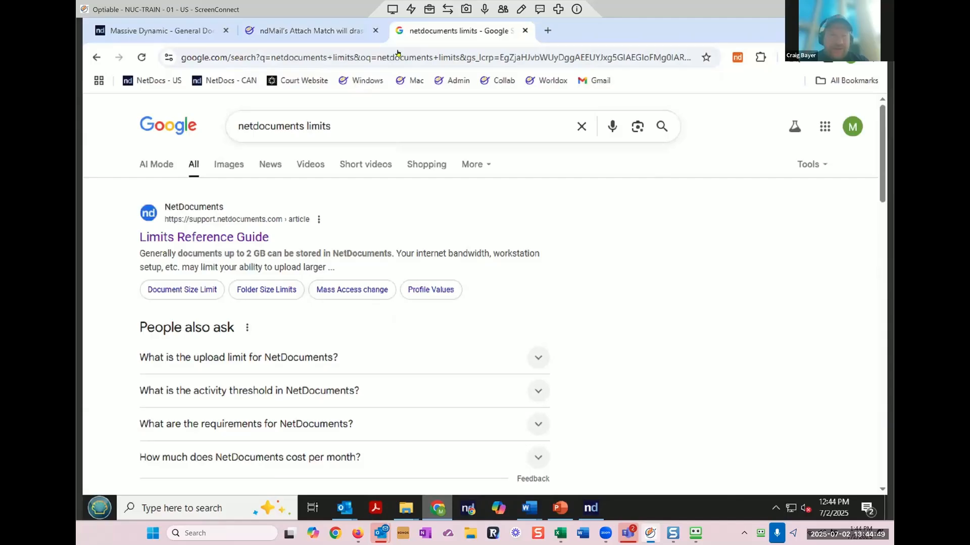
pyautogui.click(263, 238)
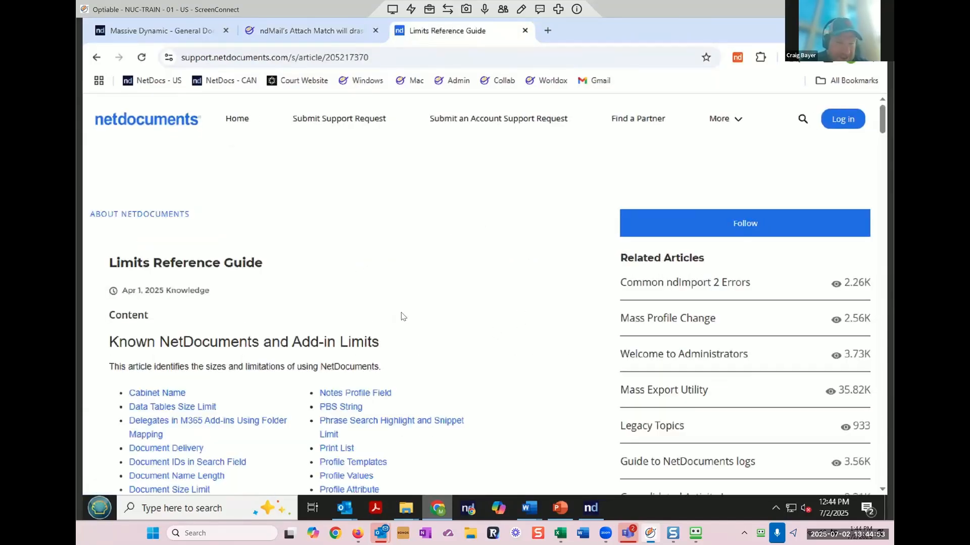
# Step: Scroll down the Limits Reference Guide and jump to the Version Description Field section
pyautogui.scroll(-2, 402, 317)
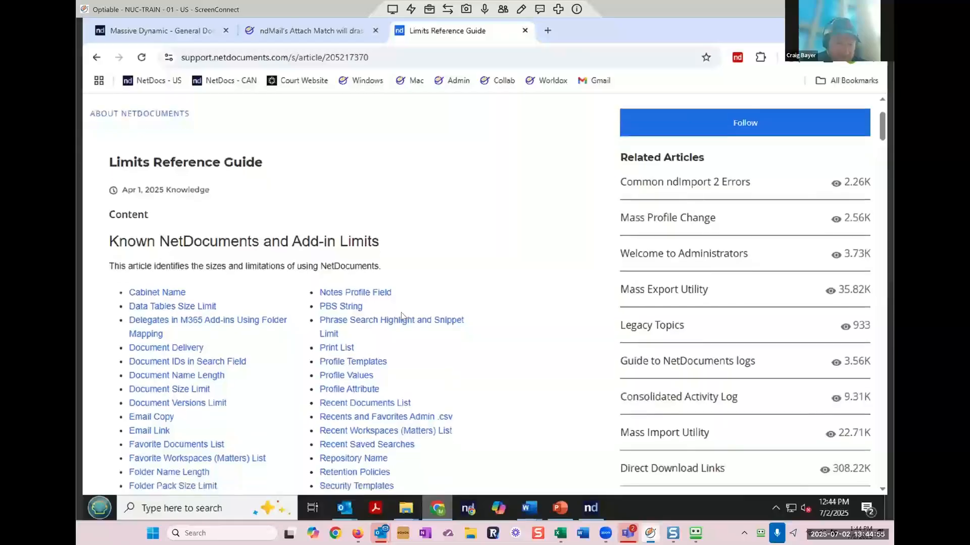
pyautogui.scroll(-3, 403, 316)
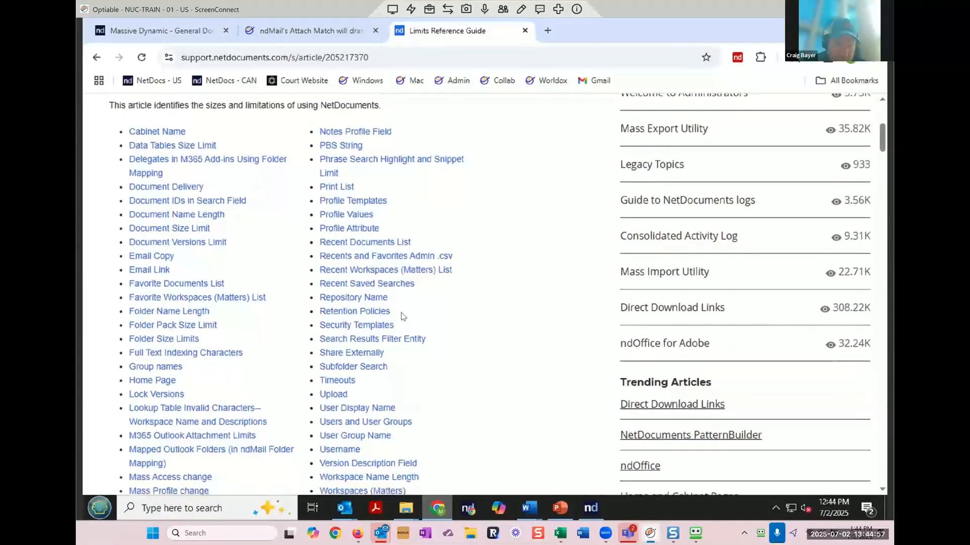
pyautogui.scroll(-2, 403, 317)
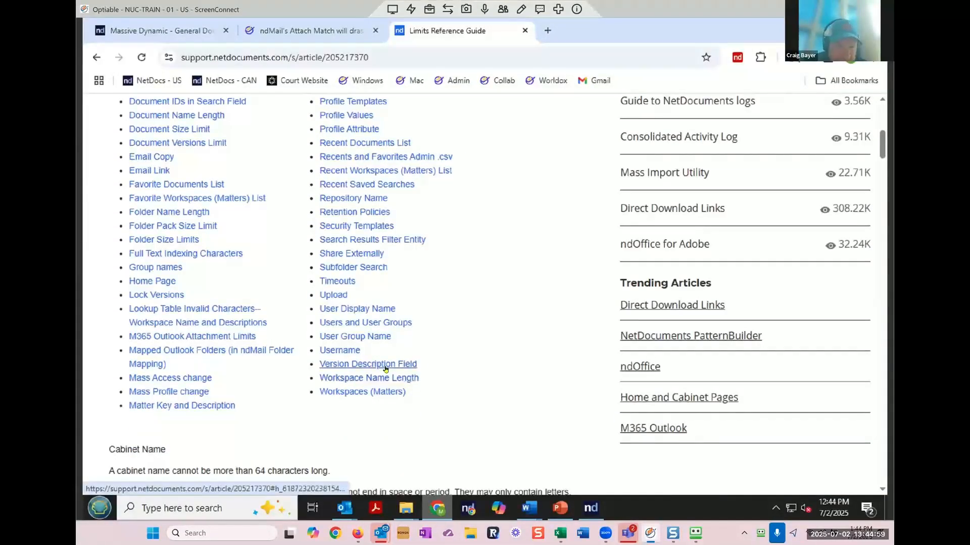
pyautogui.click(386, 369)
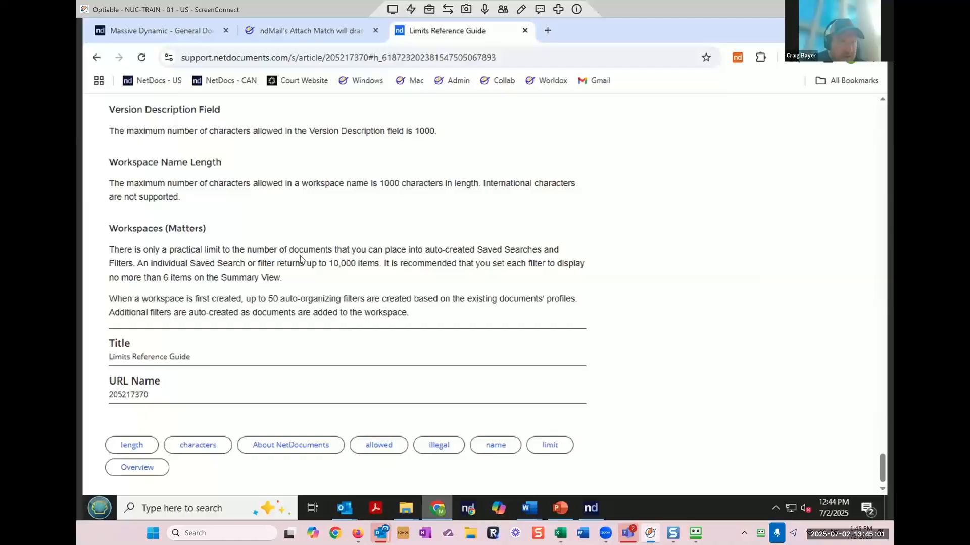
# Step: Return to Document Versions Limit and highlight the 32,000 versions figure, then clear the selection
pyautogui.scroll(1, 301, 259)
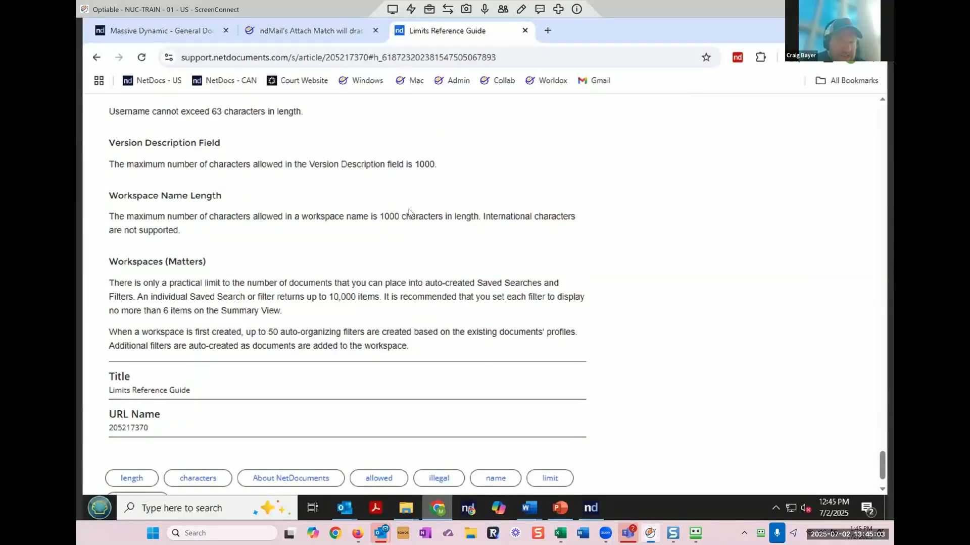
pyautogui.scroll(4, 409, 212)
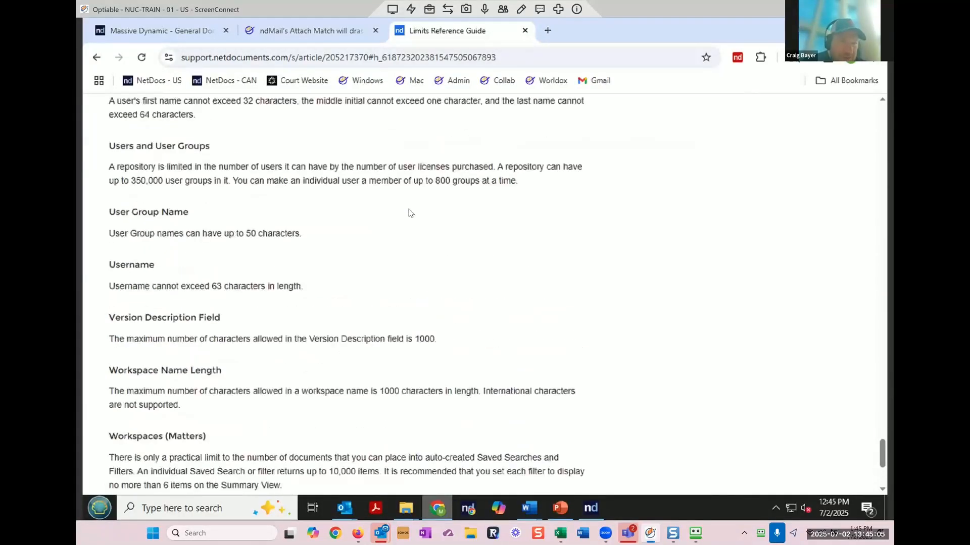
pyautogui.scroll(10, 409, 212)
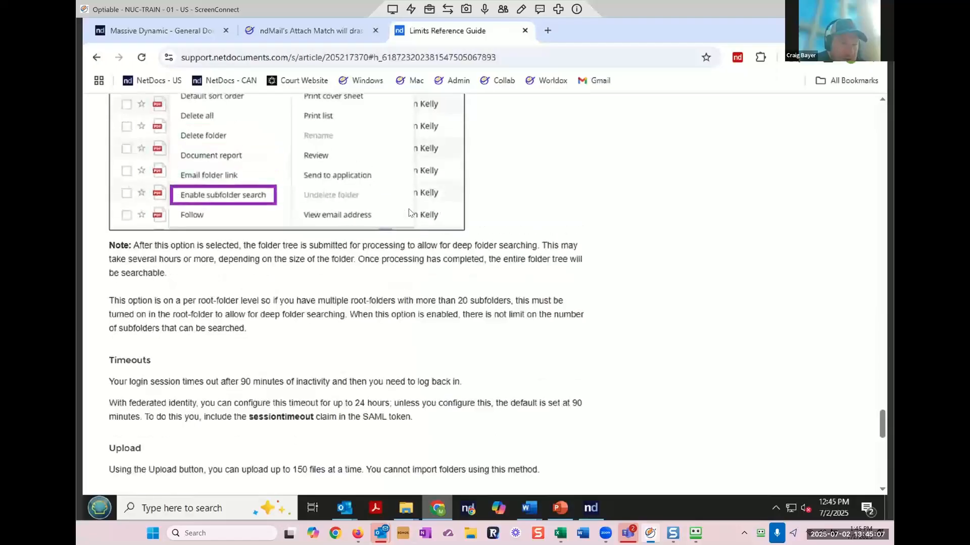
pyautogui.scroll(10, 409, 213)
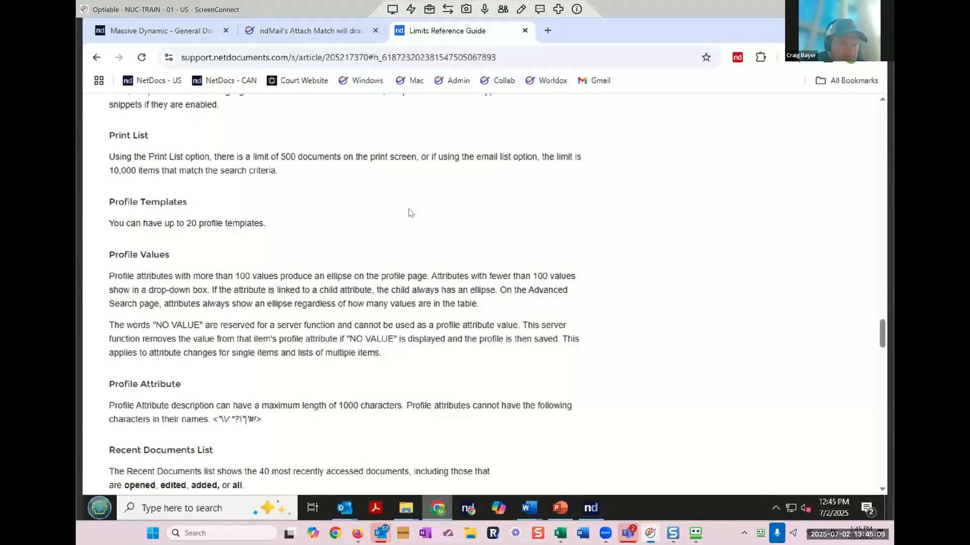
pyautogui.scroll(5, 409, 212)
pyautogui.scroll(15, 409, 212)
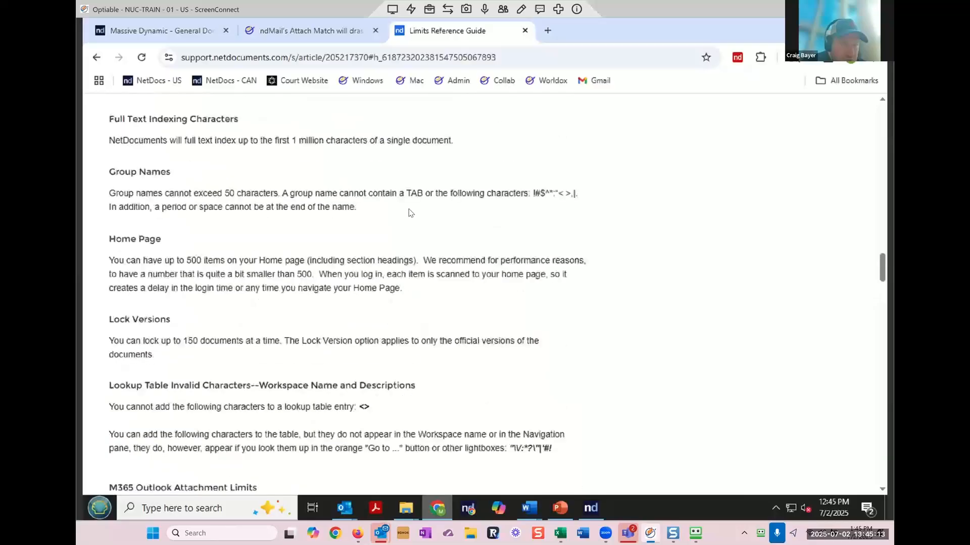
pyautogui.scroll(5, 411, 213)
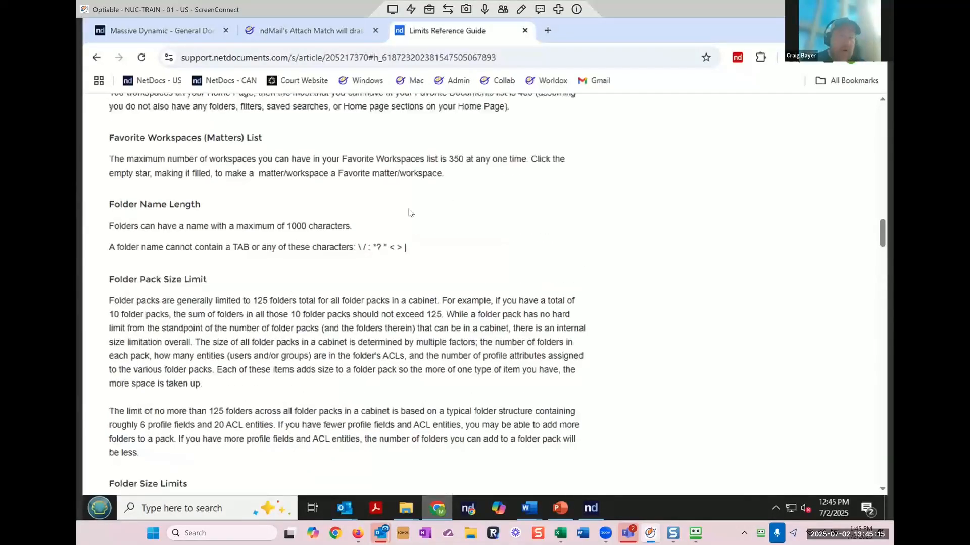
pyautogui.scroll(7, 410, 212)
pyautogui.scroll(2, 409, 209)
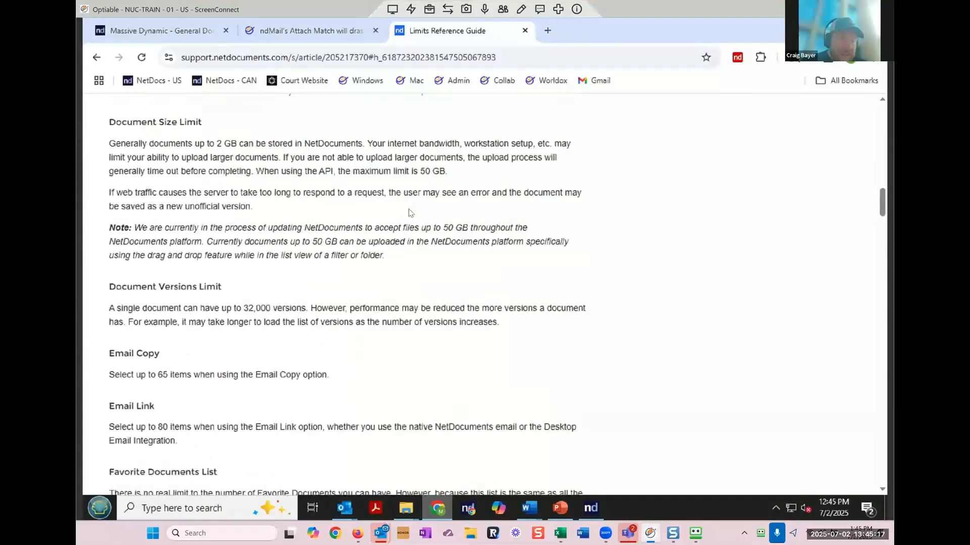
pyautogui.moveTo(272, 309); pyautogui.dragTo(227, 310)
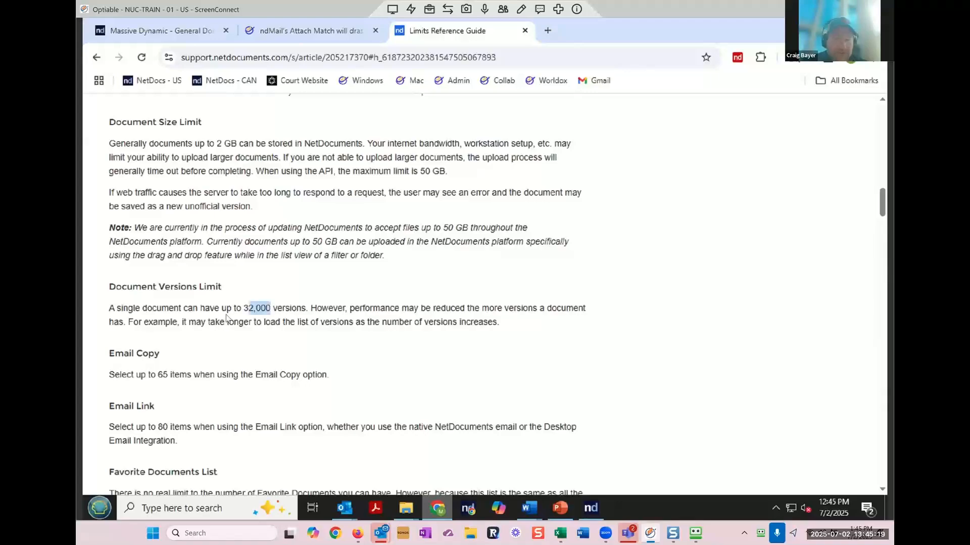
pyautogui.click(540, 320)
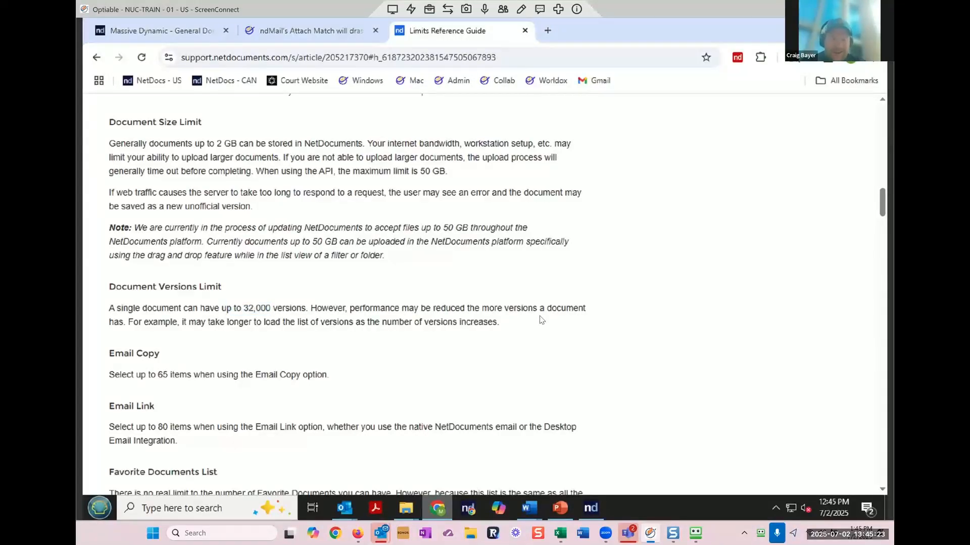